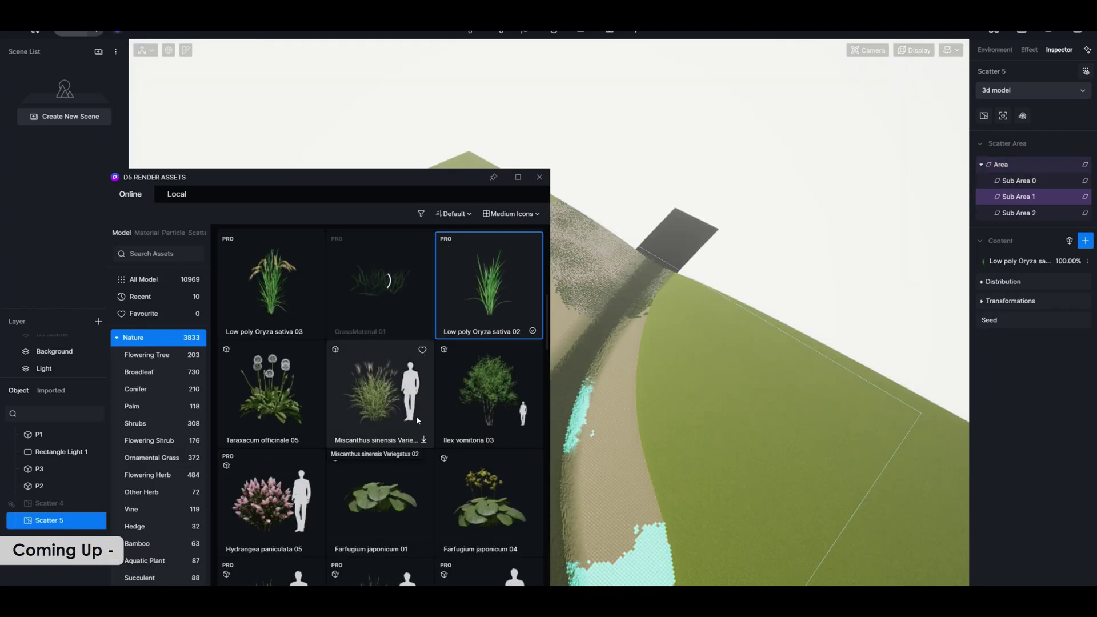
pyautogui.click(417, 415)
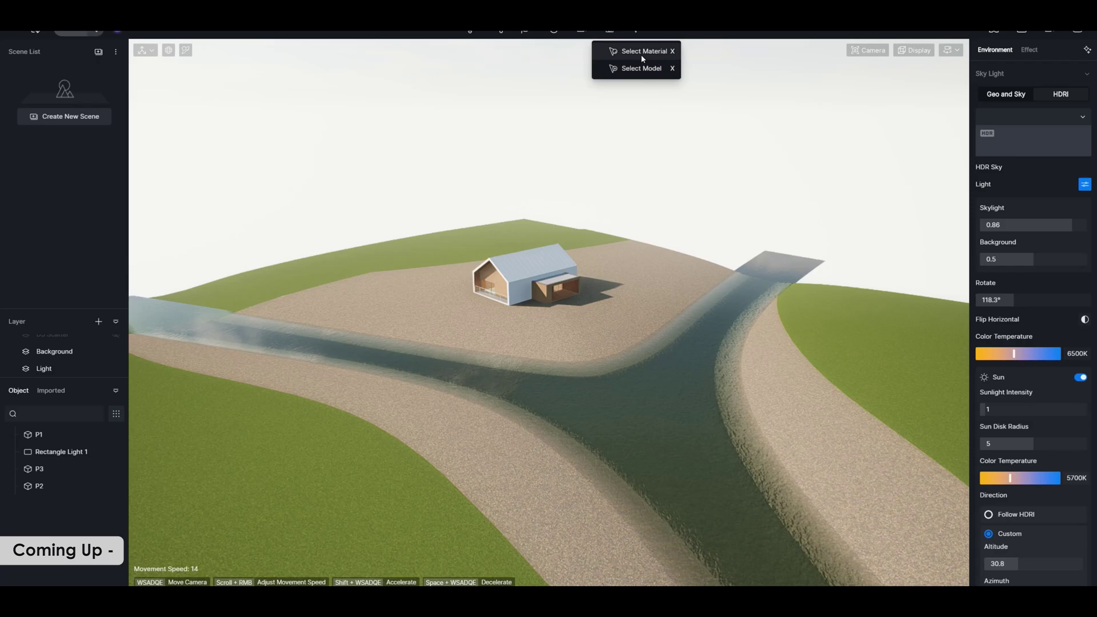
pyautogui.click(642, 55)
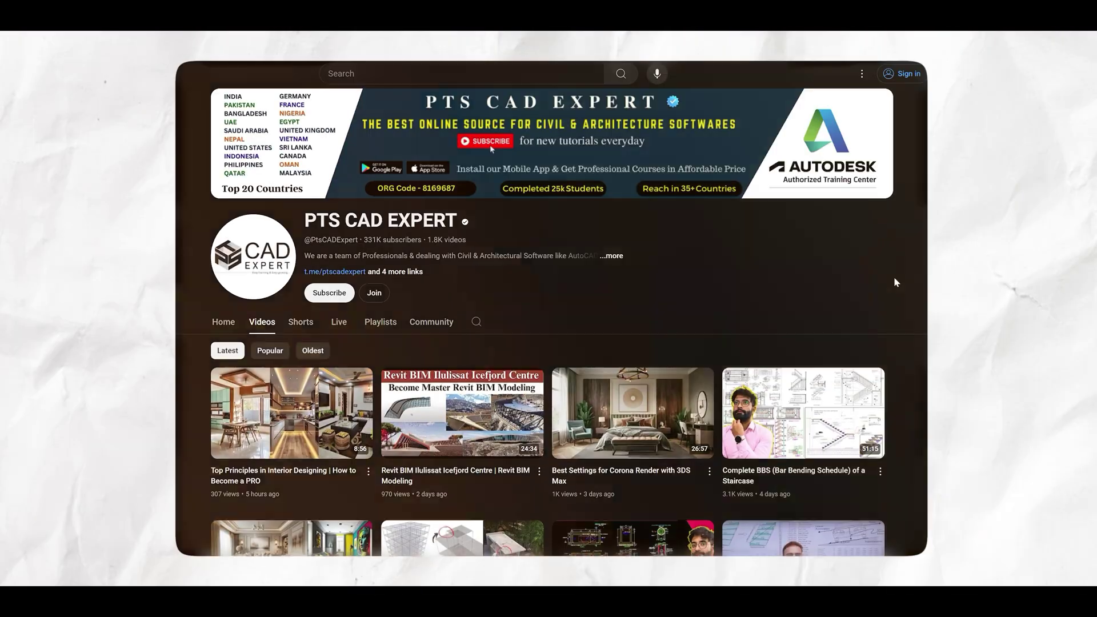
pyautogui.scroll(-10, 893, 277)
pyautogui.scroll(-10, 895, 306)
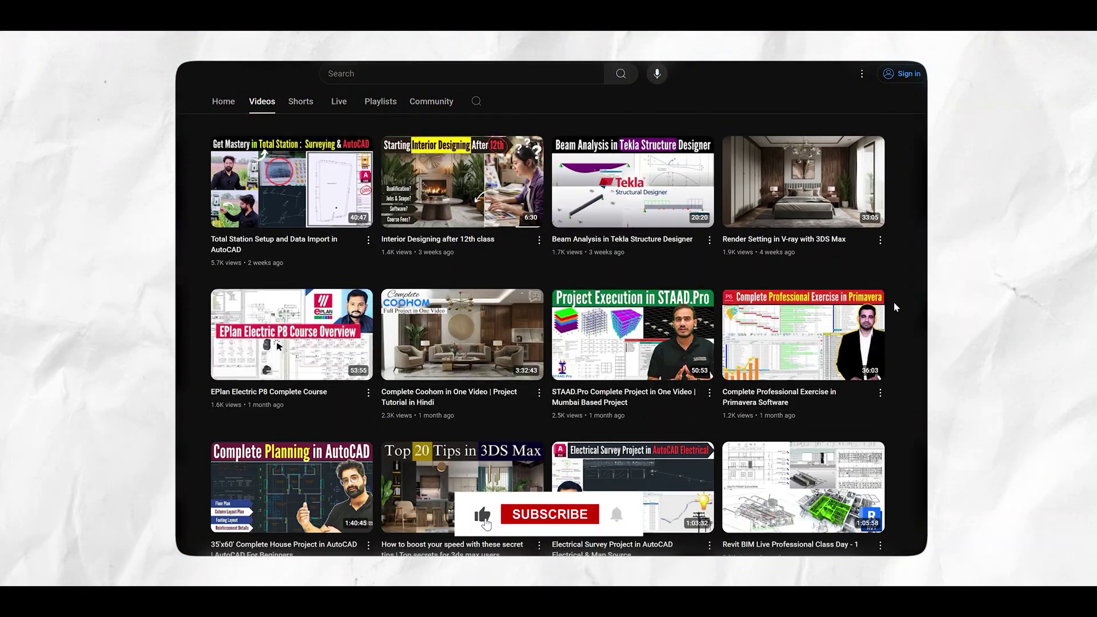
pyautogui.scroll(-14, 895, 307)
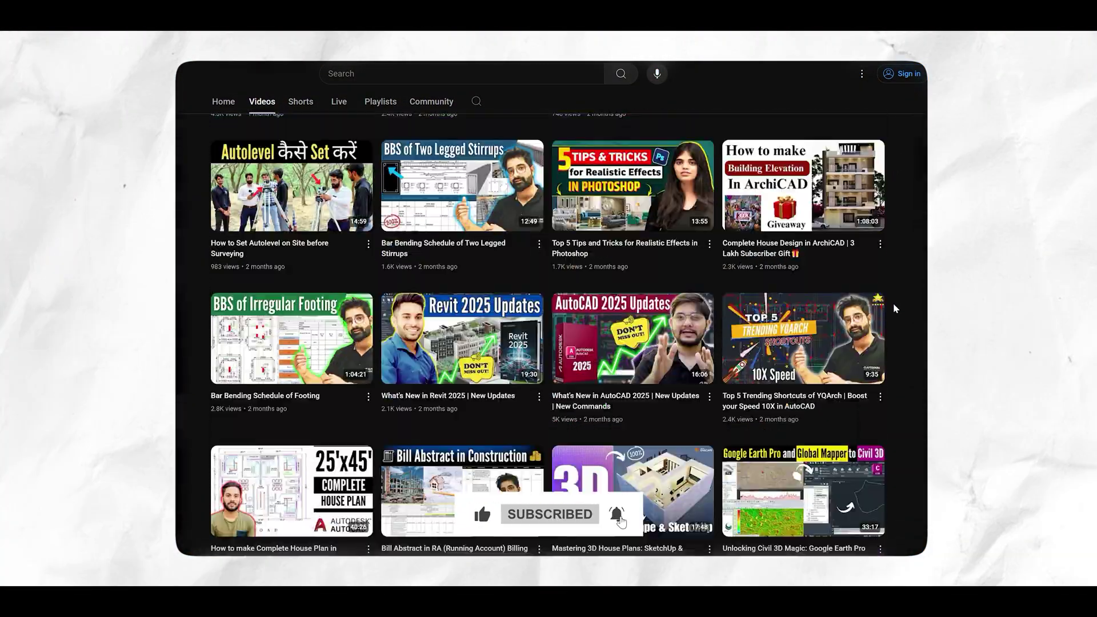
pyautogui.scroll(-6, 895, 309)
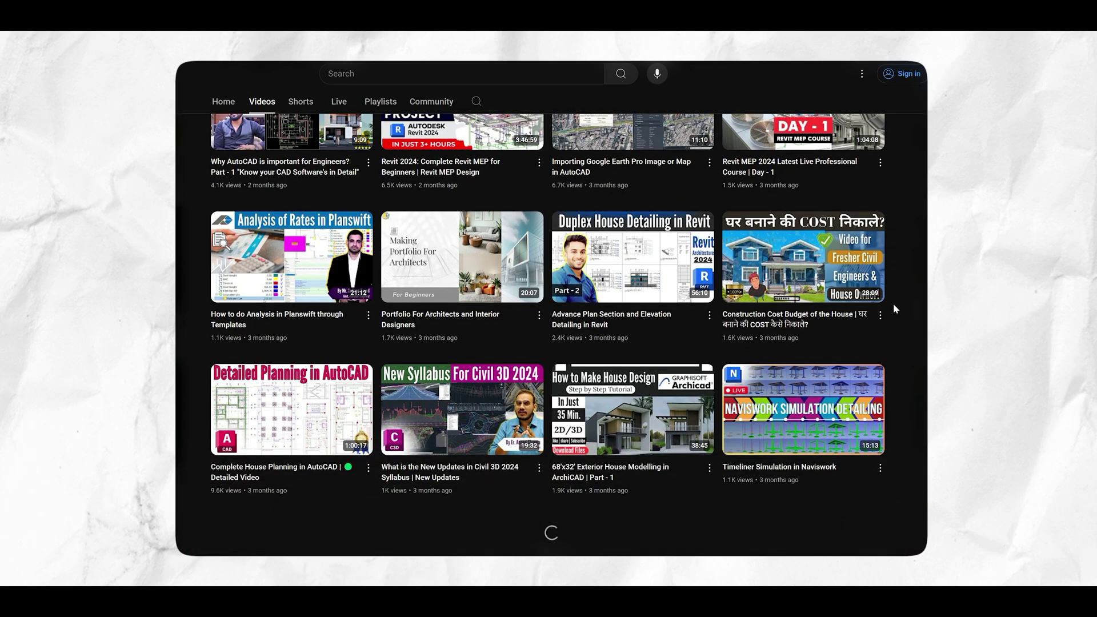
pyautogui.scroll(-3, 893, 304)
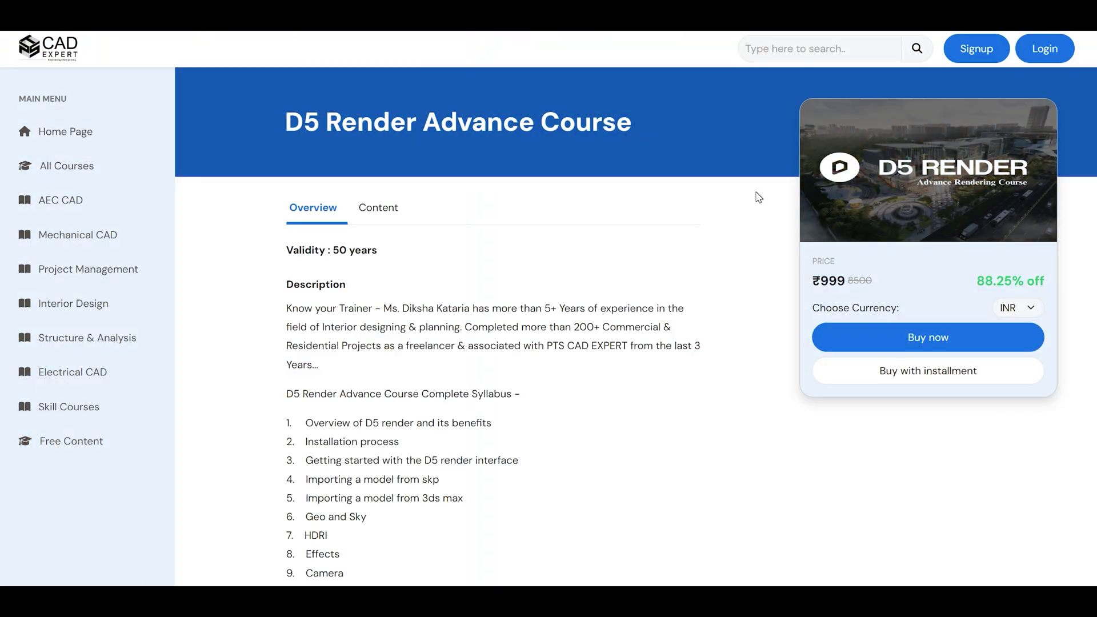
# - Look through the overview and content listing of the D5 Render Advance Course page
pyautogui.scroll(-8, 758, 197)
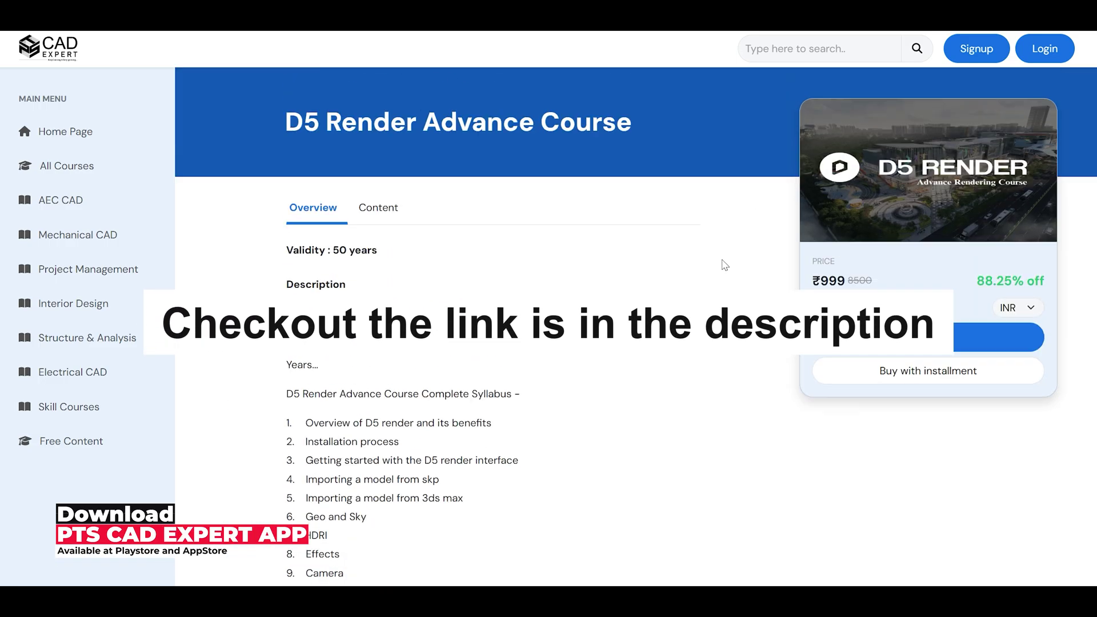
pyautogui.click(380, 208)
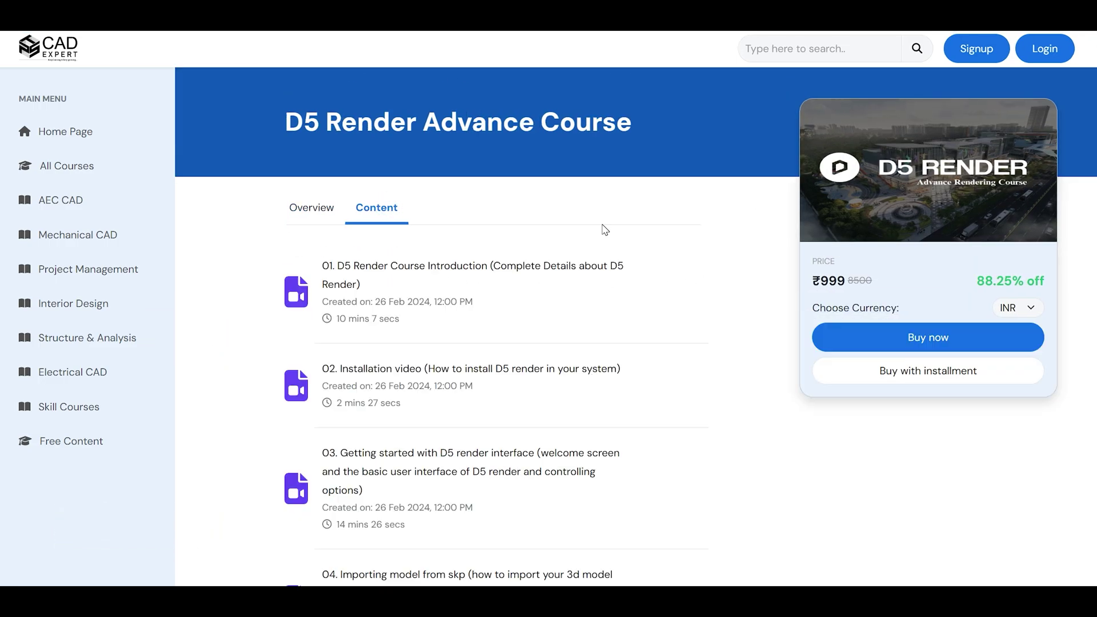
pyautogui.scroll(-4, 605, 218)
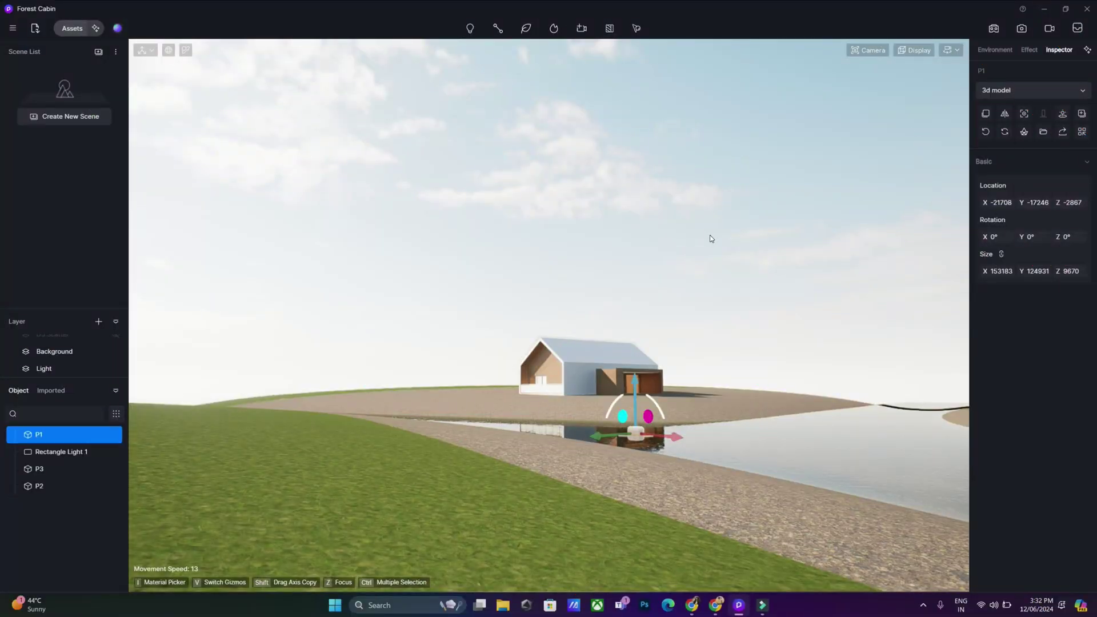
# - Deselect the P1 terrain and browse the online Nature models in the asset library, then close the library
pyautogui.click(710, 237)
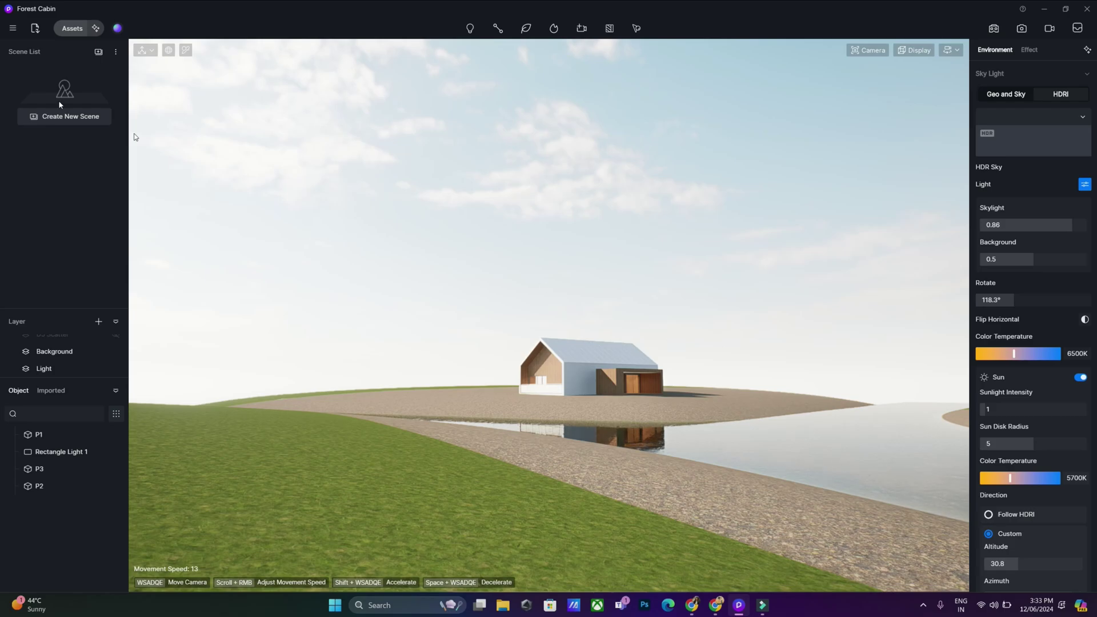
pyautogui.click(73, 29)
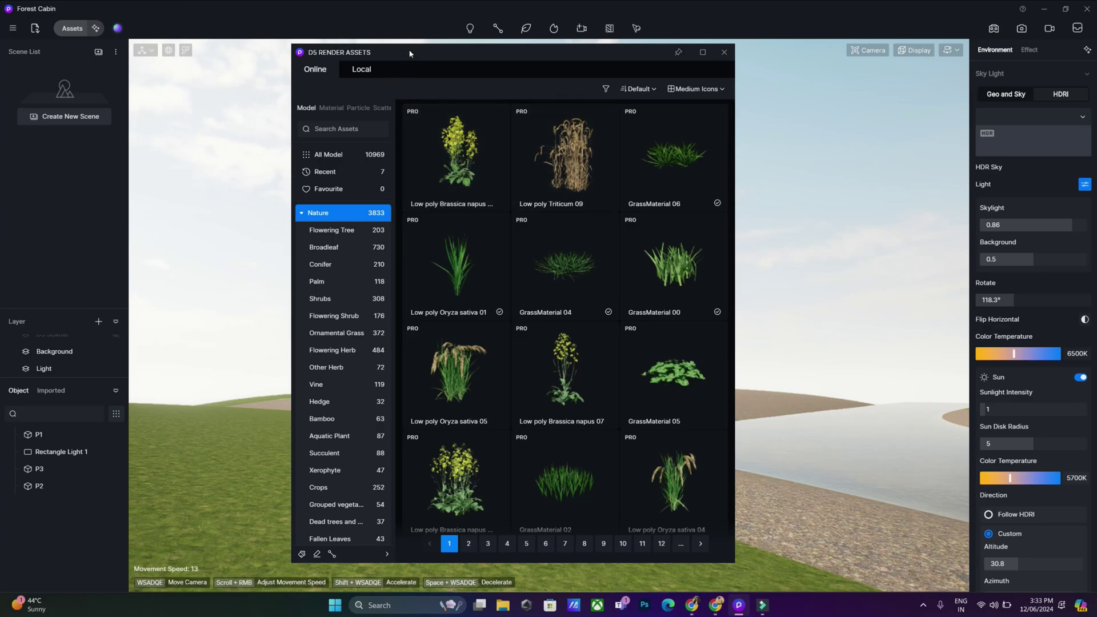
pyautogui.moveTo(409, 53); pyautogui.dragTo(423, 52)
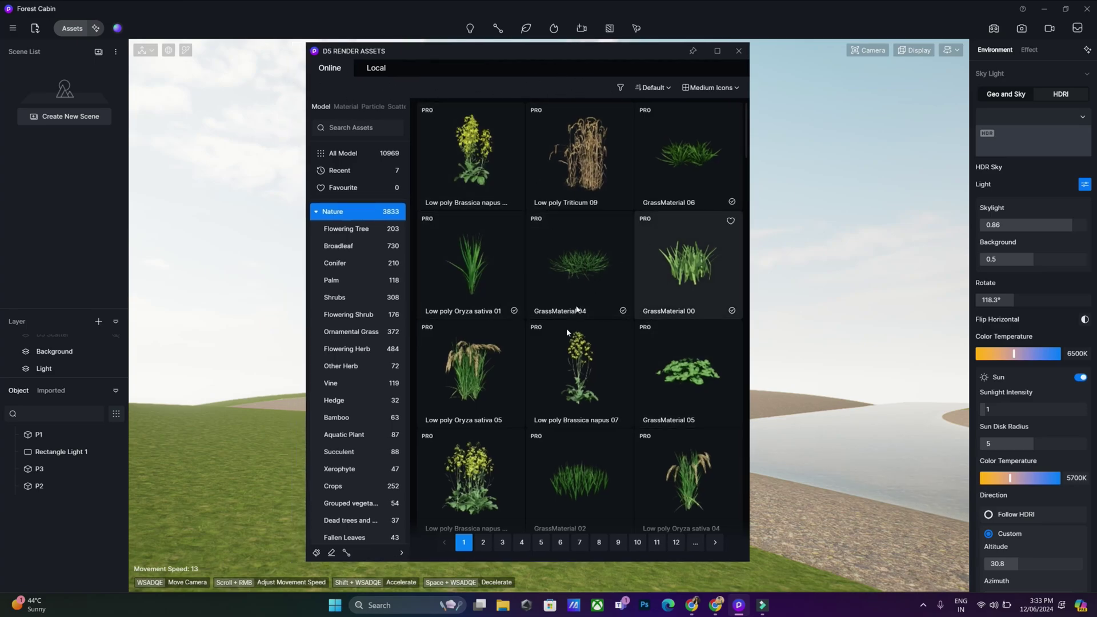
pyautogui.scroll(-6, 688, 296)
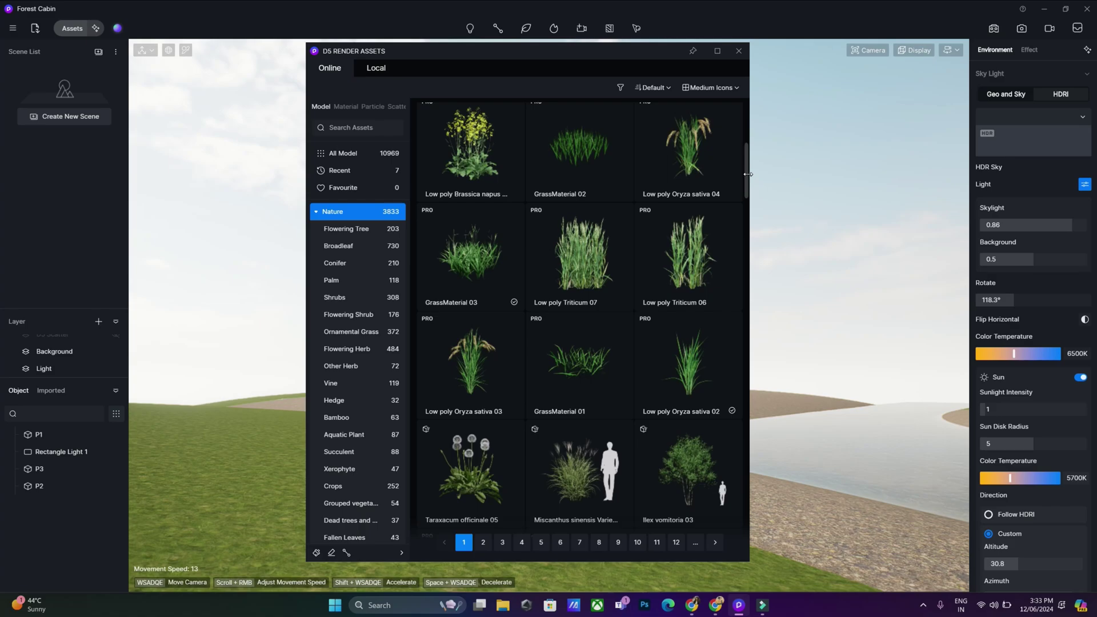
pyautogui.scroll(-1, 525, 349)
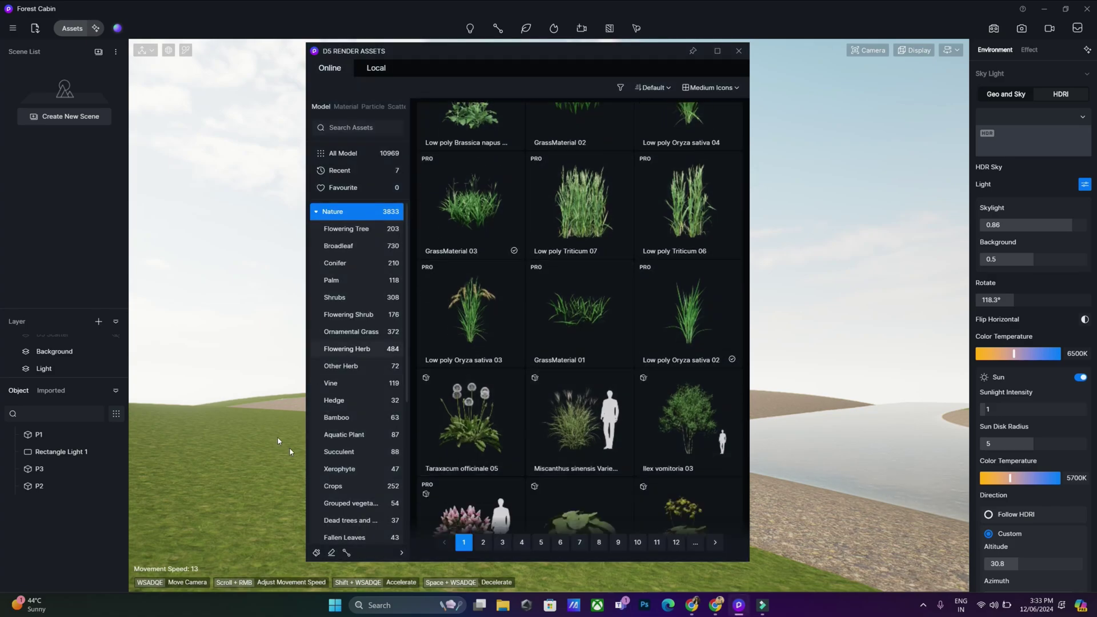
pyautogui.click(739, 50)
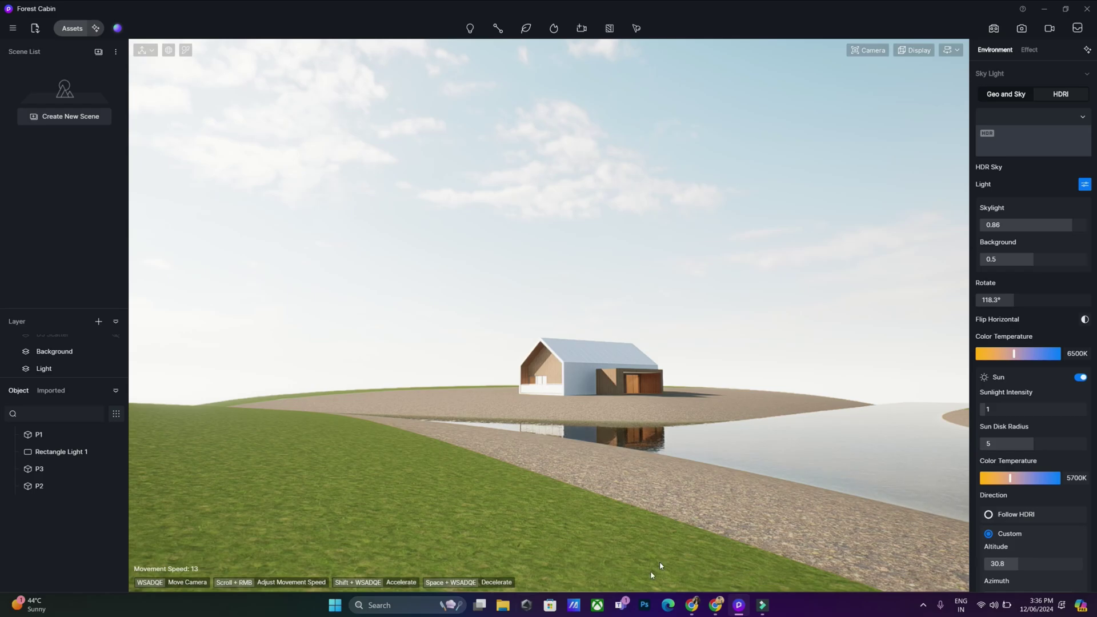
# - Pick the green grass terrain material and examine the path and scatter placement options for Low poly Oryza sativa 02 in the asset library
pyautogui.moveTo(580, 333); pyautogui.dragTo(590, 551, button='right')
pyautogui.scroll(-8, 589, 548)
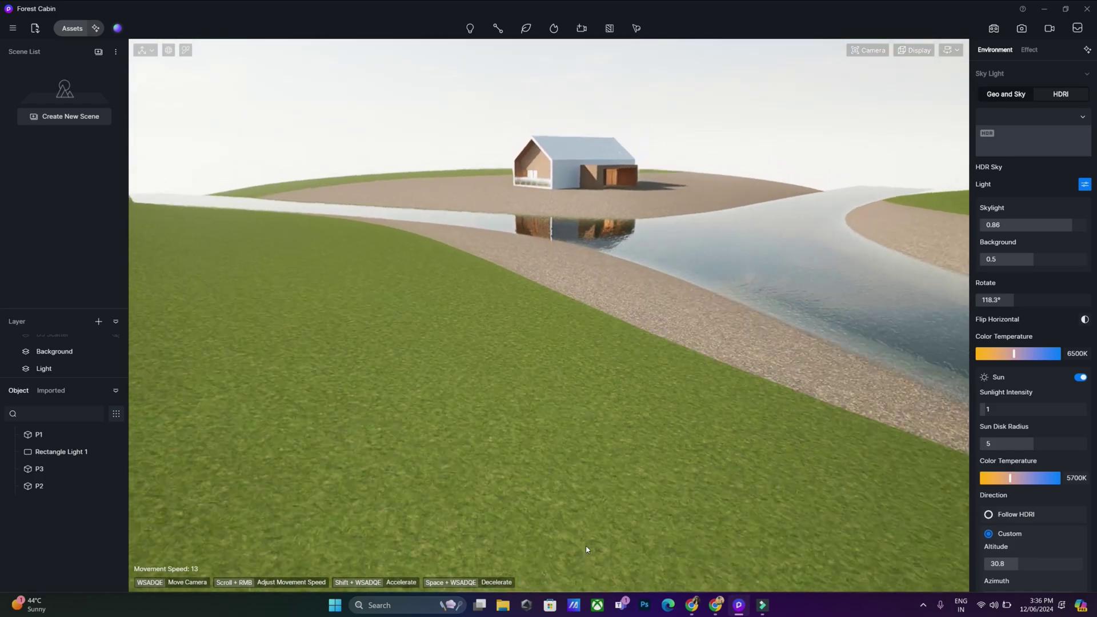
pyautogui.moveTo(583, 514); pyautogui.dragTo(632, 502, button='right')
pyautogui.scroll(3, 585, 306)
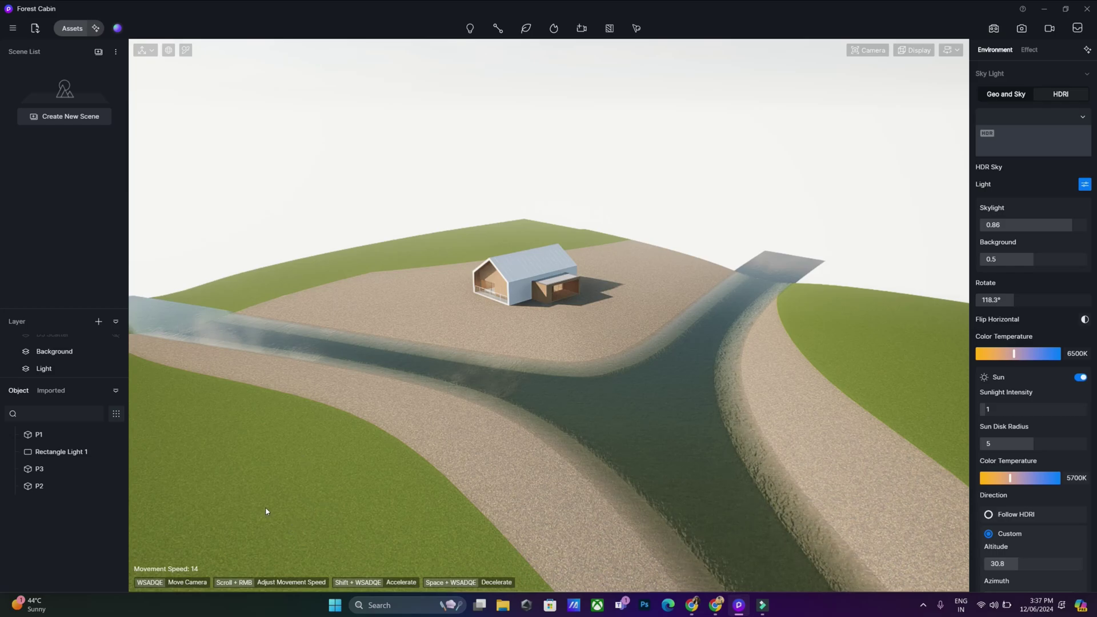
pyautogui.press('i')
pyautogui.click(291, 459)
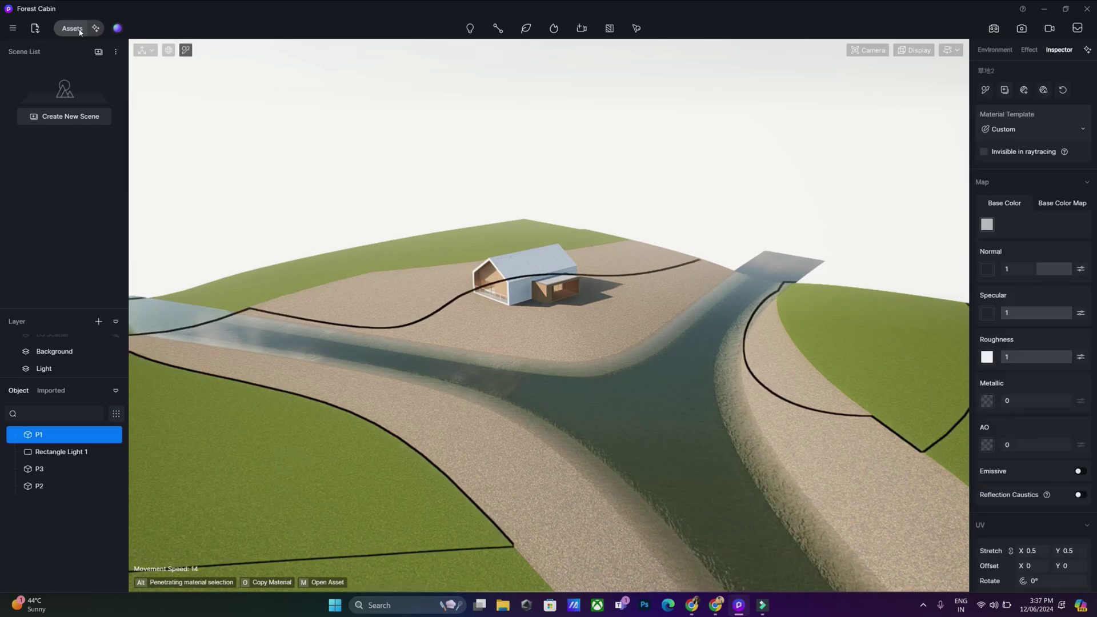
pyautogui.press('m')
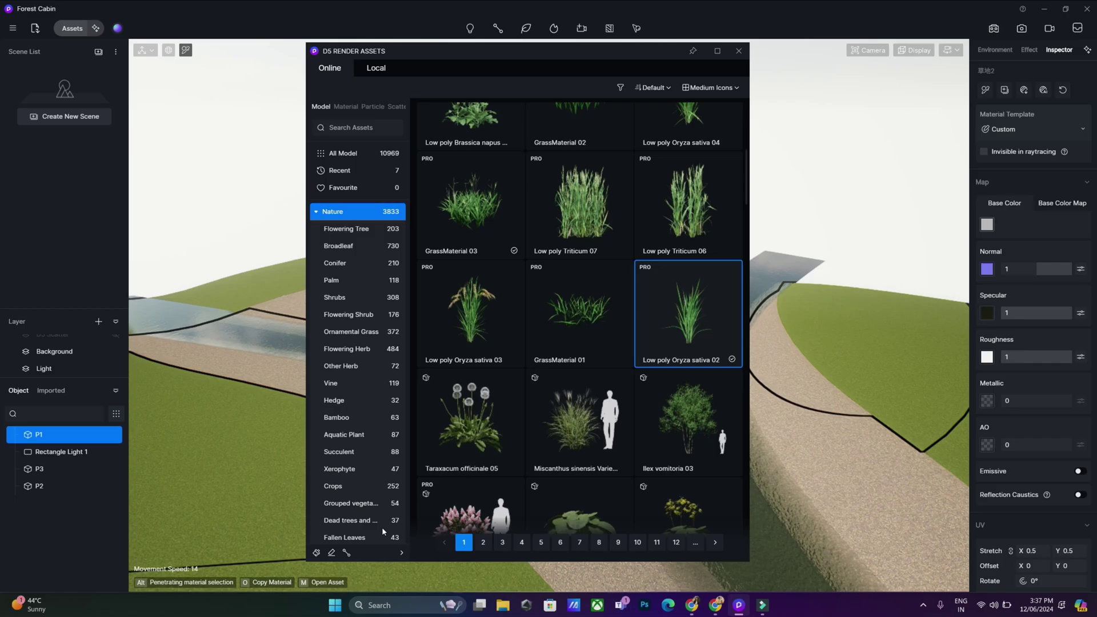
pyautogui.click(346, 552)
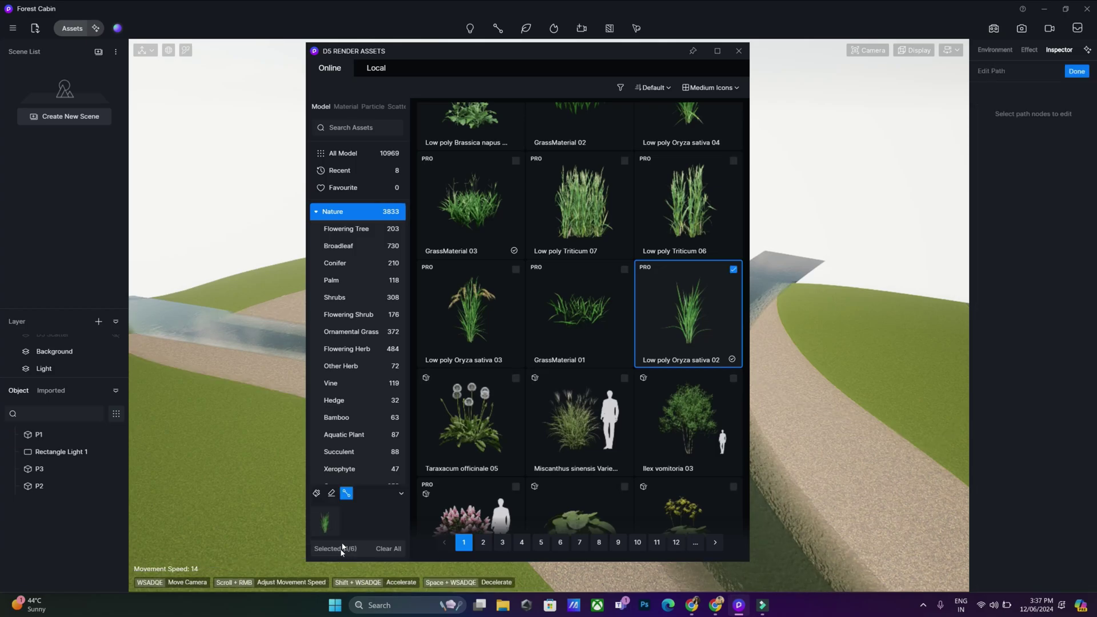
pyautogui.click(316, 494)
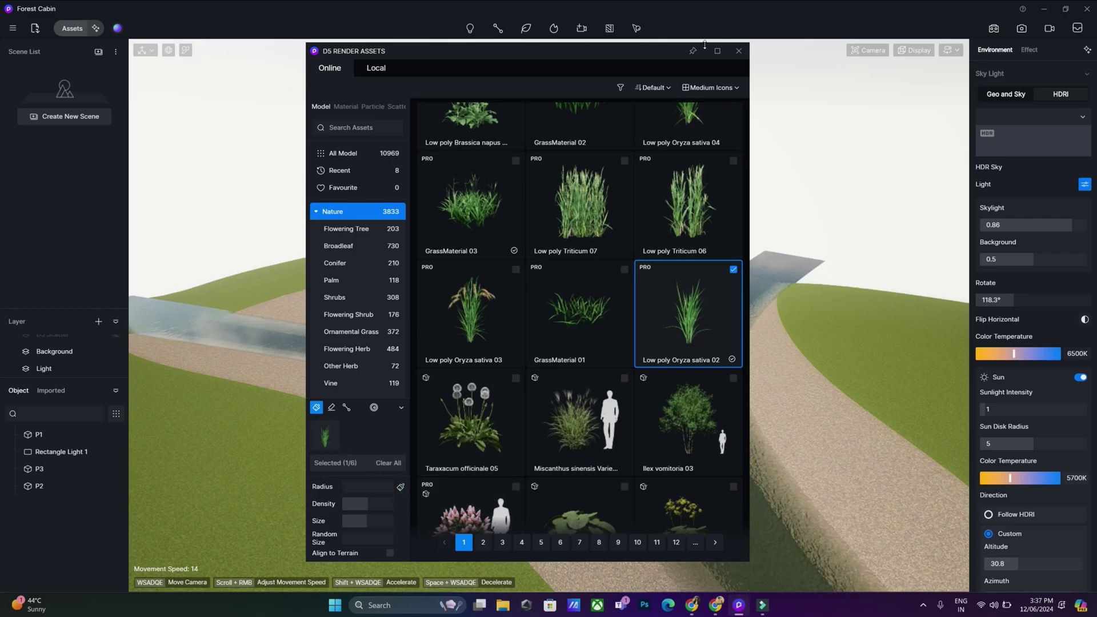
pyautogui.click(737, 52)
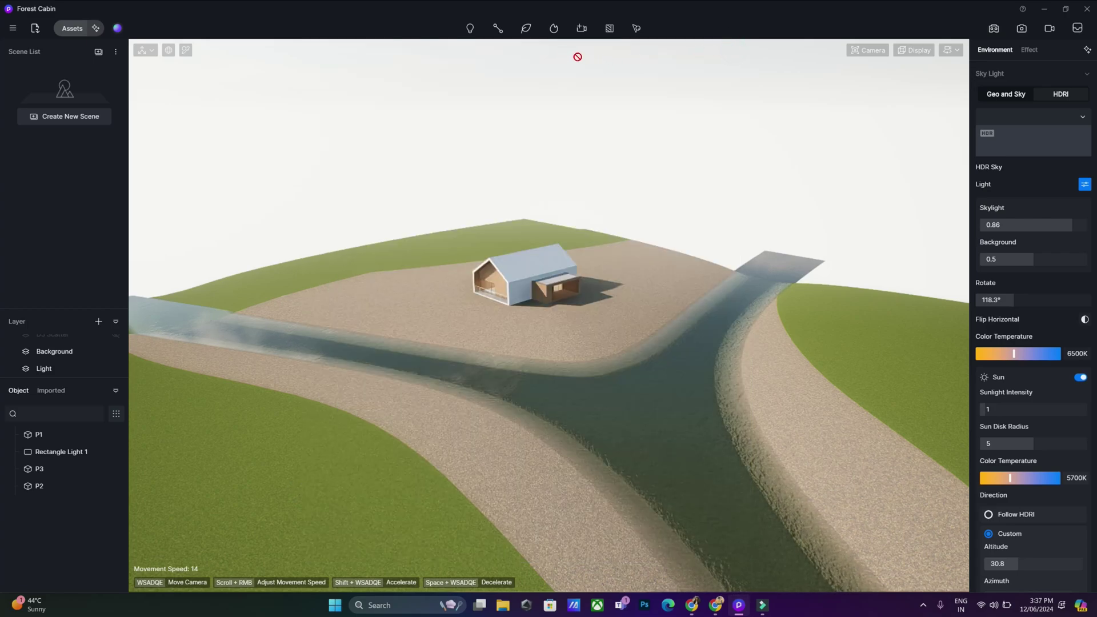
# - Review the available vegetation placement tools: Brush, Scatter and Path
pyautogui.click(524, 30)
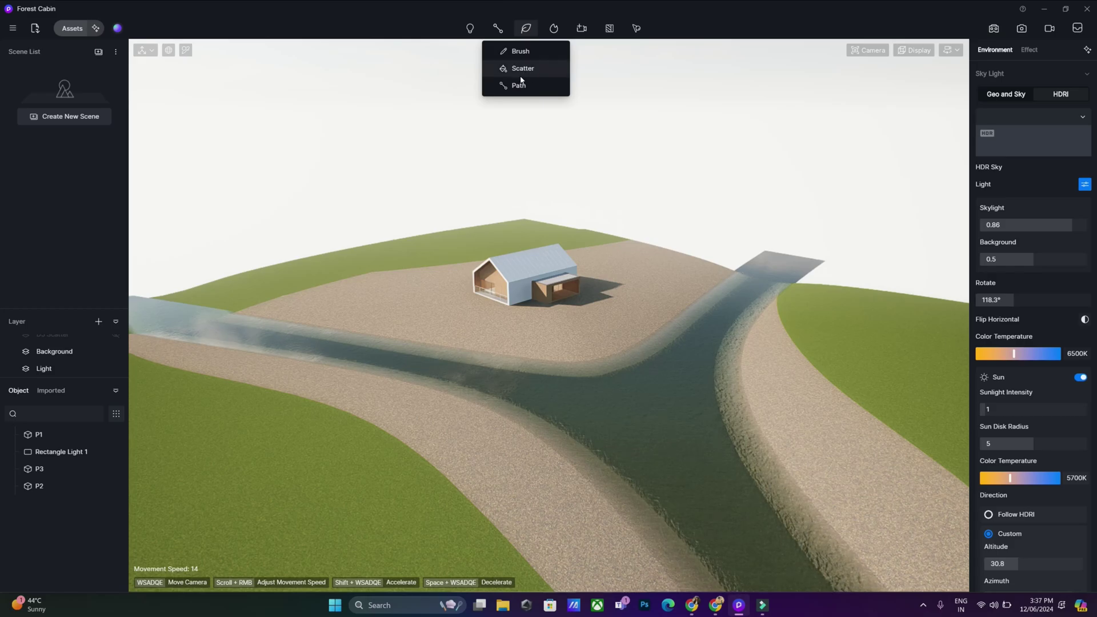
pyautogui.click(526, 29)
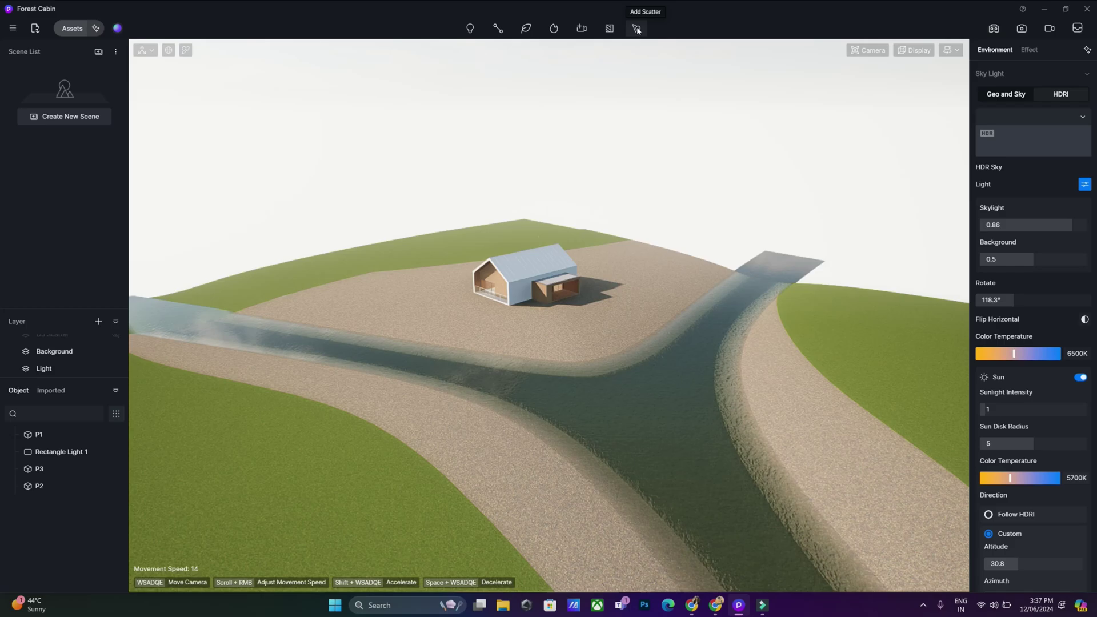
pyautogui.click(521, 31)
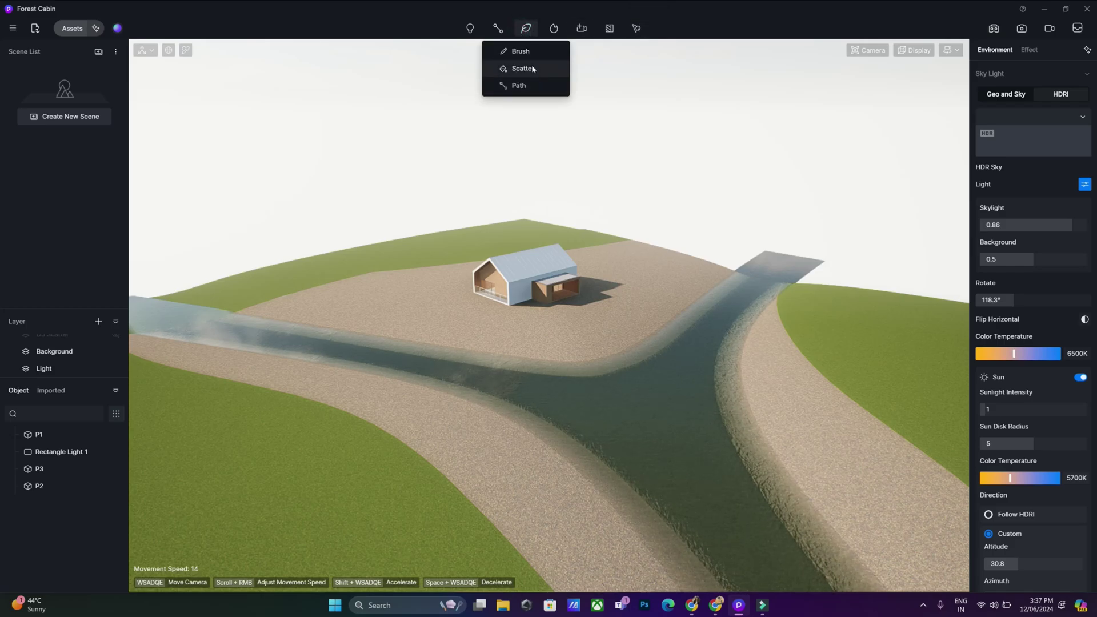
# - Create a scatter area by material from the gravel ground around the cabin and along the water
pyautogui.click(636, 30)
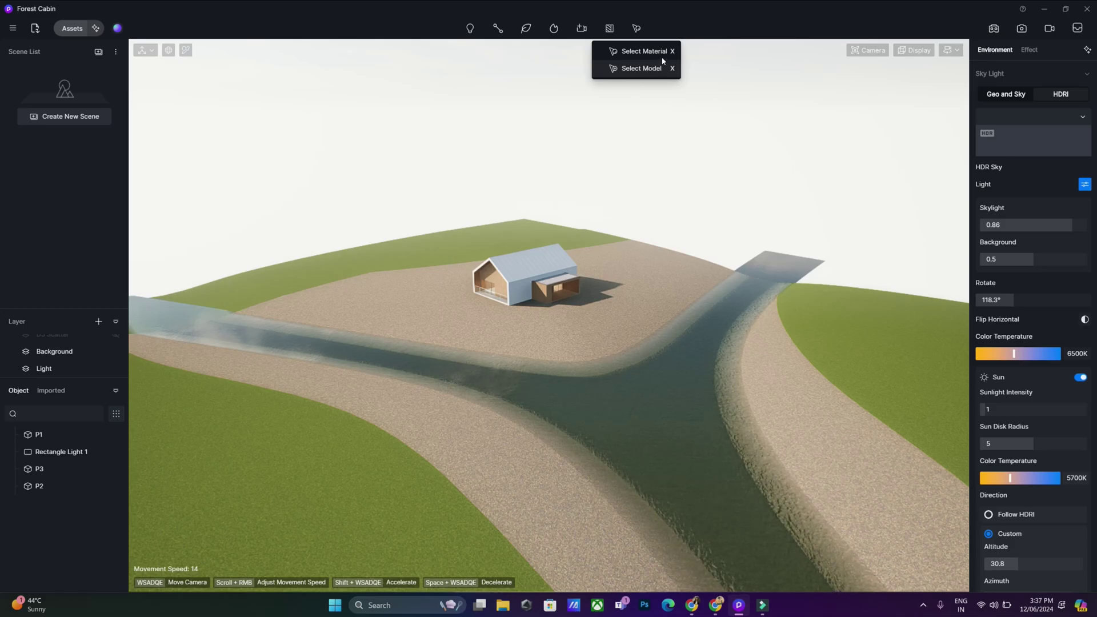
pyautogui.scroll(2, 435, 317)
pyautogui.click(436, 317)
pyautogui.scroll(2, 443, 297)
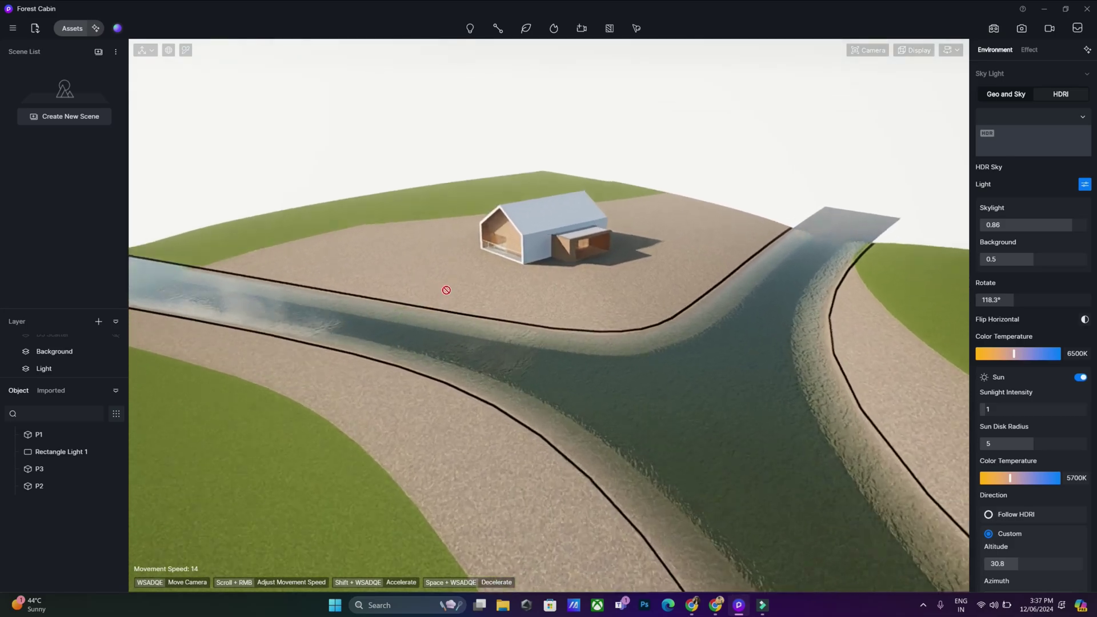
pyautogui.scroll(4, 446, 289)
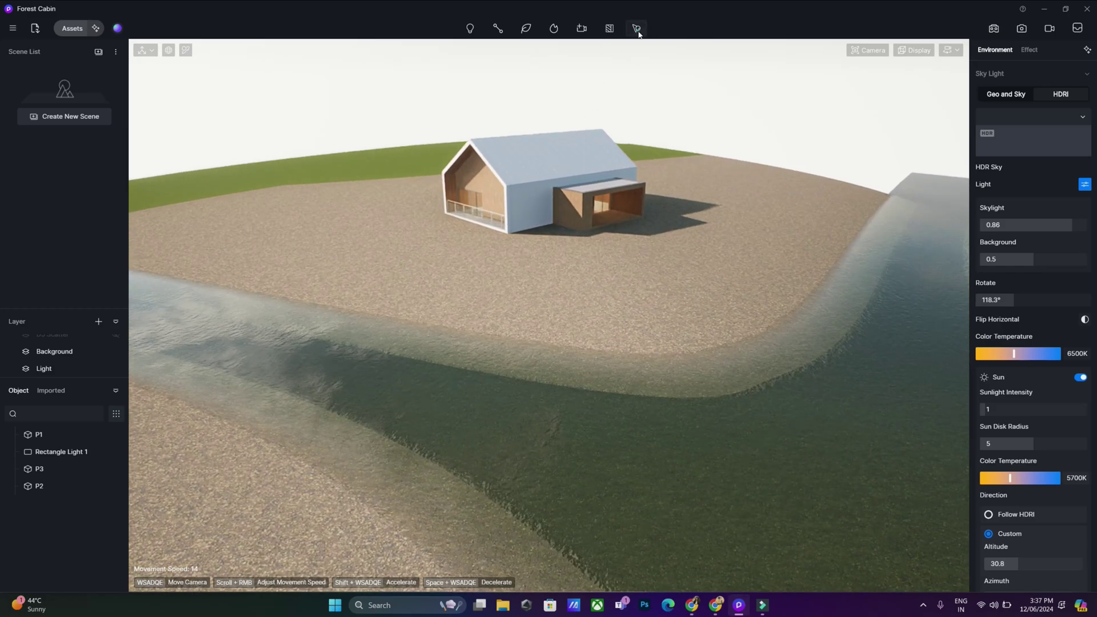
pyautogui.moveTo(638, 33)
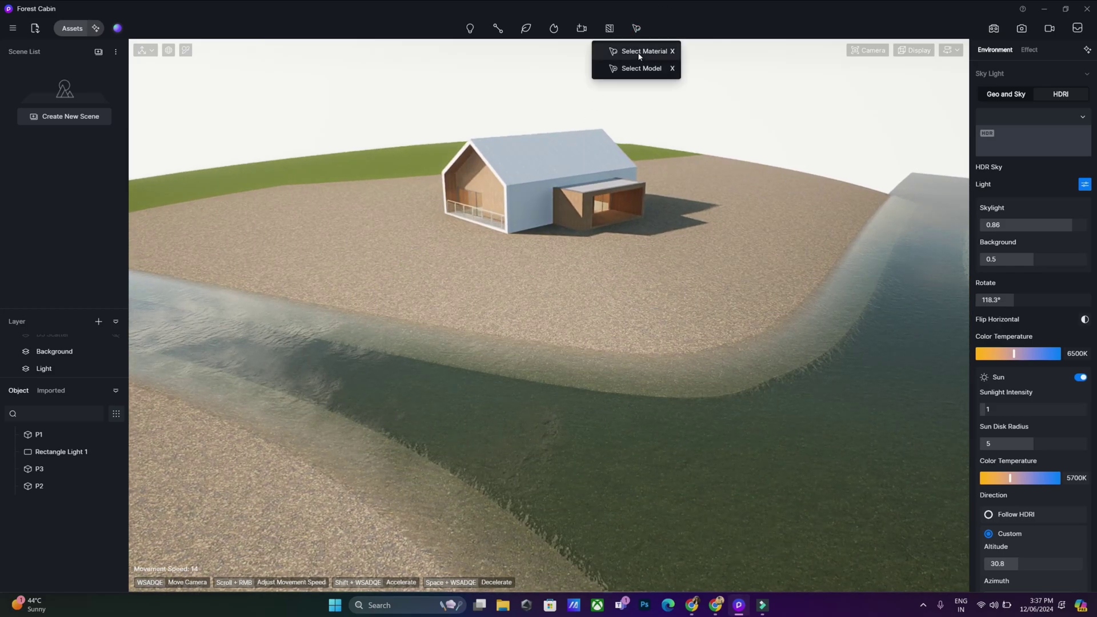
pyautogui.click(639, 52)
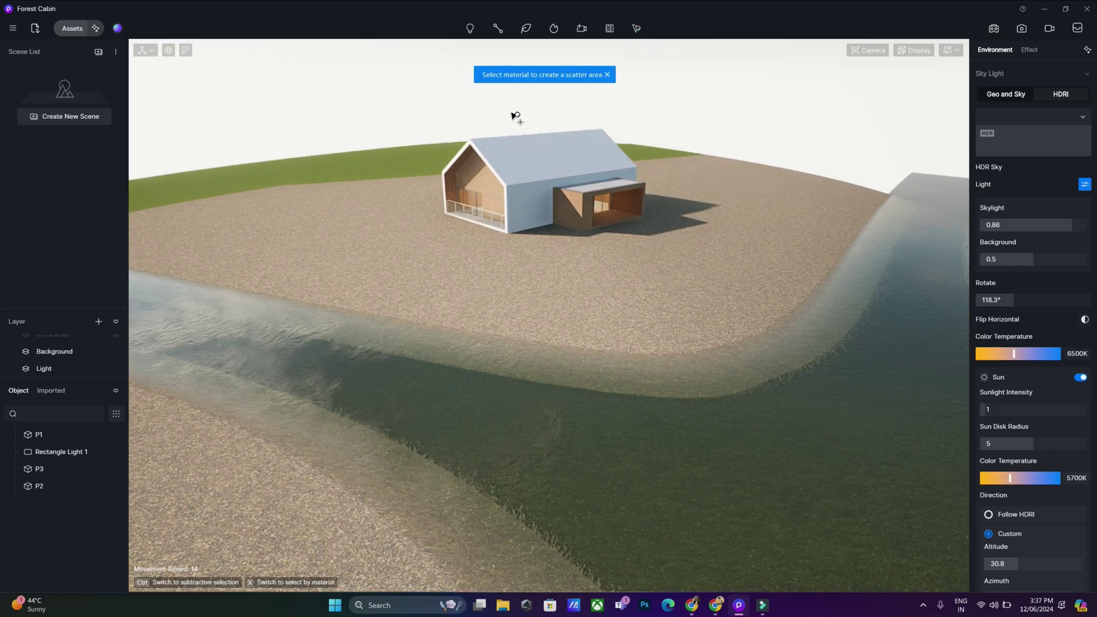
pyautogui.click(414, 233)
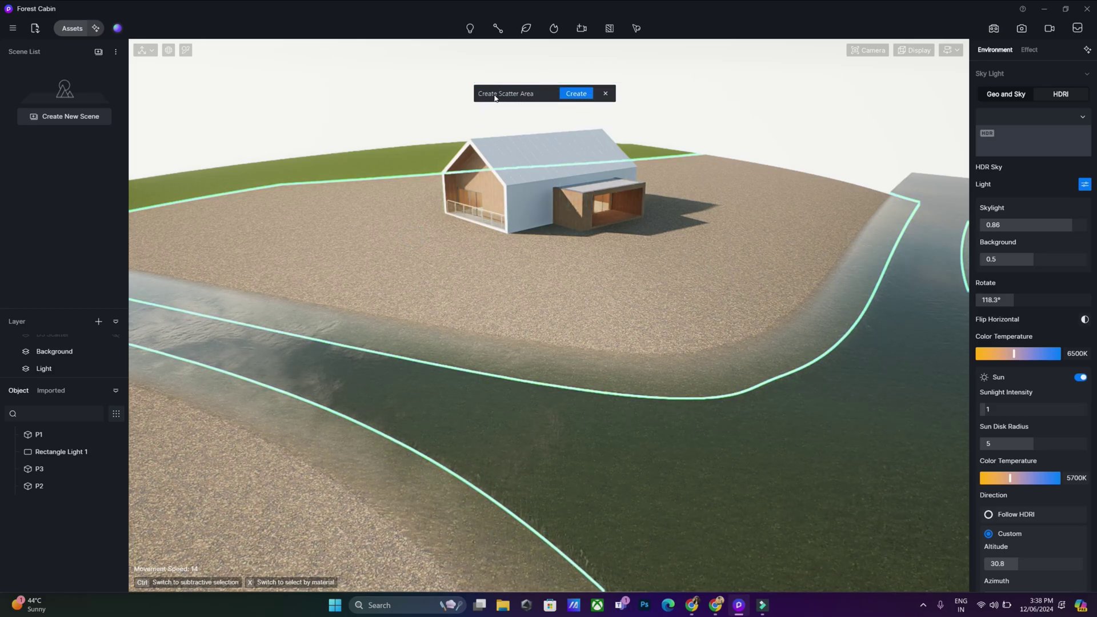
pyautogui.click(580, 96)
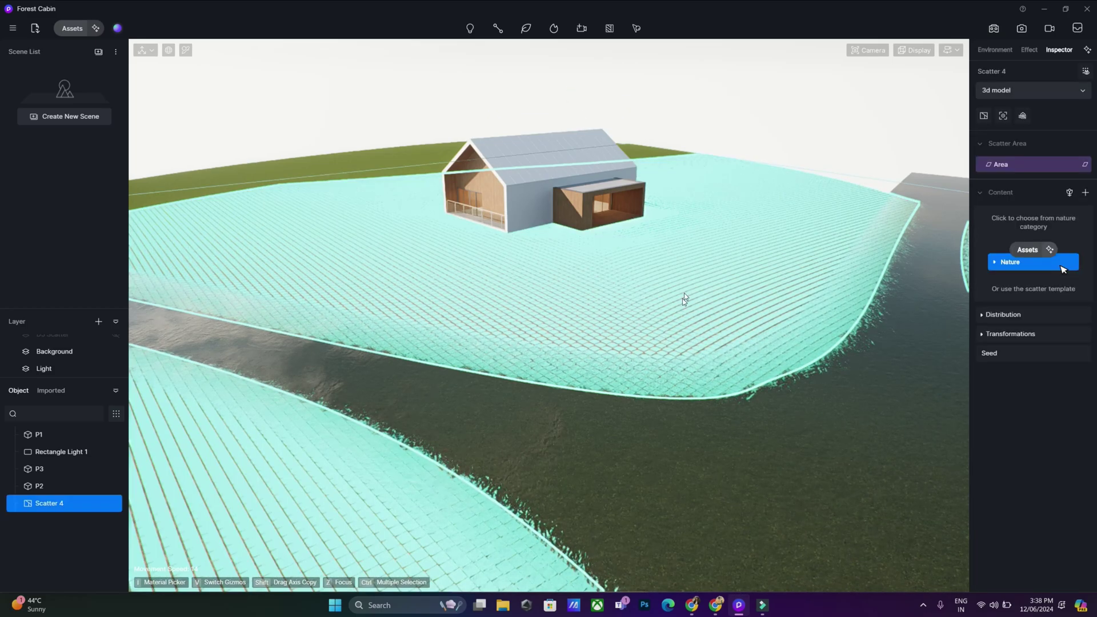
# - Assign the Scatter 4 area to the D5 Scatter layer and set its area division to Image Divide
pyautogui.moveTo(563, 285); pyautogui.dragTo(538, 389, button='right')
pyautogui.scroll(-2, 536, 385)
pyautogui.scroll(-6, 538, 382)
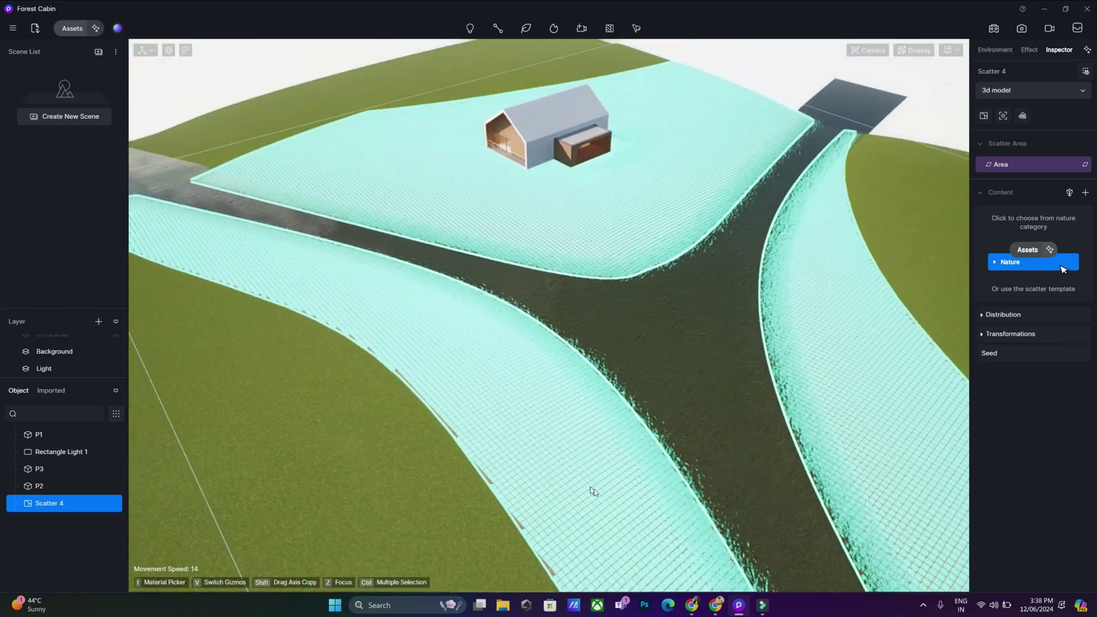
pyautogui.scroll(-2, 566, 424)
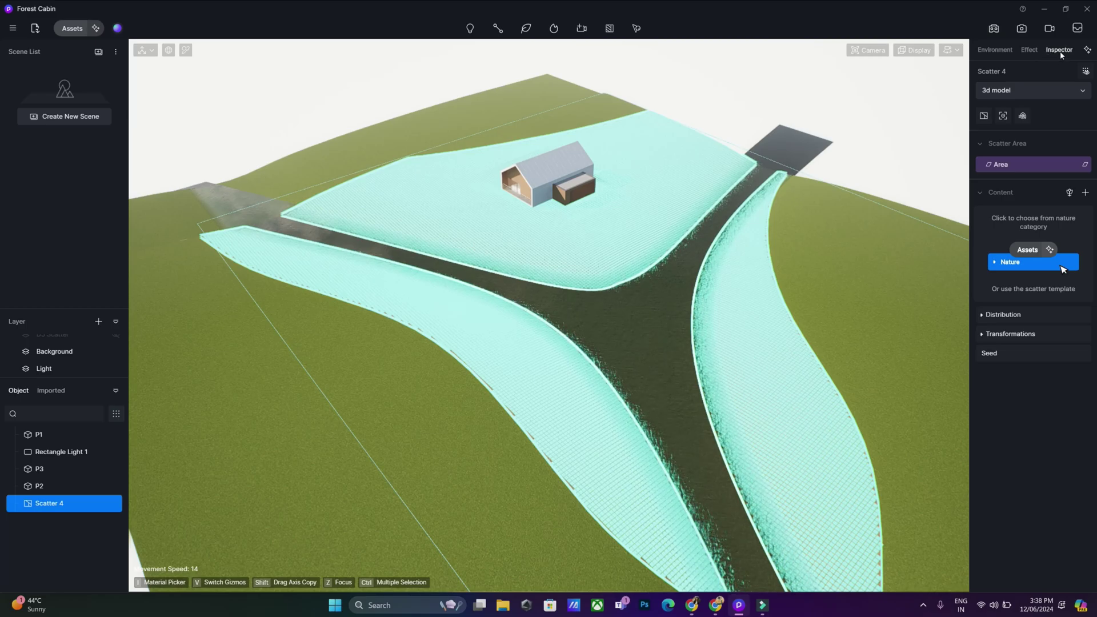
pyautogui.click(1021, 91)
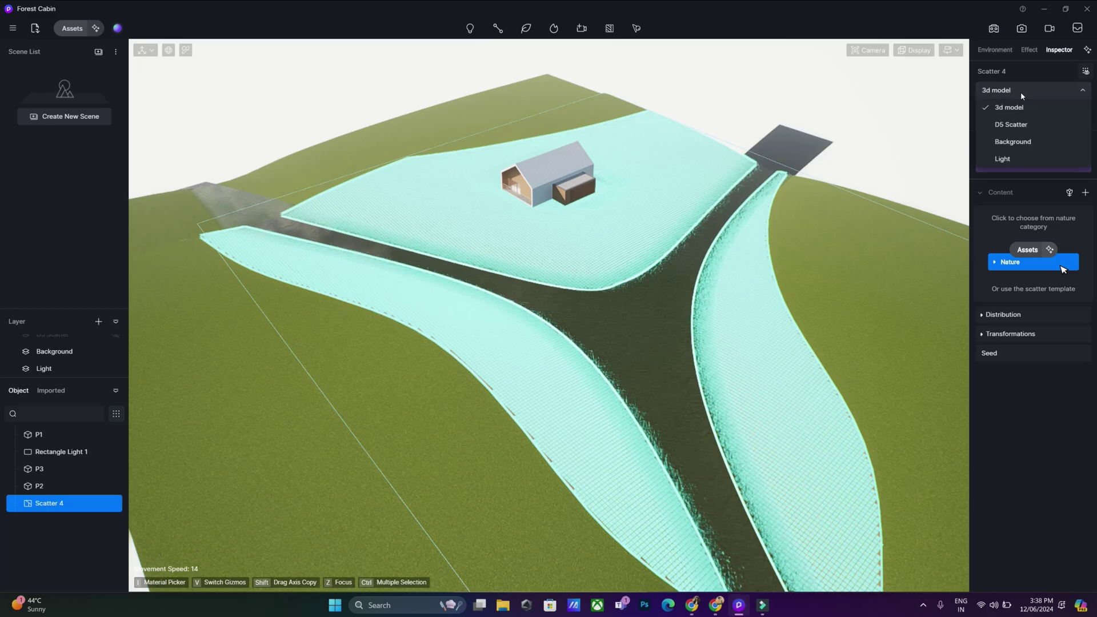
pyautogui.click(1013, 125)
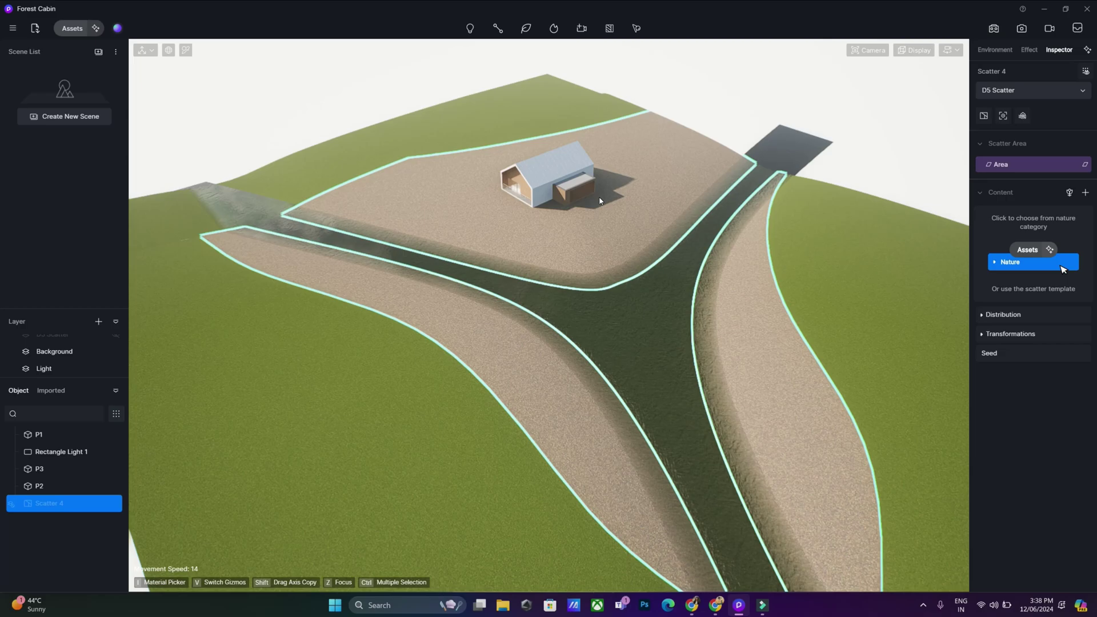
pyautogui.click(1085, 165)
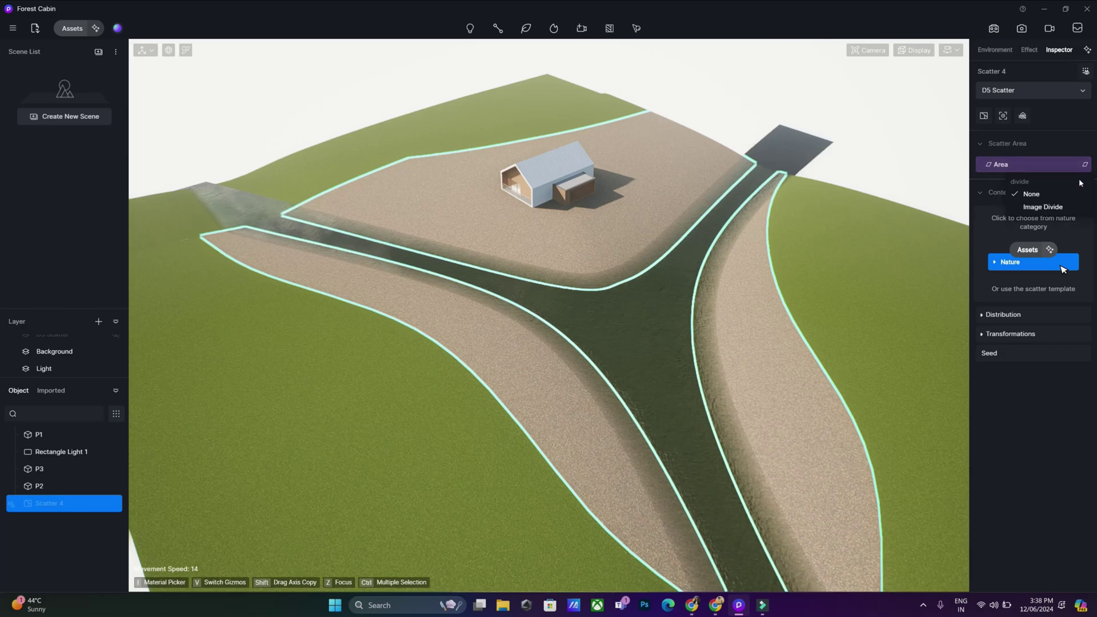
pyautogui.click(1053, 207)
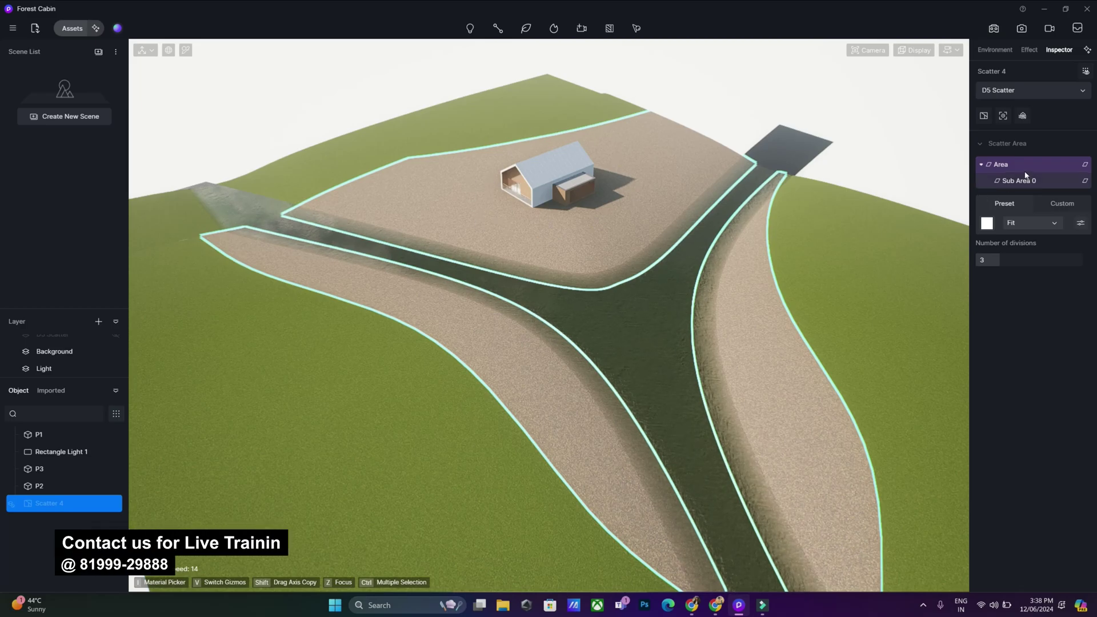
# - Create another scatter area by material from the same gravel ground around the cabin and along the water
pyautogui.click(638, 30)
pyautogui.click(640, 49)
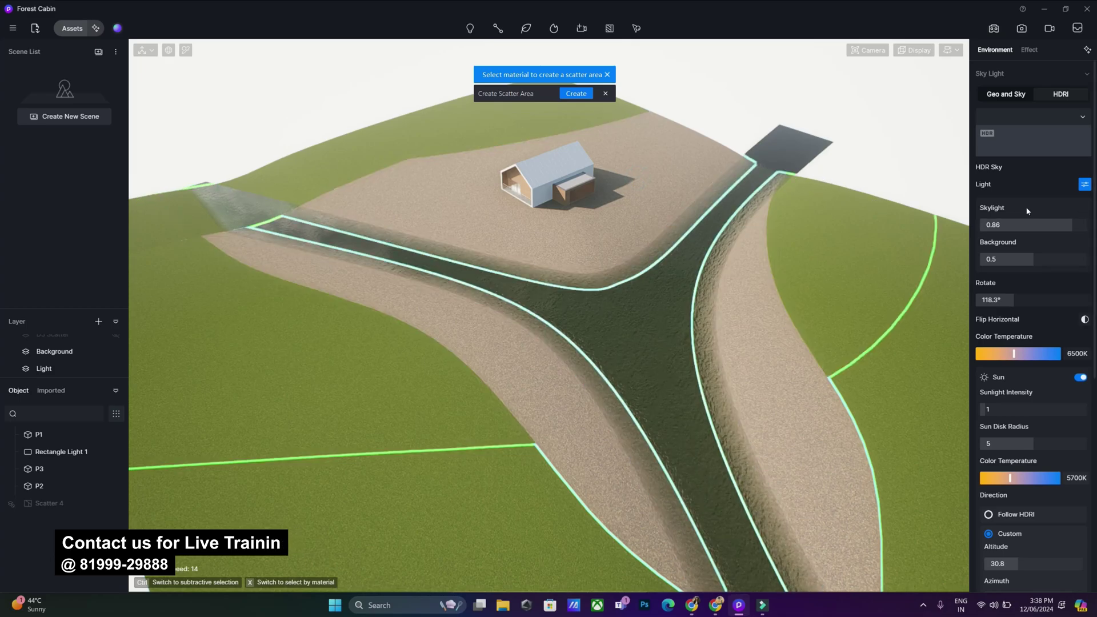
pyautogui.click(650, 185)
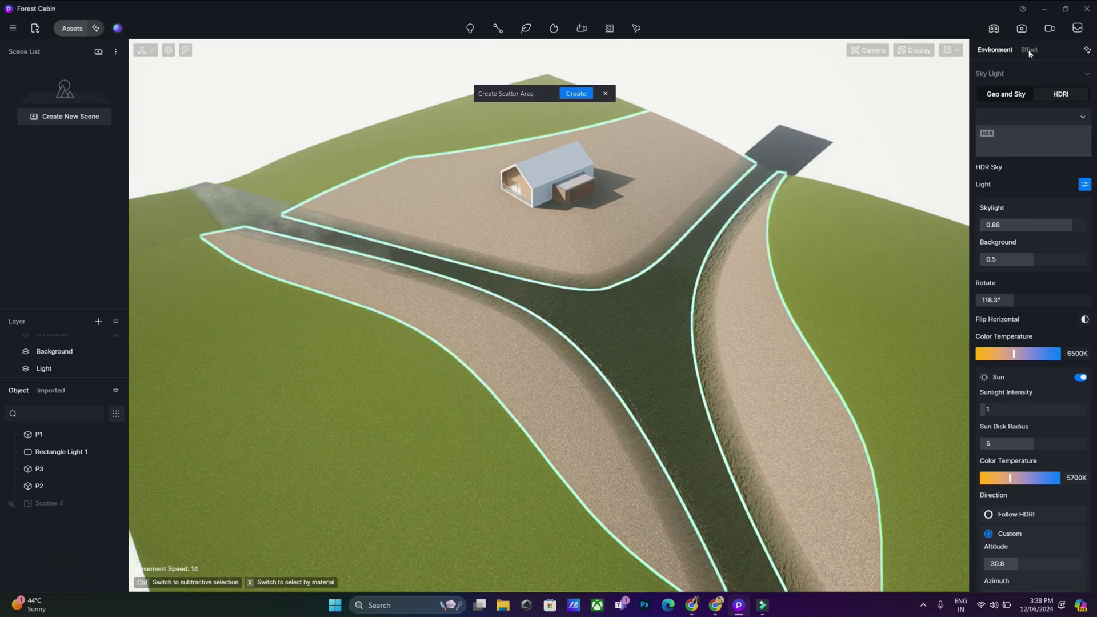
pyautogui.click(572, 95)
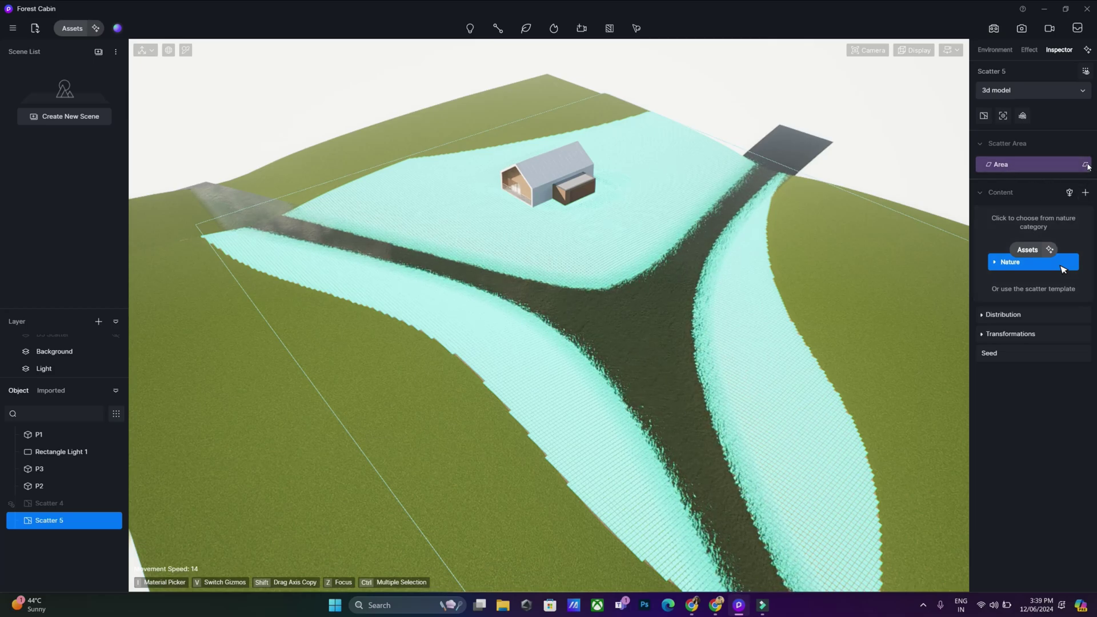
# - Apply Image Divide to the Scatter 5 area and compare the whole area with Sub Area 0
pyautogui.click(1087, 193)
pyautogui.click(1050, 208)
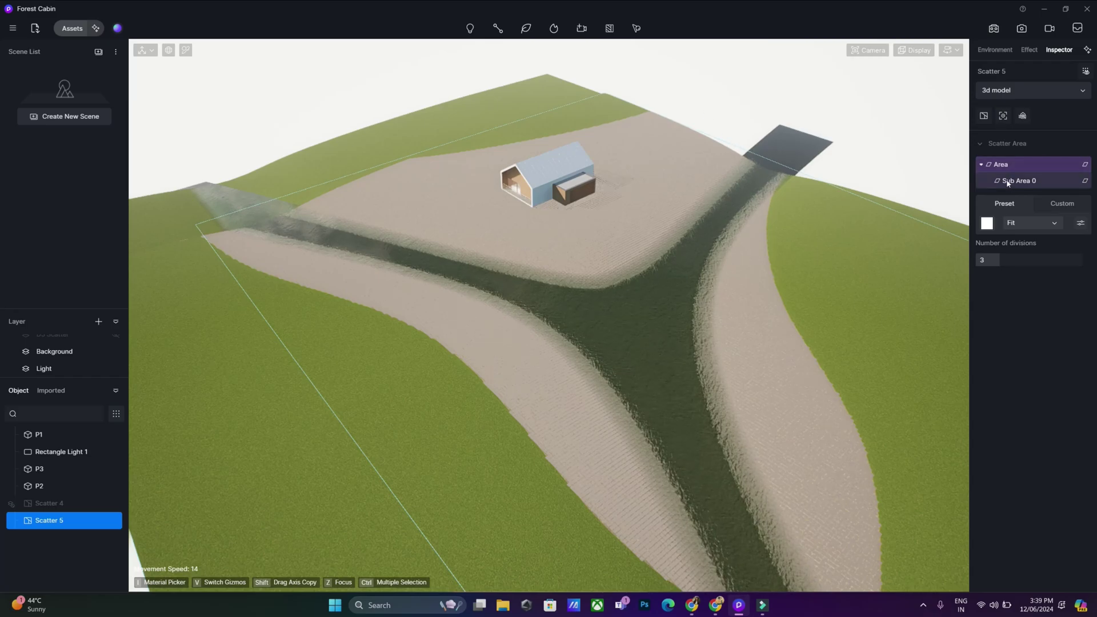
pyautogui.click(1017, 183)
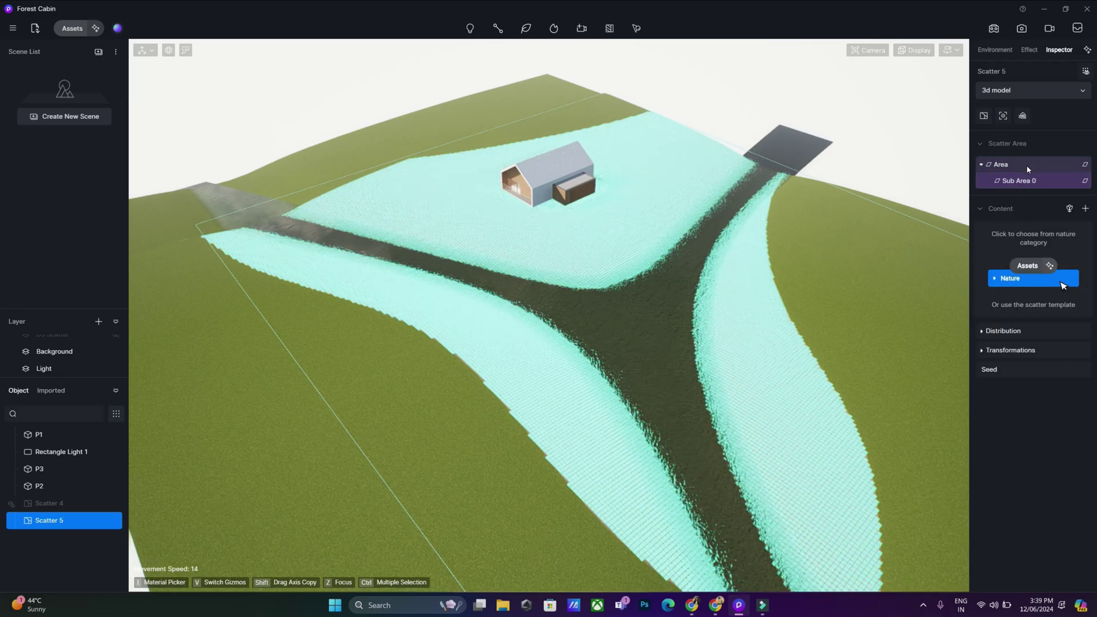
pyautogui.click(1026, 167)
pyautogui.click(1036, 182)
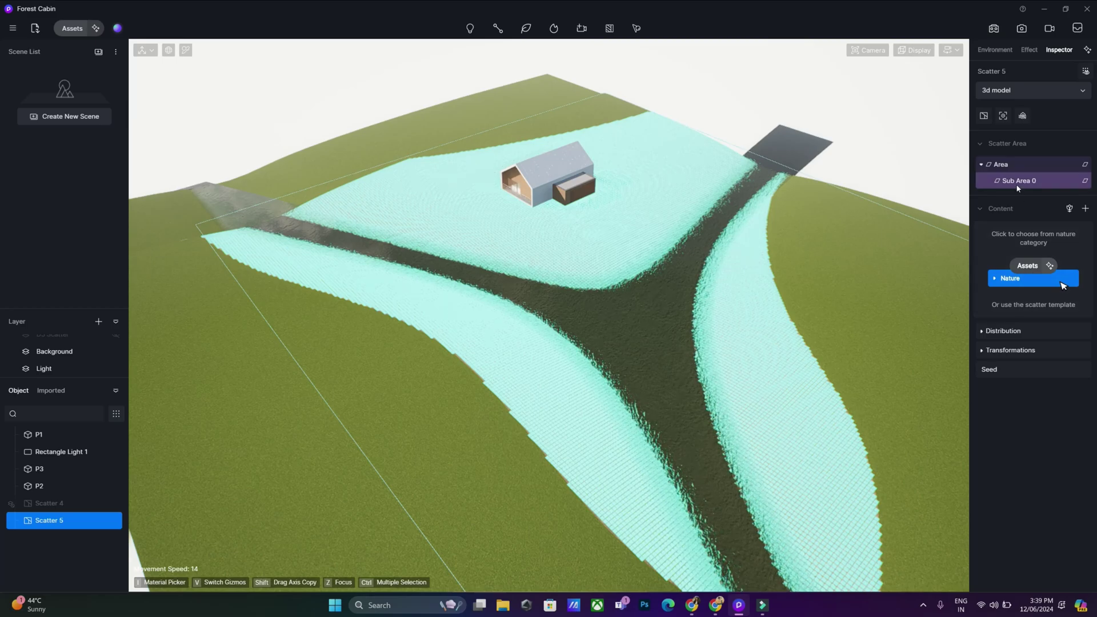
pyautogui.click(1024, 167)
# - Try the two-color checker preset and a streaked multicolor preset as the division pattern of the Scatter 5 area
pyautogui.click(988, 225)
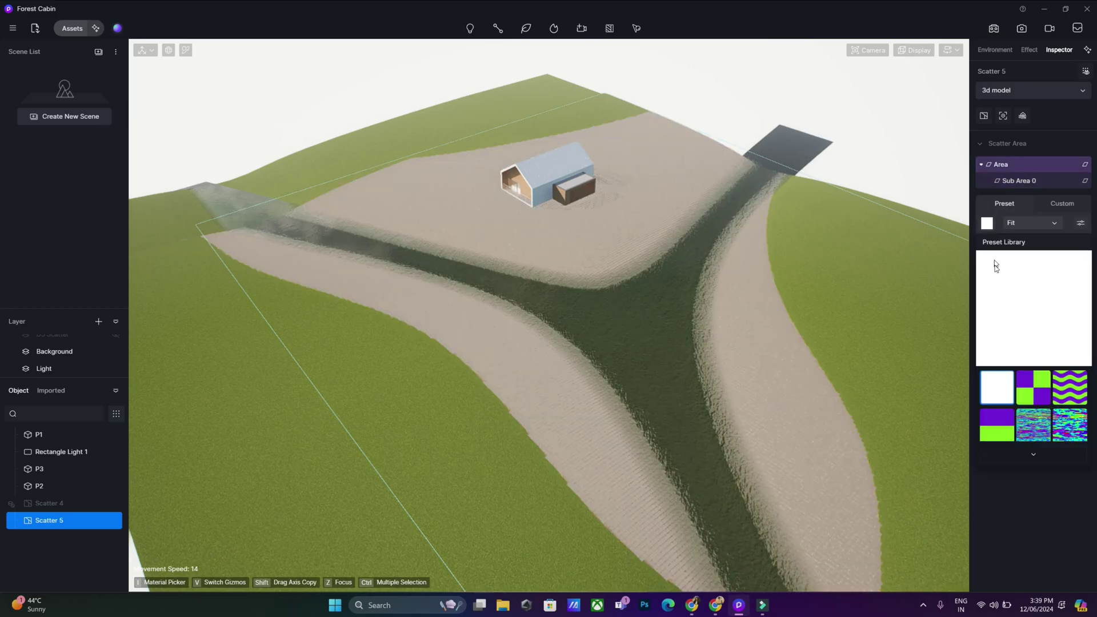
pyautogui.click(1031, 385)
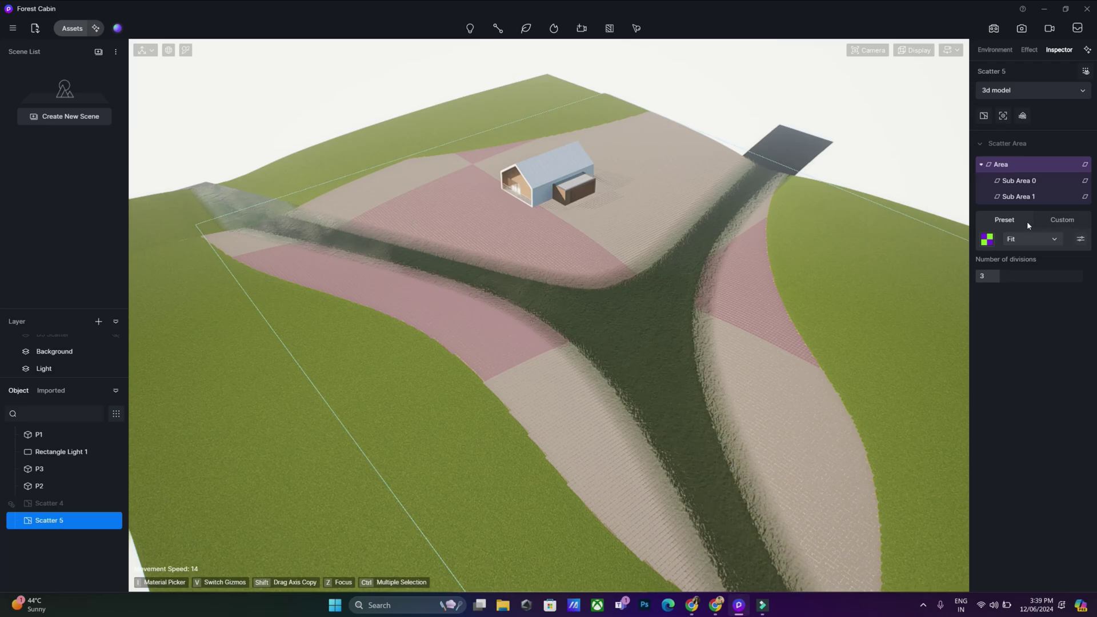
pyautogui.click(1034, 240)
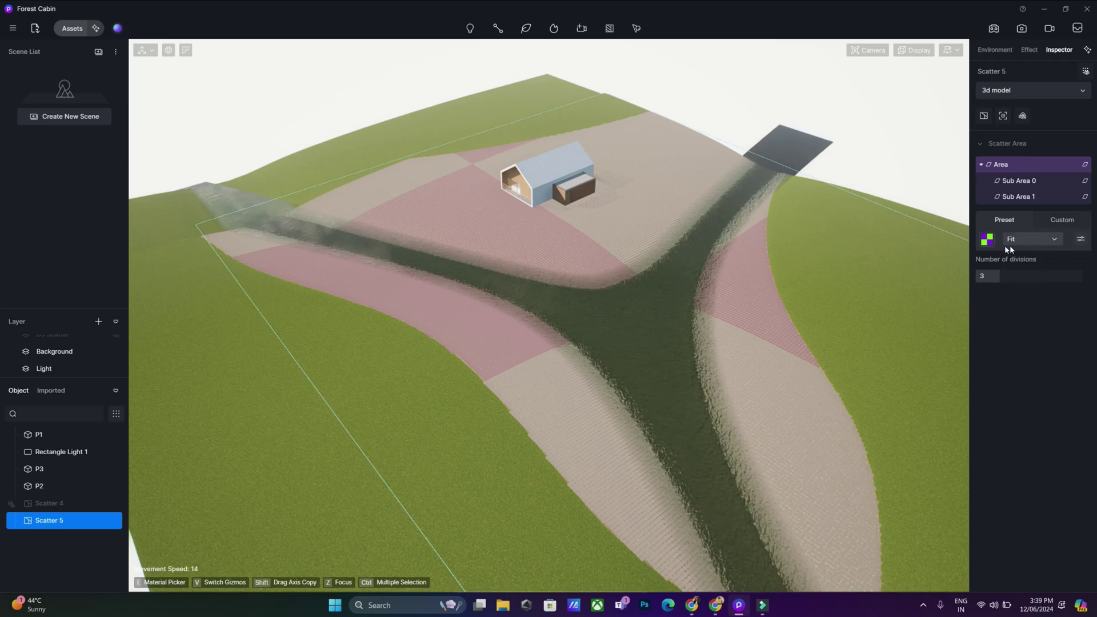
pyautogui.click(986, 239)
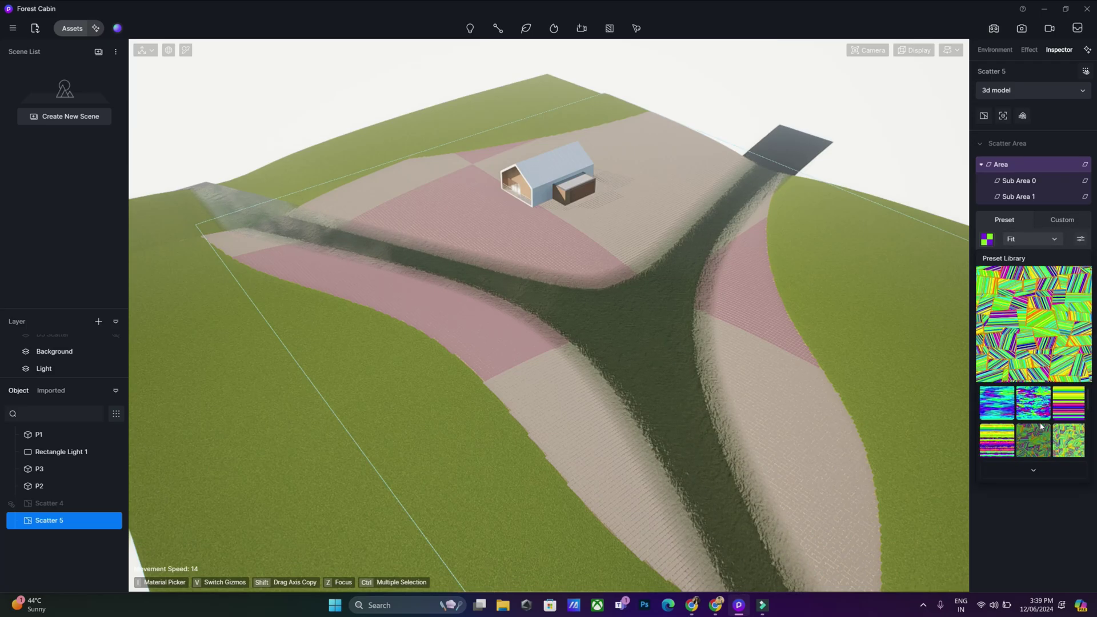
pyautogui.click(1040, 407)
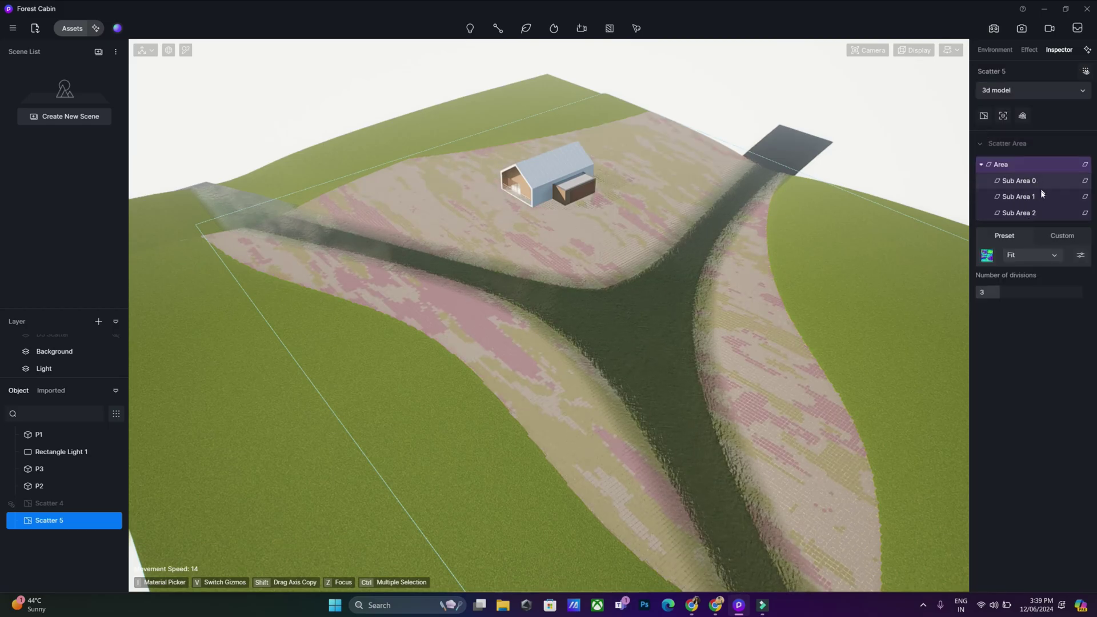
# - Browse the preset division patterns and try the smooth curved-band one in green, purple and red on the Scatter 5 area
pyautogui.click(988, 256)
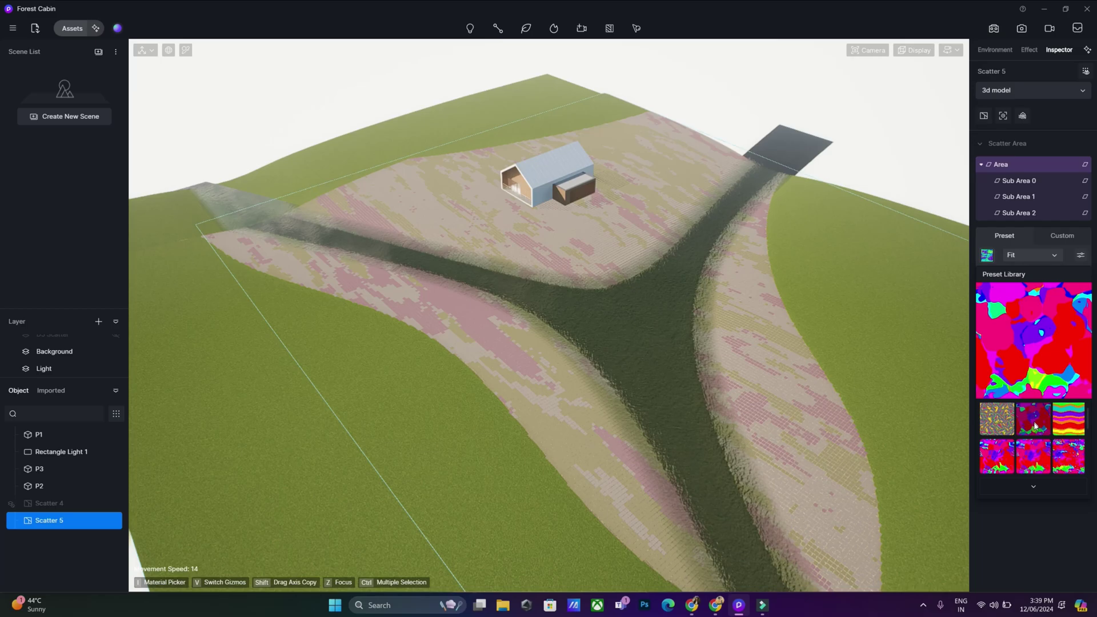
pyautogui.scroll(-2, 1035, 429)
pyautogui.scroll(-3, 1044, 456)
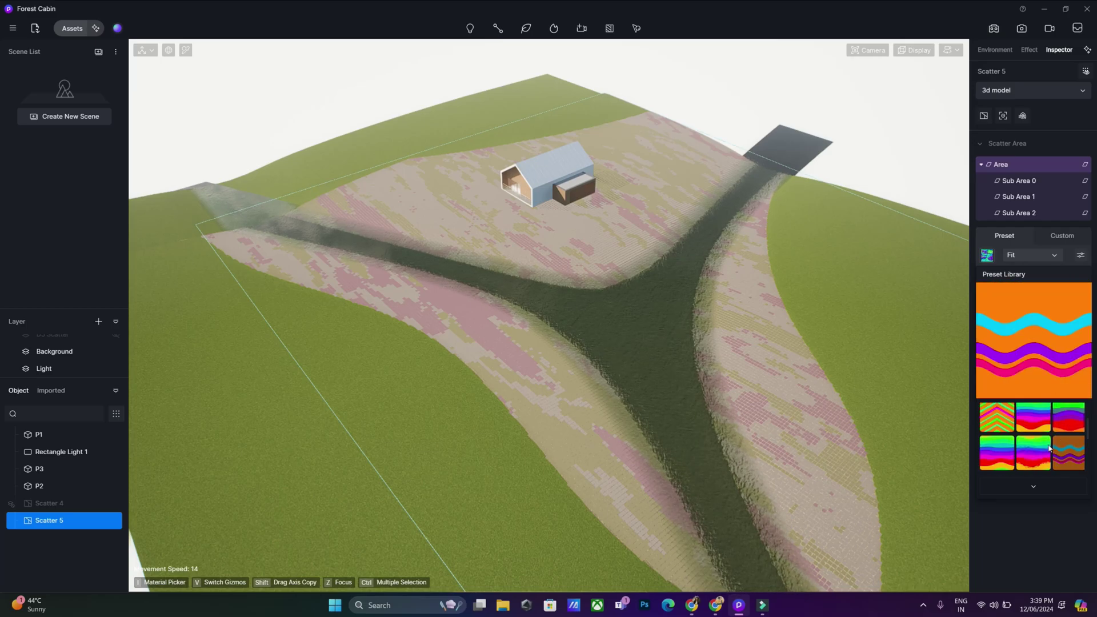
pyautogui.scroll(-3, 1059, 440)
pyautogui.scroll(-5, 1088, 439)
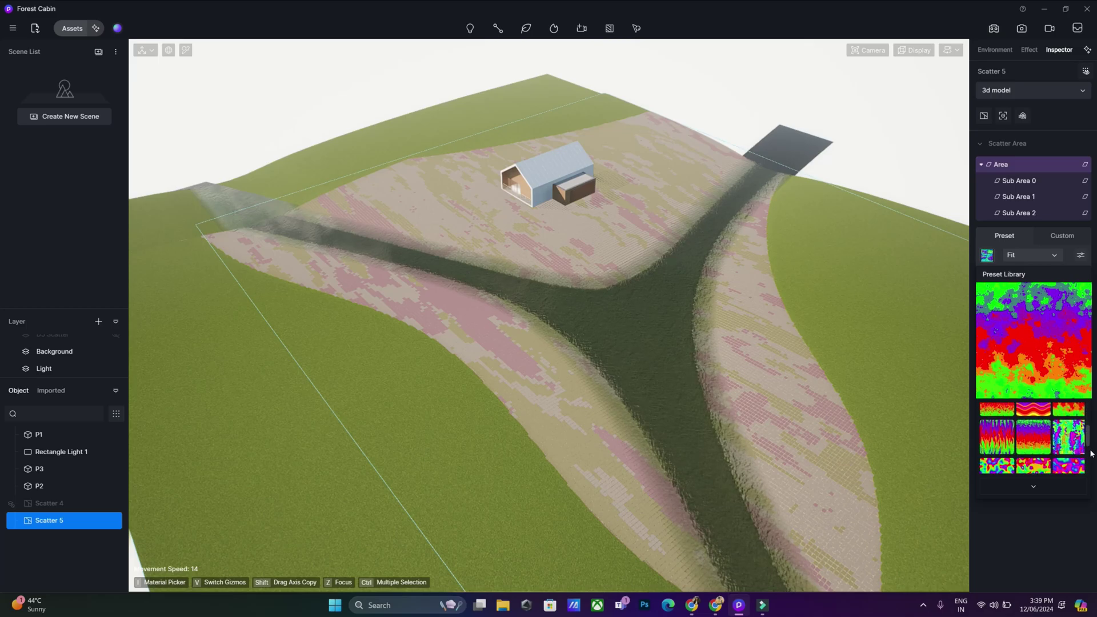
pyautogui.moveTo(1088, 450); pyautogui.dragTo(1088, 412)
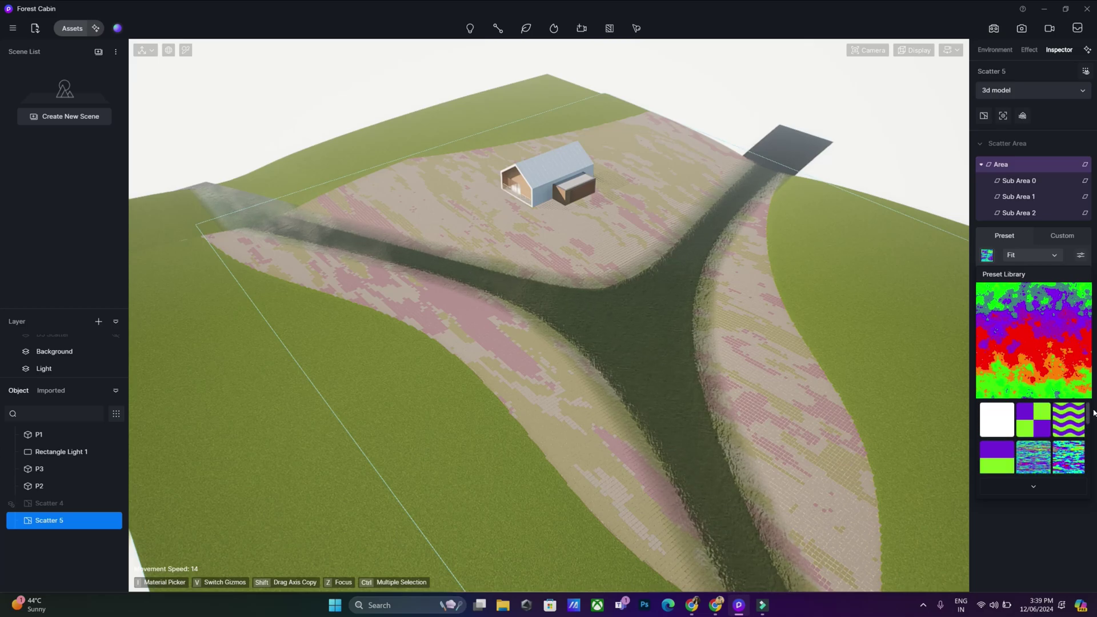
pyautogui.scroll(-3, 1050, 451)
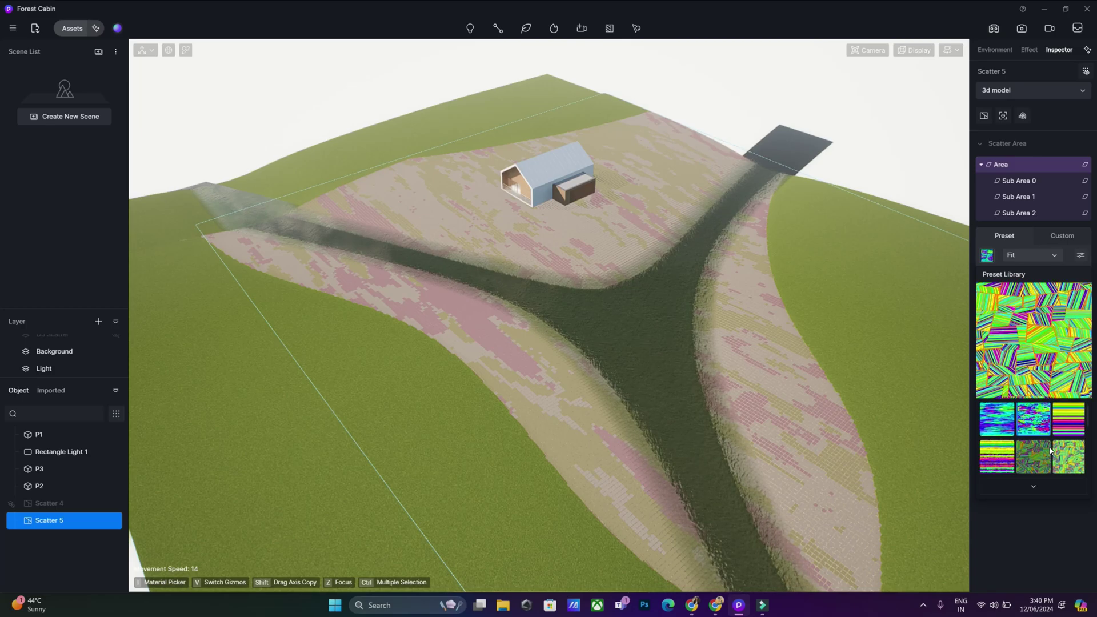
pyautogui.scroll(-1, 1052, 450)
pyautogui.scroll(-1, 1051, 444)
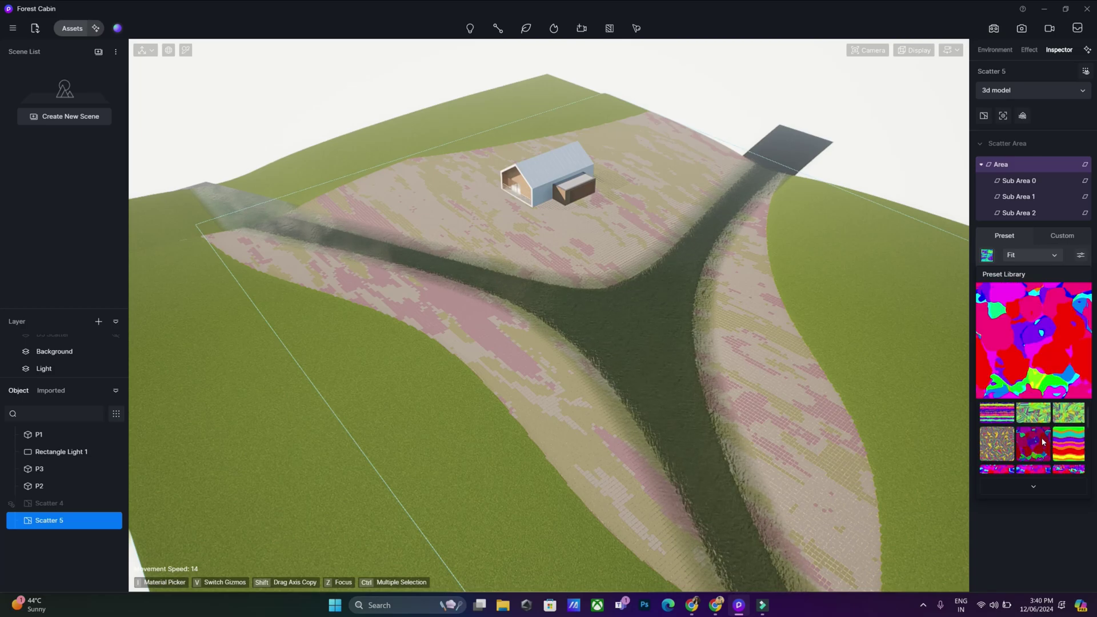
pyautogui.scroll(-2, 1043, 441)
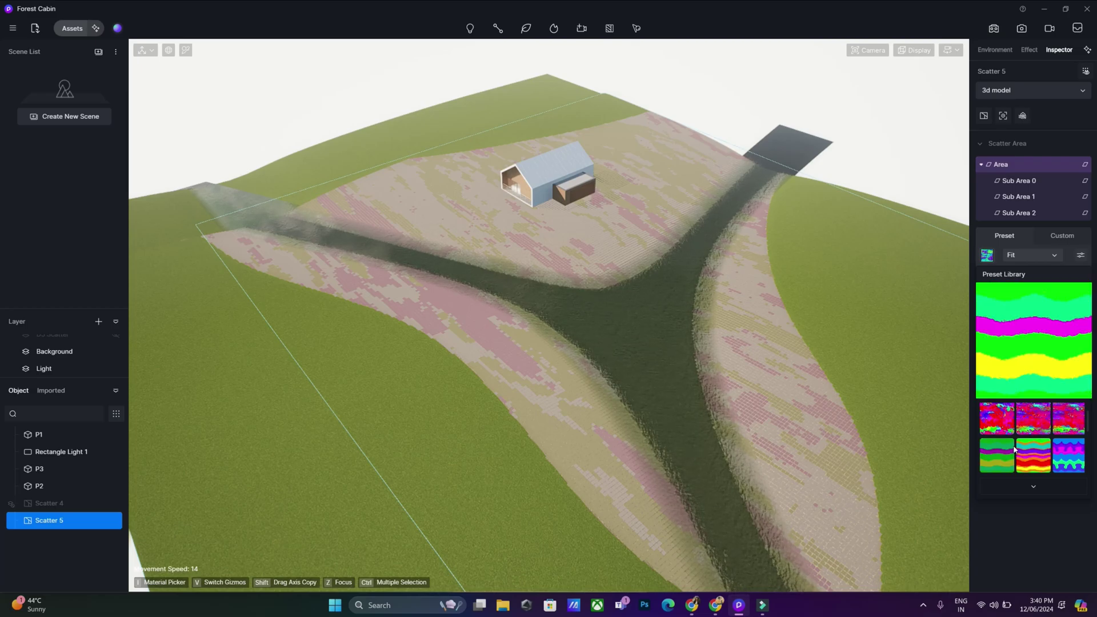
pyautogui.scroll(-3, 1036, 448)
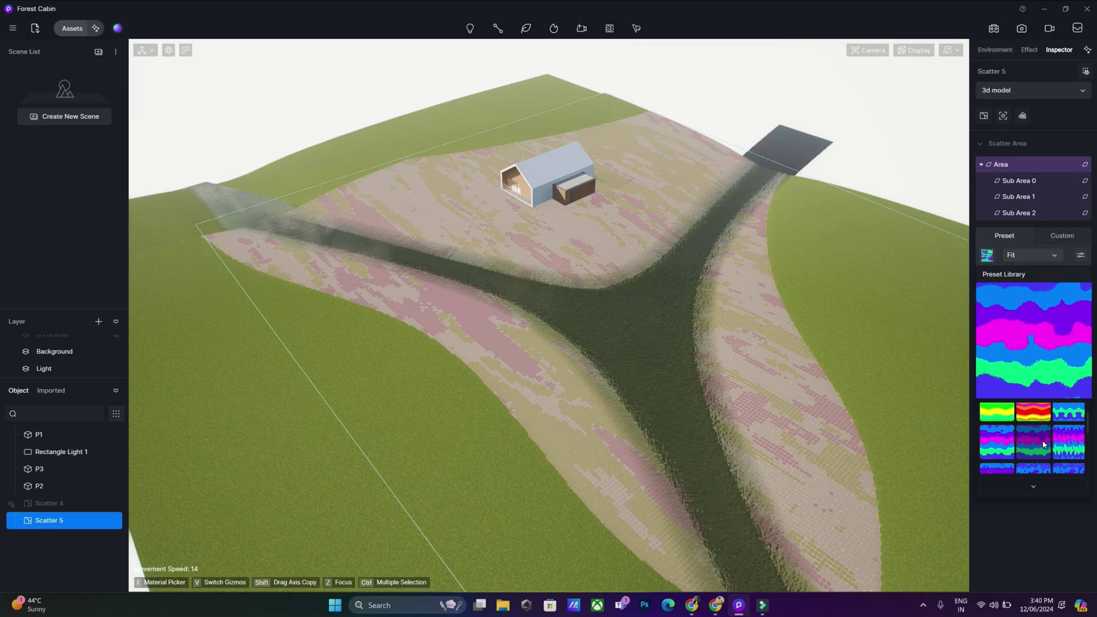
pyautogui.scroll(-5, 1054, 437)
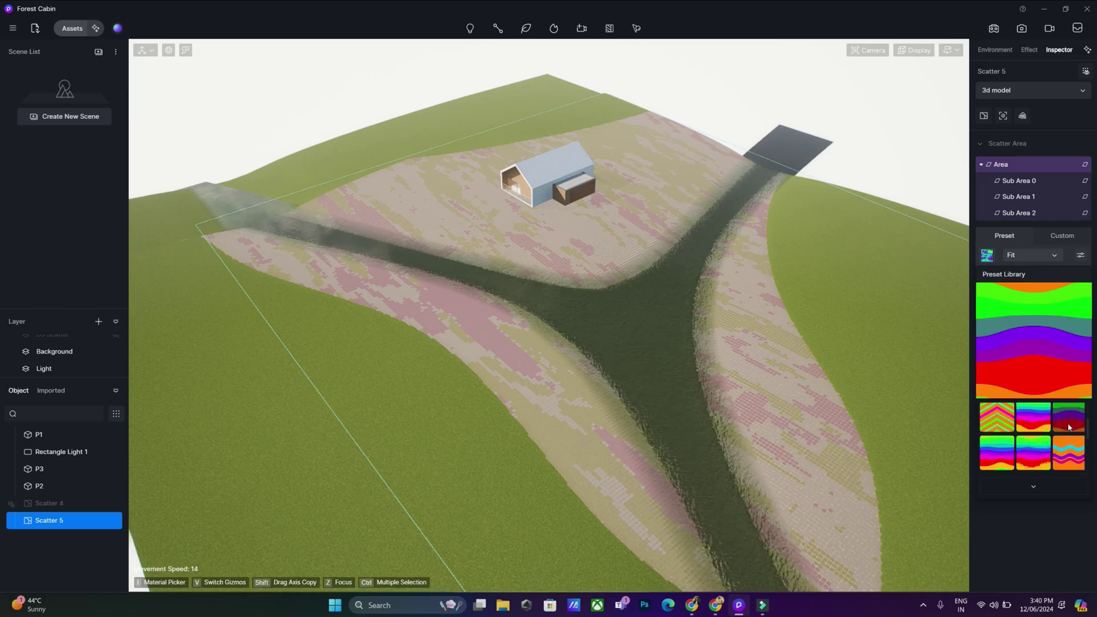
pyautogui.click(1069, 423)
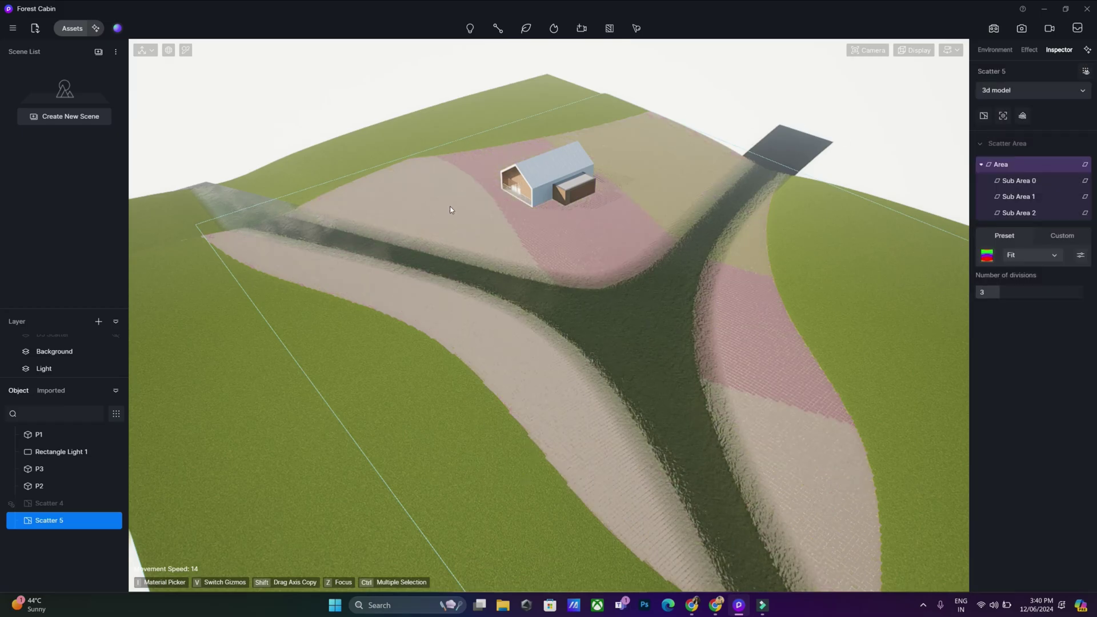
# - Apply an irregular, rough-edged green, purple and red preset to the Scatter 5 area and set the number of divisions to 4
pyautogui.click(988, 255)
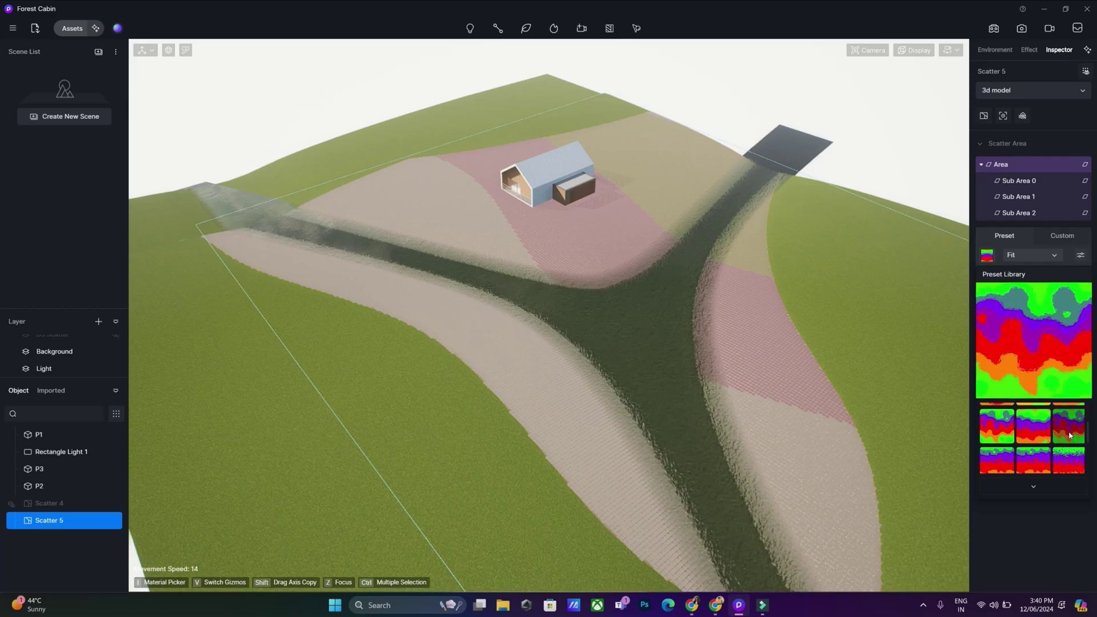
pyautogui.click(1044, 429)
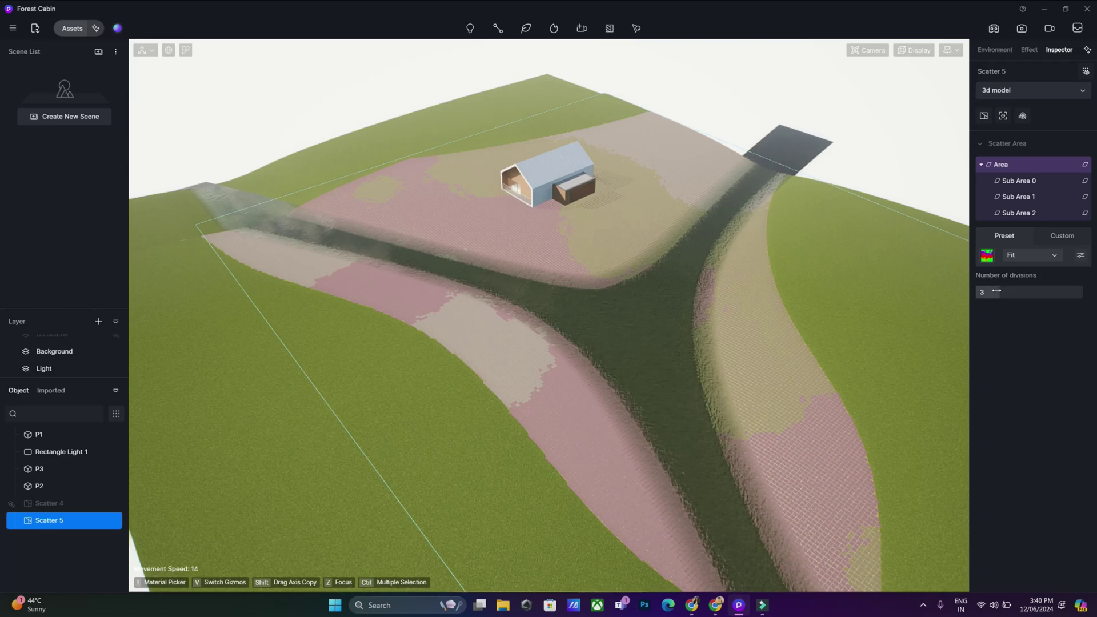
pyautogui.moveTo(1003, 291); pyautogui.dragTo(1016, 298)
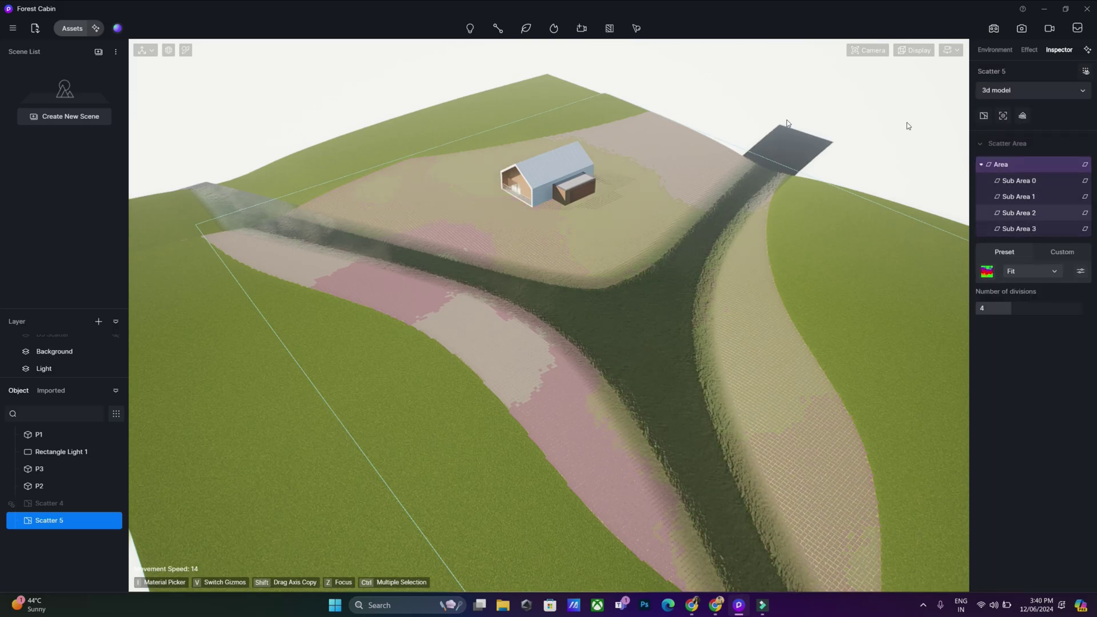
pyautogui.click(994, 254)
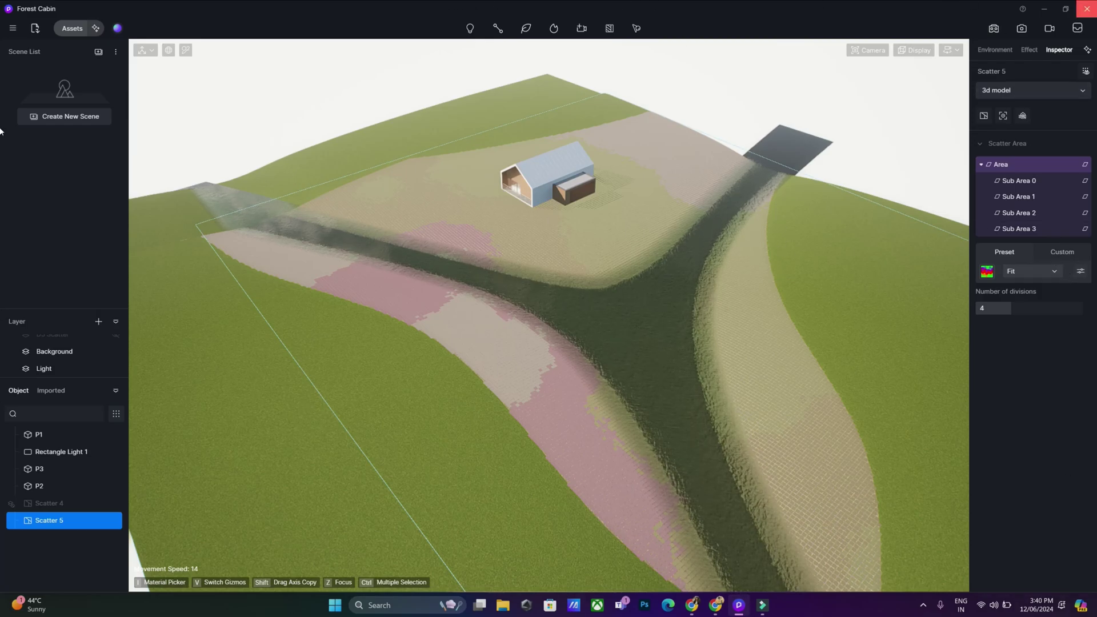
# - Add GrassMaterial 04 from the online Nature models as the scatter content of Sub Area 0
pyautogui.click(1018, 180)
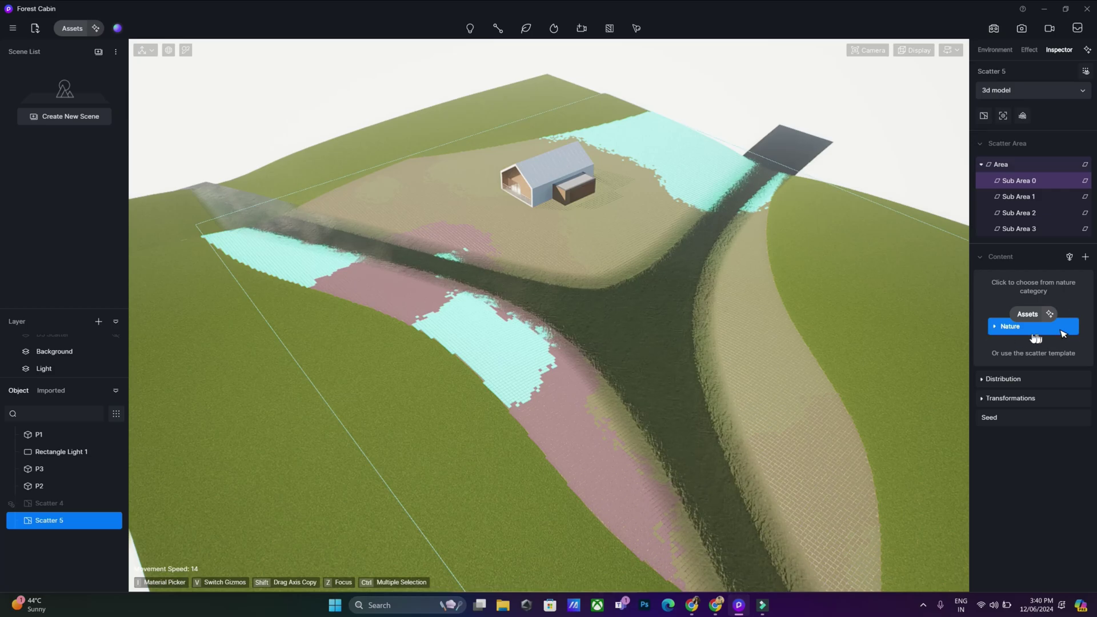
pyautogui.click(1020, 336)
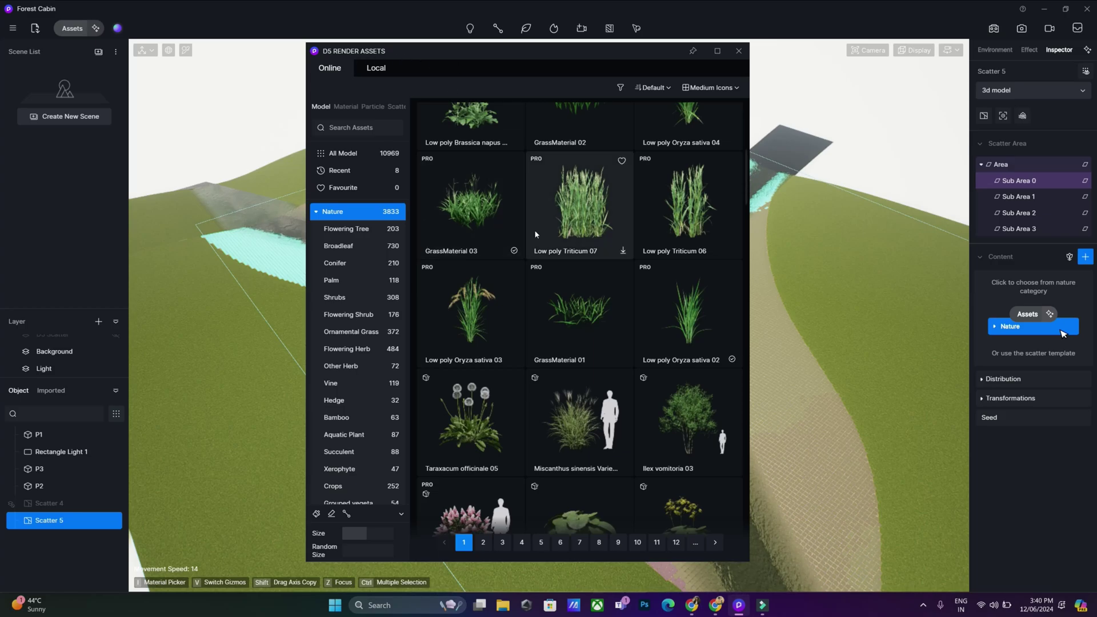
pyautogui.scroll(5, 578, 370)
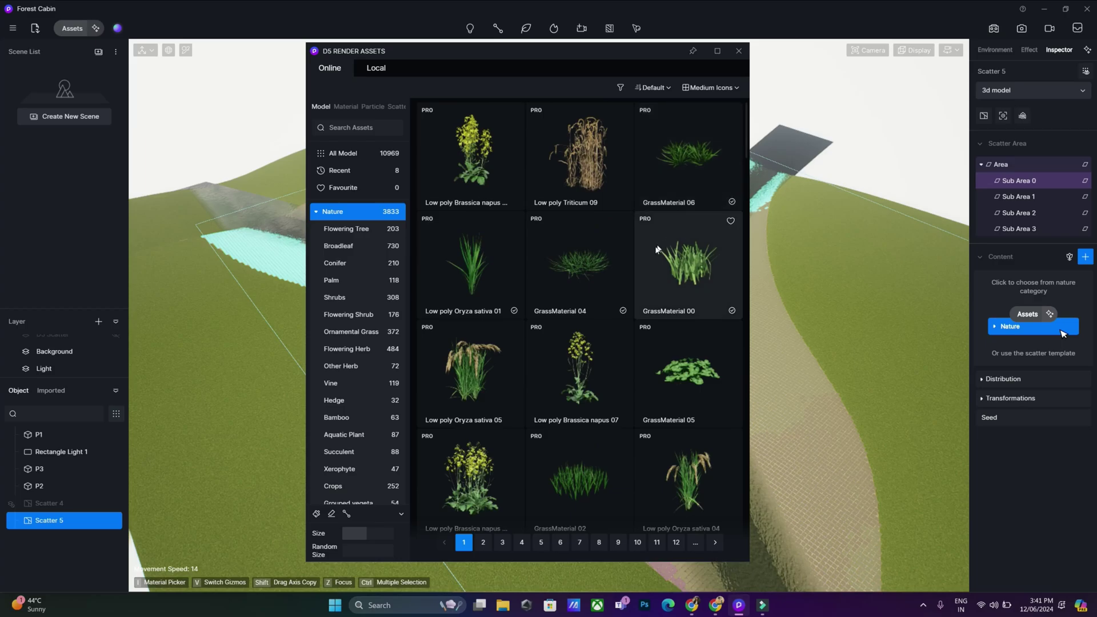
pyautogui.click(583, 270)
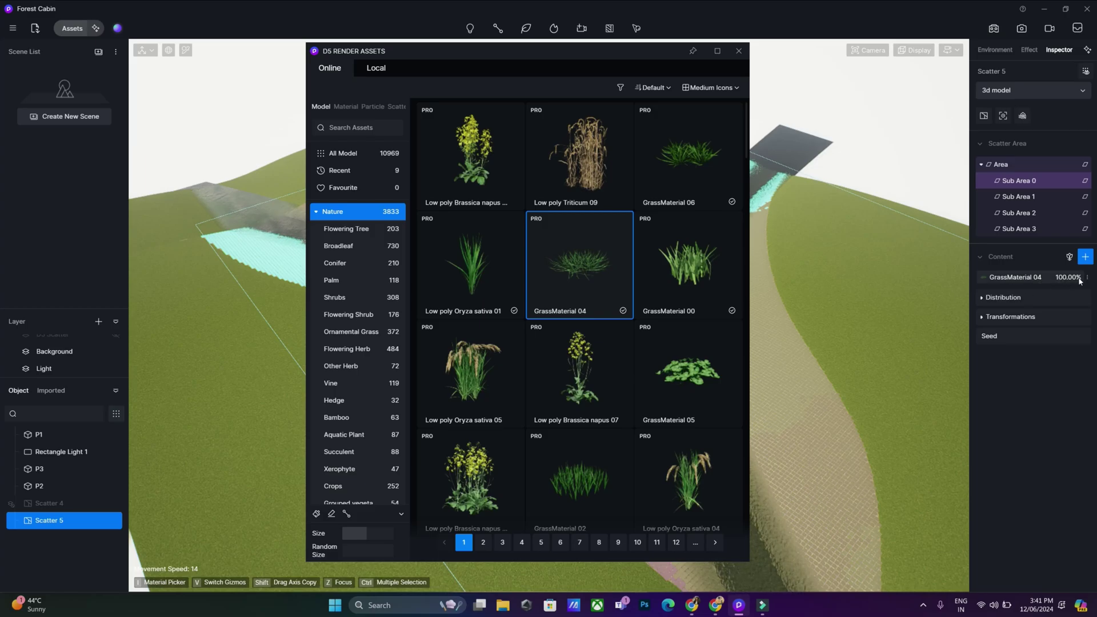
# - Add Low poly Oryza sativa 02 to the content of Sub Area 0 and set GrassMaterial 04's probability of occurrence to about 102.48
pyautogui.scroll(-4, 631, 400)
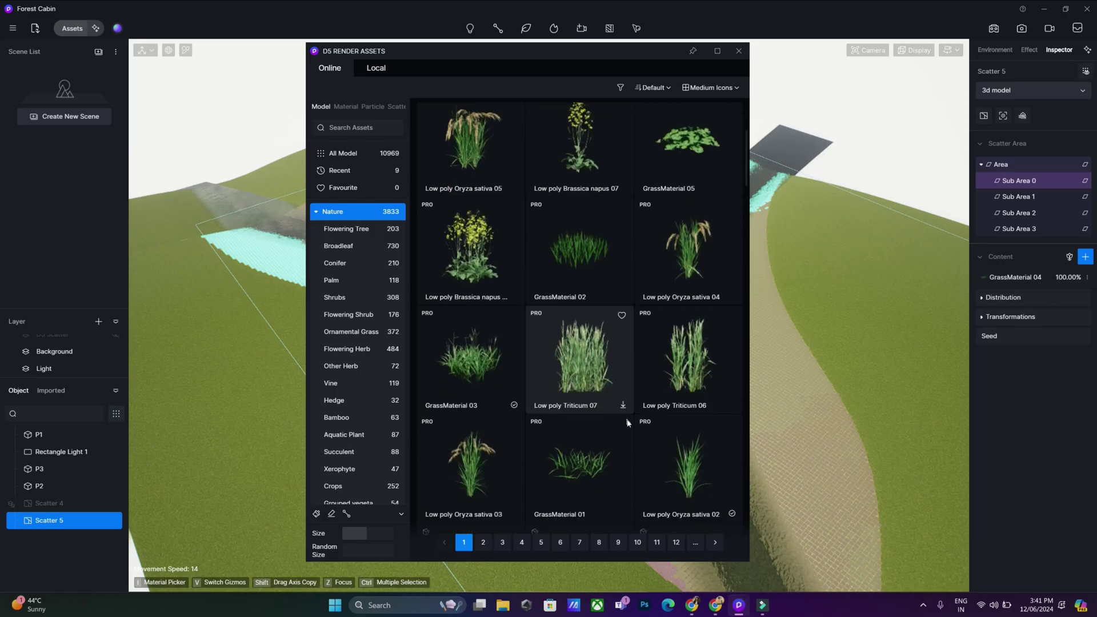
pyautogui.scroll(-2, 628, 422)
pyautogui.click(683, 380)
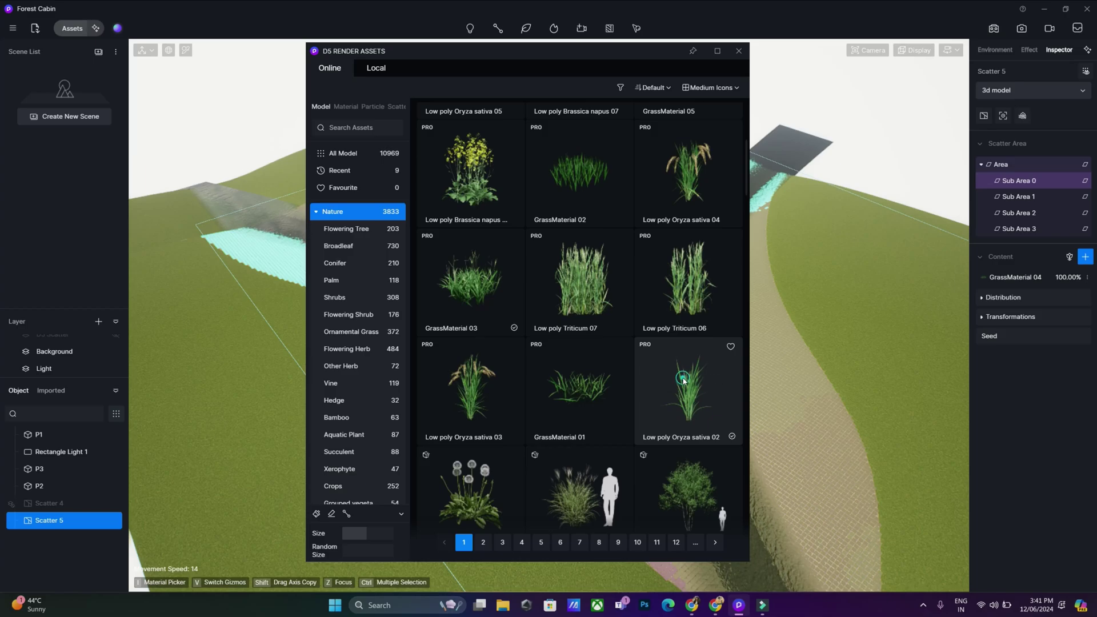
pyautogui.click(1068, 280)
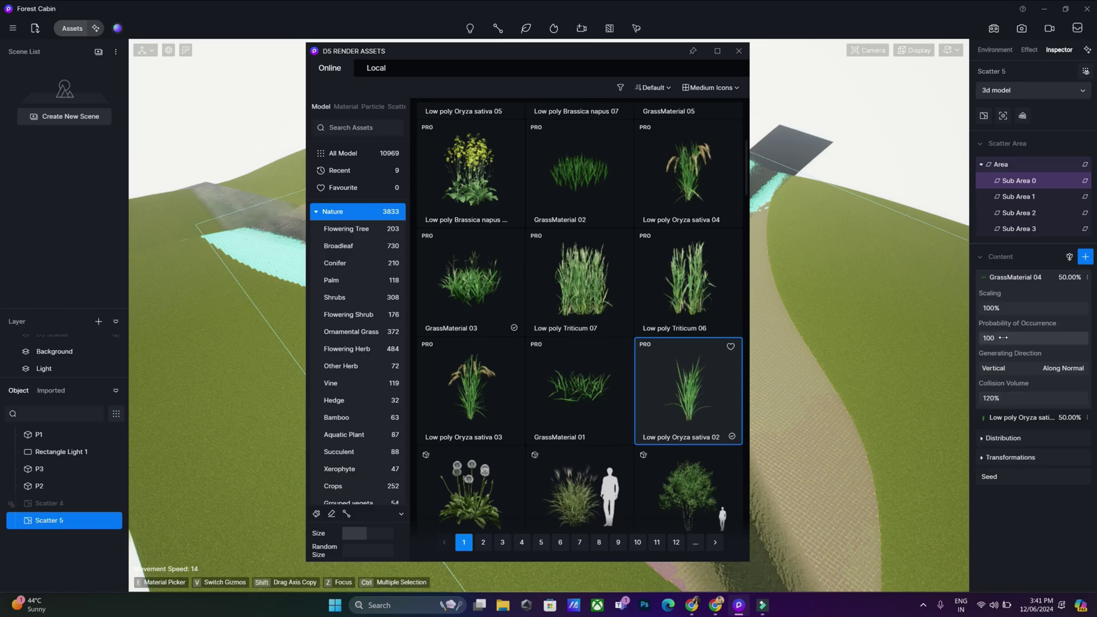
pyautogui.moveTo(1002, 338); pyautogui.dragTo(1094, 338)
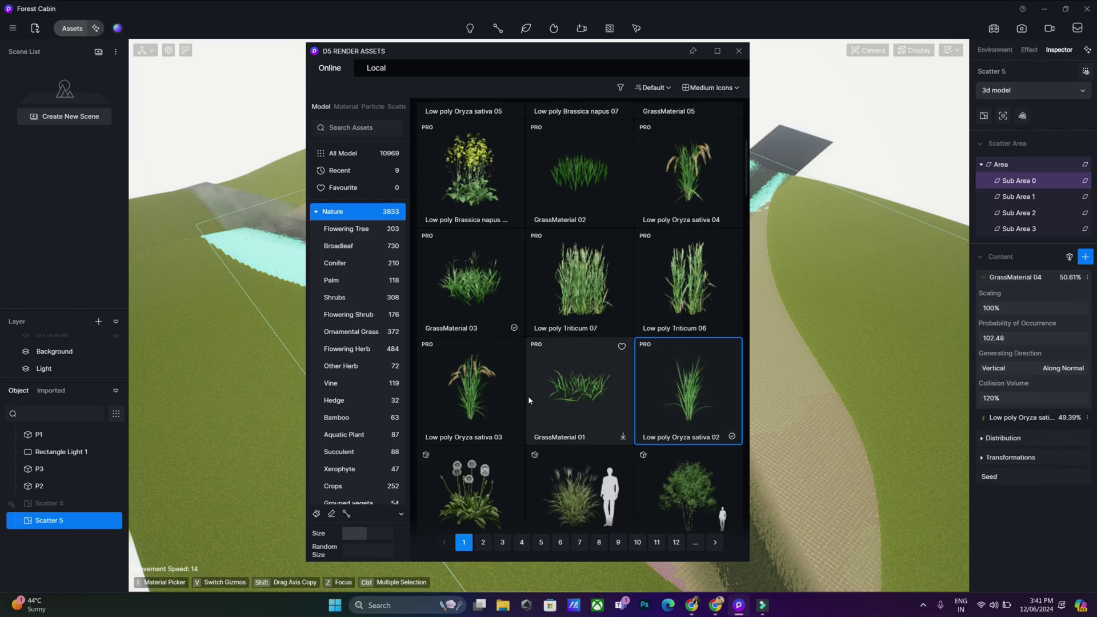
# - Add GrassMaterial 00 from the online Nature models to the scatter content of Sub Area 0
pyautogui.scroll(-3, 572, 343)
pyautogui.scroll(6, 610, 274)
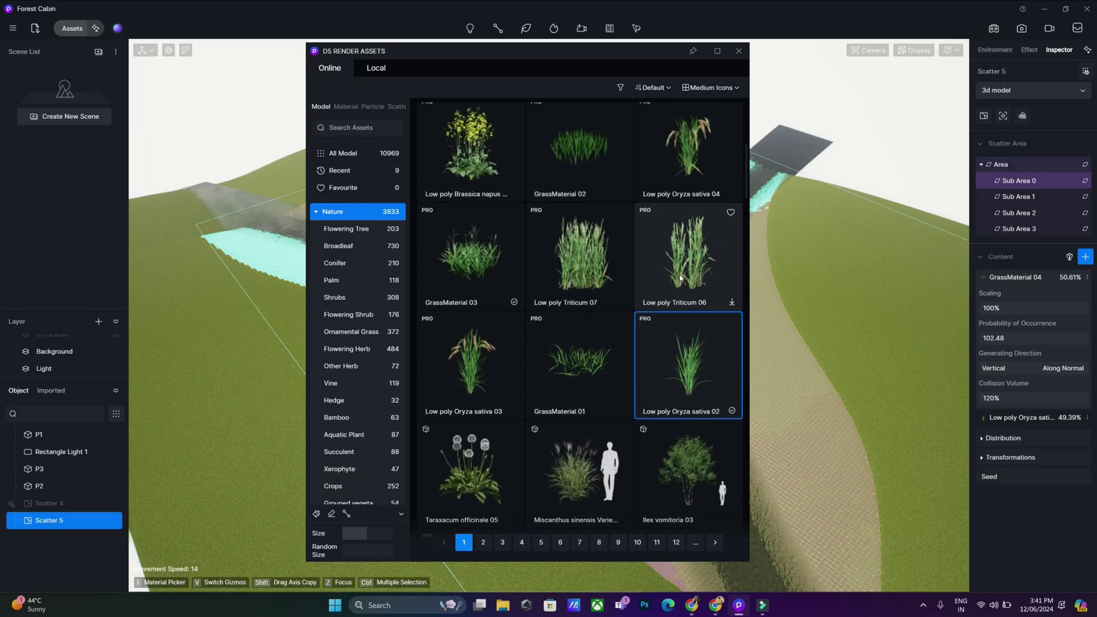
pyautogui.scroll(3, 629, 322)
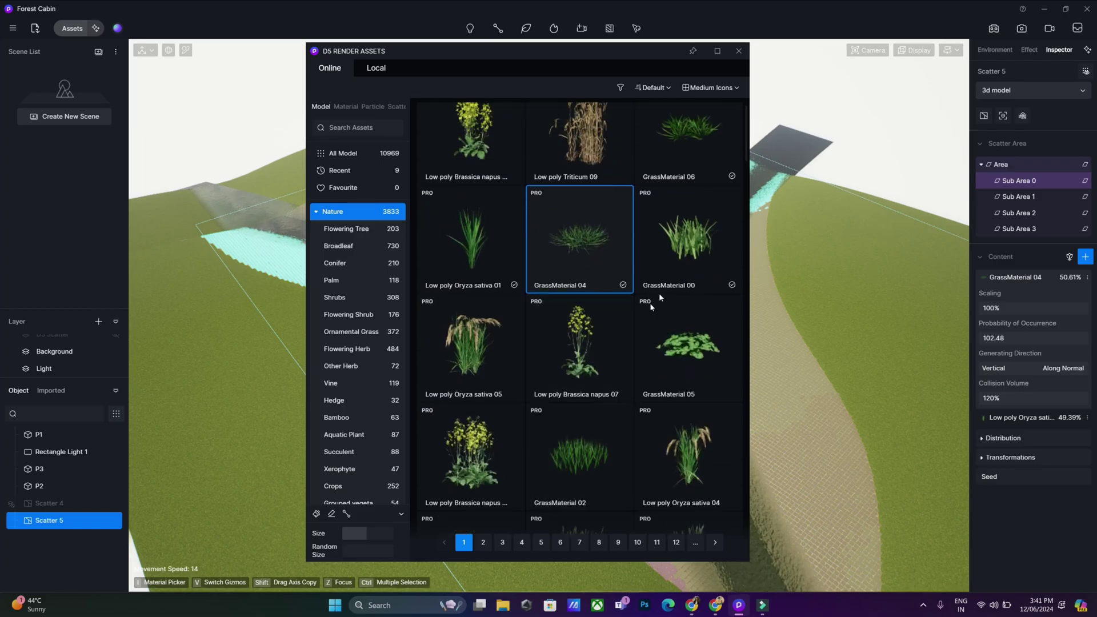
pyautogui.click(694, 235)
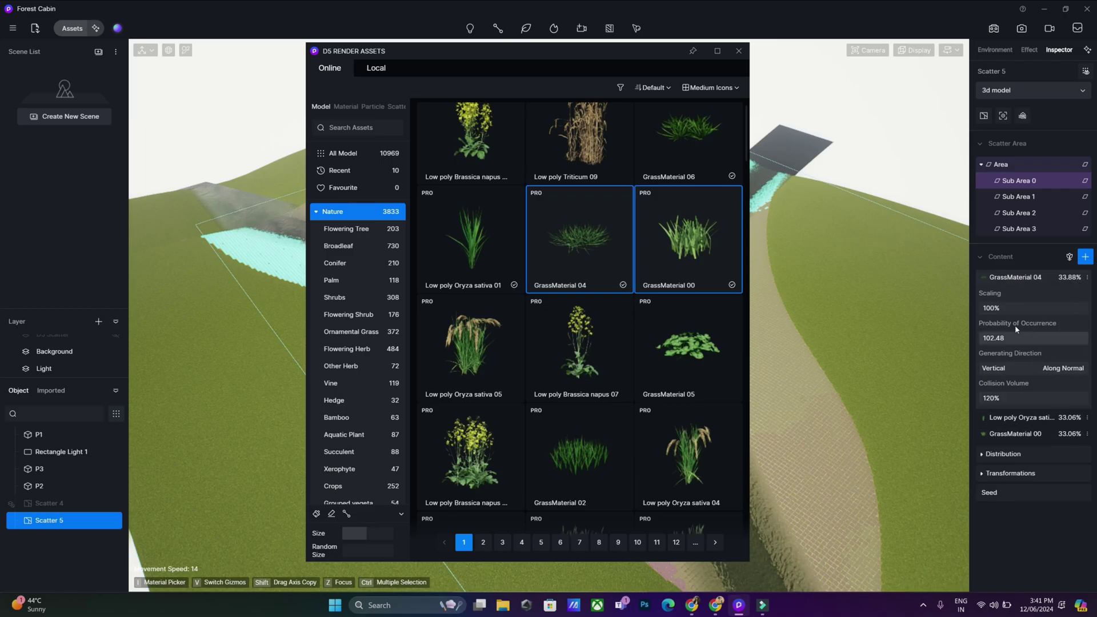
# - Examine the plants scattered over Sub Area 0 up close and close the asset library
pyautogui.moveTo(618, 50); pyautogui.dragTo(419, 177)
pyautogui.moveTo(691, 203); pyautogui.dragTo(735, 168, button='right')
pyautogui.scroll(10, 735, 168)
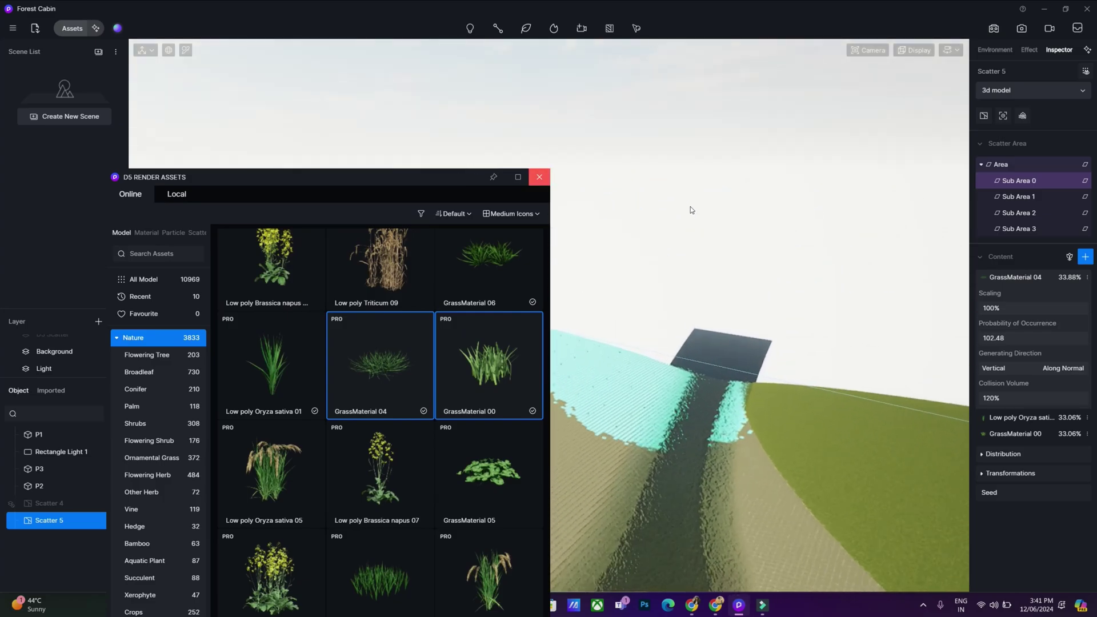
pyautogui.scroll(10, 855, 477)
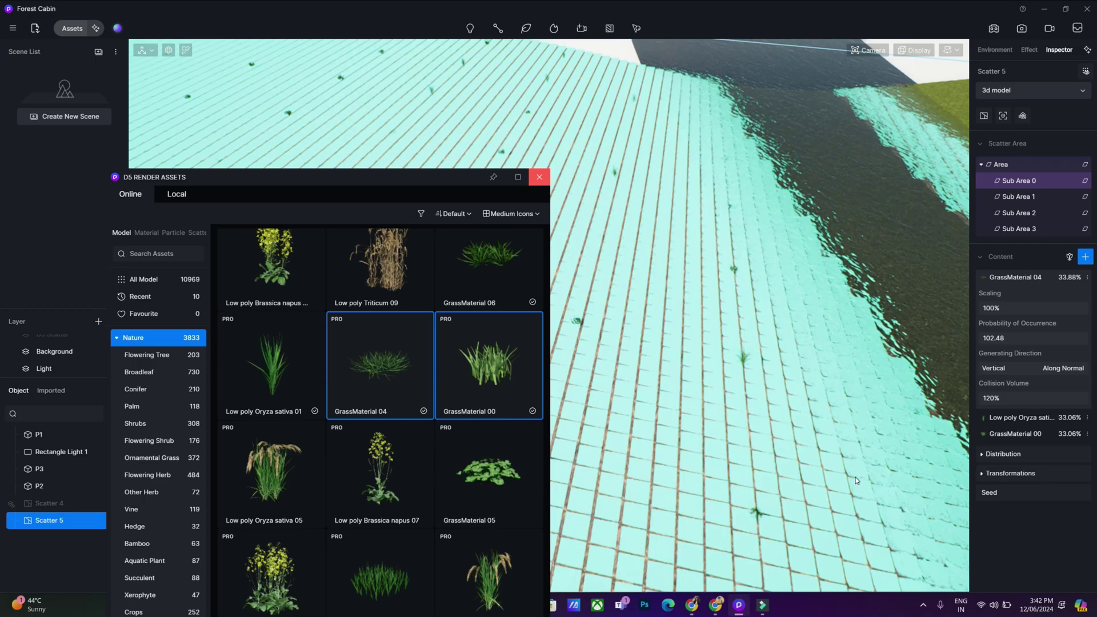
pyautogui.scroll(-10, 831, 456)
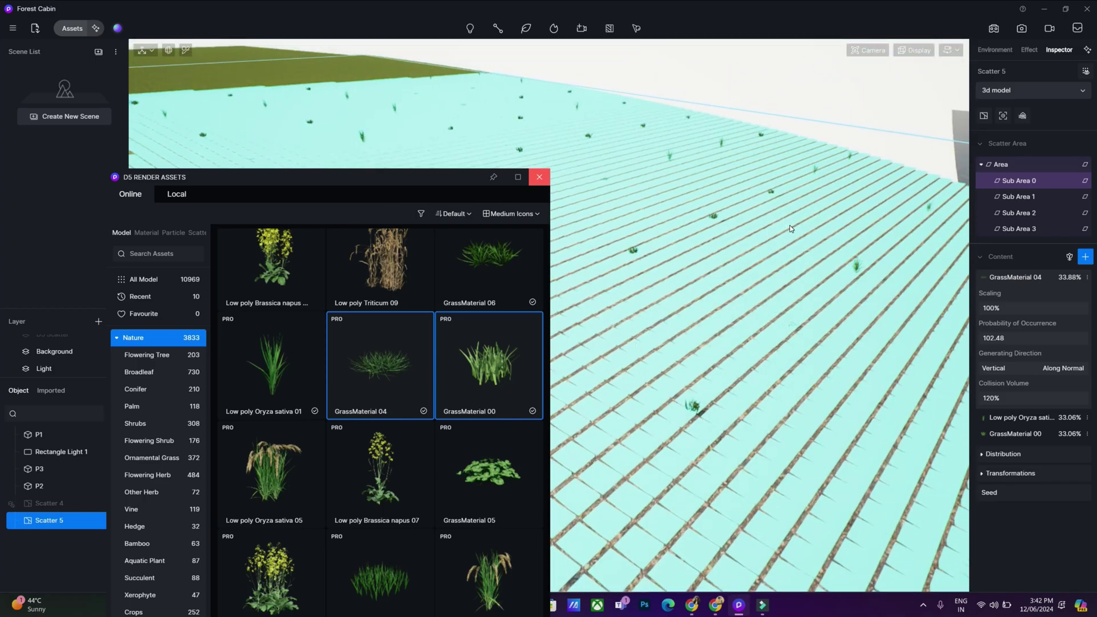
pyautogui.click(540, 178)
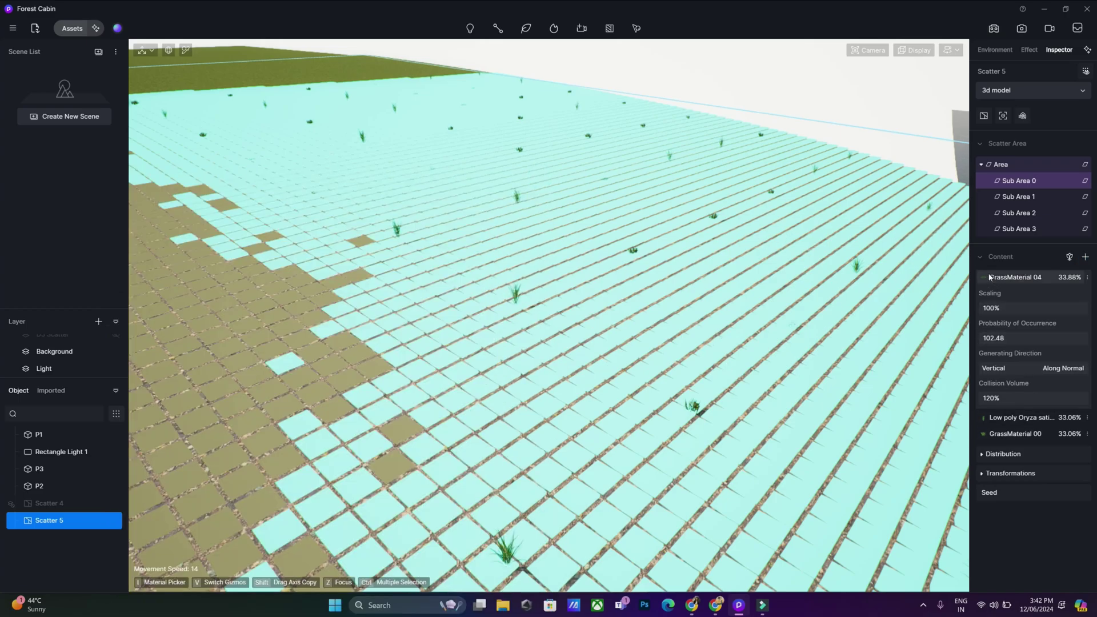
# - Set the distribution density of Sub Area 0 to 10000 pt/100 m²
pyautogui.click(980, 259)
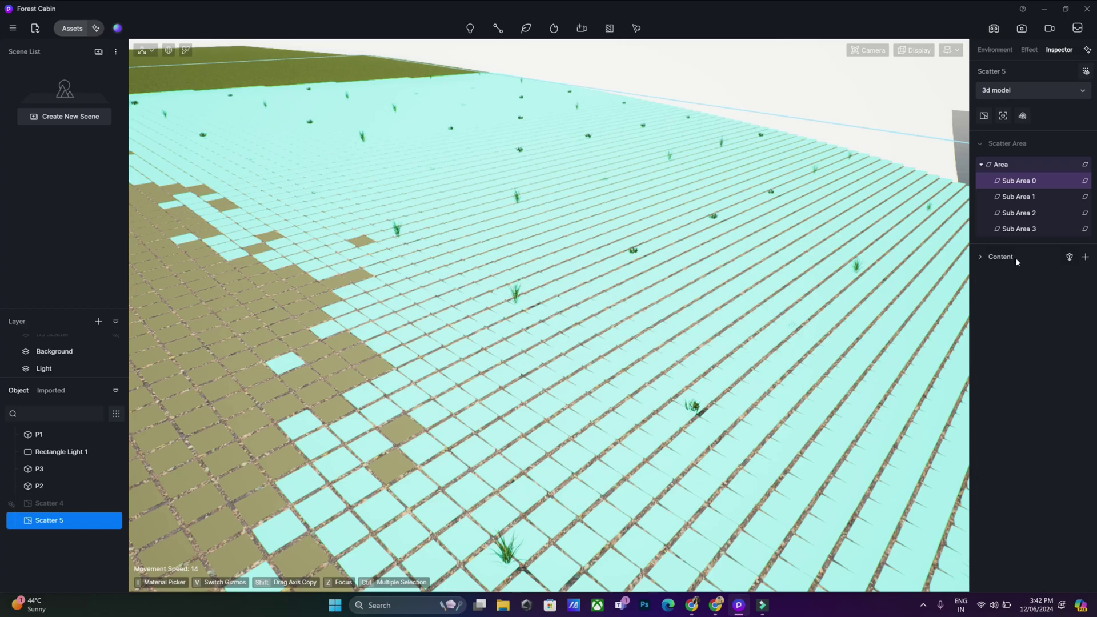
pyautogui.click(989, 258)
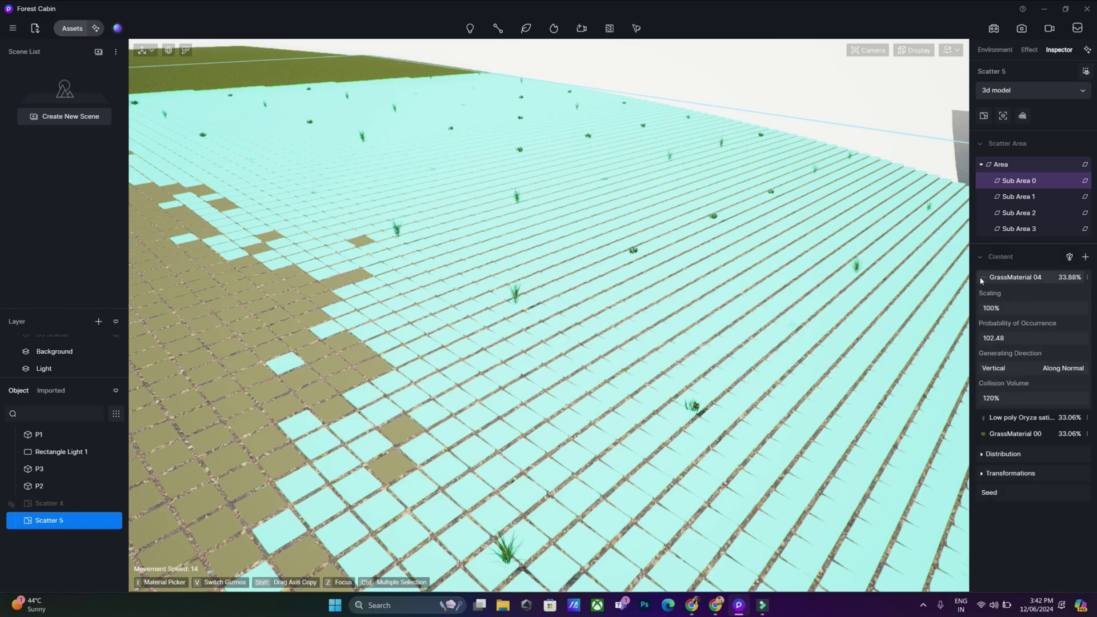
pyautogui.click(1006, 279)
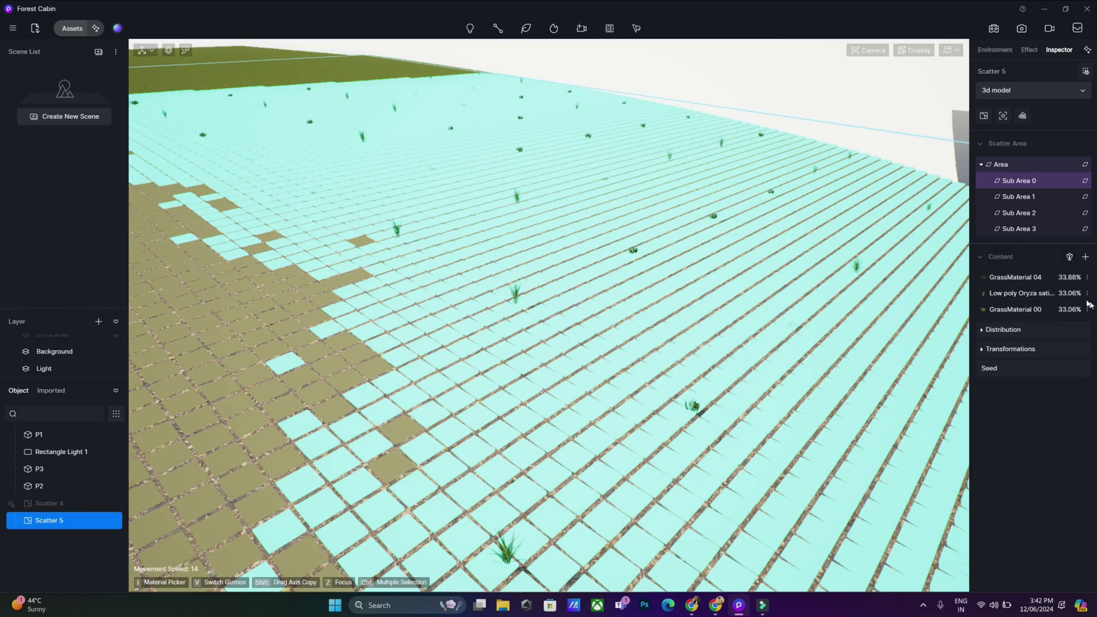
pyautogui.click(984, 331)
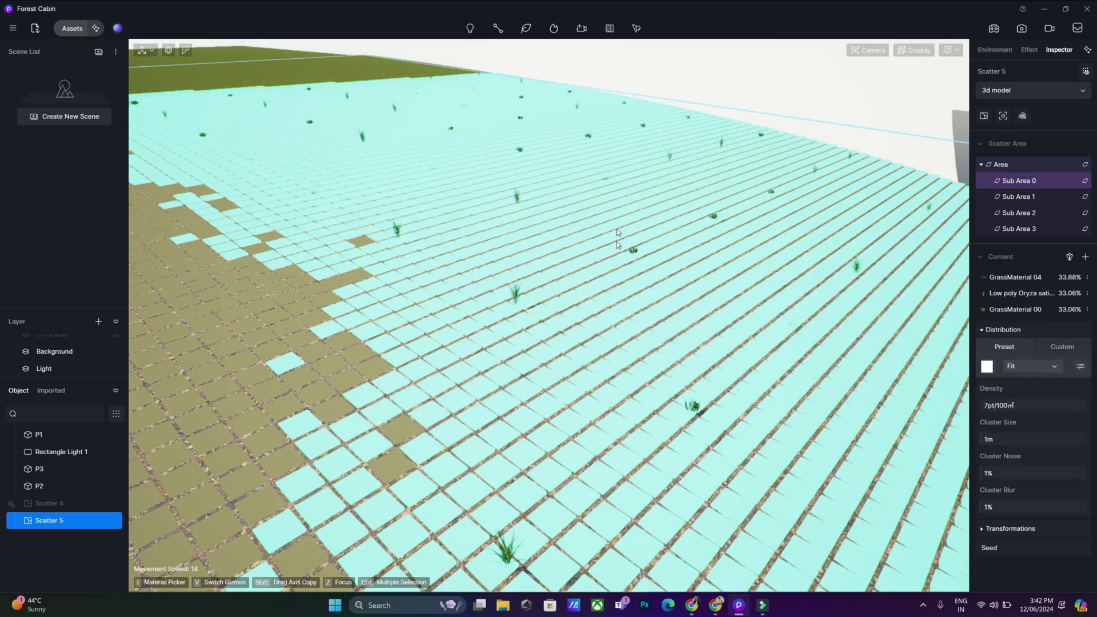
pyautogui.click(1010, 406)
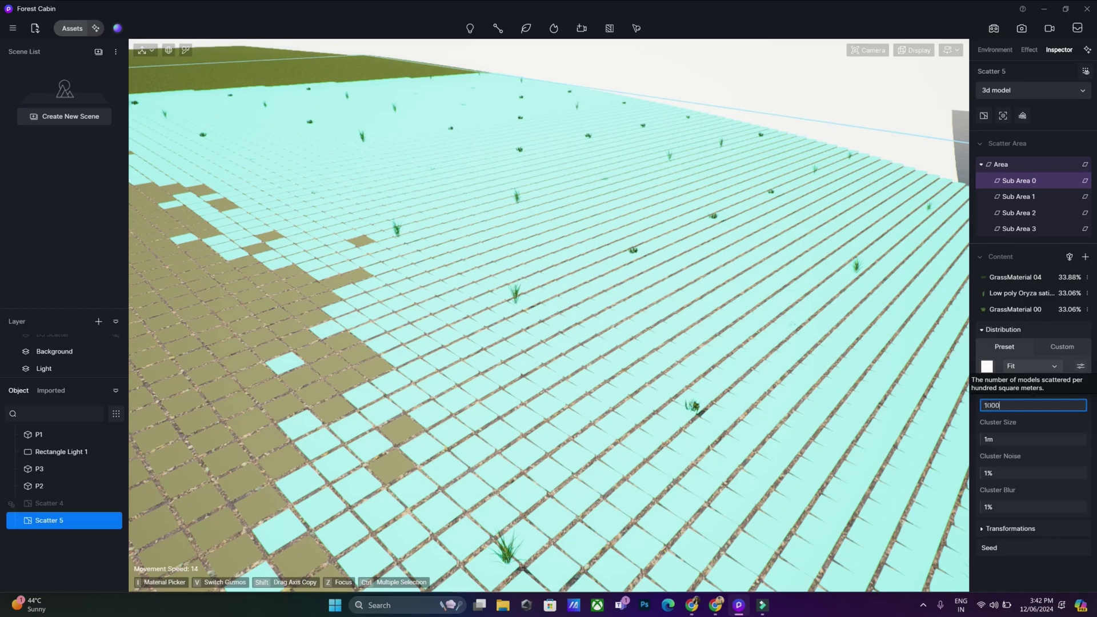
pyautogui.write('10000')
pyautogui.press('Return')
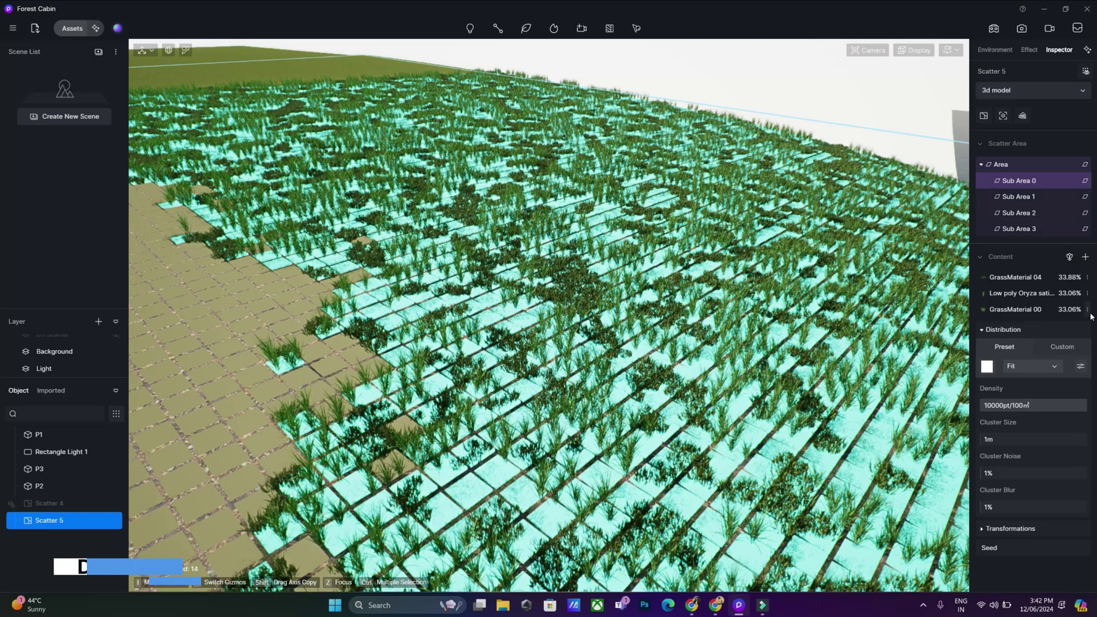
# - Set the probability of occurrence of Low poly Oryza sativa 02 in Sub Area 0 to 20
pyautogui.click(1071, 295)
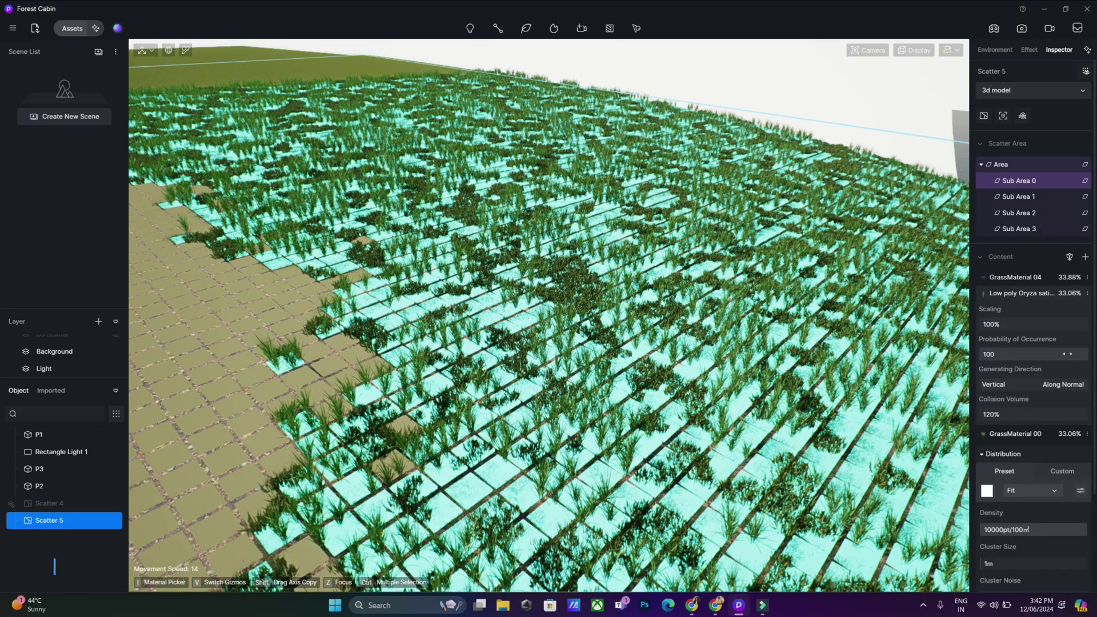
pyautogui.moveTo(1021, 354)
pyautogui.mouseDown()
pyautogui.moveTo(1011, 355)
pyautogui.moveTo(1021, 354)
pyautogui.mouseUp()
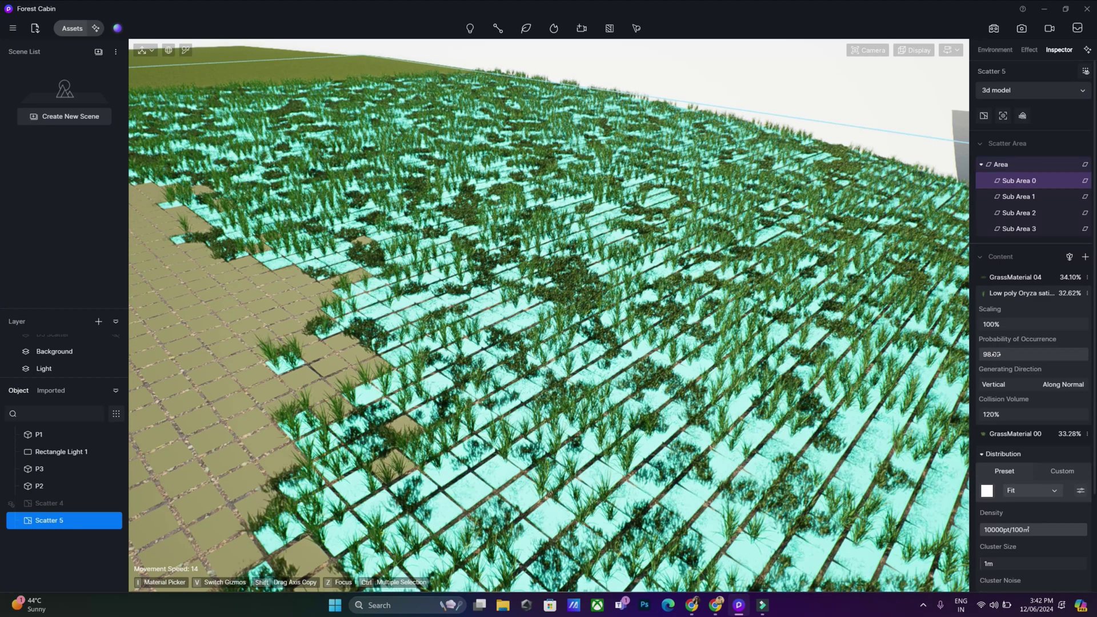
pyautogui.click(1009, 354)
pyautogui.write('20')
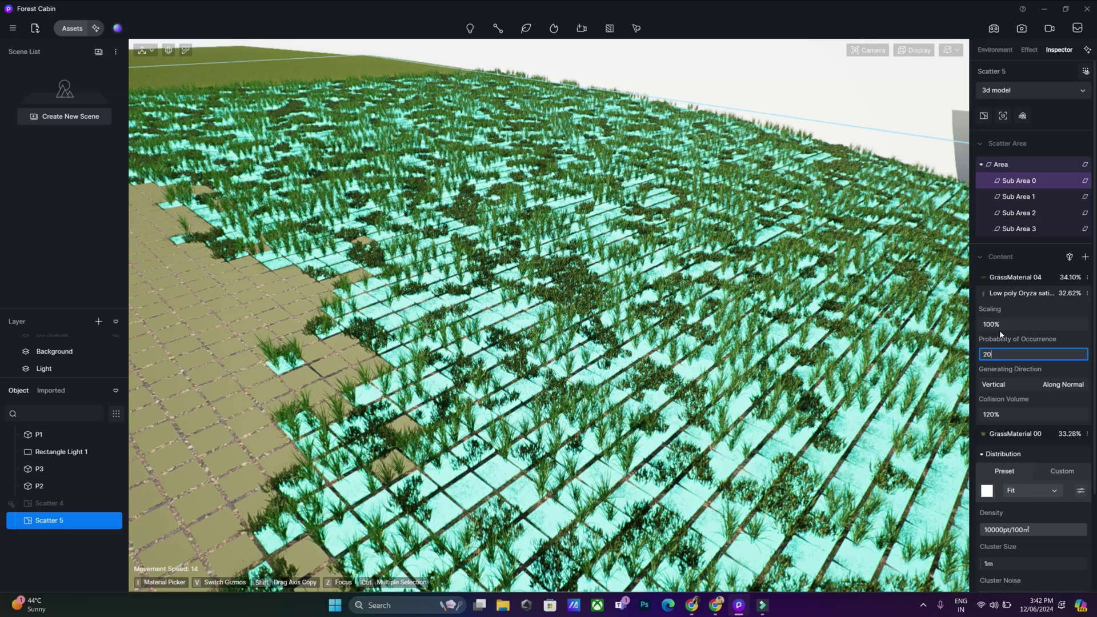
pyautogui.press('Return')
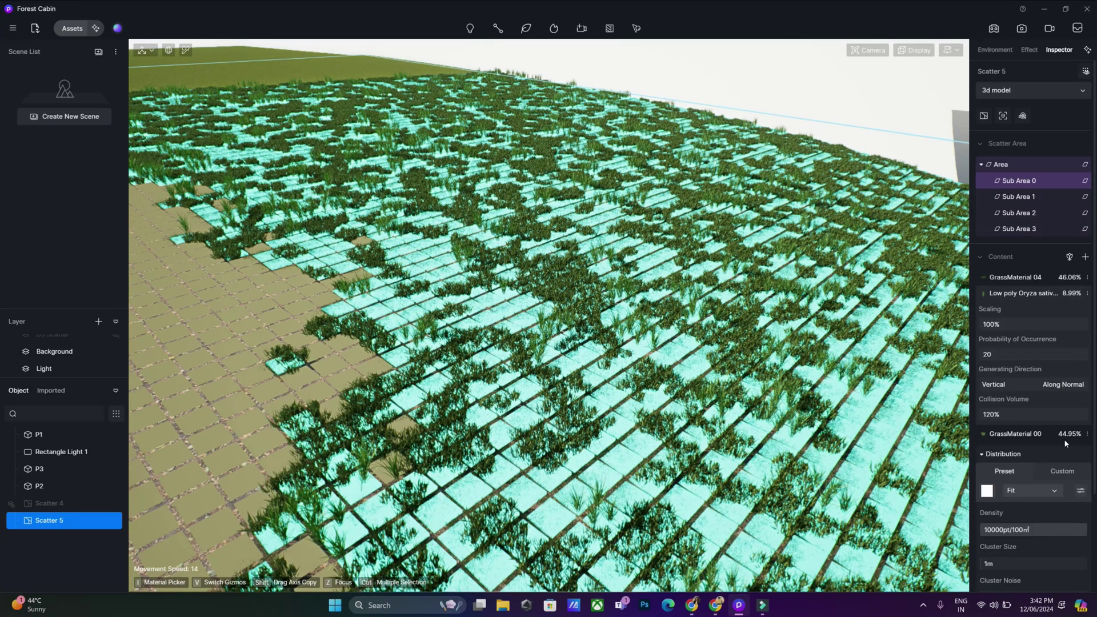
pyautogui.click(1019, 294)
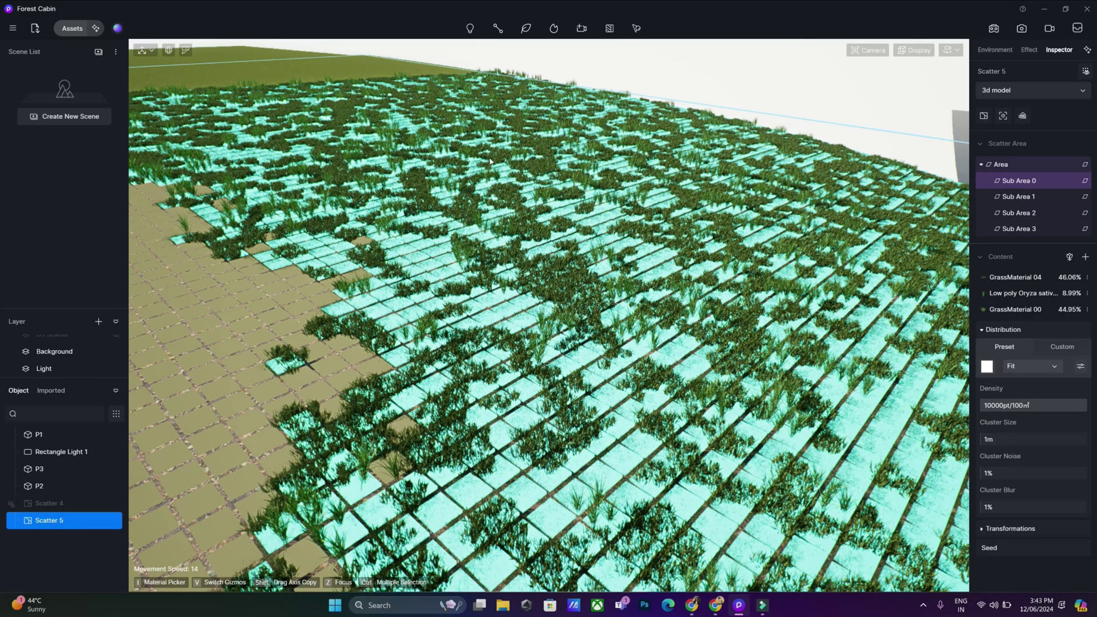
# - Raise the cluster size of Sub Area 0's distribution to about 37.51 m
pyautogui.scroll(-5, 554, 289)
pyautogui.scroll(-5, 554, 290)
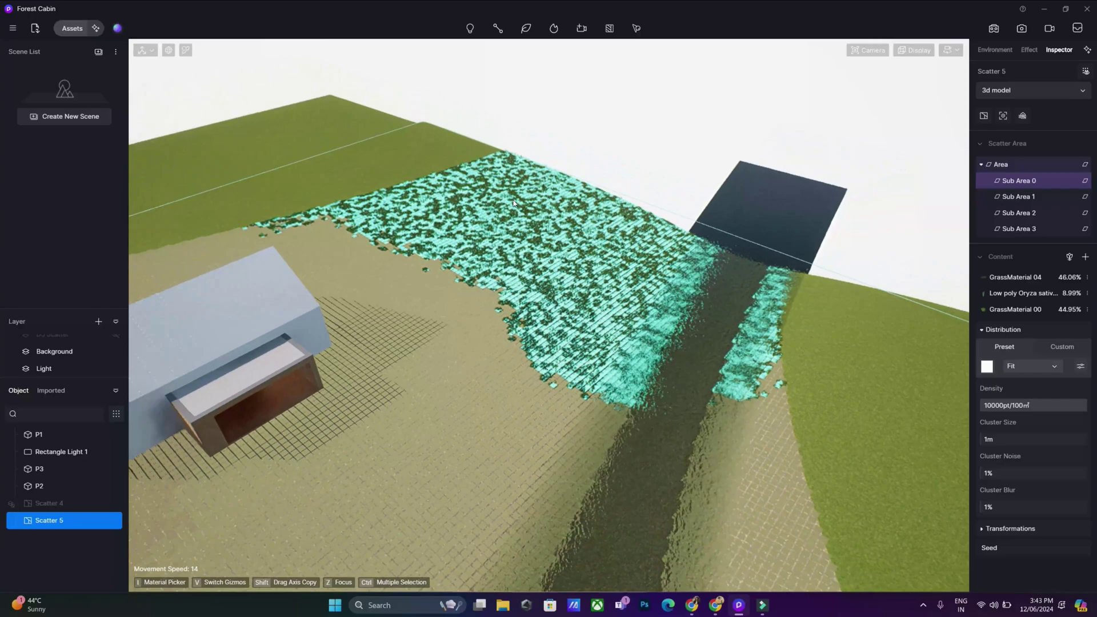
pyautogui.click(998, 440)
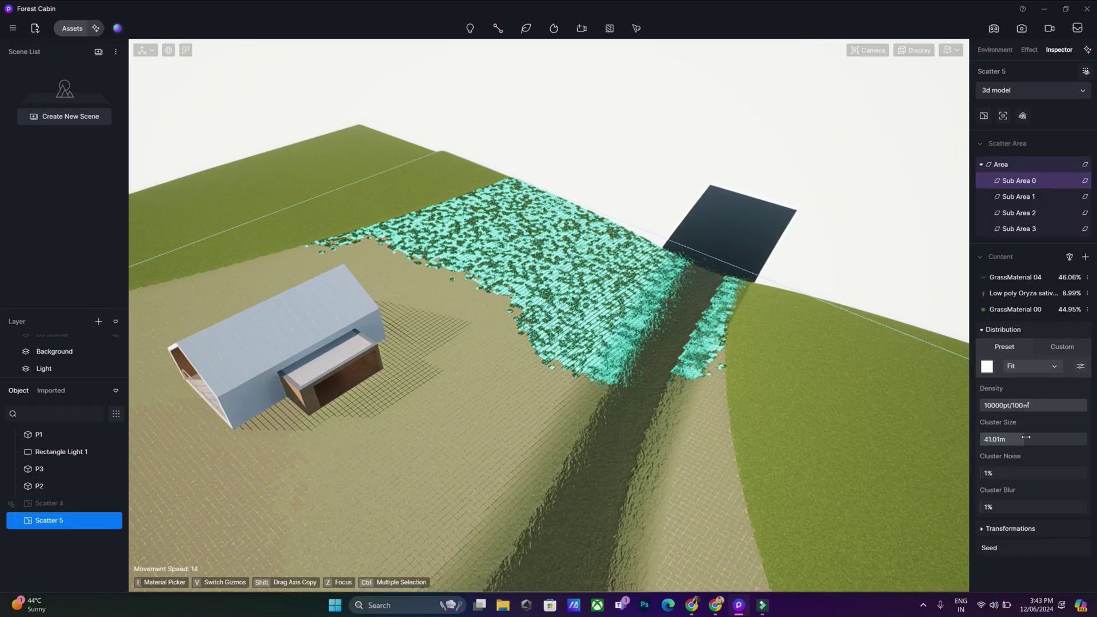
pyautogui.moveTo(997, 439); pyautogui.dragTo(1020, 377)
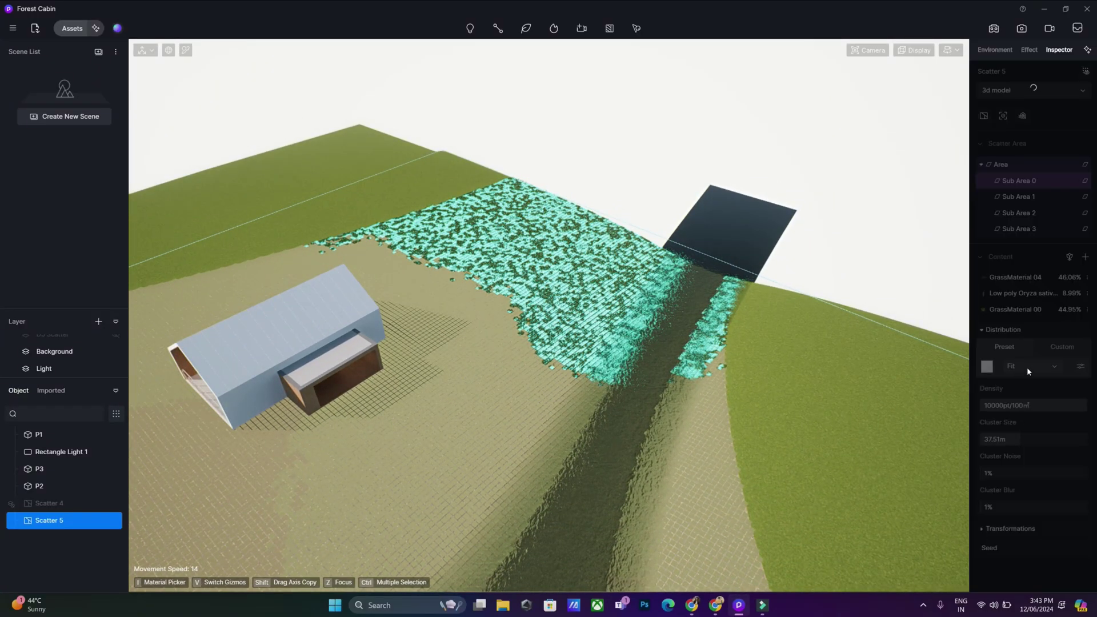
# - Apply the soft, blurred cell-like black-and-white preset to Sub Area 0's distribution and set the cluster size to about 19.51 m
pyautogui.click(987, 366)
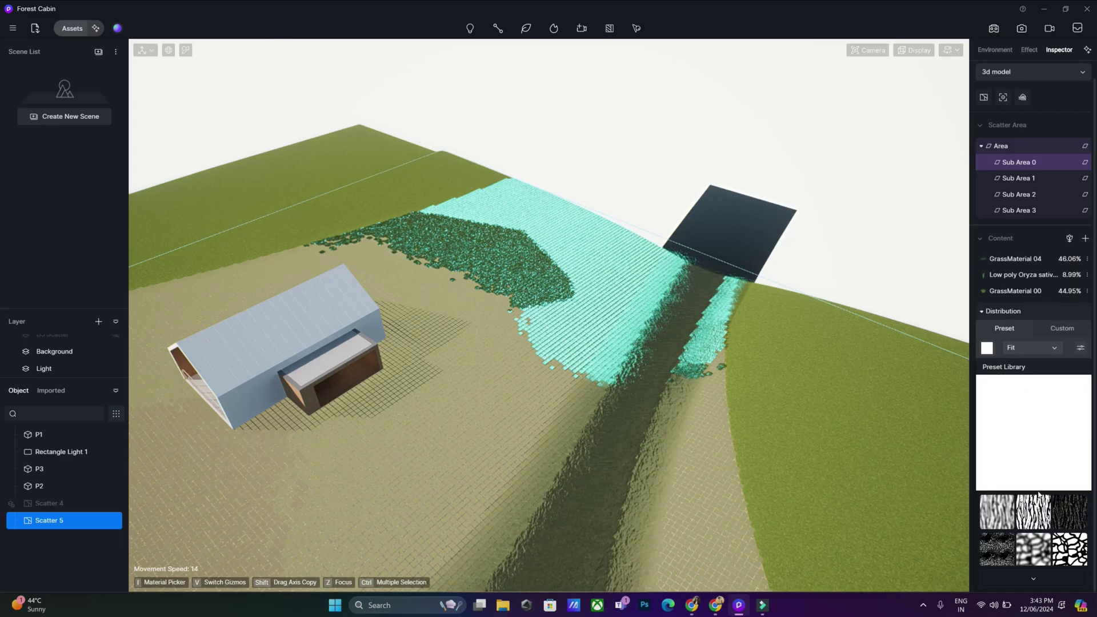
pyautogui.click(1040, 549)
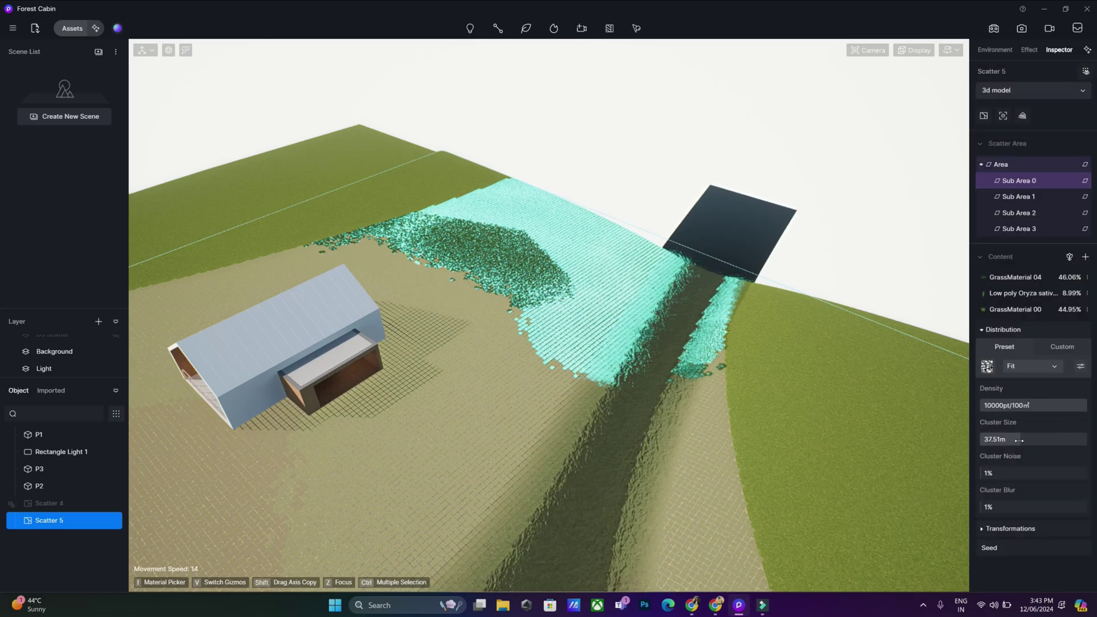
pyautogui.moveTo(1018, 441); pyautogui.dragTo(1002, 446)
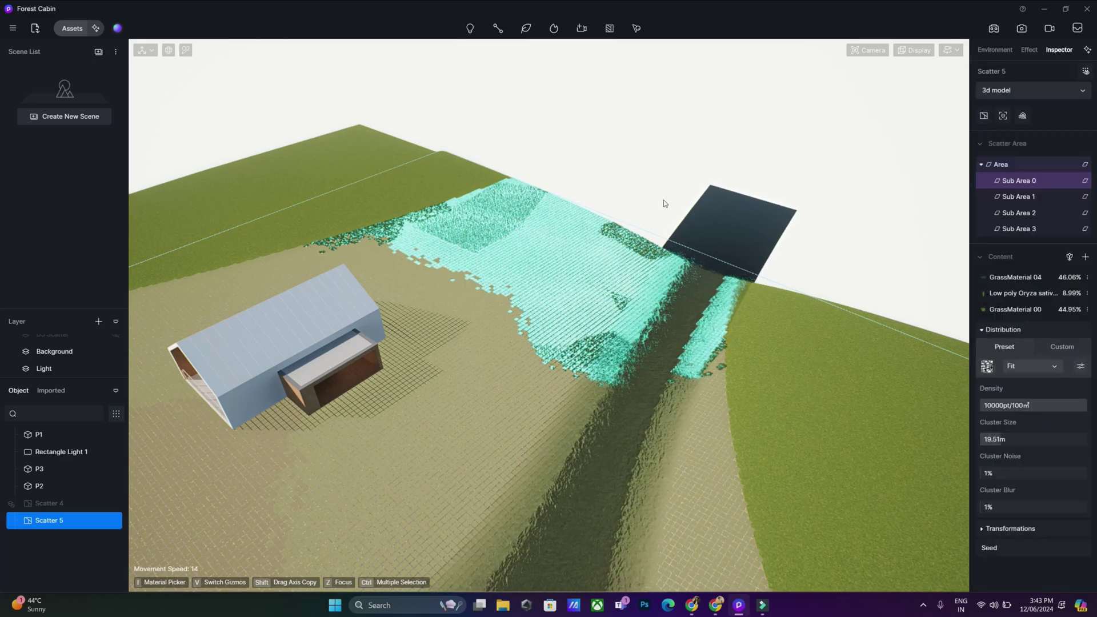
# - Set the cluster noise of Sub Area 0 to 34% and its cluster blur to 30%
pyautogui.scroll(-4, 667, 273)
pyautogui.scroll(-3, 609, 327)
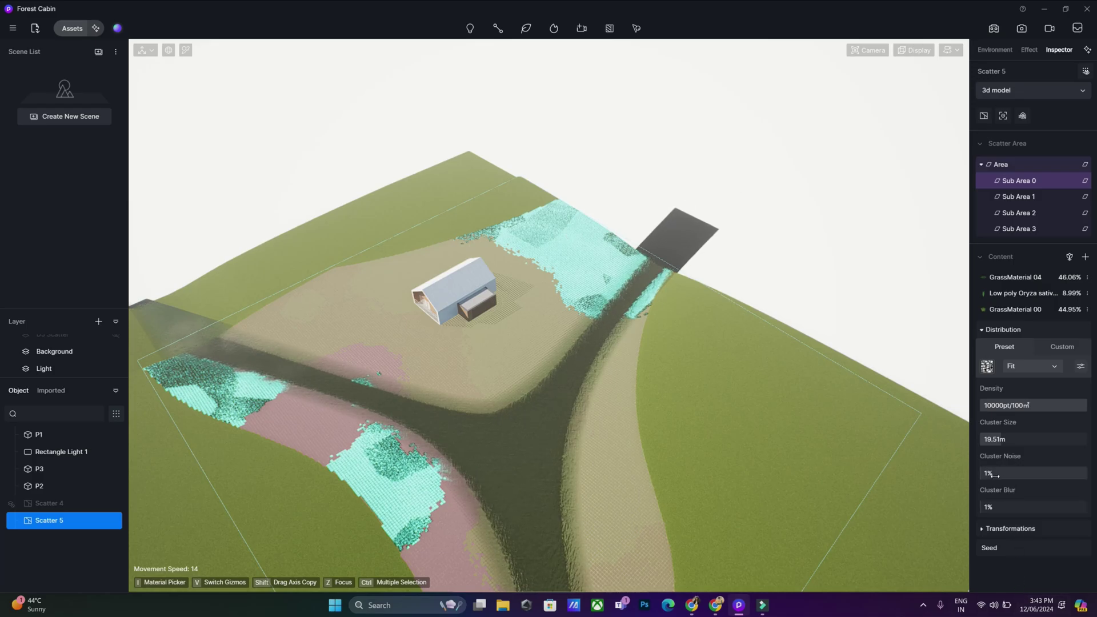
pyautogui.moveTo(987, 473); pyautogui.dragTo(1016, 474)
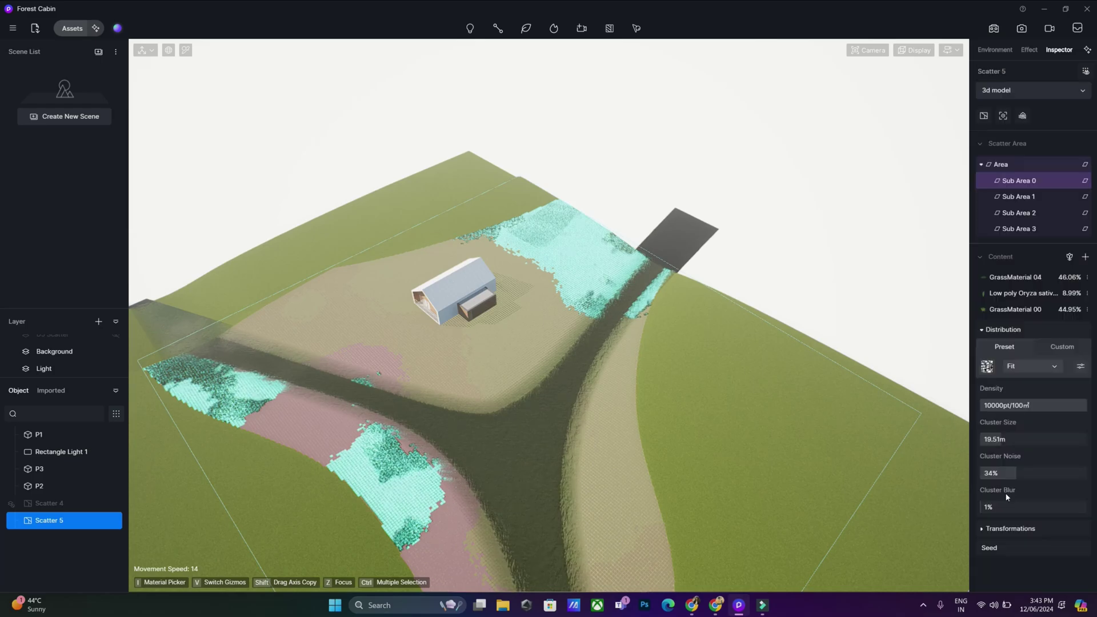
pyautogui.moveTo(995, 500); pyautogui.dragTo(1009, 500)
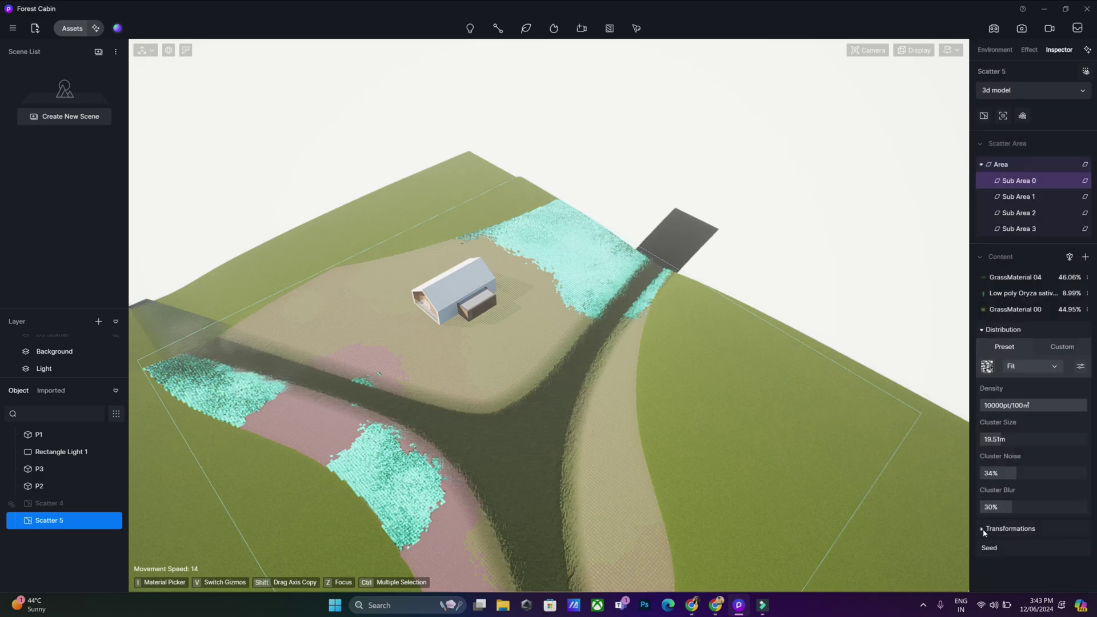
# - Set the seed of Sub Area 0's scatter distribution to 2
pyautogui.click(983, 530)
pyautogui.scroll(-3, 992, 530)
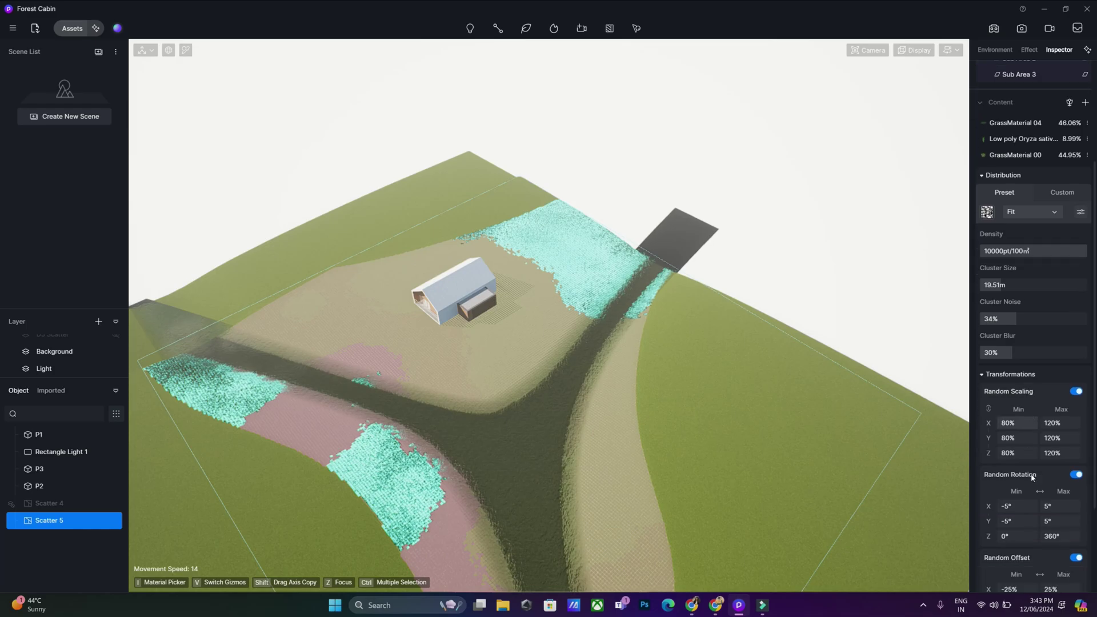
pyautogui.scroll(-1, 1040, 441)
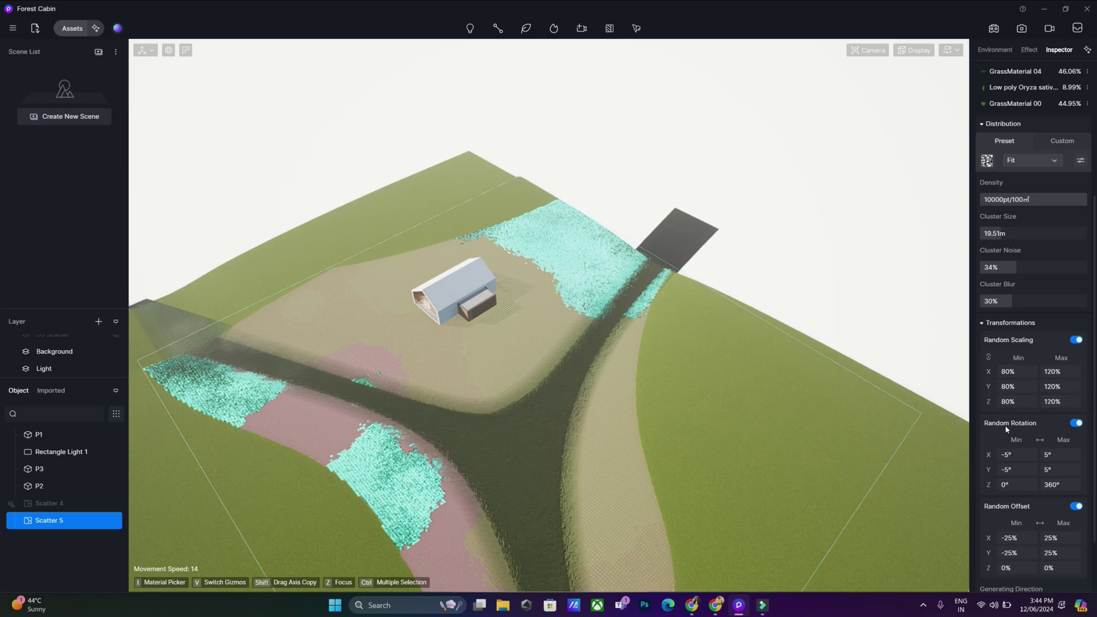
pyautogui.scroll(-1, 1030, 476)
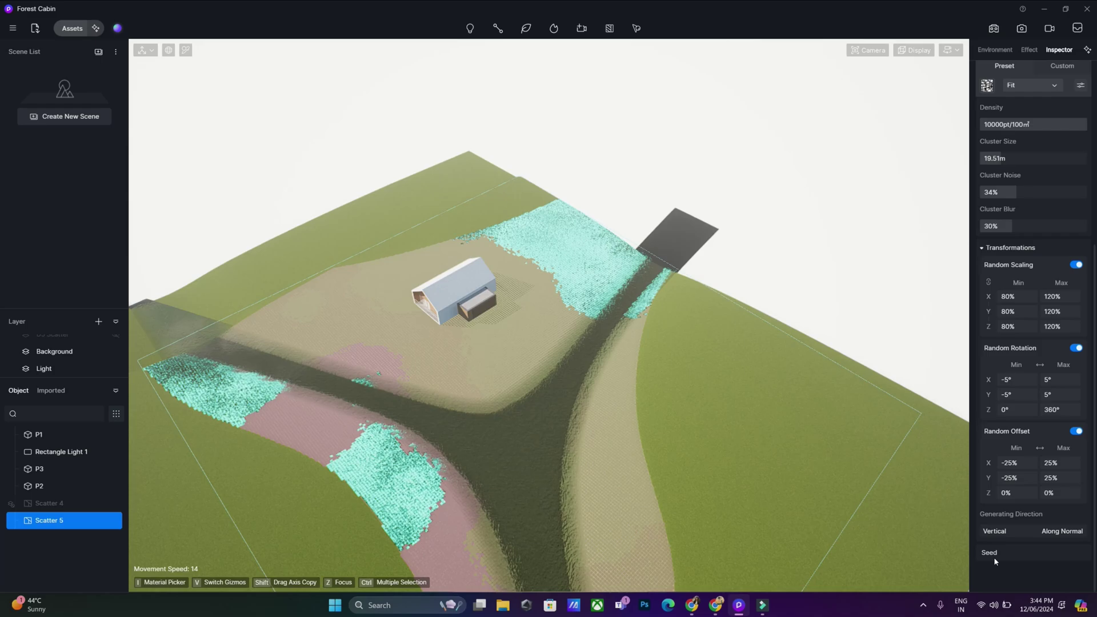
pyautogui.scroll(-1, 997, 560)
pyautogui.click(1005, 548)
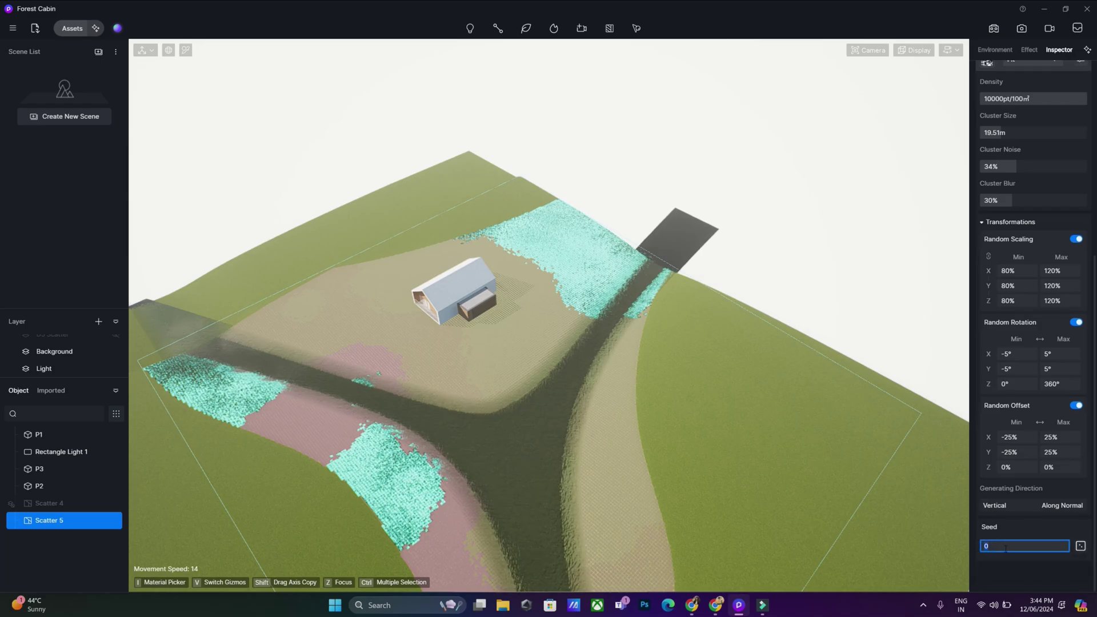
pyautogui.write('2')
pyautogui.press('Return')
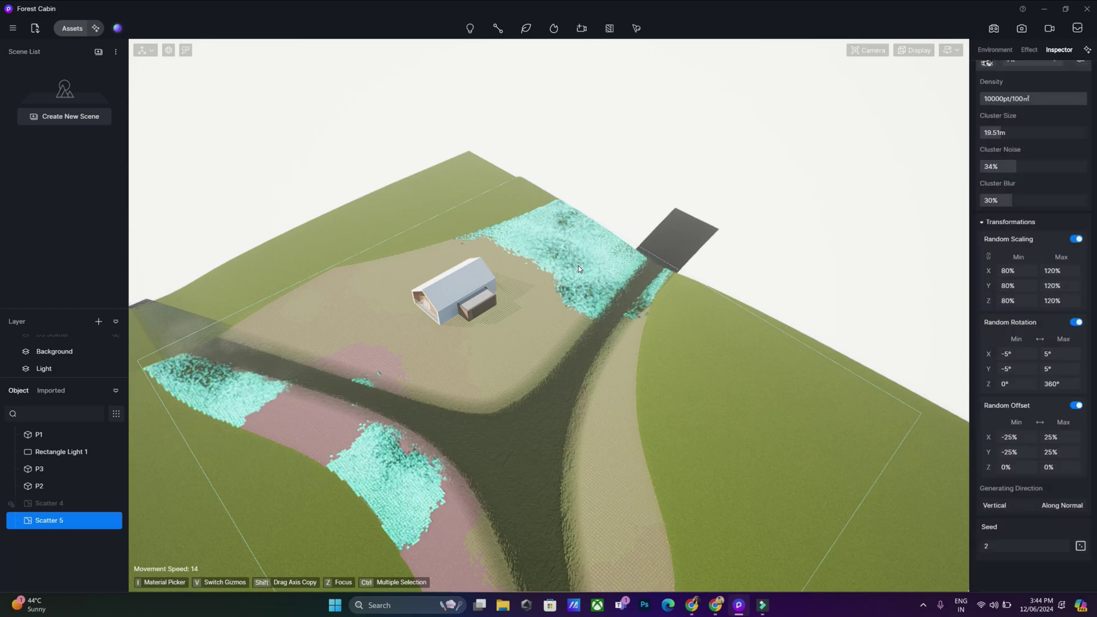
# - Set the number of divisions of the scatter's main Area to 3
pyautogui.scroll(6, 1066, 231)
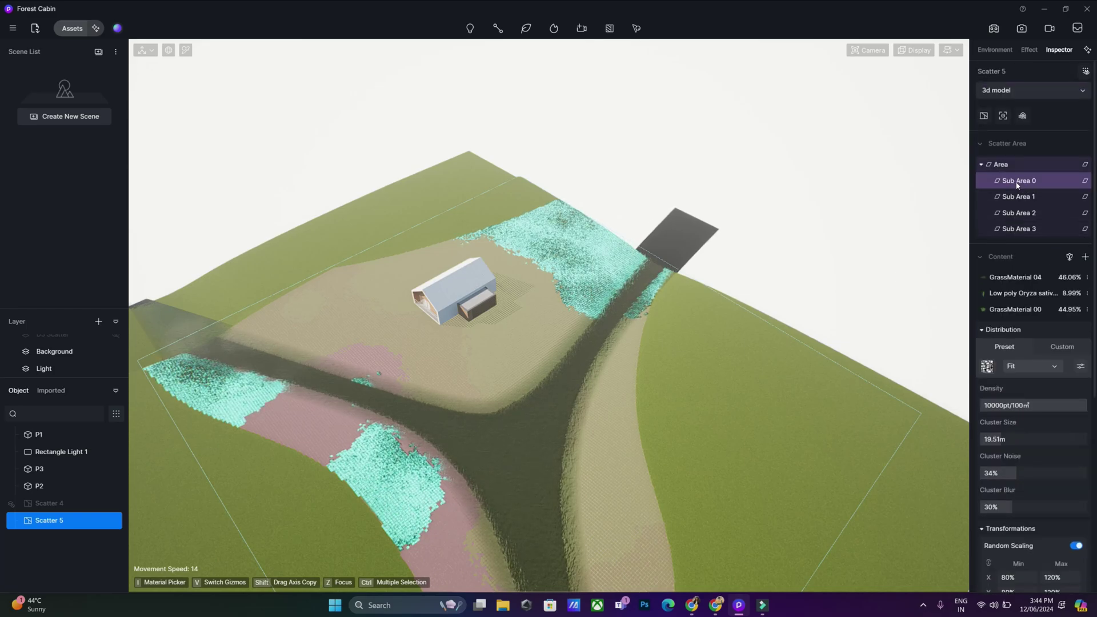
pyautogui.click(1008, 164)
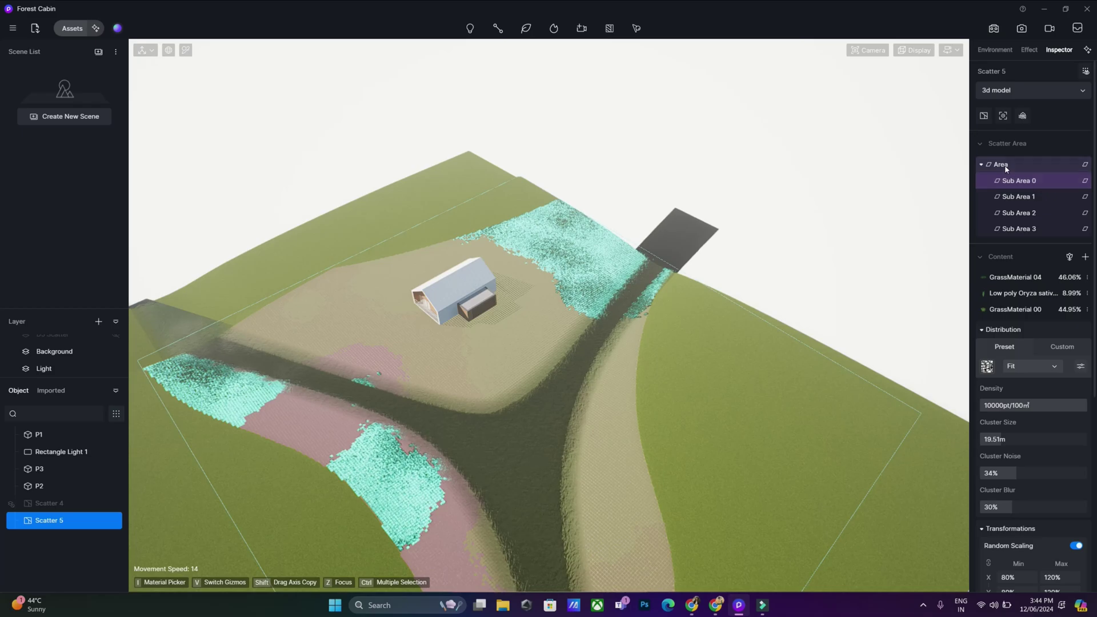
pyautogui.click(994, 308)
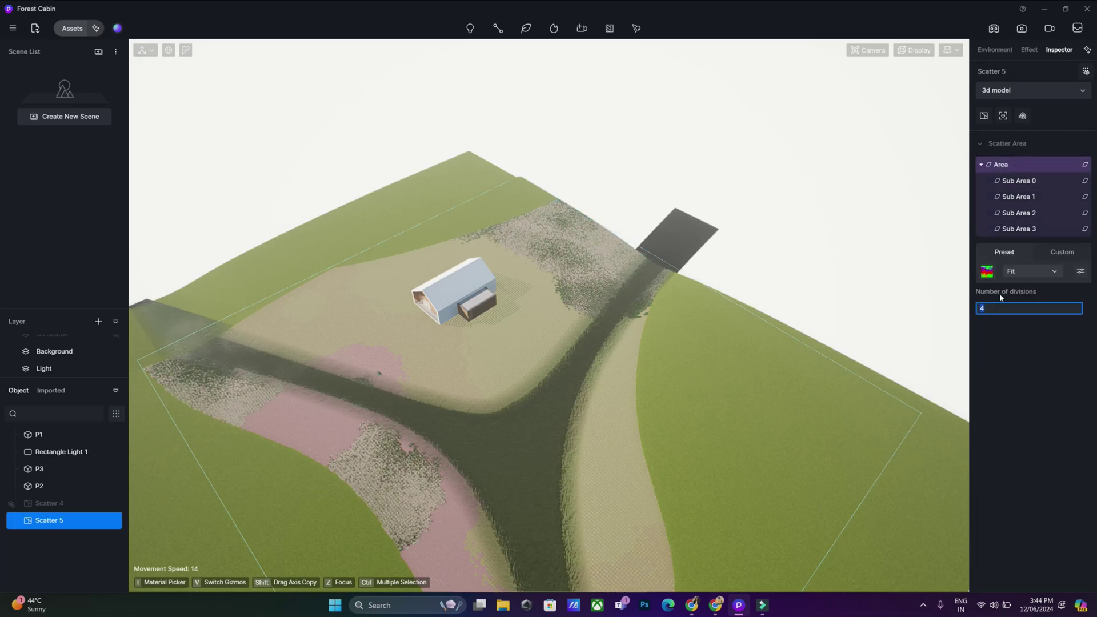
pyautogui.write('3')
pyautogui.press('Return')
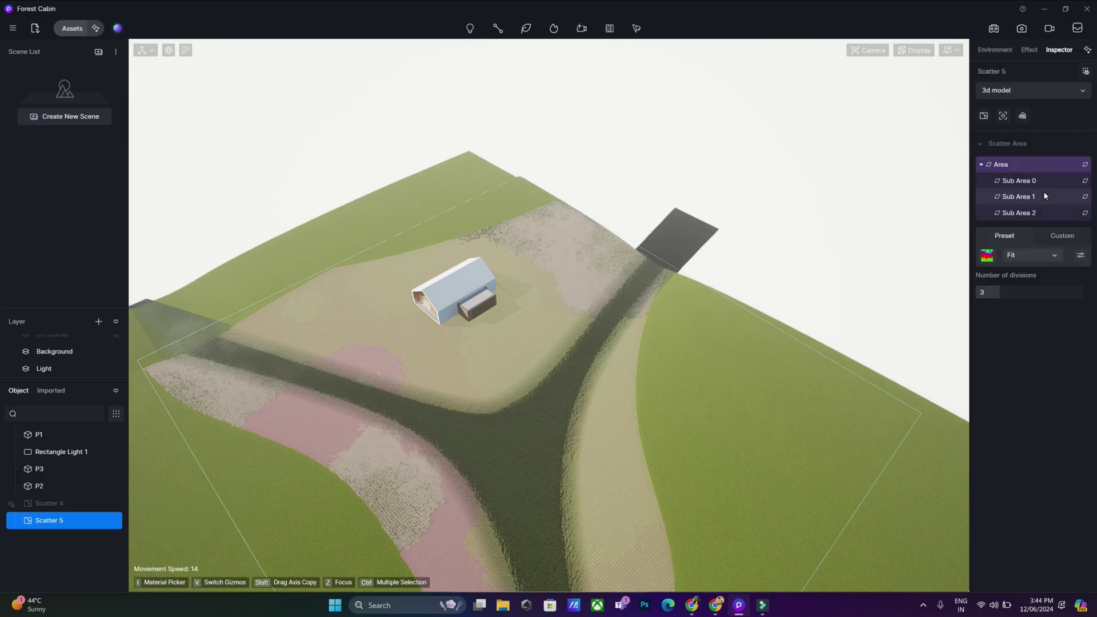
# - Add Low poly Oryza sativa 02 from the nature assets to Sub Area 1 and download GrassMaterial 01
pyautogui.click(1041, 195)
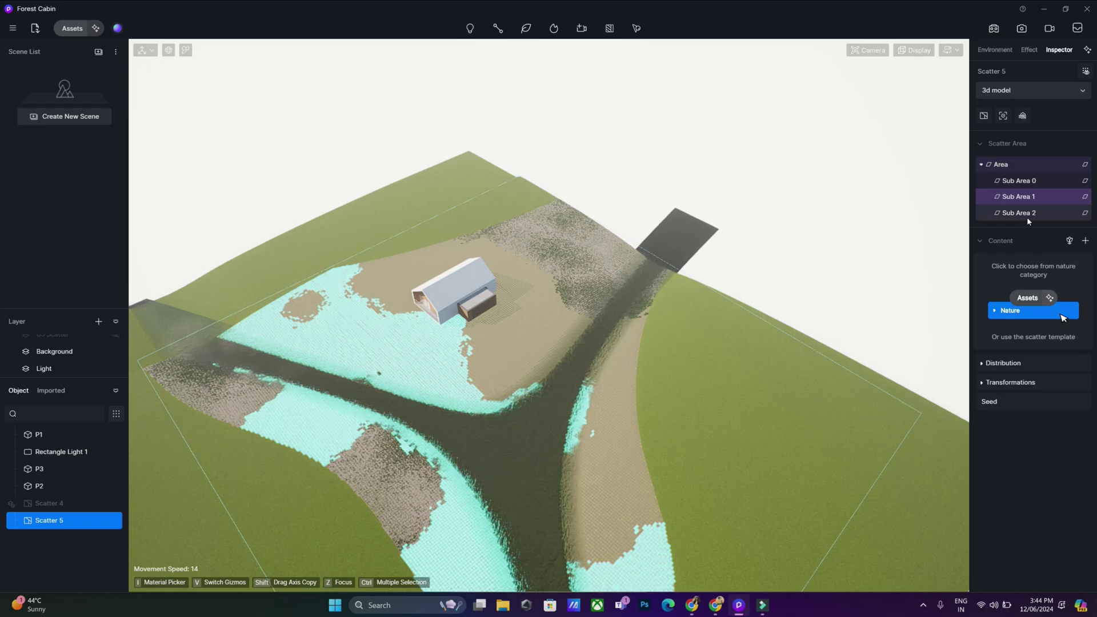
pyautogui.click(1023, 311)
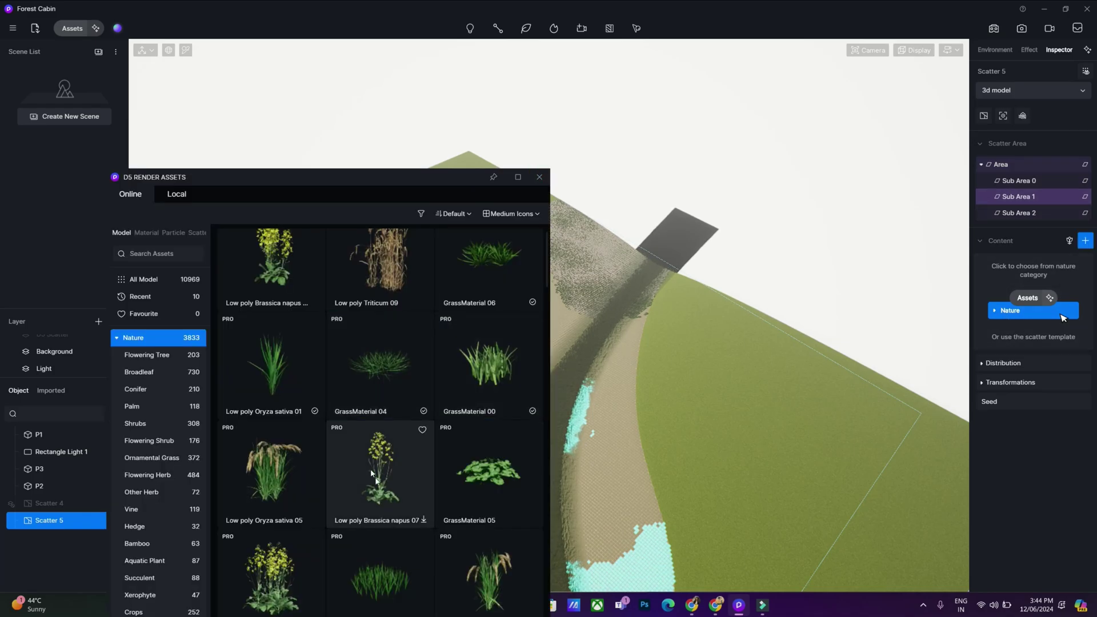
pyautogui.scroll(-5, 438, 483)
pyautogui.scroll(-4, 438, 486)
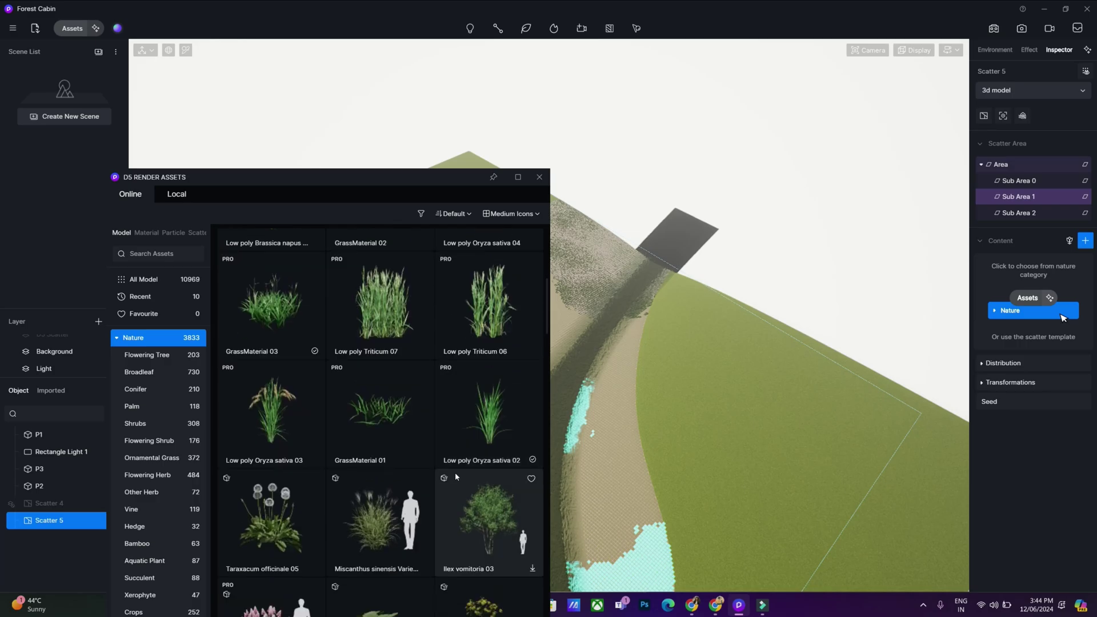
pyautogui.click(523, 273)
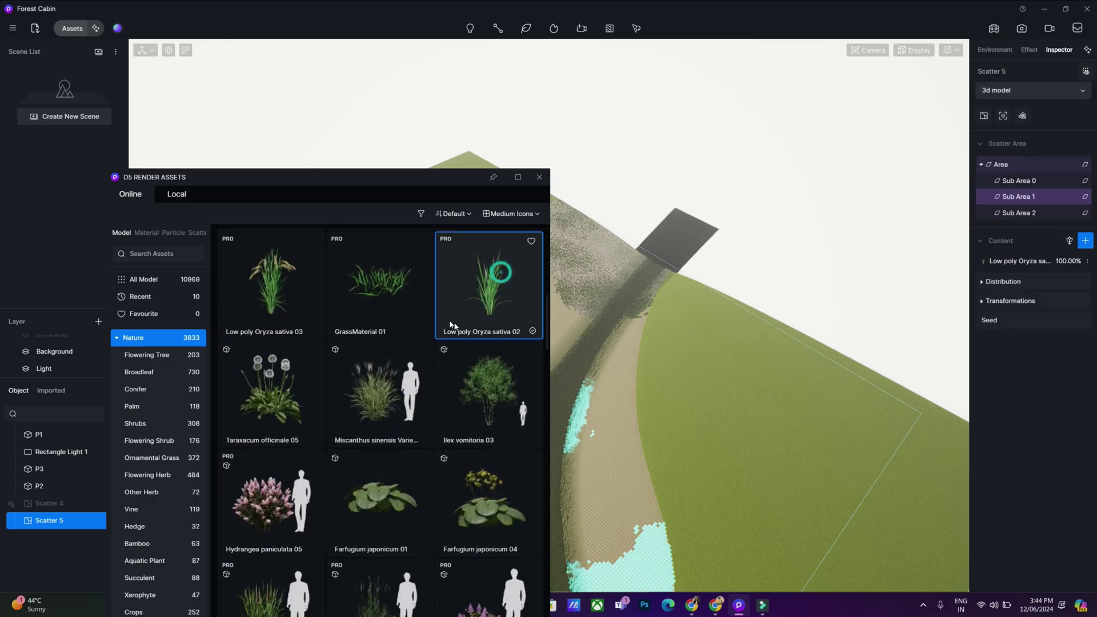
pyautogui.click(395, 308)
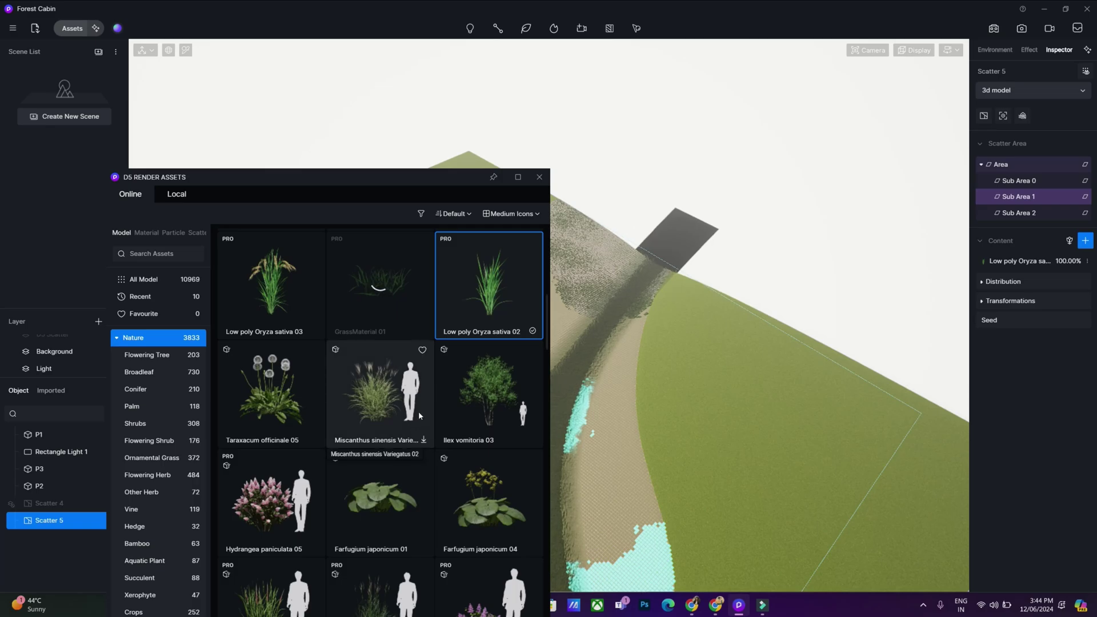
# - Download the bushy Miscanthus sinensis grass listed beside Allium aflatunense 04 and add it to Sub Area 1
pyautogui.scroll(-1, 418, 423)
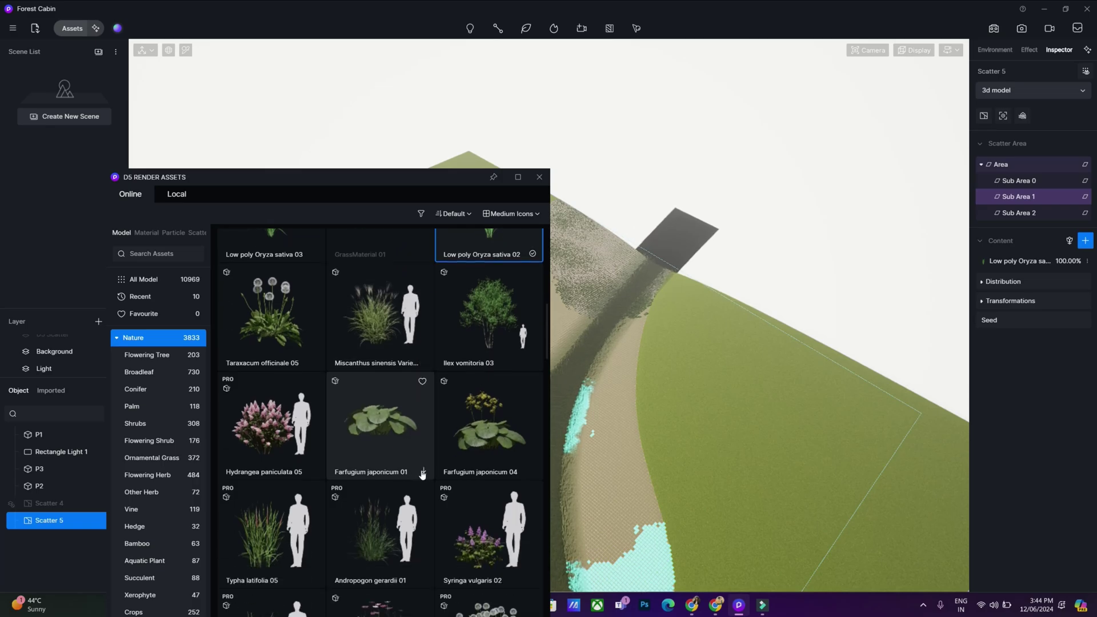
pyautogui.scroll(-10, 422, 475)
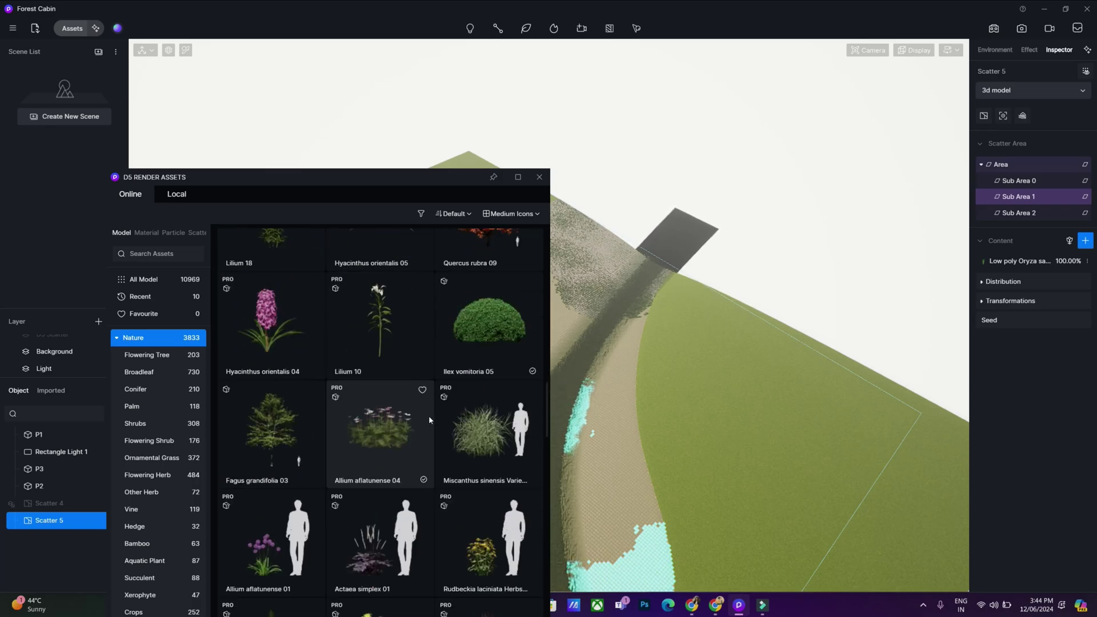
pyautogui.scroll(3, 480, 422)
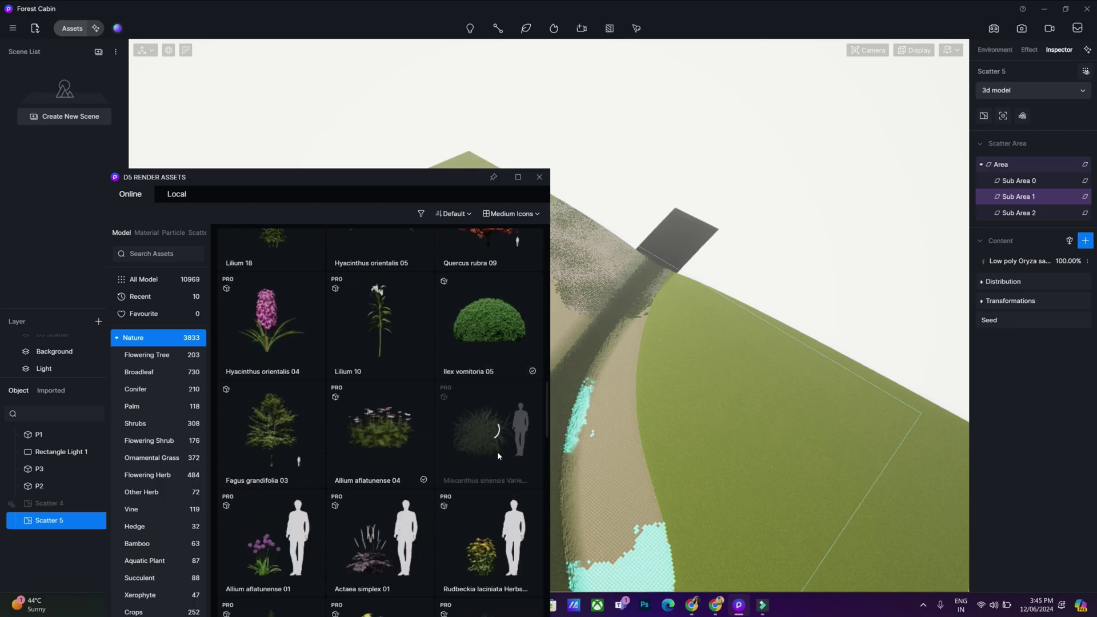
pyautogui.scroll(11, 485, 444)
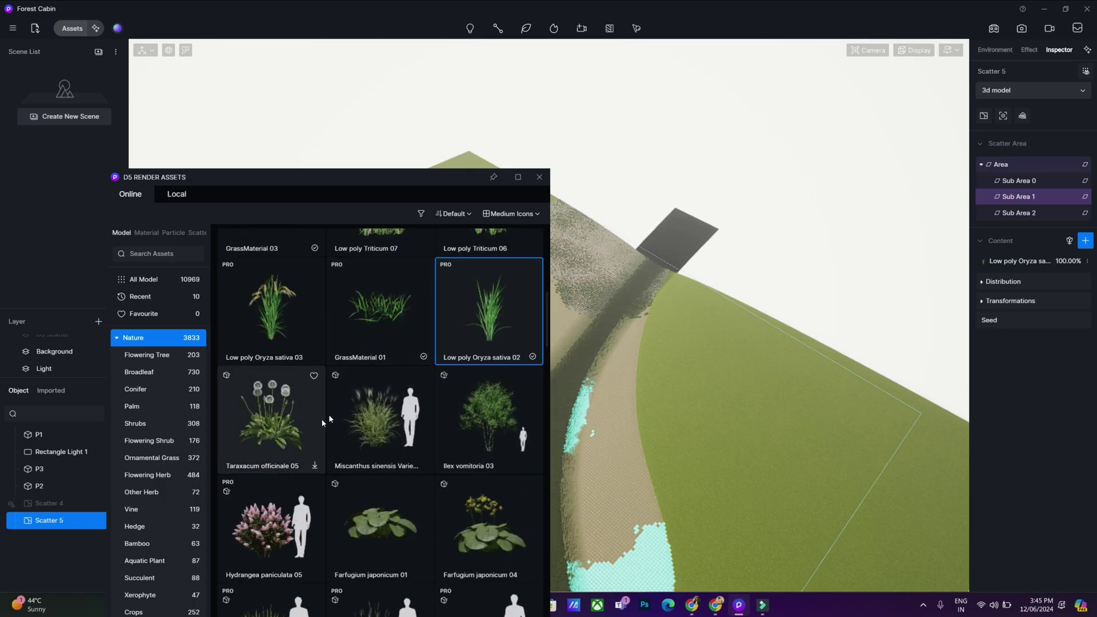
pyautogui.scroll(-10, 446, 429)
pyautogui.click(486, 480)
# - Download Tridens flavus 02 and the Eleutherococcus plant near the end of the nature assets and add both to Sub Area 1
pyautogui.scroll(-7, 390, 471)
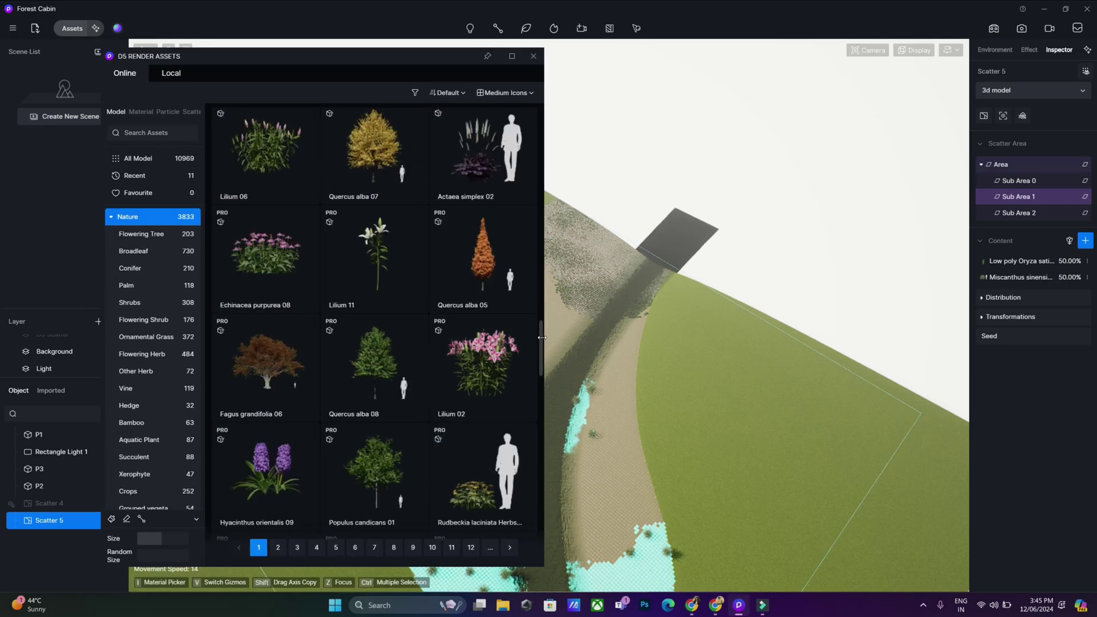
pyautogui.moveTo(542, 341); pyautogui.dragTo(550, 534)
pyautogui.click(313, 470)
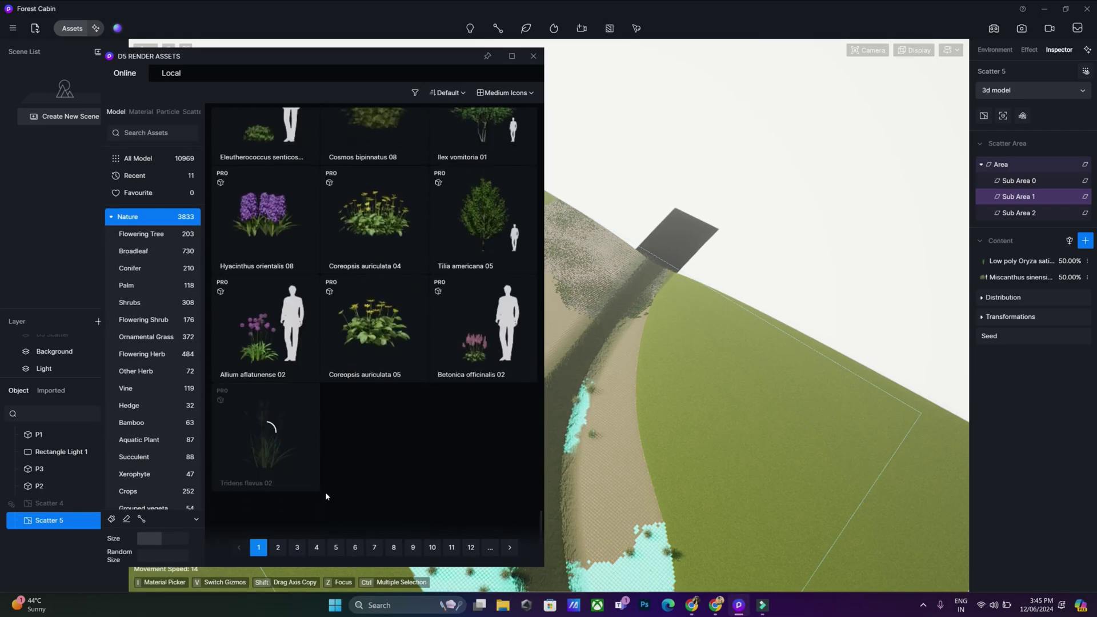
pyautogui.scroll(1, 314, 469)
pyautogui.click(309, 209)
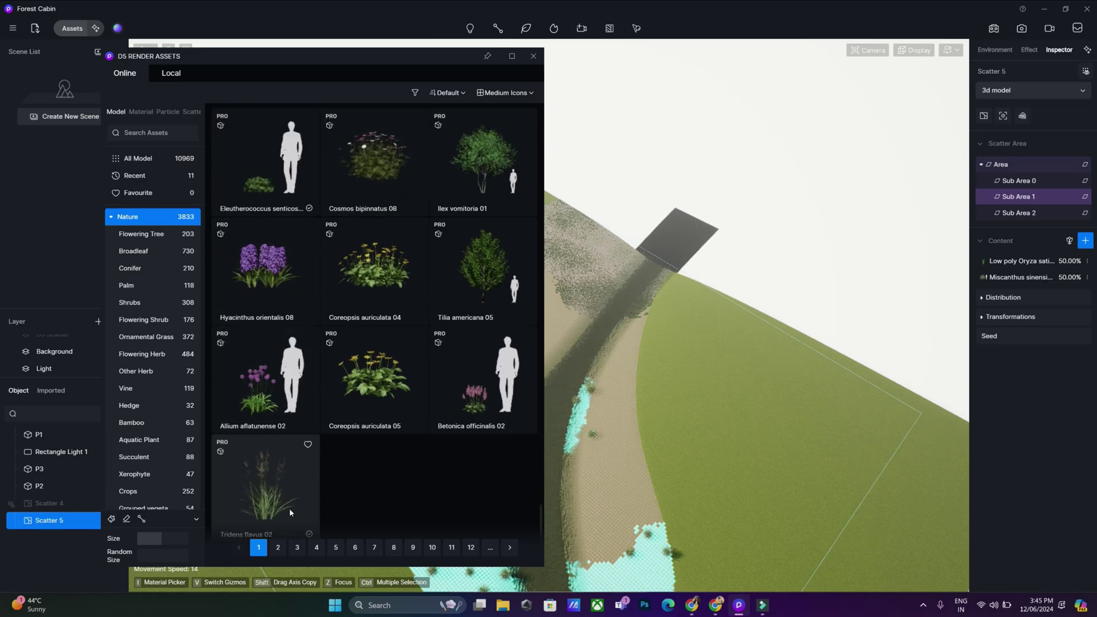
pyautogui.click(289, 508)
pyautogui.click(268, 193)
pyautogui.click(533, 56)
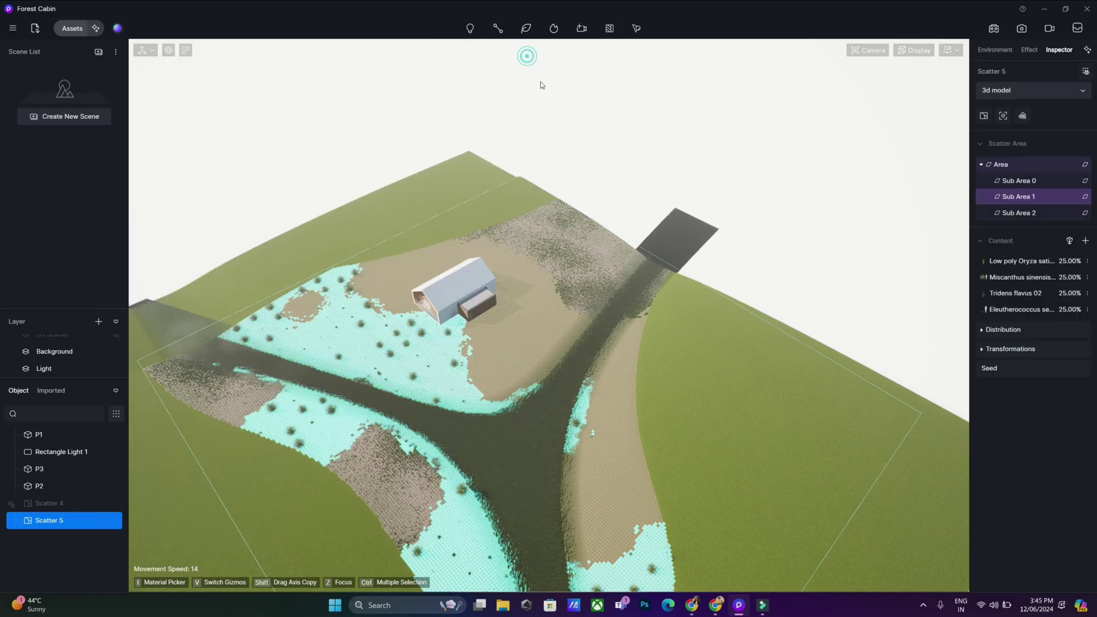
# - Set the probability of occurrence of Miscanthus sinensis in Sub Area 1 to 10
pyautogui.moveTo(584, 426); pyautogui.dragTo(467, 412, button='right')
pyautogui.press('w')
pyautogui.scroll(6, 490, 399)
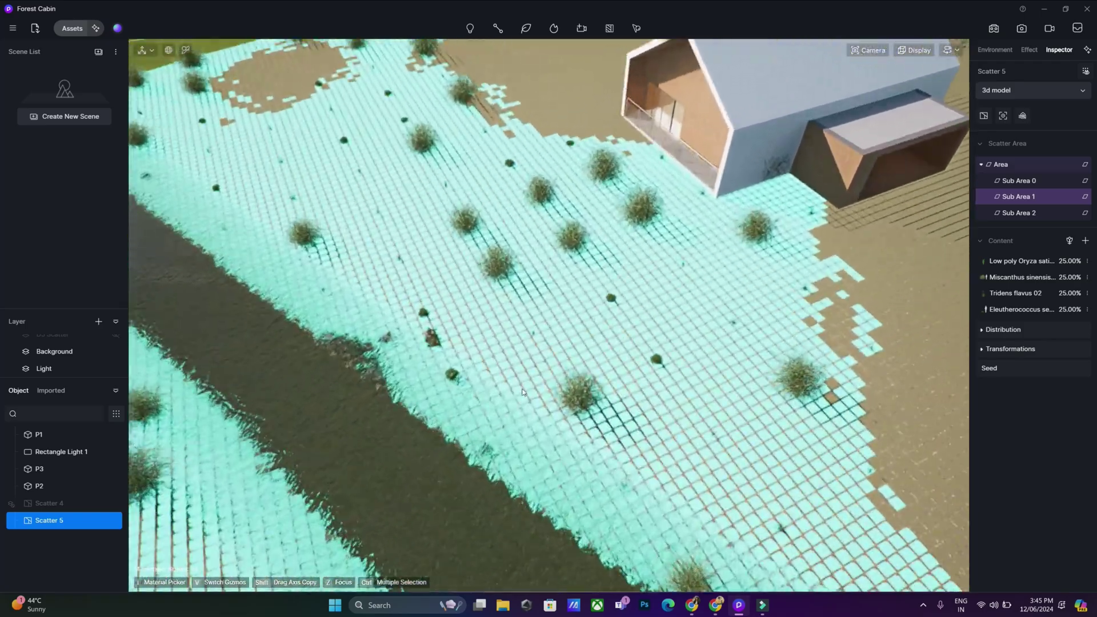
pyautogui.moveTo(490, 398); pyautogui.dragTo(593, 258, button='right')
pyautogui.scroll(2, 647, 149)
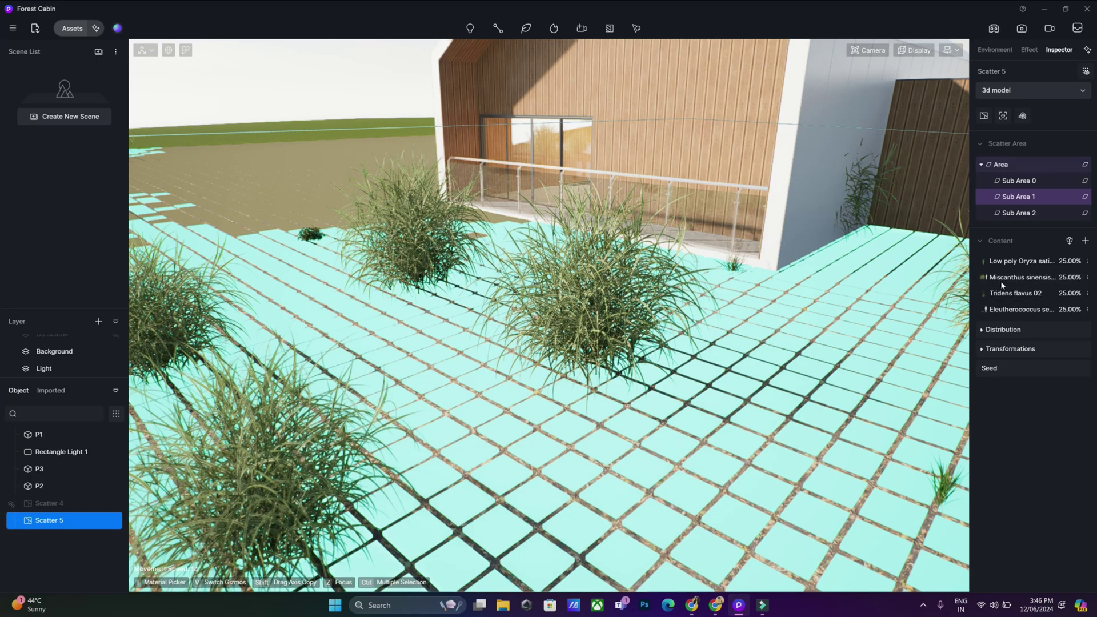
pyautogui.click(1018, 278)
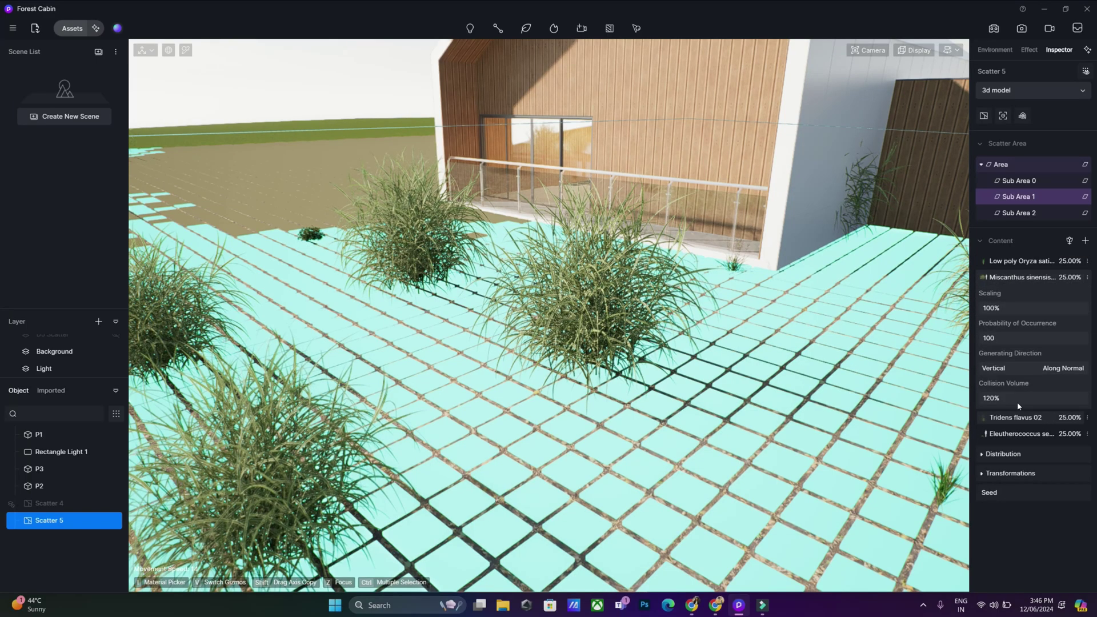
pyautogui.click(1012, 338)
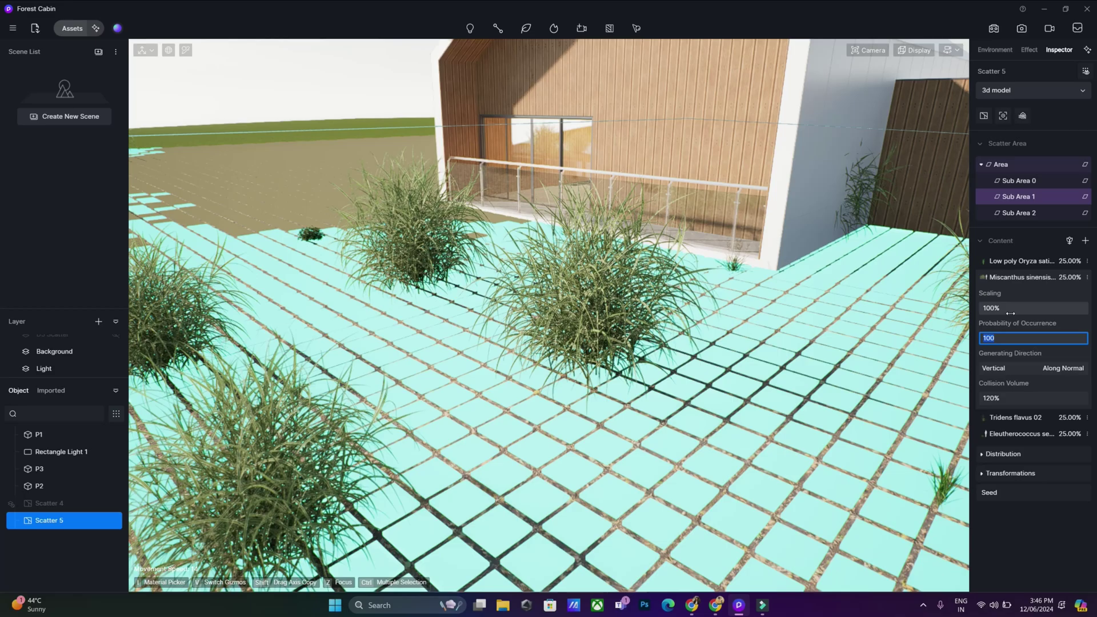
pyautogui.write('10')
pyautogui.press('Return')
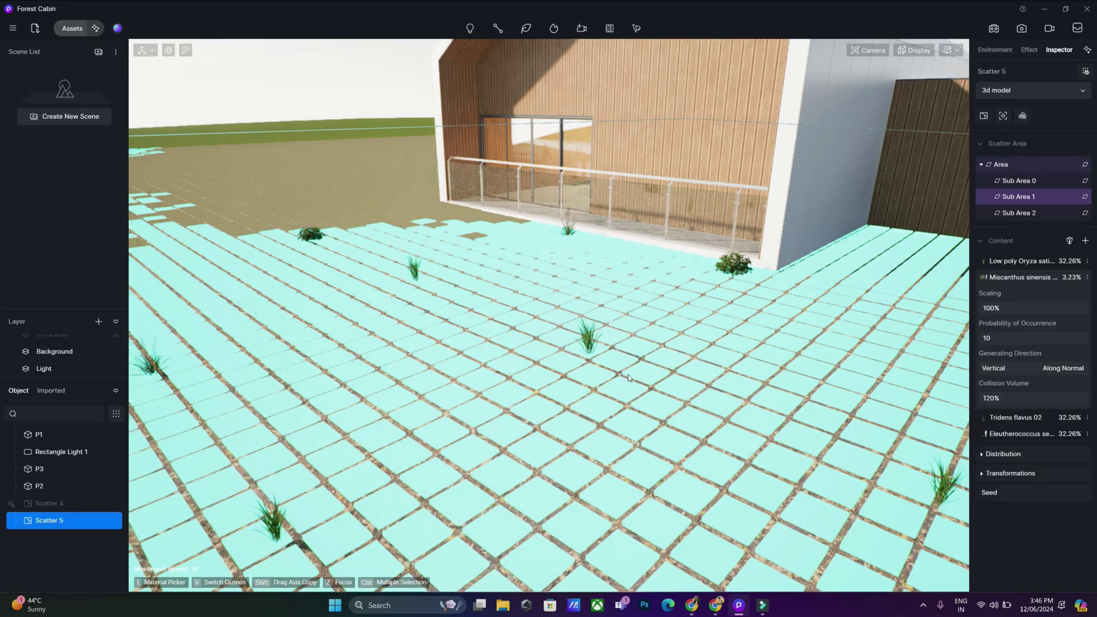
# - Raise the probability of occurrence of Miscanthus sinensis in Sub Area 1 to 20
pyautogui.moveTo(629, 378); pyautogui.dragTo(469, 366, button='right')
pyautogui.scroll(-10, 467, 366)
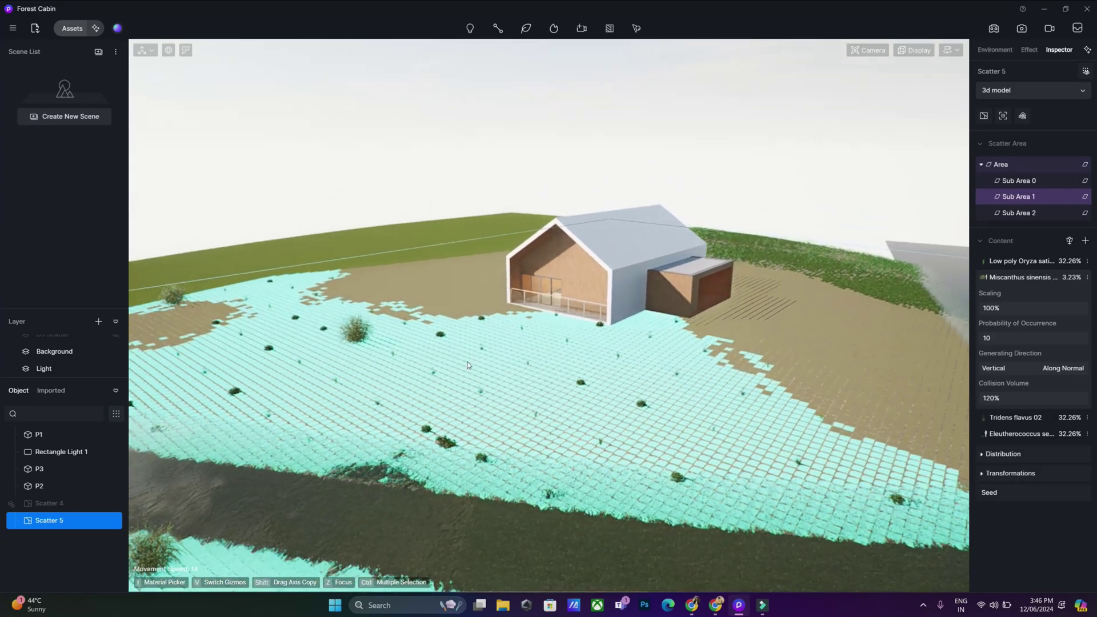
pyautogui.click(998, 337)
pyautogui.write('2')
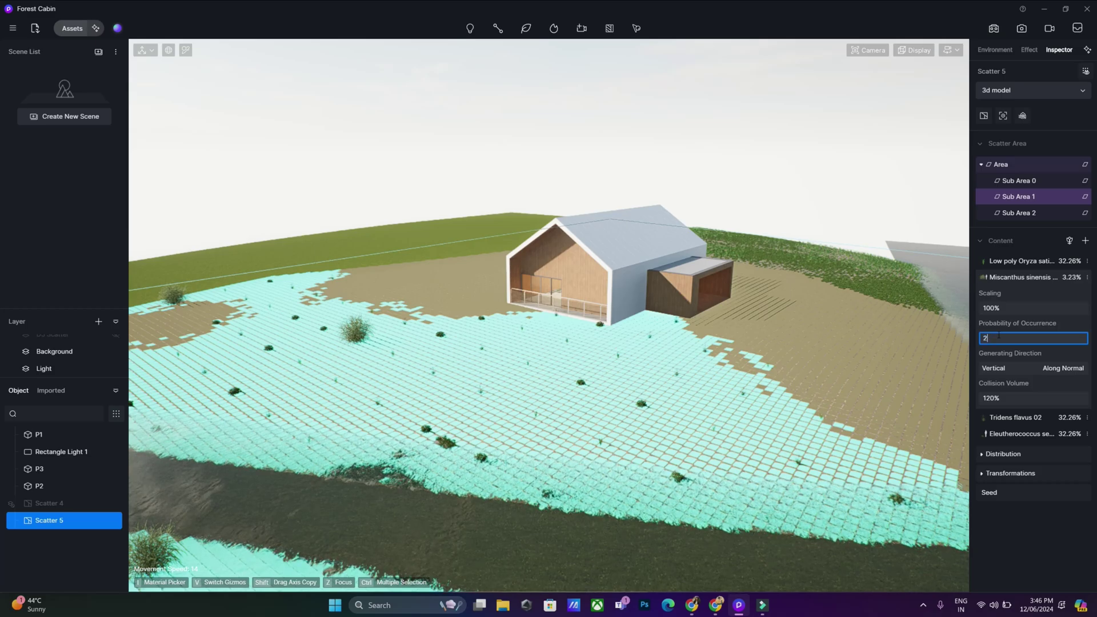
pyautogui.write('0')
pyautogui.press('Return')
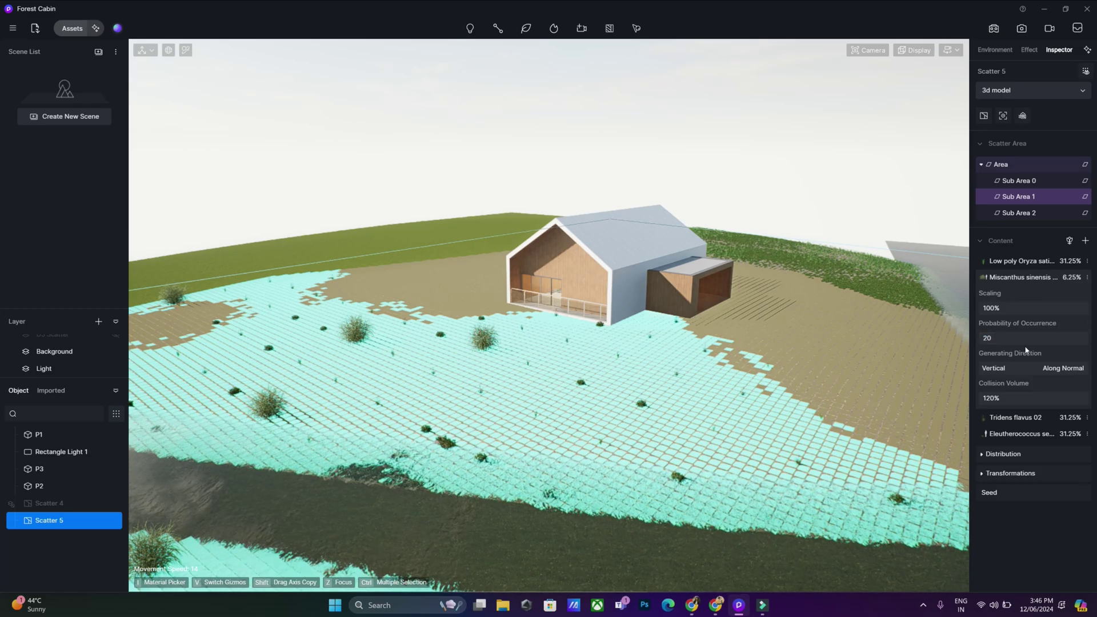
# - Set the distribution density of Sub Area 1 to 10000 points per 100 m²
pyautogui.click(1031, 211)
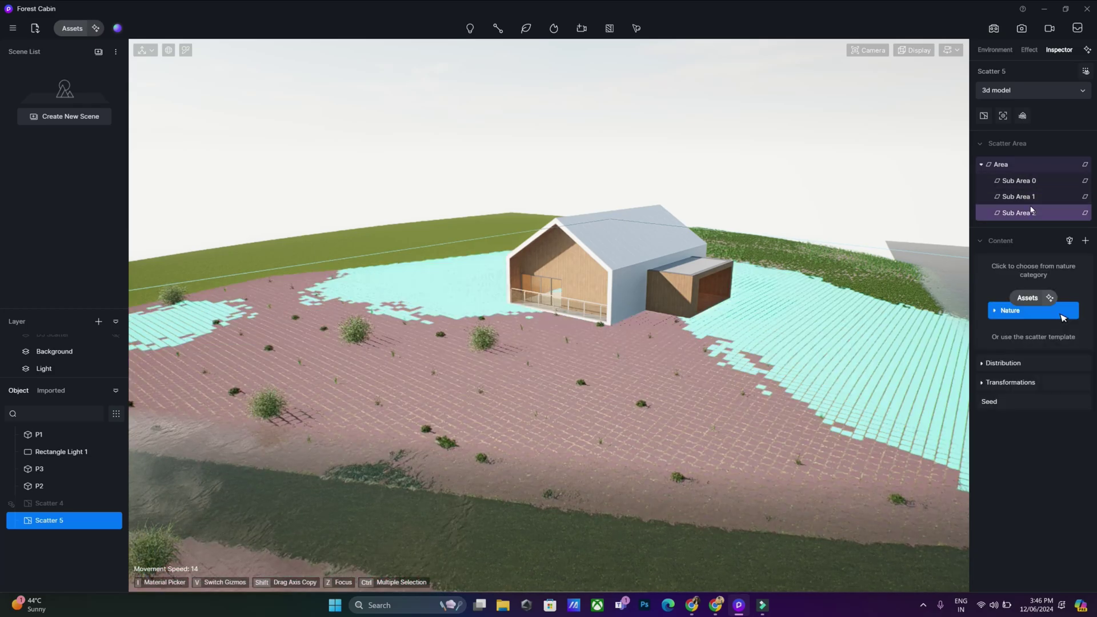
pyautogui.click(1022, 196)
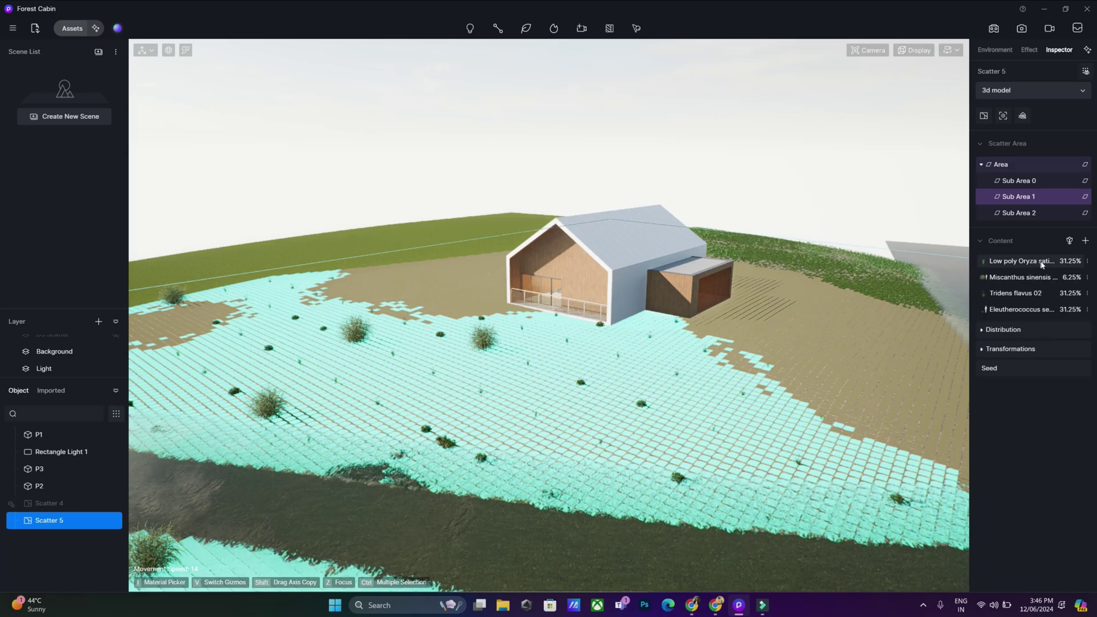
pyautogui.click(982, 330)
pyautogui.click(1018, 405)
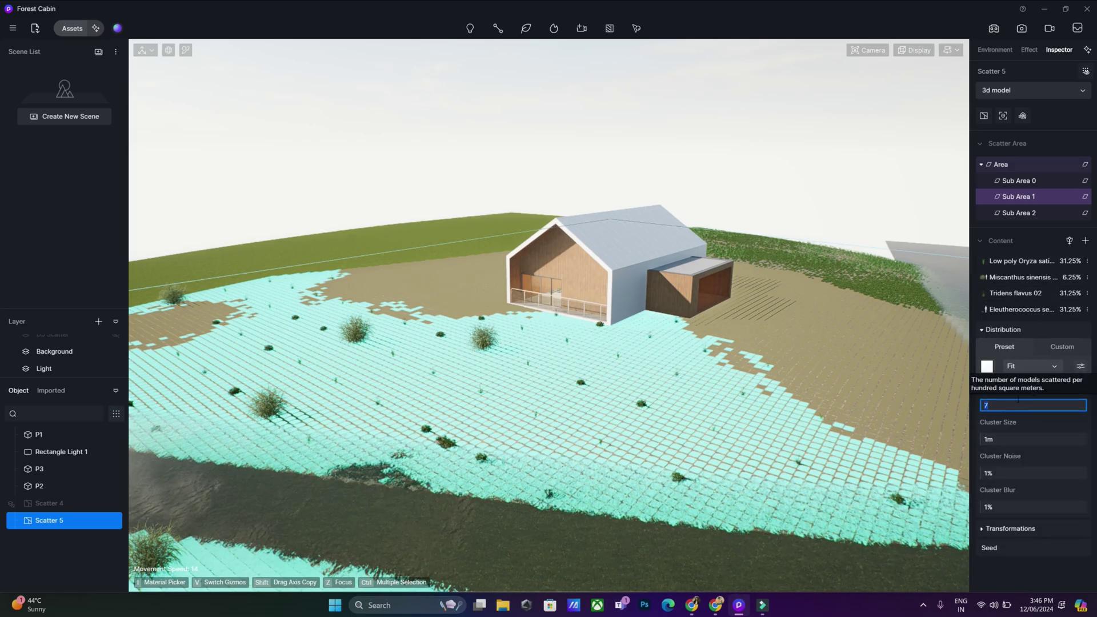
pyautogui.write('1000')
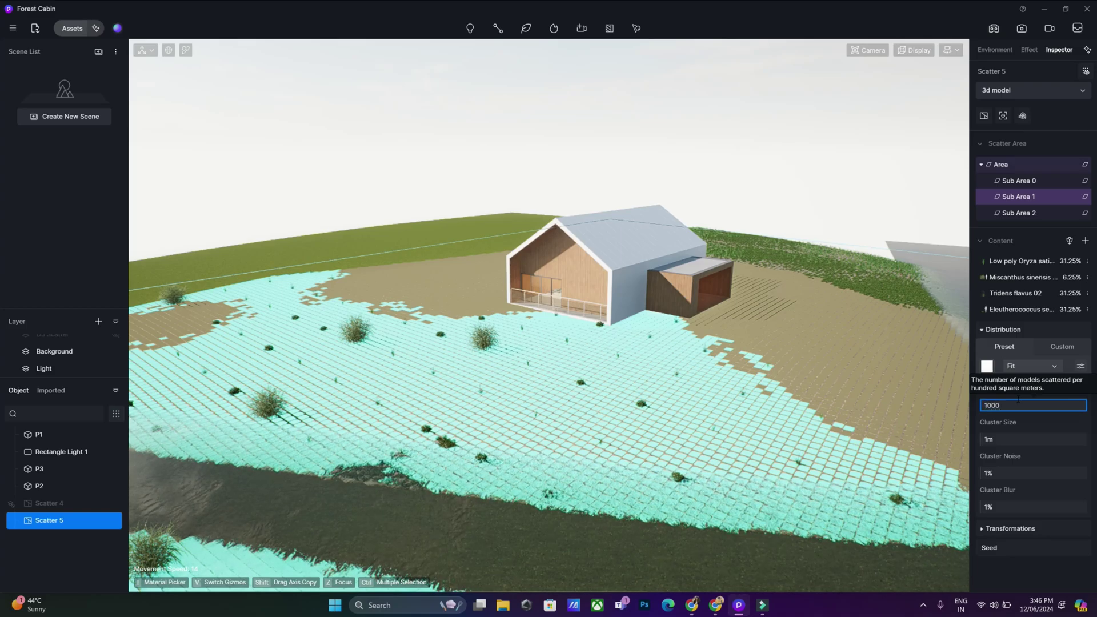
pyautogui.write('0')
pyautogui.press('Return')
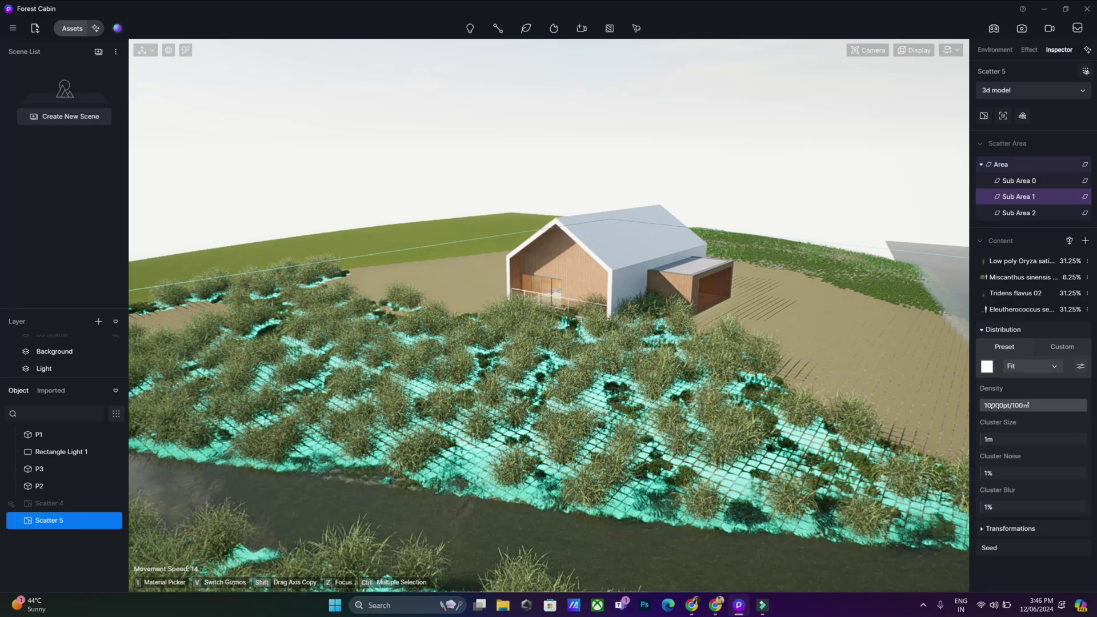
# - Lower the probability of occurrence of Miscanthus sinensis in Sub Area 1 to 5 and finally to 1
pyautogui.click(1020, 277)
pyautogui.click(1005, 338)
pyautogui.write('5')
pyautogui.press('Return')
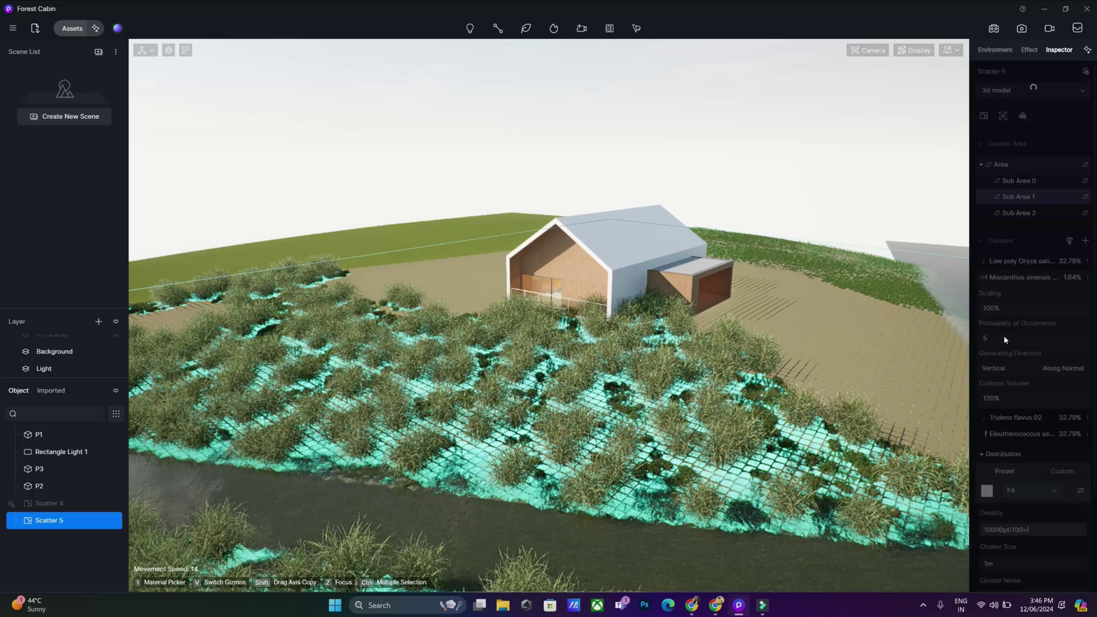
pyautogui.click(993, 343)
pyautogui.write('1')
pyautogui.press('Return')
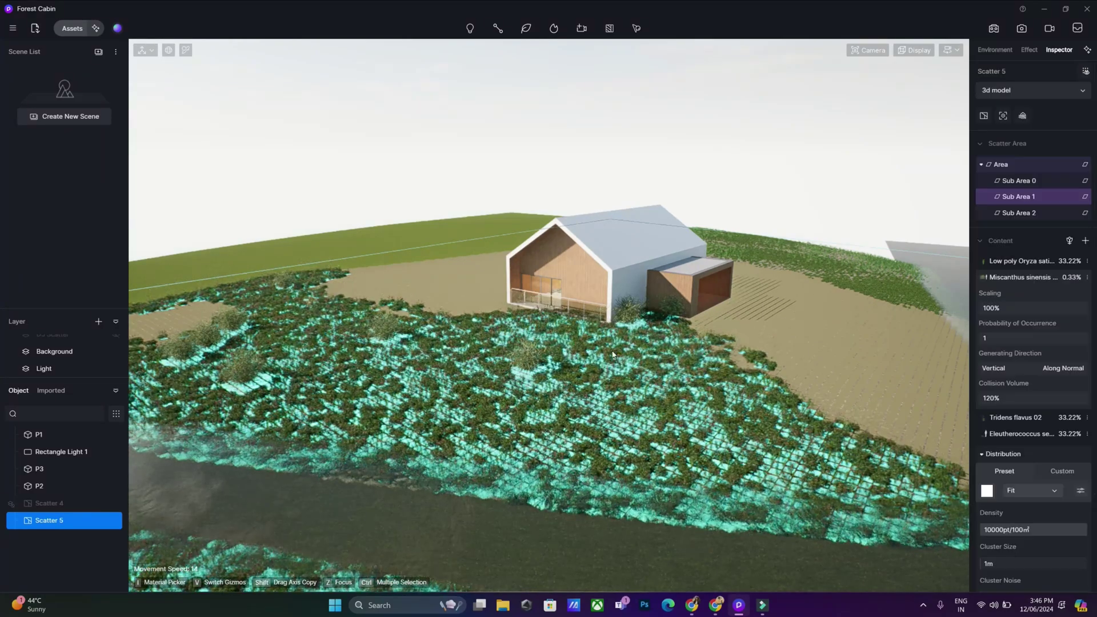
# - Set the probability of occurrence of the Eleutherococcus plant in Sub Area 1 to 0
pyautogui.scroll(5, 709, 428)
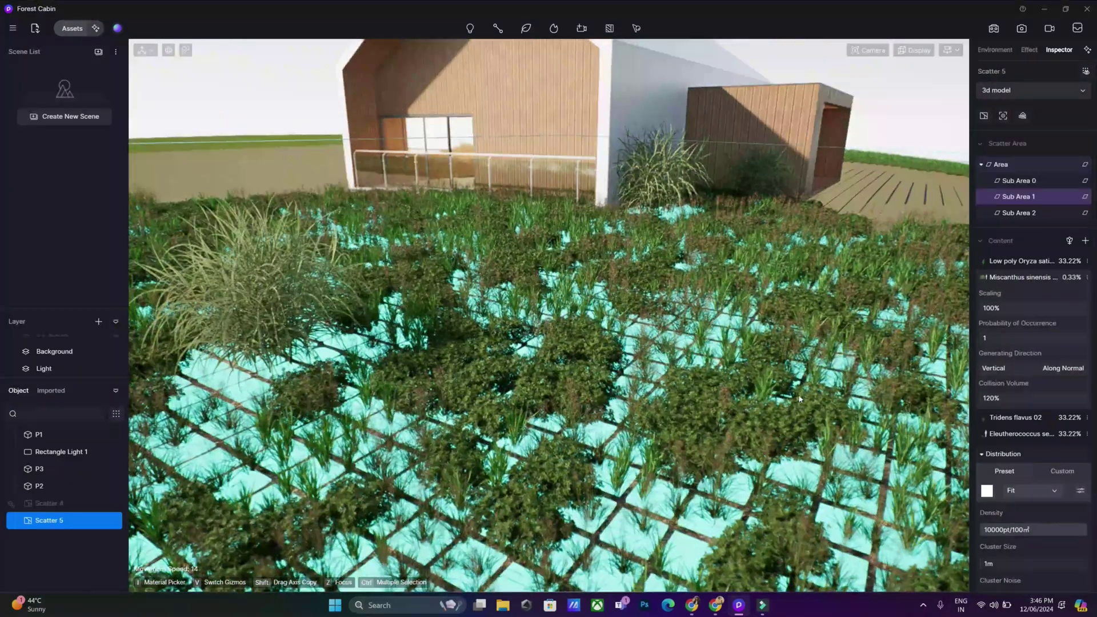
pyautogui.scroll(-3, 709, 429)
pyautogui.click(1016, 417)
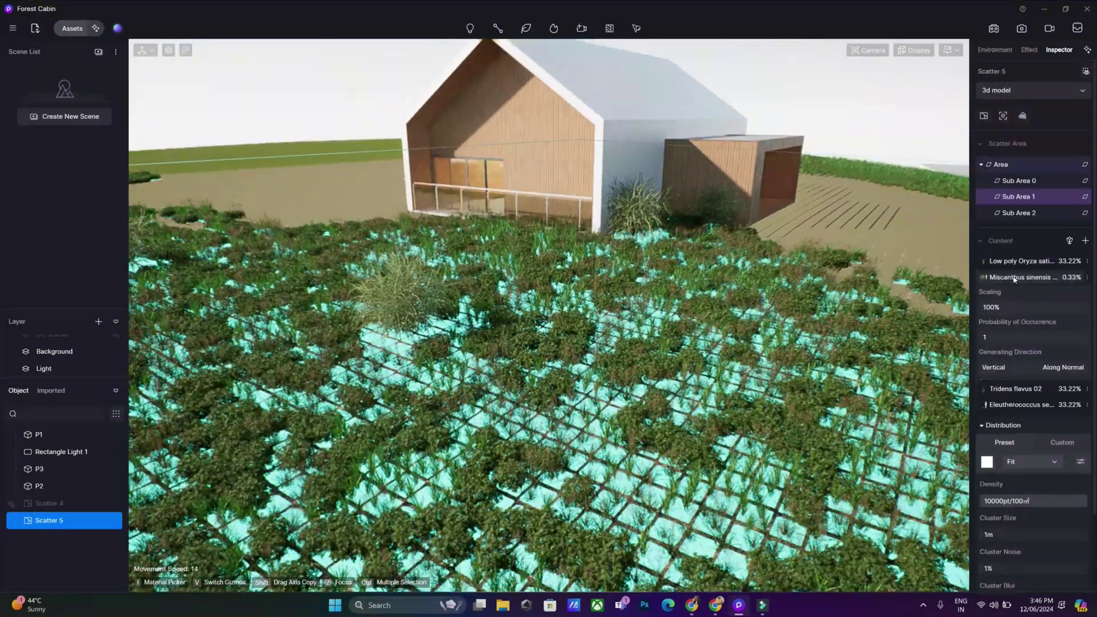
pyautogui.click(1020, 434)
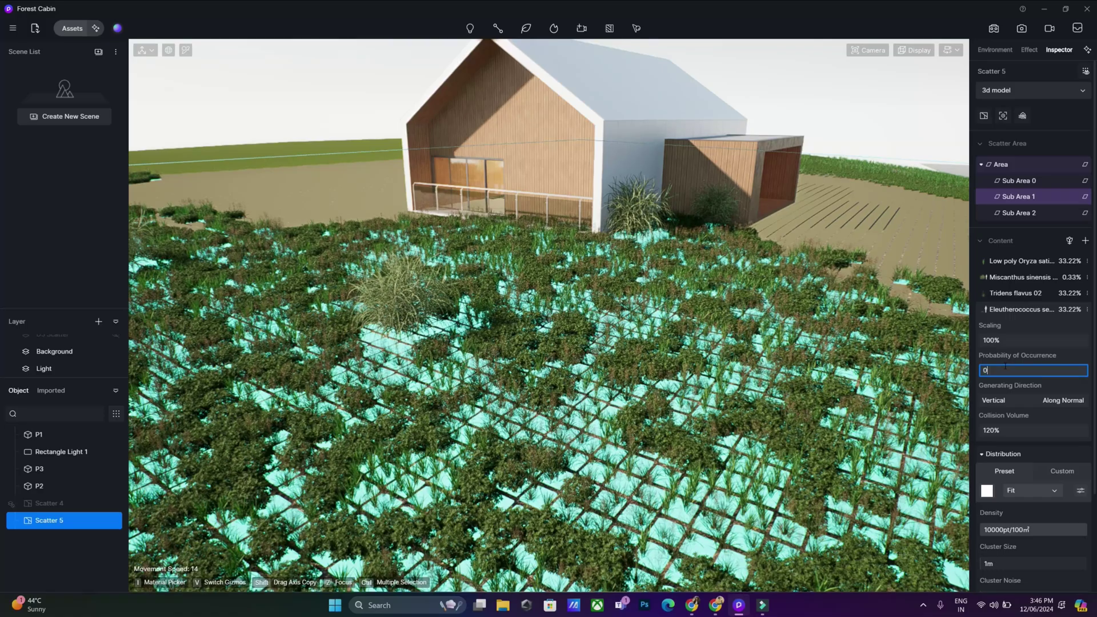
pyautogui.click(1005, 365)
pyautogui.write('0')
pyautogui.press('Return')
pyautogui.scroll(-5, 744, 338)
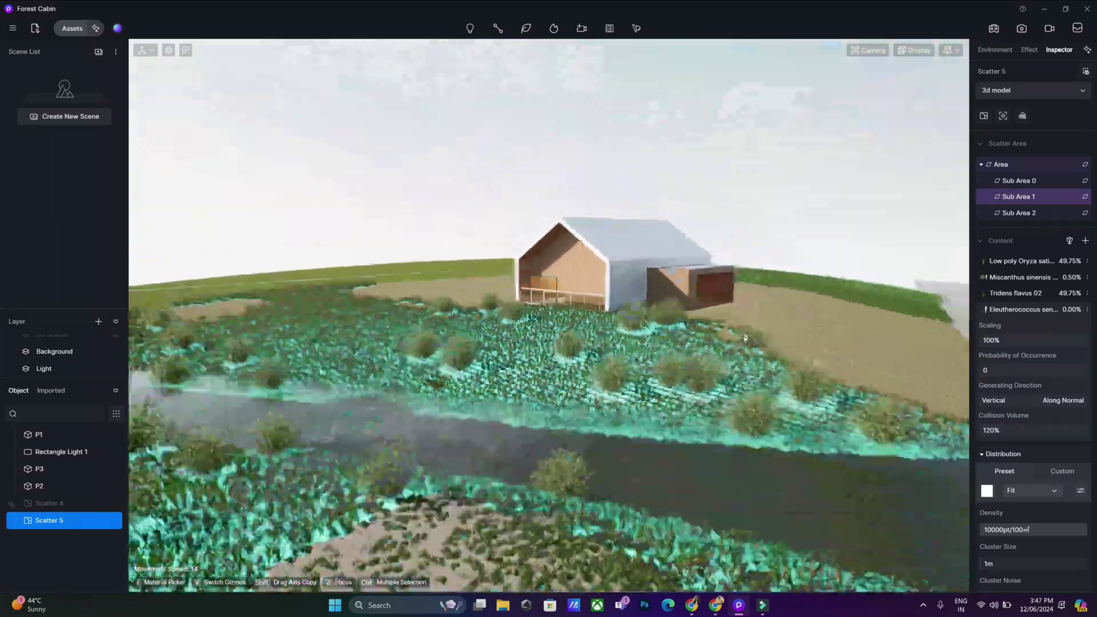
# - In Sub Area 1, set Low poly Oryza sativa's probability of occurrence to 200 and the distribution density to 20000 points per 100 m²
pyautogui.click(1023, 213)
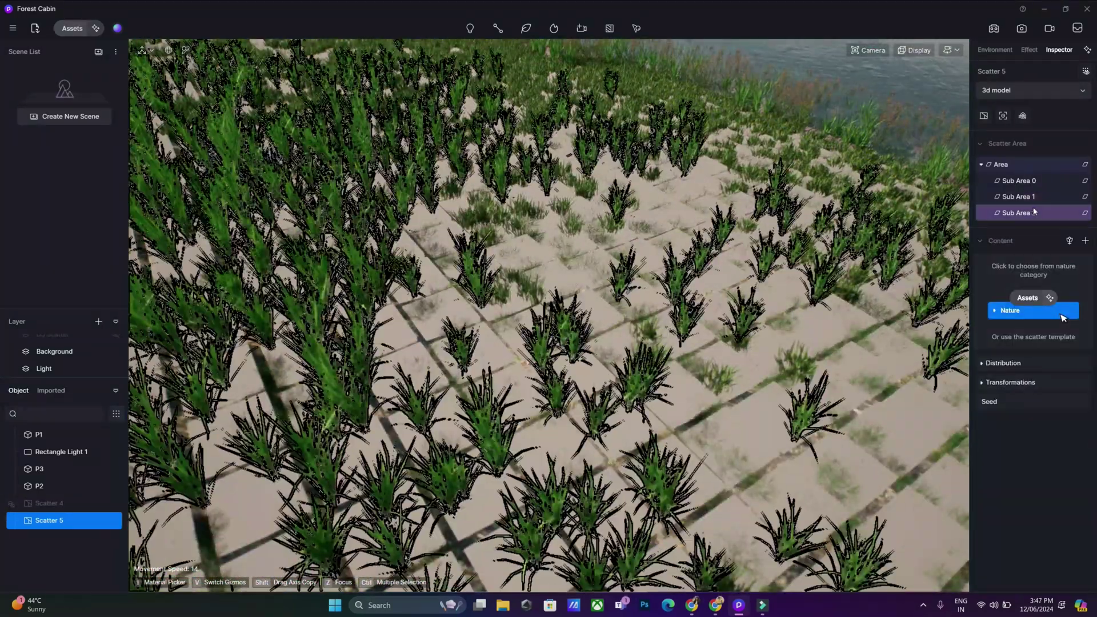
pyautogui.click(1026, 196)
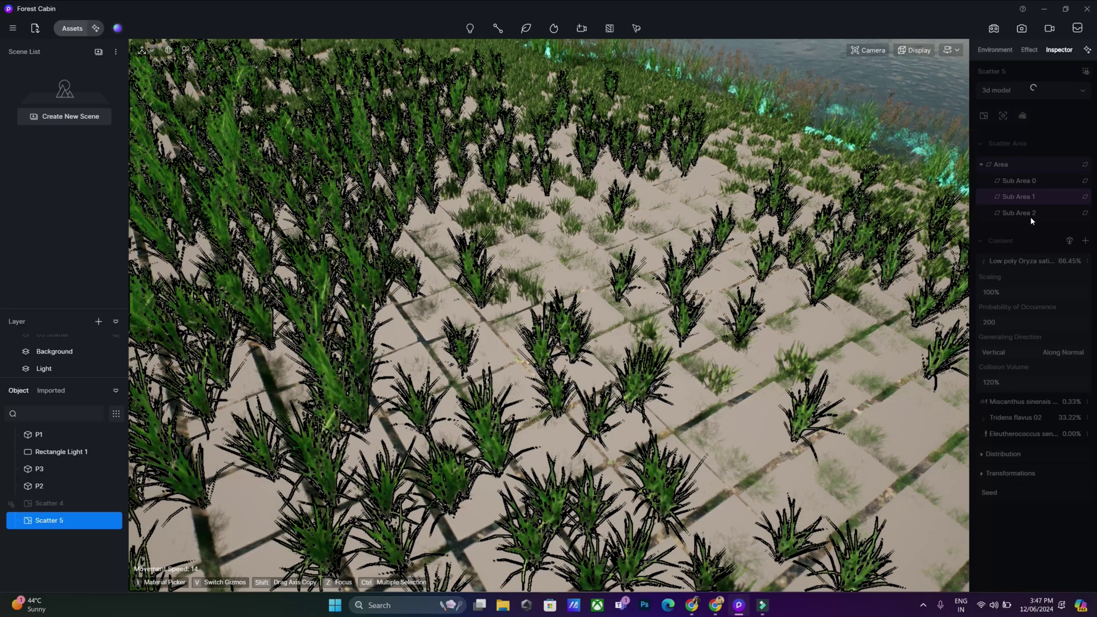
pyautogui.click(1002, 330)
pyautogui.click(994, 405)
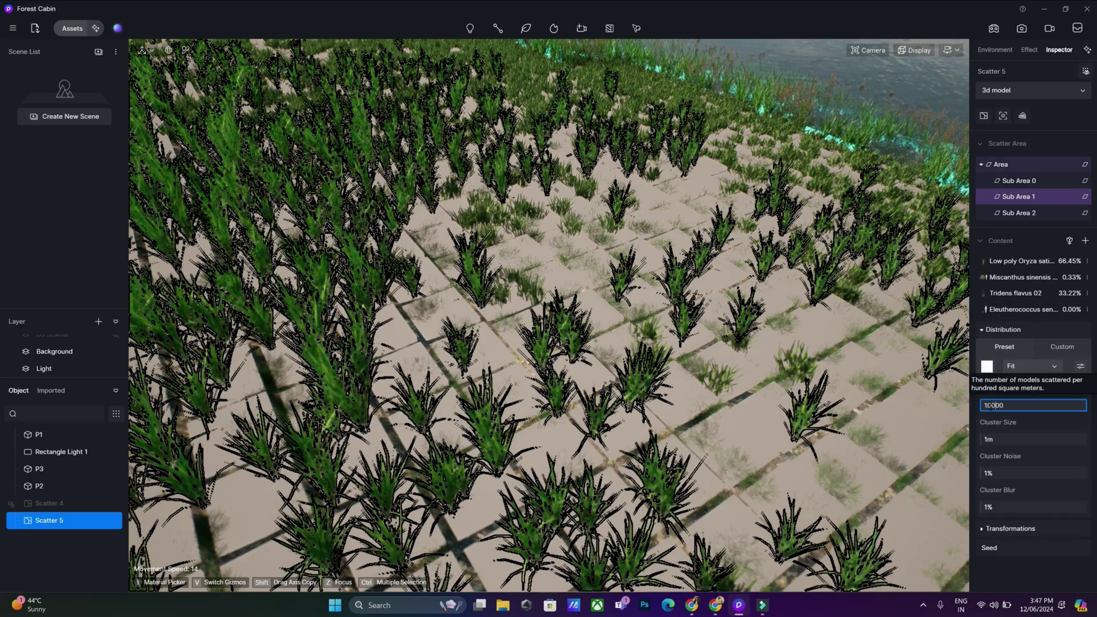
pyautogui.press('BackSpace')
pyautogui.write('2')
pyautogui.press('Return')
# - Add GrassMaterial 04 and GrassMaterial 06 from the nature assets to Sub Area 2
pyautogui.moveTo(562, 462); pyautogui.dragTo(585, 155, button='right')
pyautogui.click(1019, 213)
pyautogui.moveTo(684, 484); pyautogui.dragTo(590, 496, button='right')
pyautogui.press('z')
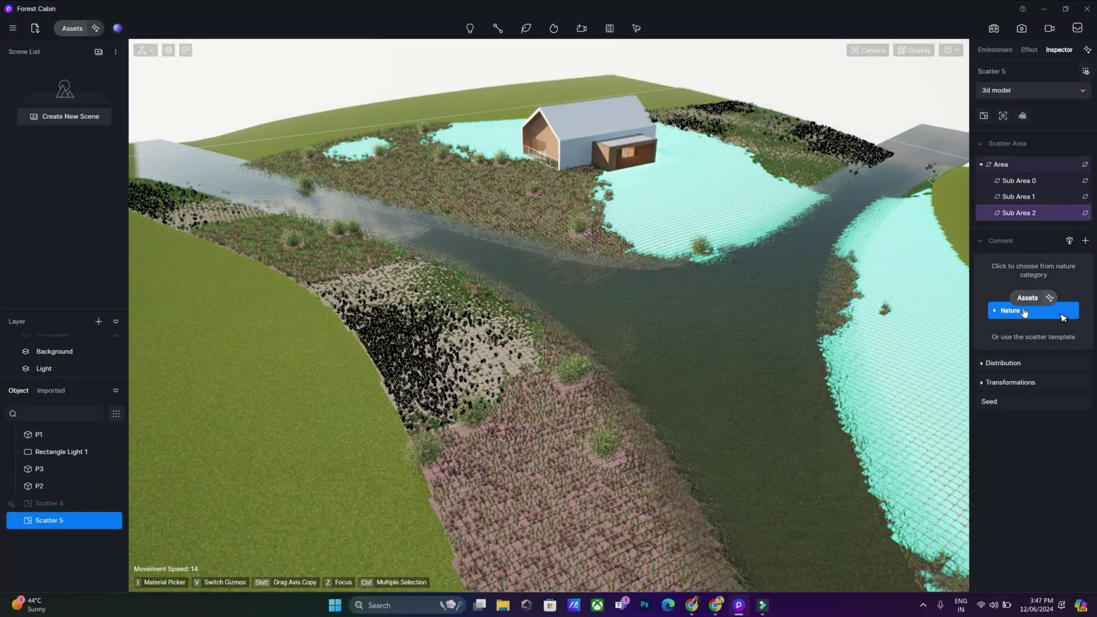
pyautogui.click(1025, 313)
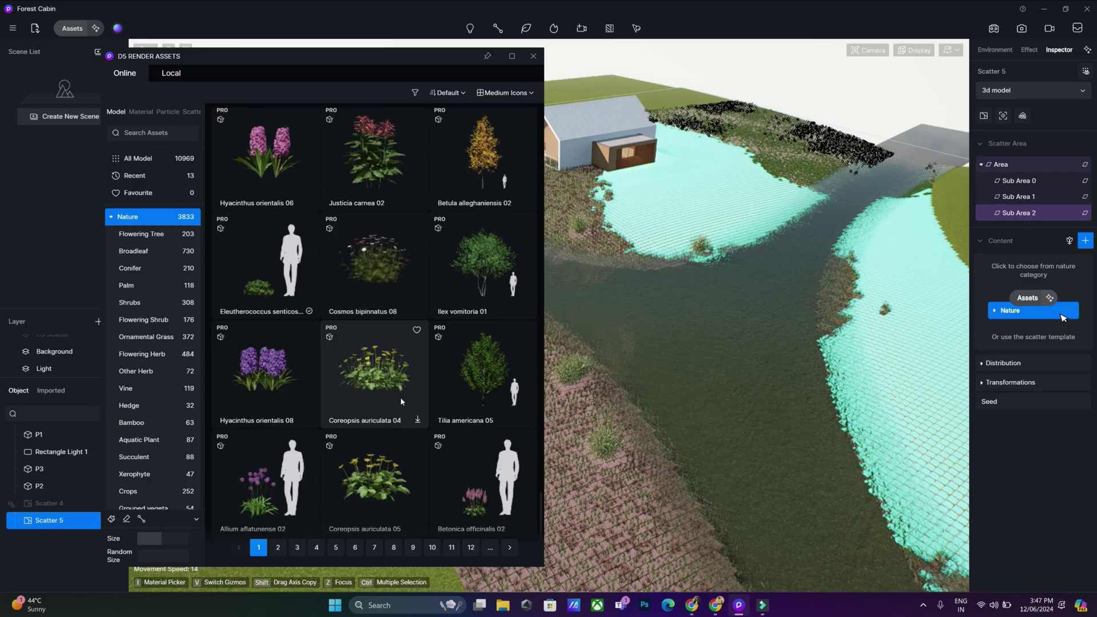
pyautogui.scroll(10, 401, 402)
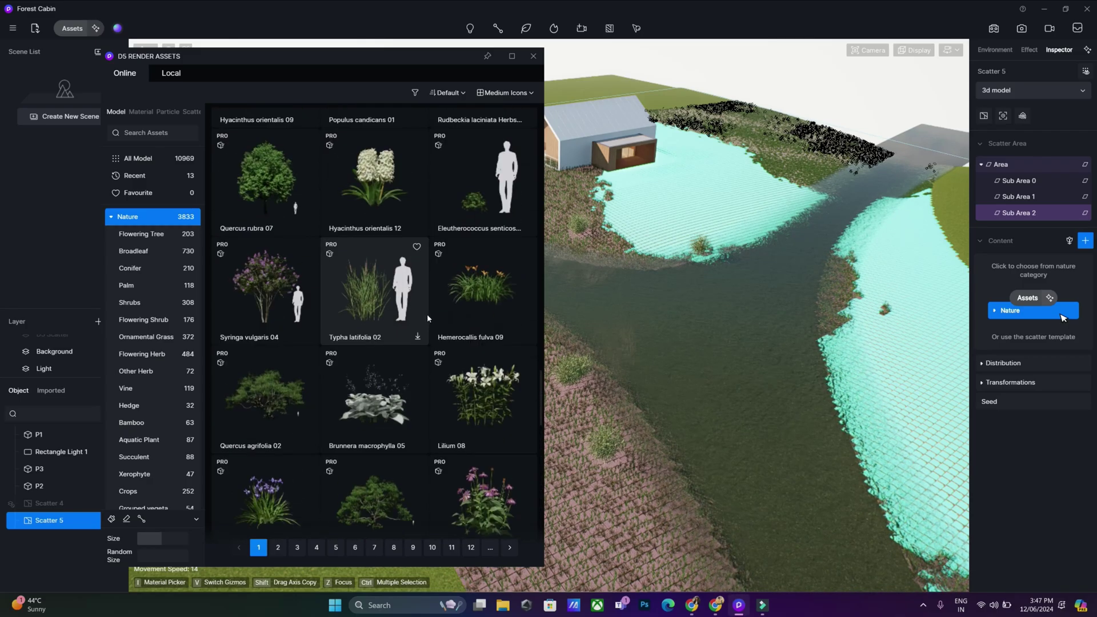
pyautogui.scroll(10, 427, 319)
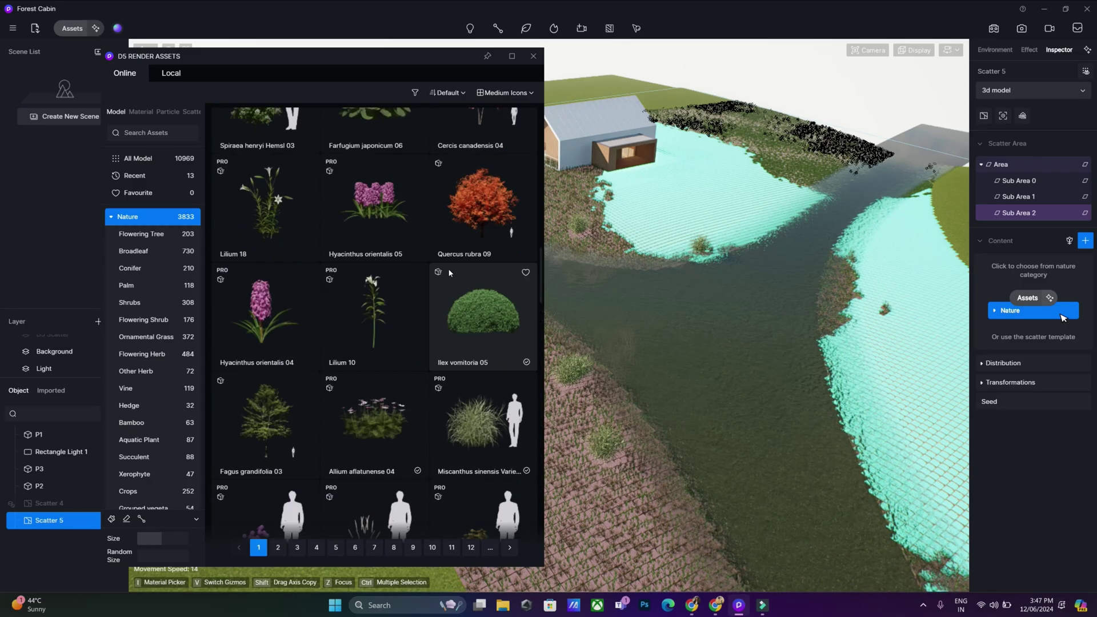
pyautogui.scroll(10, 446, 297)
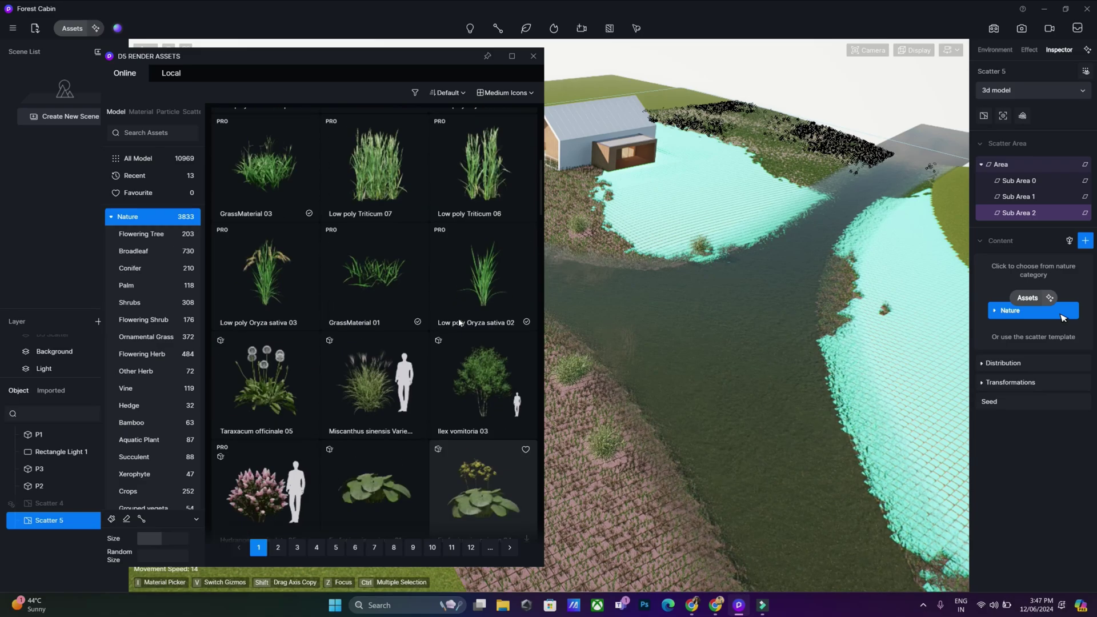
pyautogui.scroll(8, 460, 323)
pyautogui.click(388, 234)
pyautogui.click(488, 176)
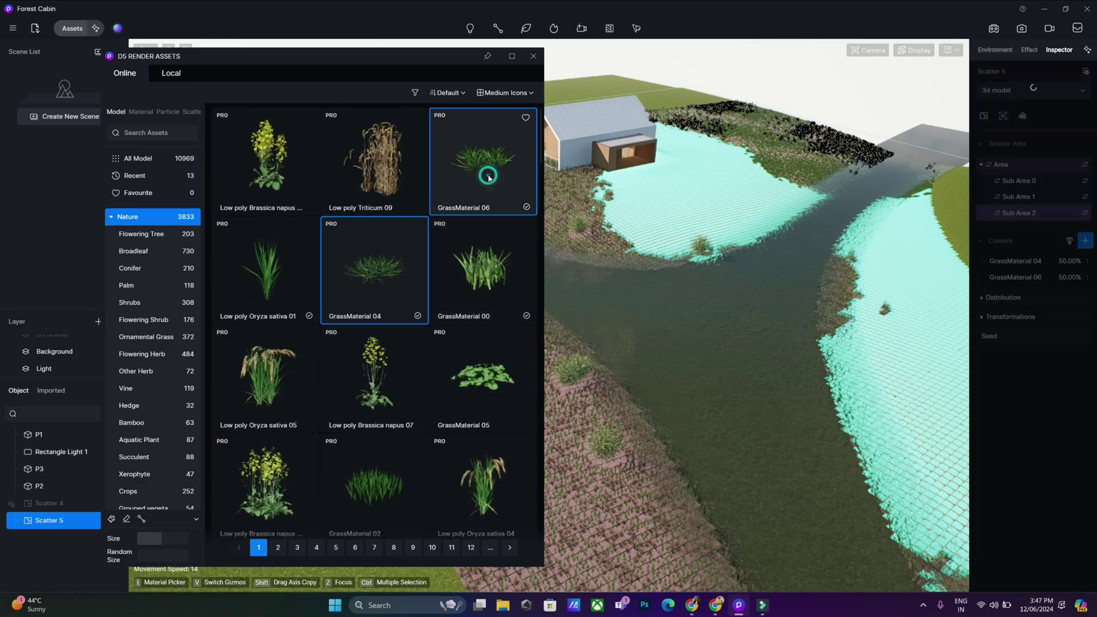
pyautogui.click(533, 56)
# - Set the density of Sub Area 2 to 100000 points per 100 m² and its cluster size to about 12.51 m
pyautogui.click(1002, 298)
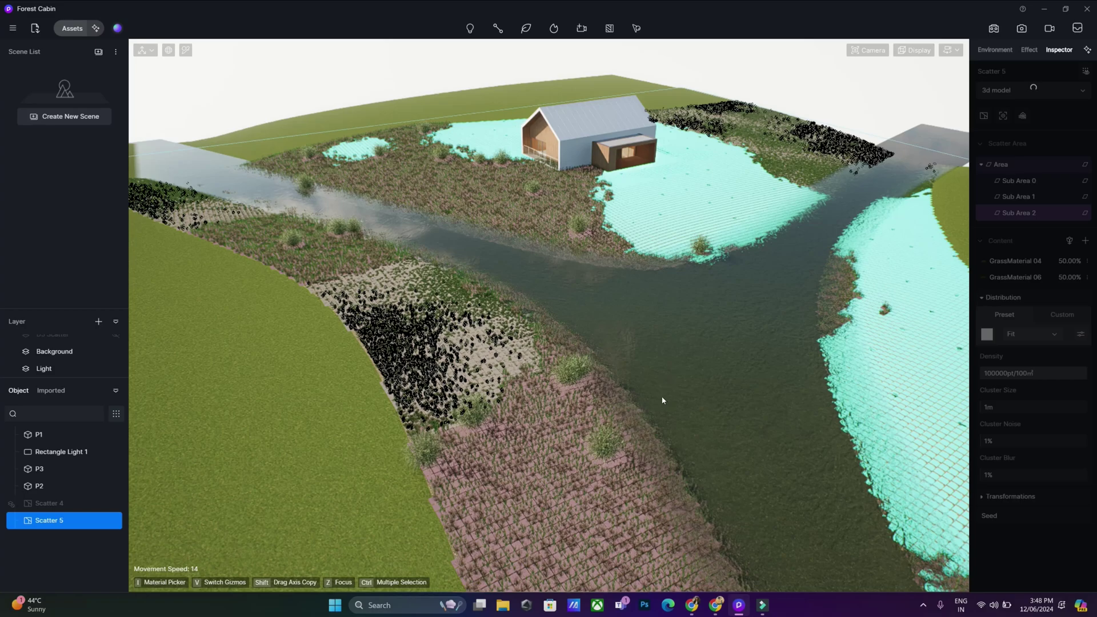
pyautogui.moveTo(663, 400); pyautogui.dragTo(845, 412, button='right')
pyautogui.scroll(8, 608, 362)
pyautogui.scroll(-8, 608, 363)
pyautogui.moveTo(608, 362); pyautogui.dragTo(514, 403, button='right')
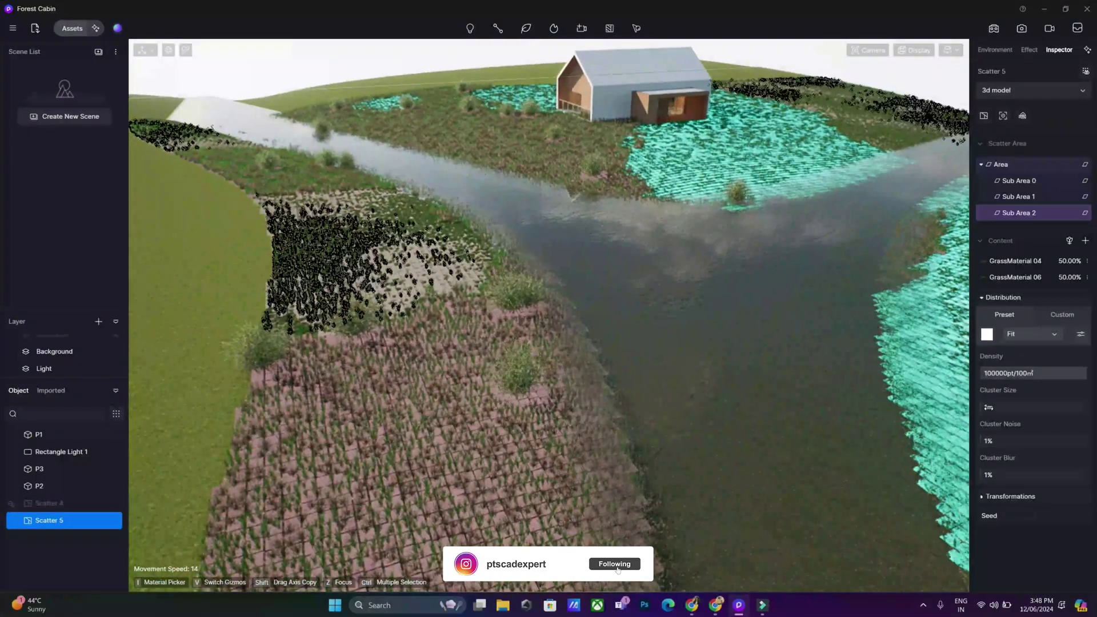
pyautogui.moveTo(983, 407); pyautogui.dragTo(995, 407)
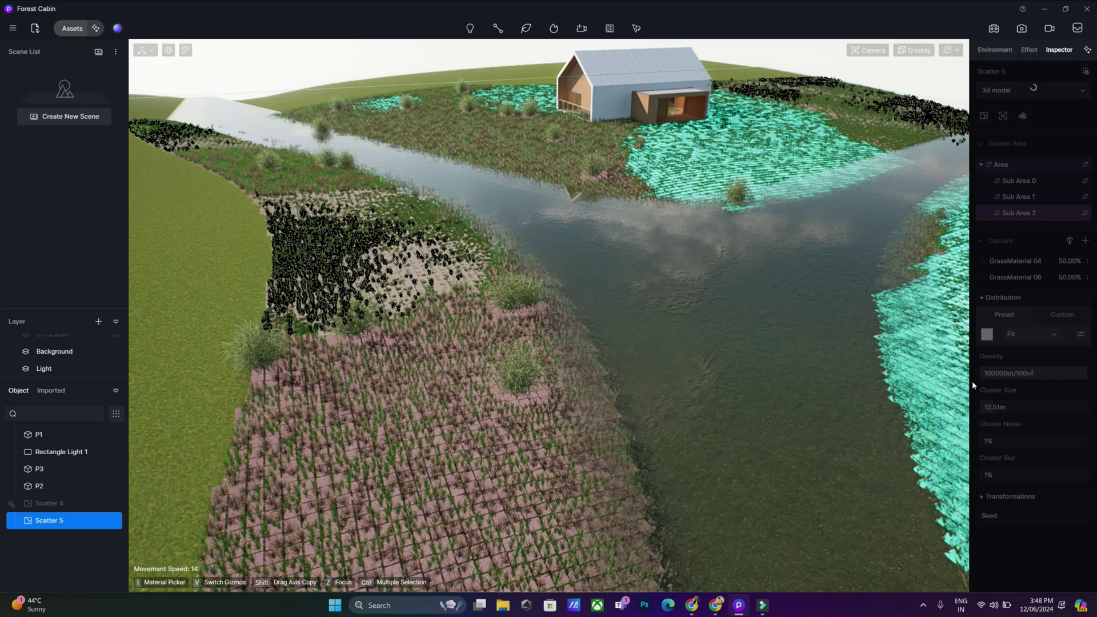
# - Set the distribution density of Sub Area 1 to 100000 points per 100 m²
pyautogui.click(1043, 194)
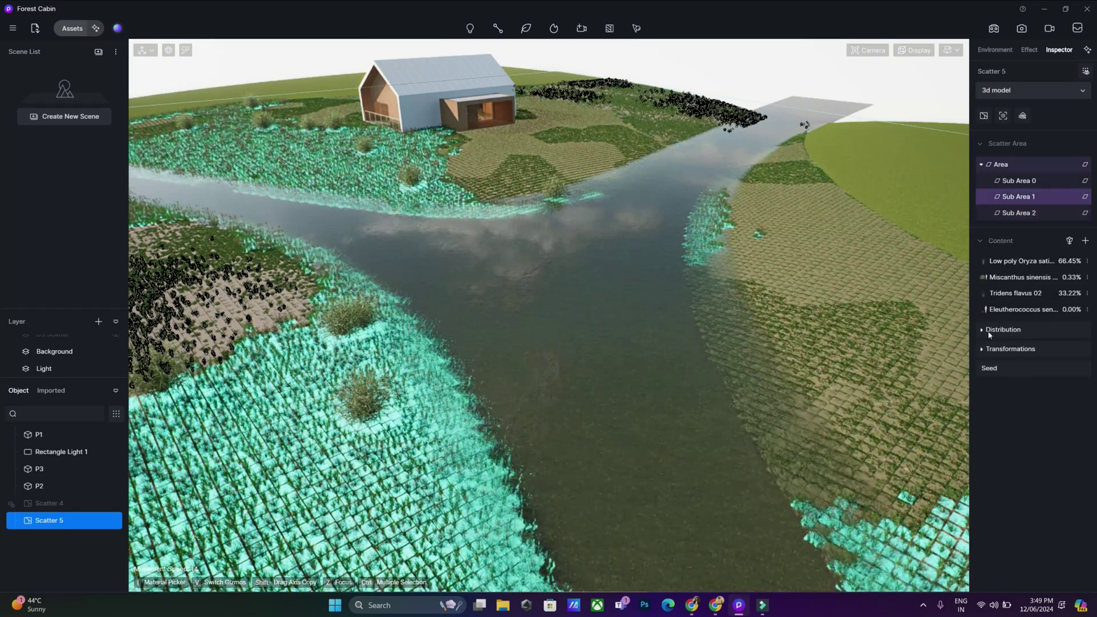
pyautogui.click(1002, 330)
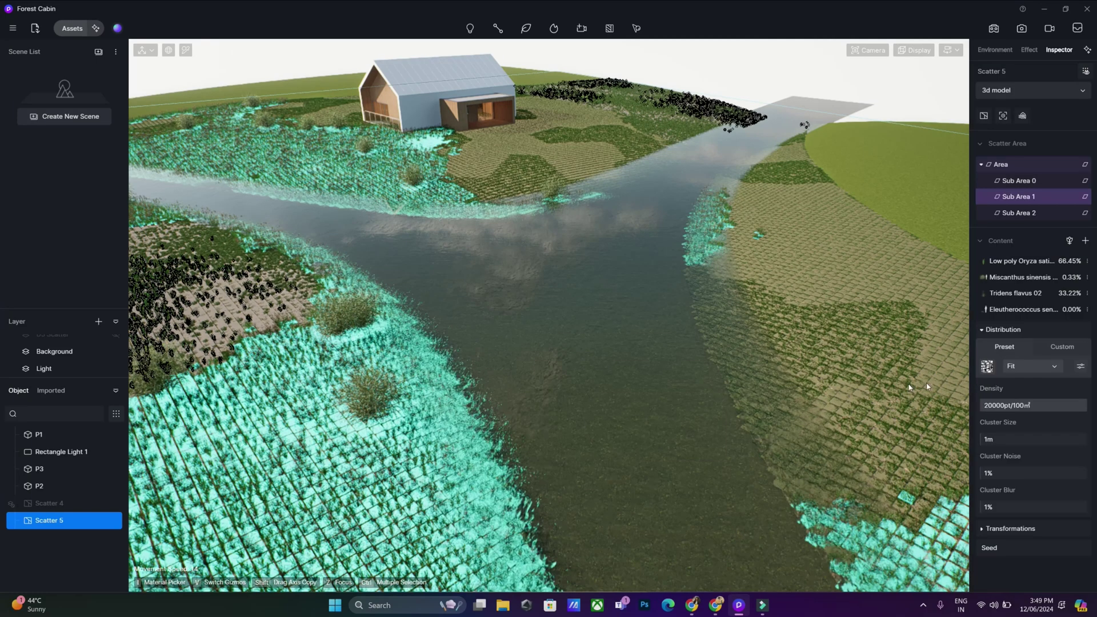
pyautogui.click(1033, 405)
pyautogui.write('100000')
pyautogui.press('Return')
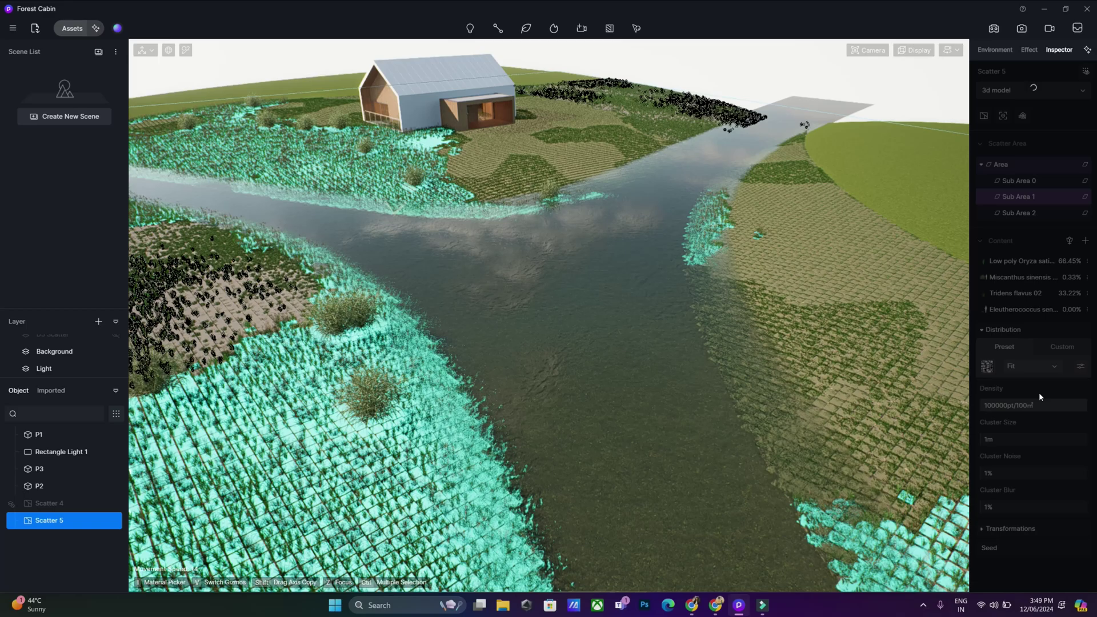
# - Increase Sub Area 1's cluster size to about 33.51 m and its cluster noise to about 11.5%
pyautogui.moveTo(602, 428); pyautogui.dragTo(540, 455, button='right')
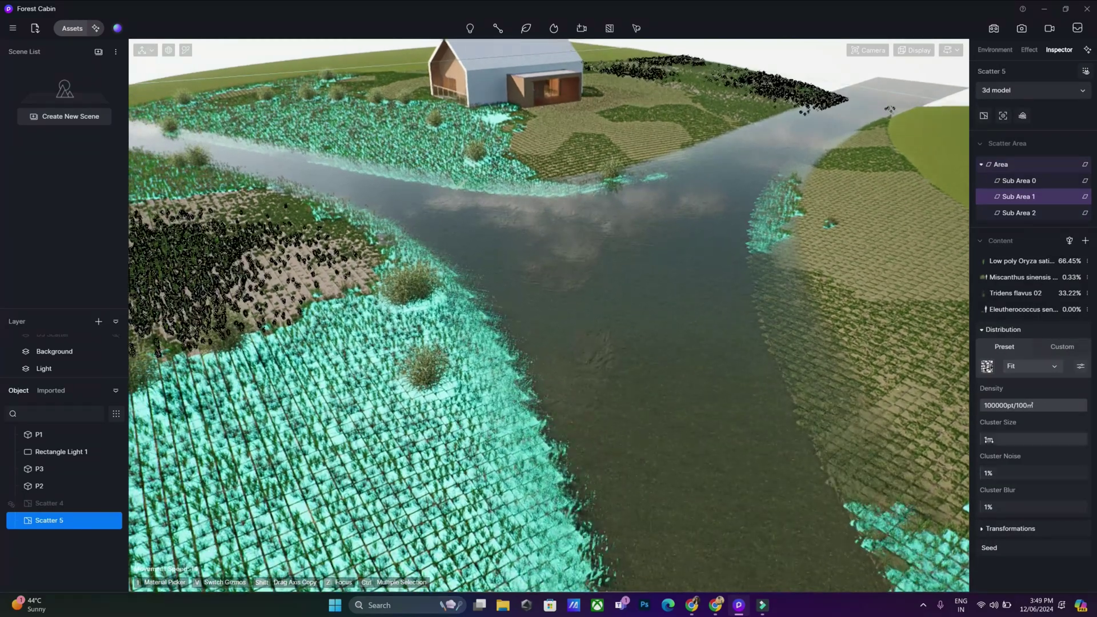
pyautogui.moveTo(988, 440); pyautogui.dragTo(988, 463)
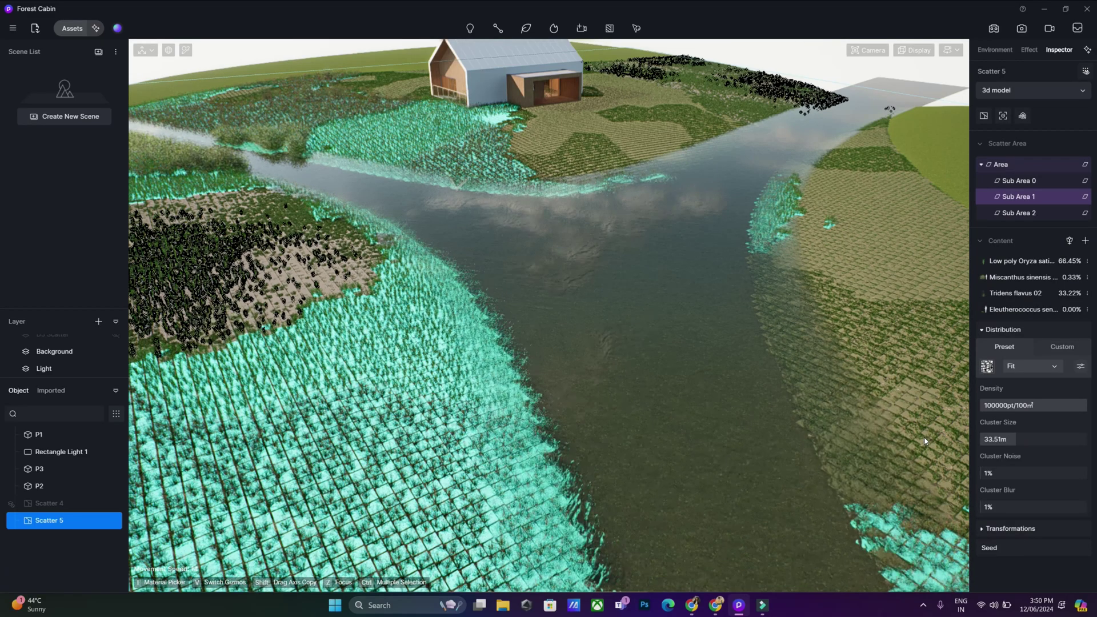
pyautogui.moveTo(988, 473); pyautogui.dragTo(990, 510)
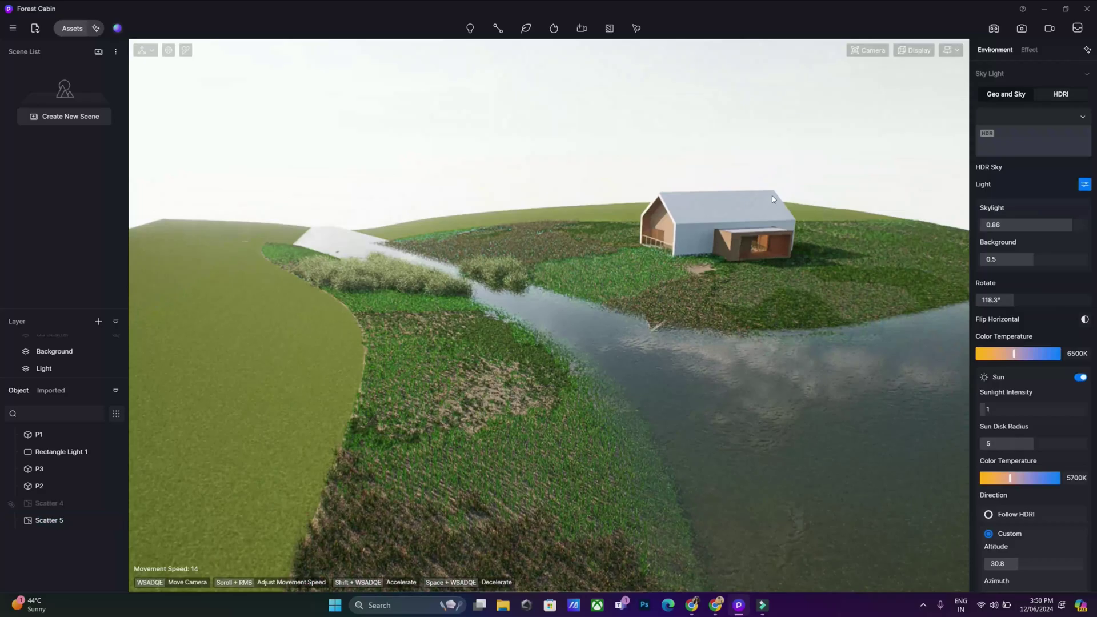
# - Browse the first three pages of nature assets for further plants suited to Sub Area 1
pyautogui.moveTo(772, 196); pyautogui.dragTo(622, 251, button='right')
pyautogui.click(442, 456)
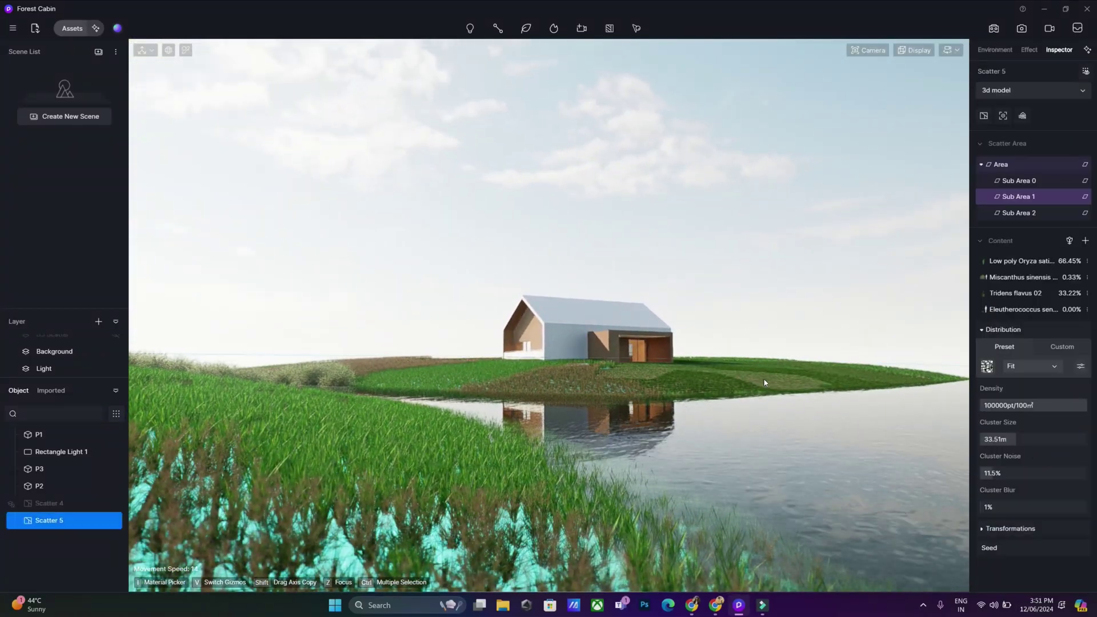
pyautogui.click(1014, 261)
pyautogui.click(988, 261)
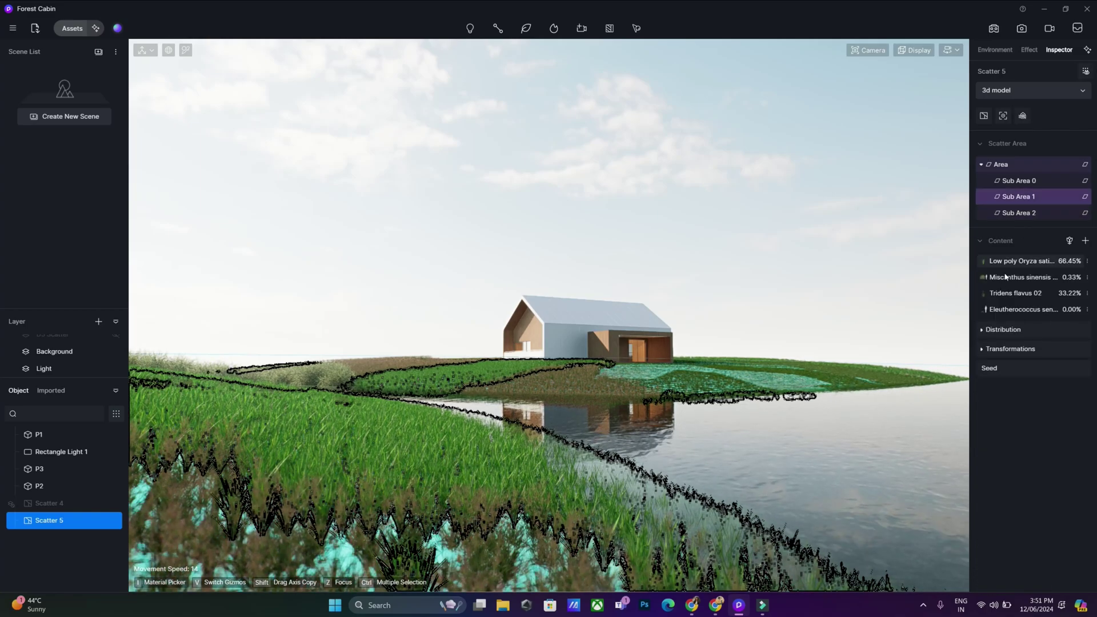
pyautogui.click(985, 262)
pyautogui.click(1085, 240)
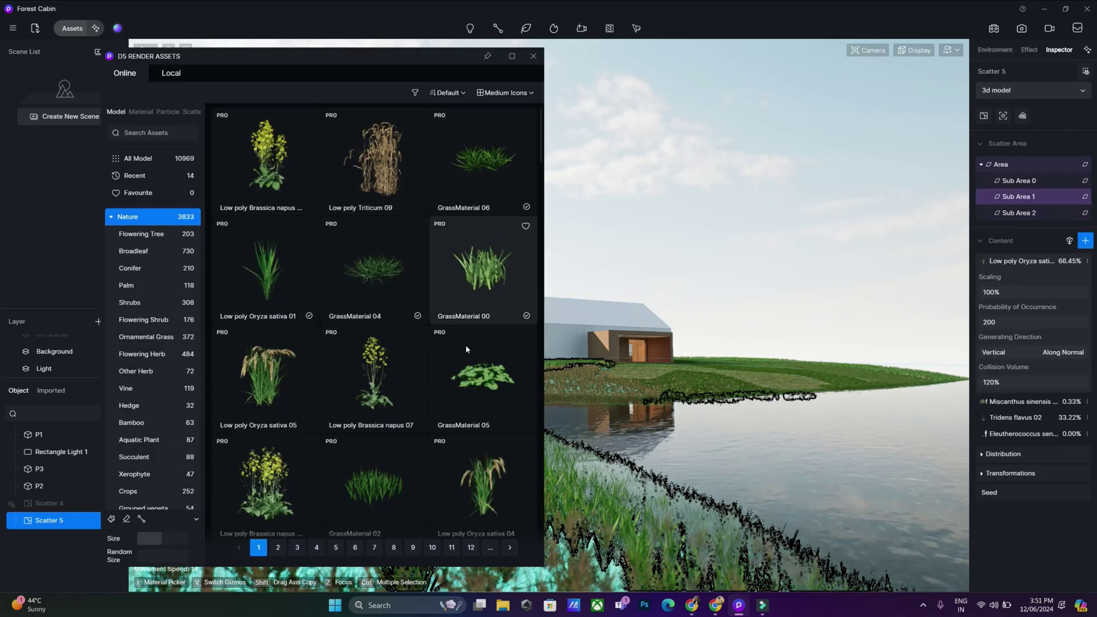
pyautogui.moveTo(541, 148); pyautogui.dragTo(551, 551)
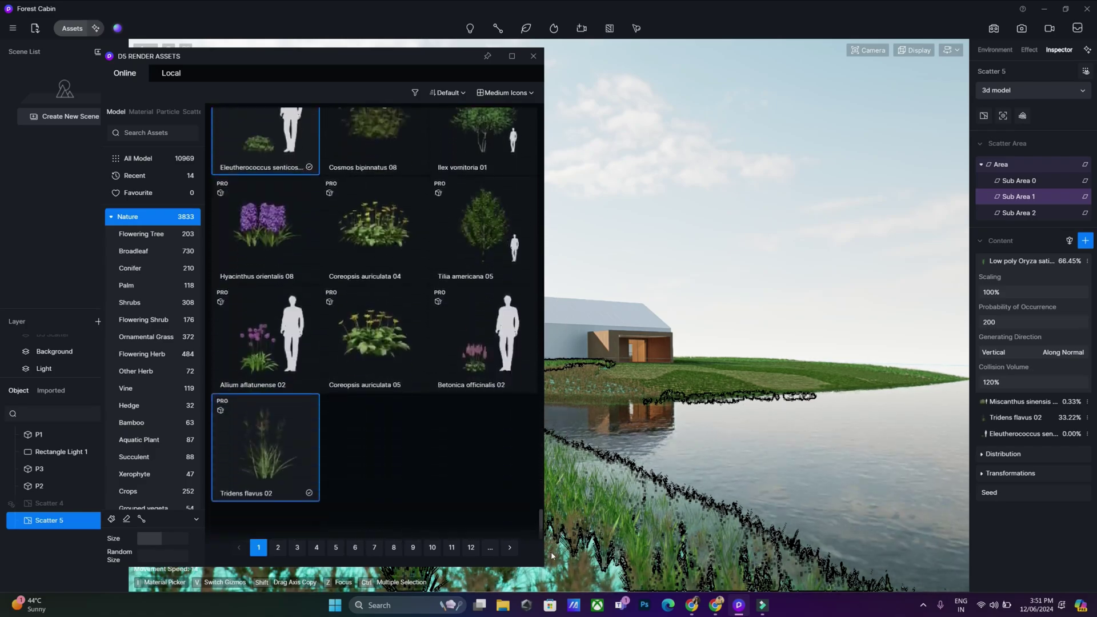
pyautogui.click(510, 547)
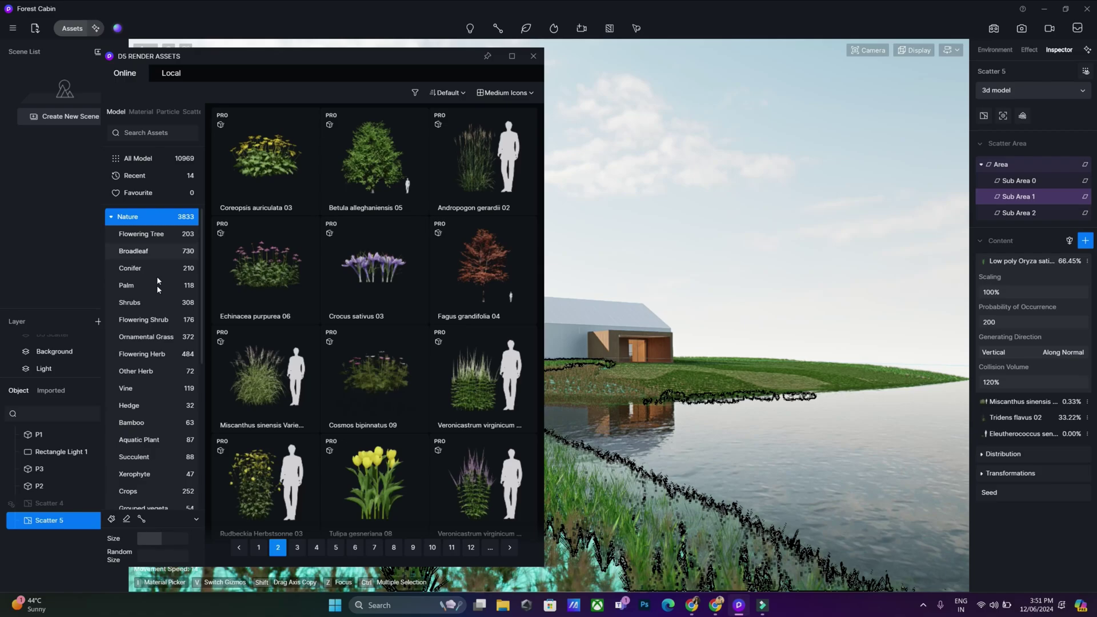
pyautogui.scroll(-3, 152, 478)
pyautogui.scroll(3, 152, 479)
pyautogui.moveTo(541, 117); pyautogui.dragTo(529, 524)
pyautogui.click(298, 547)
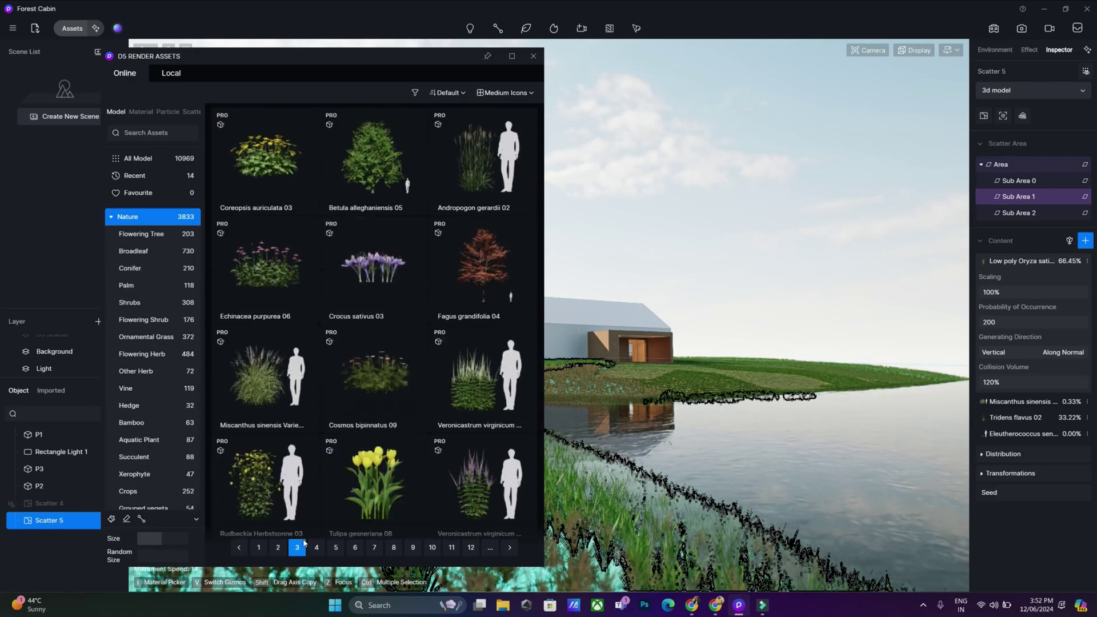
pyautogui.scroll(-1, 488, 233)
pyautogui.scroll(-2, 488, 234)
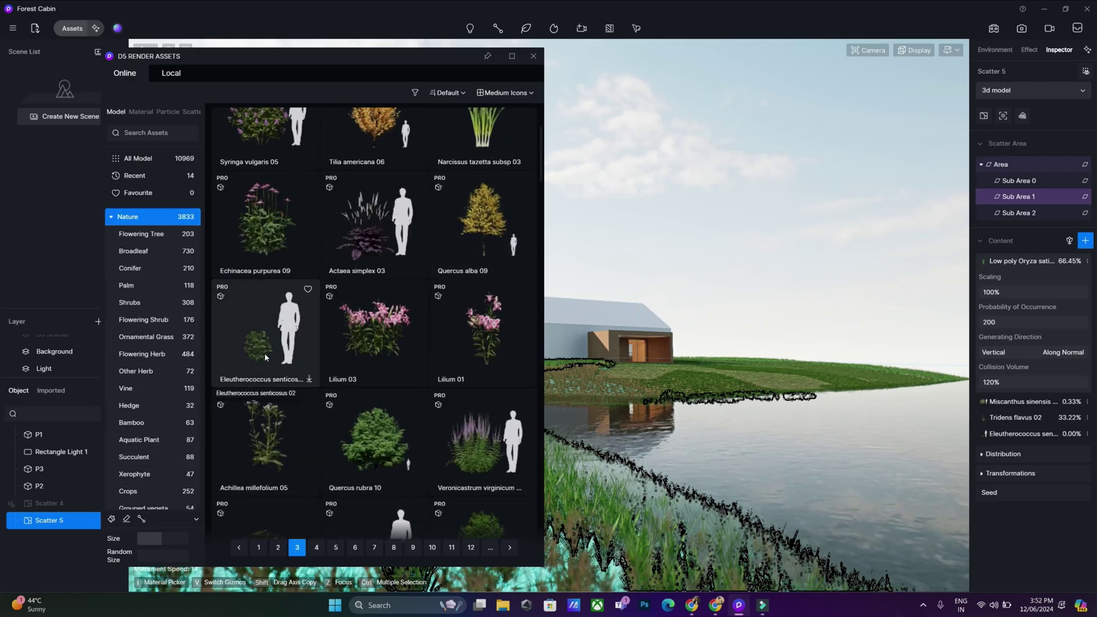
pyautogui.click(533, 55)
pyautogui.scroll(5, 537, 323)
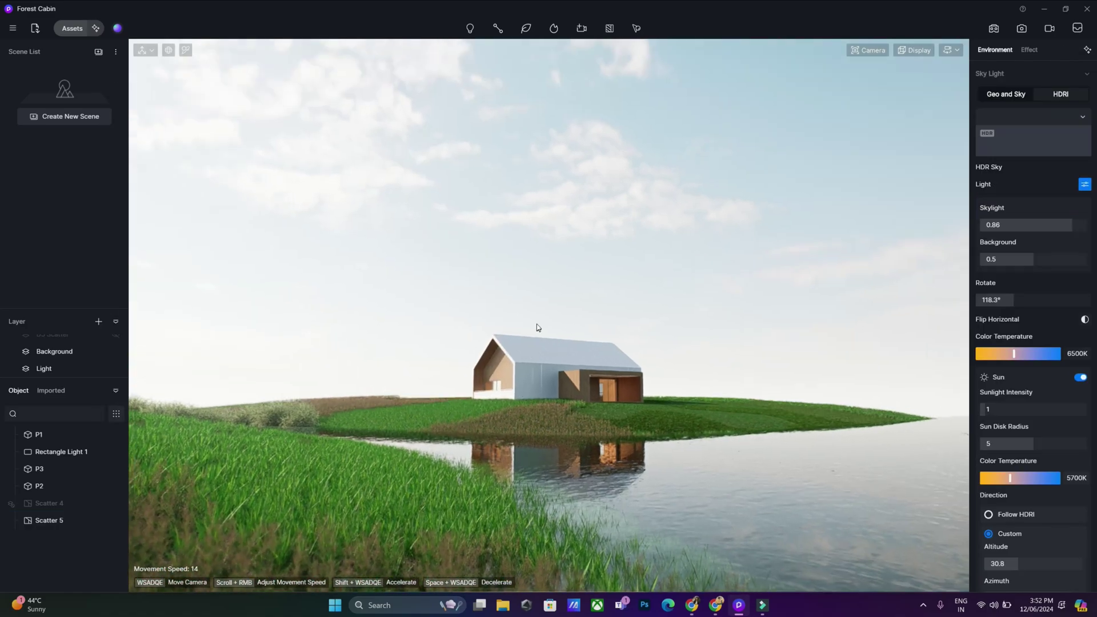
pyautogui.moveTo(530, 303); pyautogui.dragTo(531, 520, button='right')
pyautogui.scroll(-8, 475, 270)
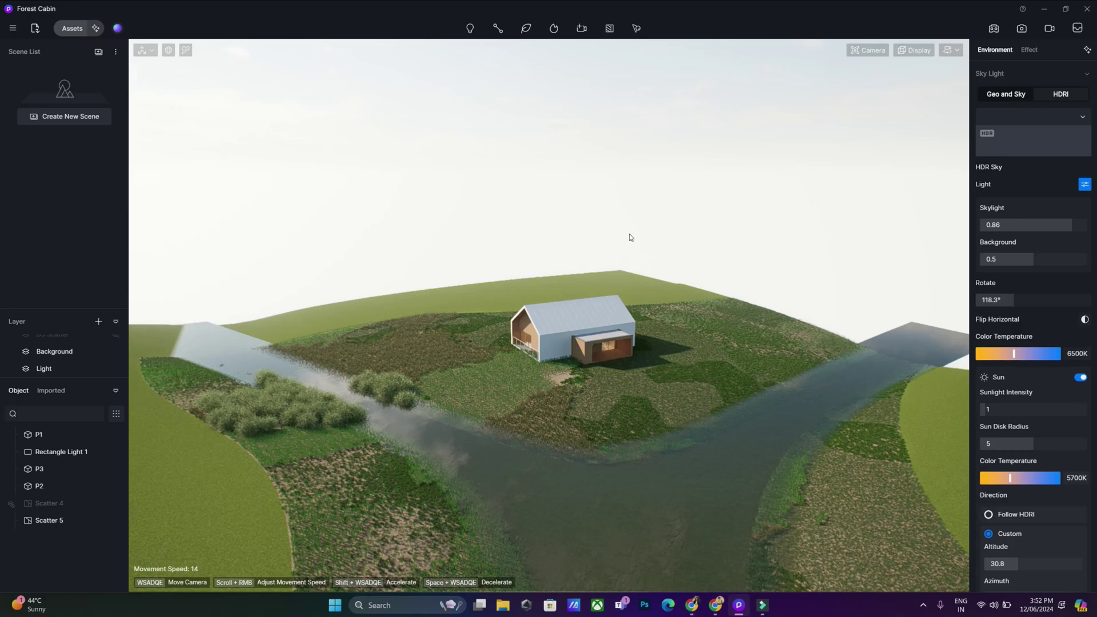
pyautogui.click(635, 34)
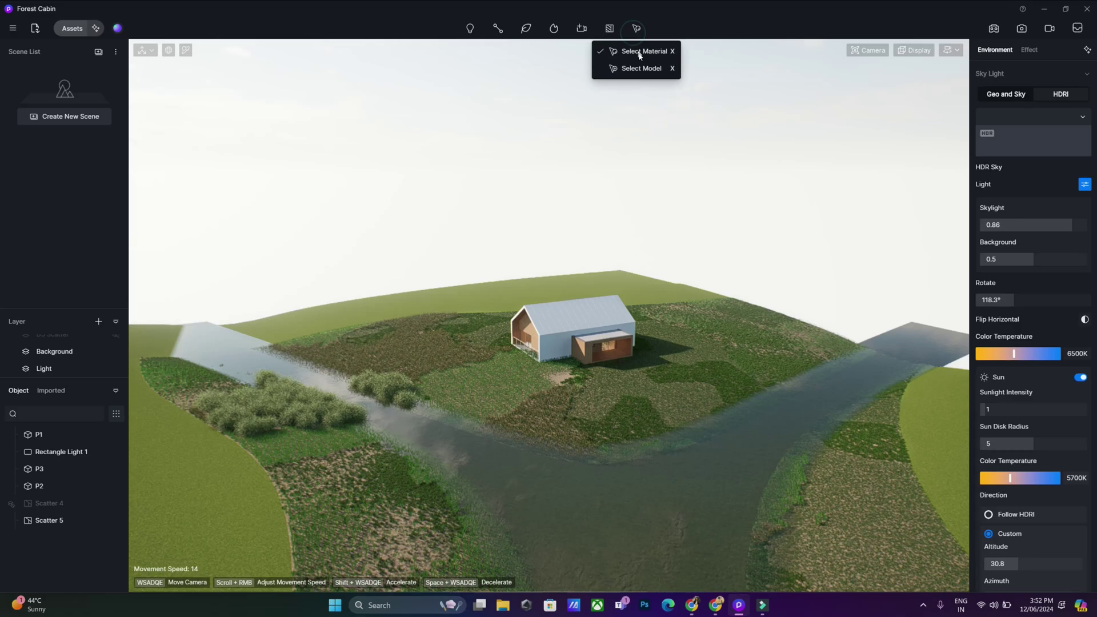
pyautogui.click(611, 224)
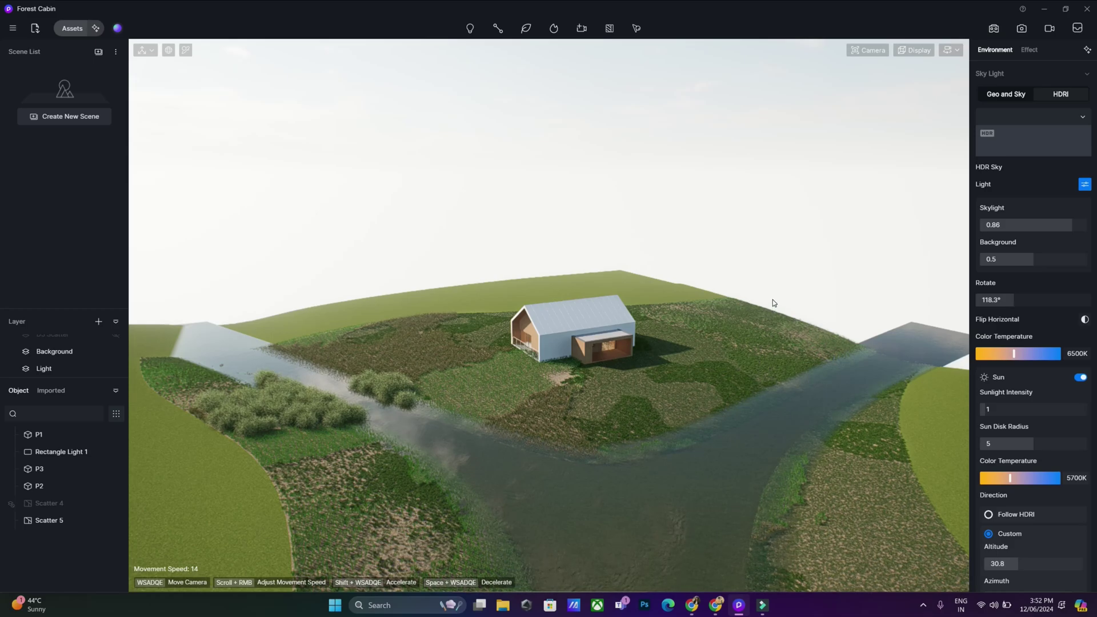
# - Create a model-based scatter area from the green terrain behind the cabin
pyautogui.click(634, 26)
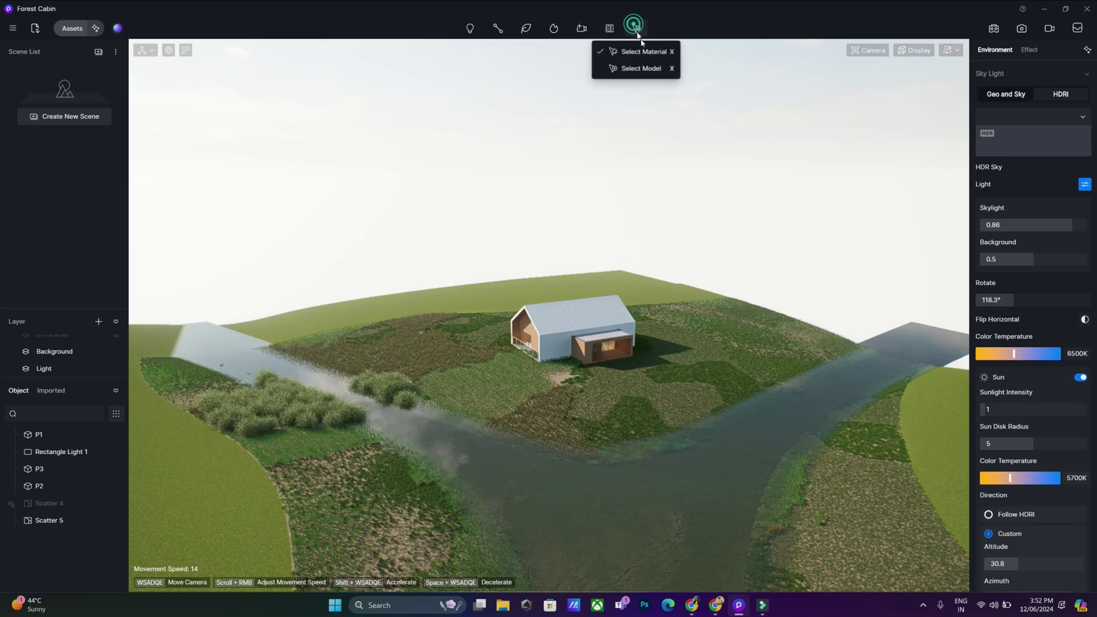
pyautogui.click(641, 69)
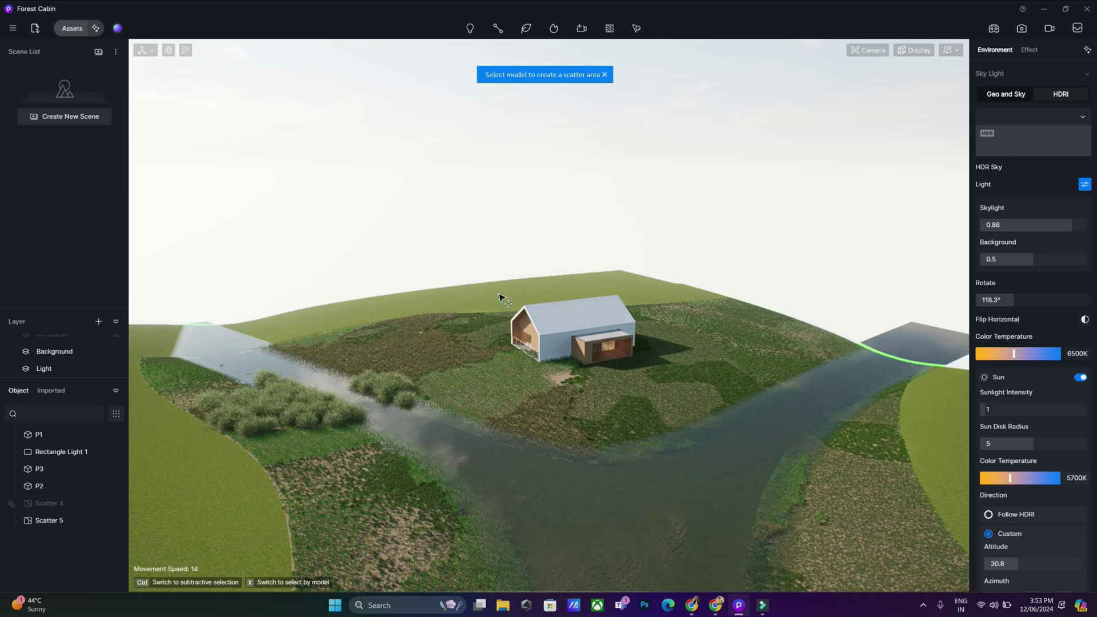
pyautogui.click(528, 296)
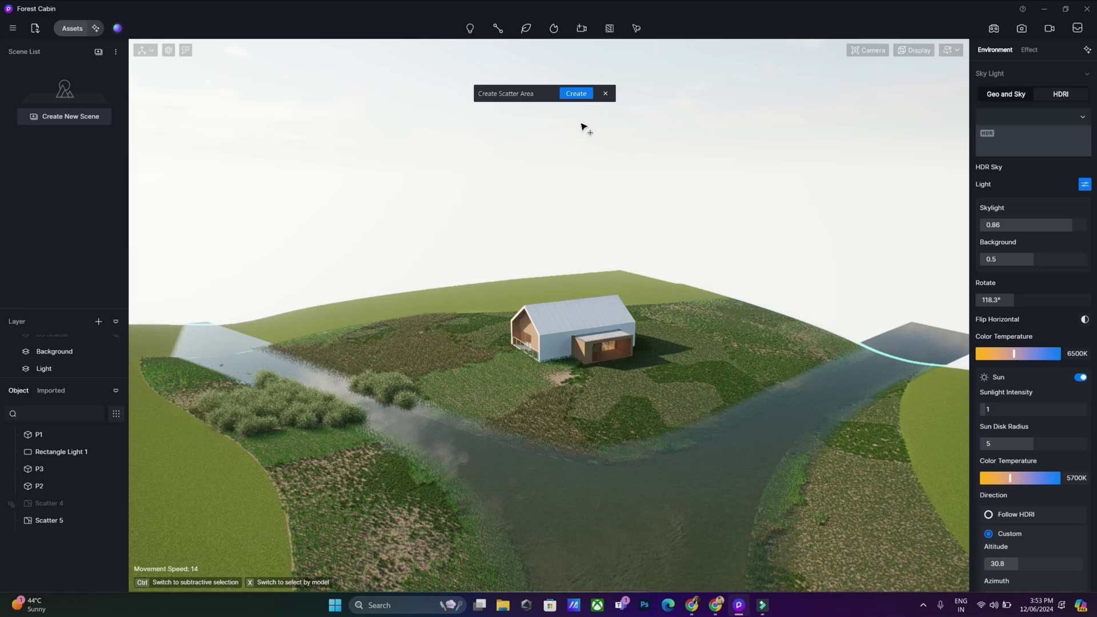
pyautogui.click(577, 100)
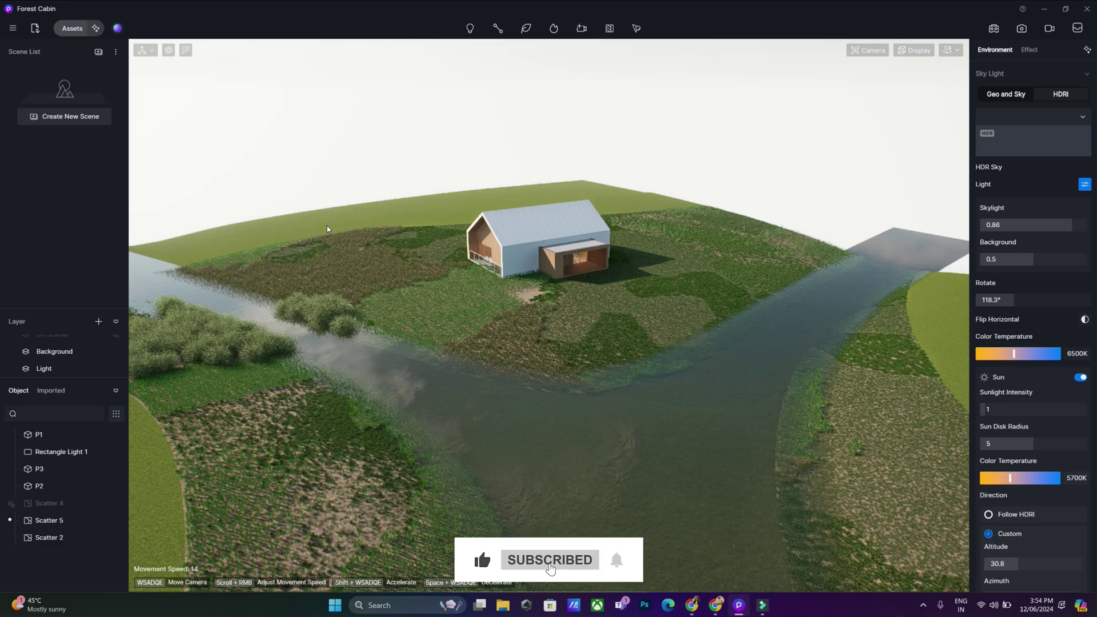
pyautogui.click(635, 30)
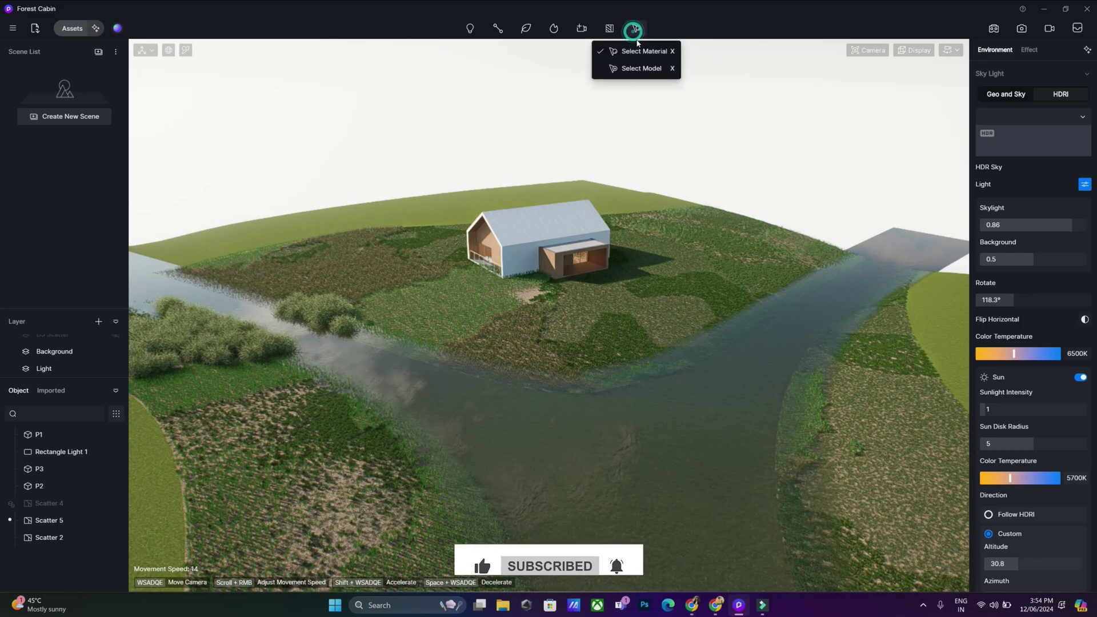
pyautogui.click(642, 50)
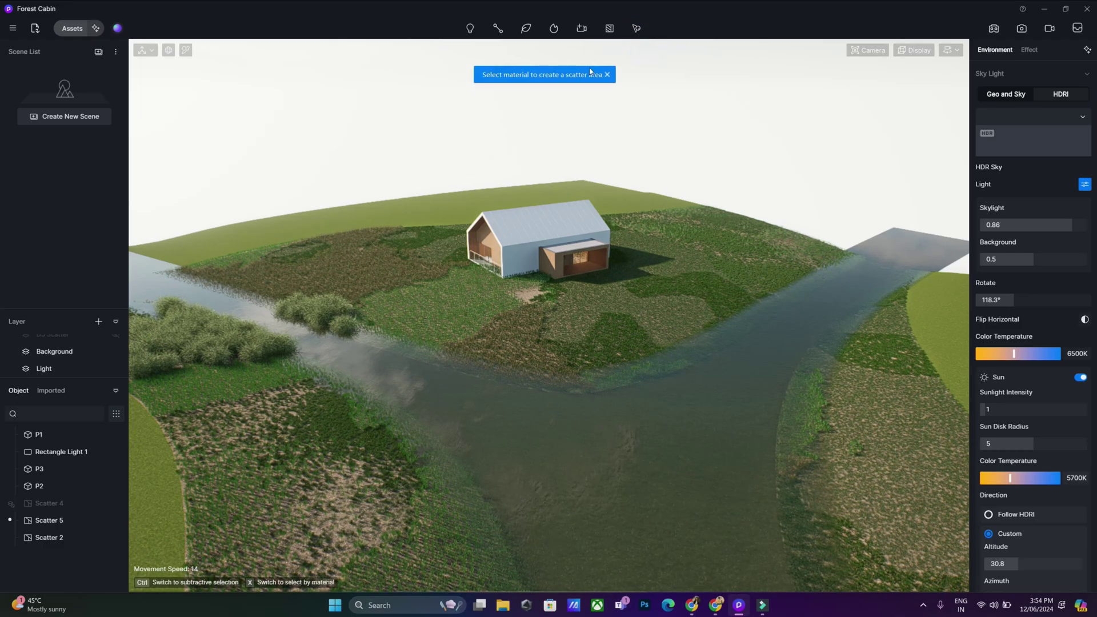
pyautogui.click(485, 197)
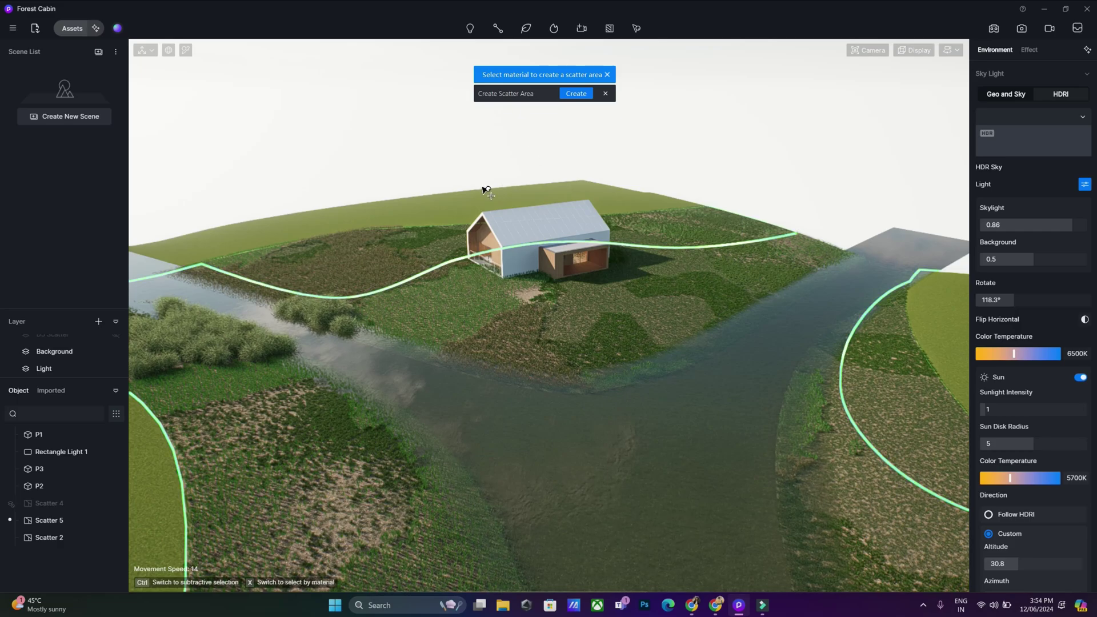
pyautogui.moveTo(590, 188); pyautogui.dragTo(575, 110, button='right')
pyautogui.scroll(4, 576, 111)
pyautogui.click(609, 97)
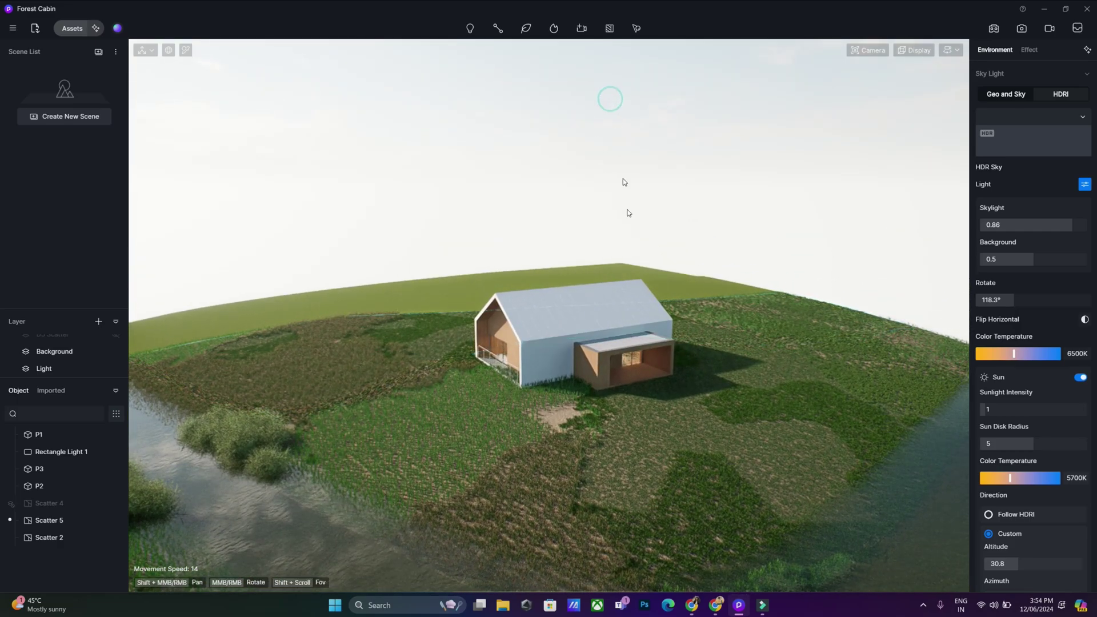
# - Create a material-based scatter area from the plain green ground behind the cabin
pyautogui.moveTo(629, 213); pyautogui.dragTo(614, 154, button='right')
pyautogui.scroll(5, 622, 185)
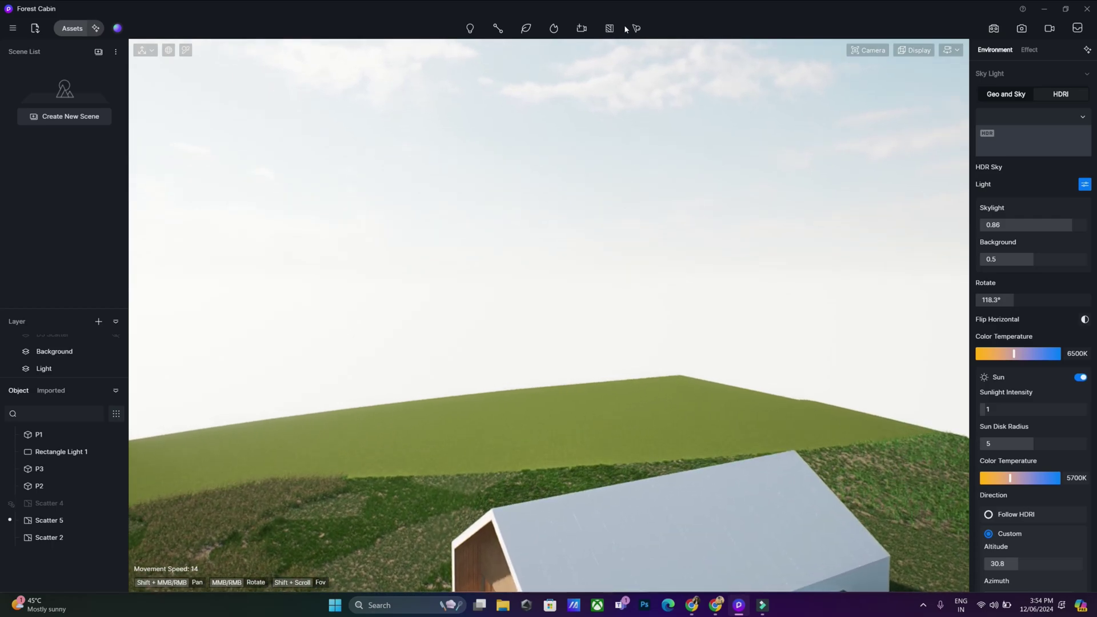
pyautogui.click(636, 28)
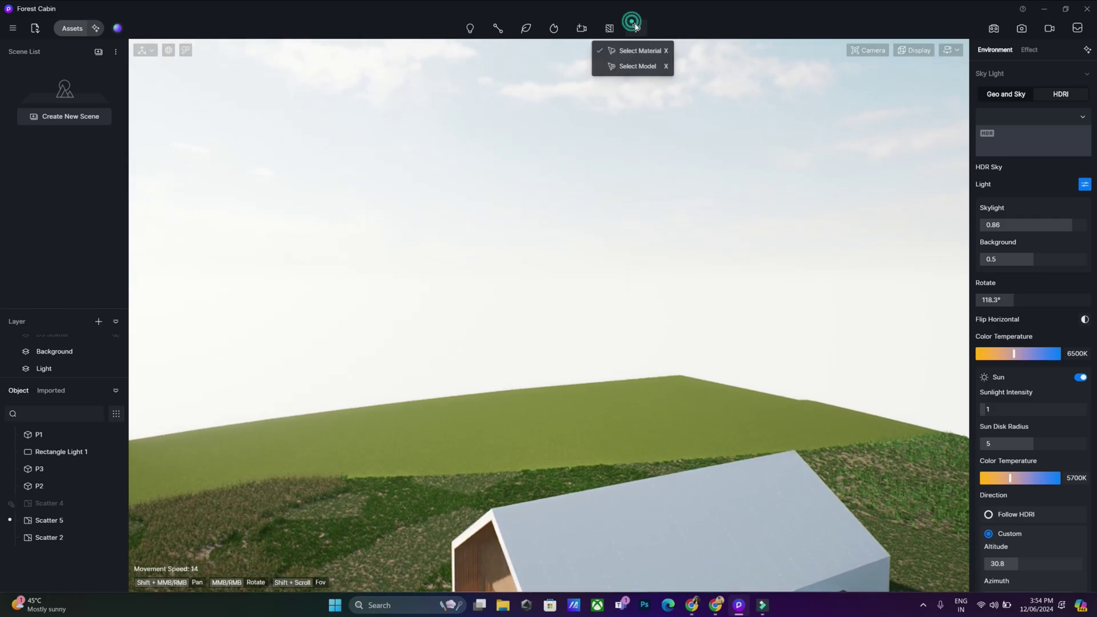
pyautogui.click(638, 68)
pyautogui.click(636, 28)
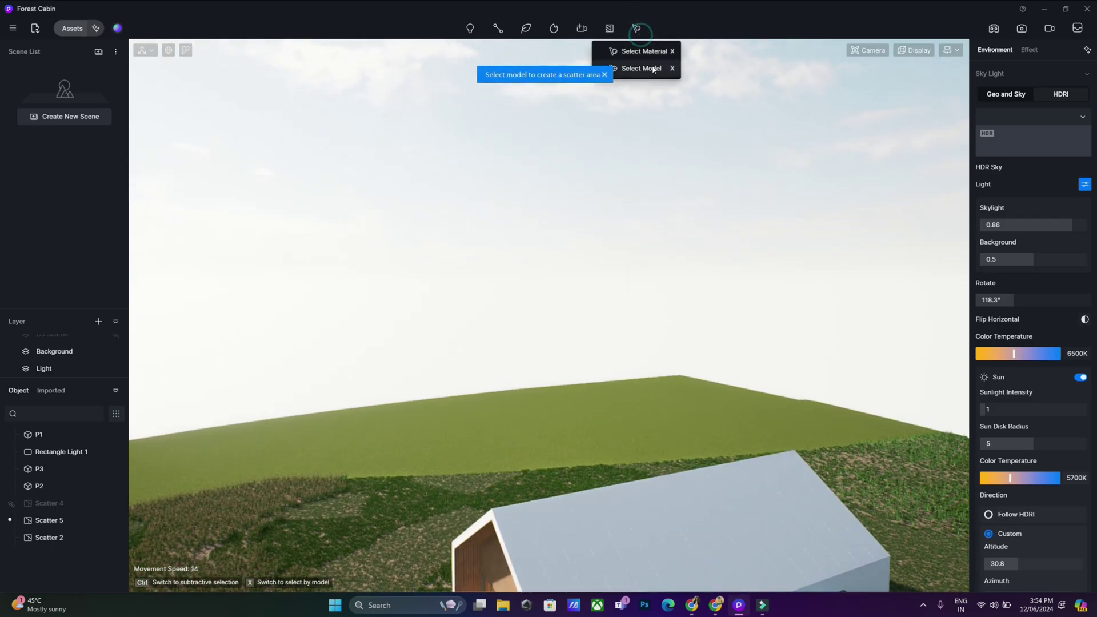
pyautogui.click(639, 50)
pyautogui.click(664, 386)
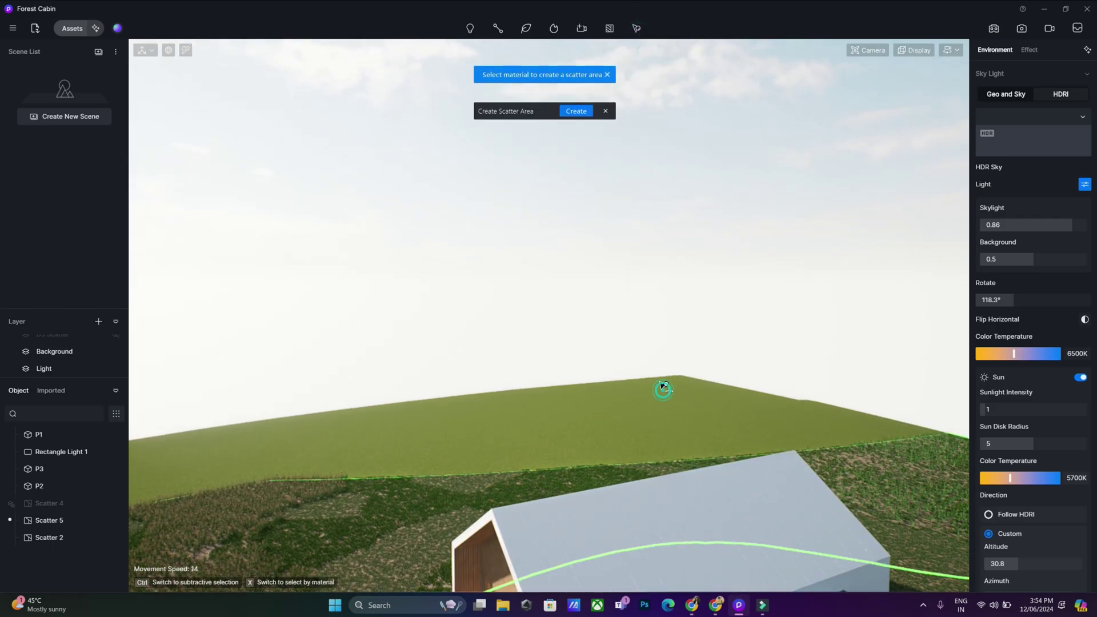
pyautogui.scroll(-5, 582, 139)
pyautogui.scroll(-5, 621, 251)
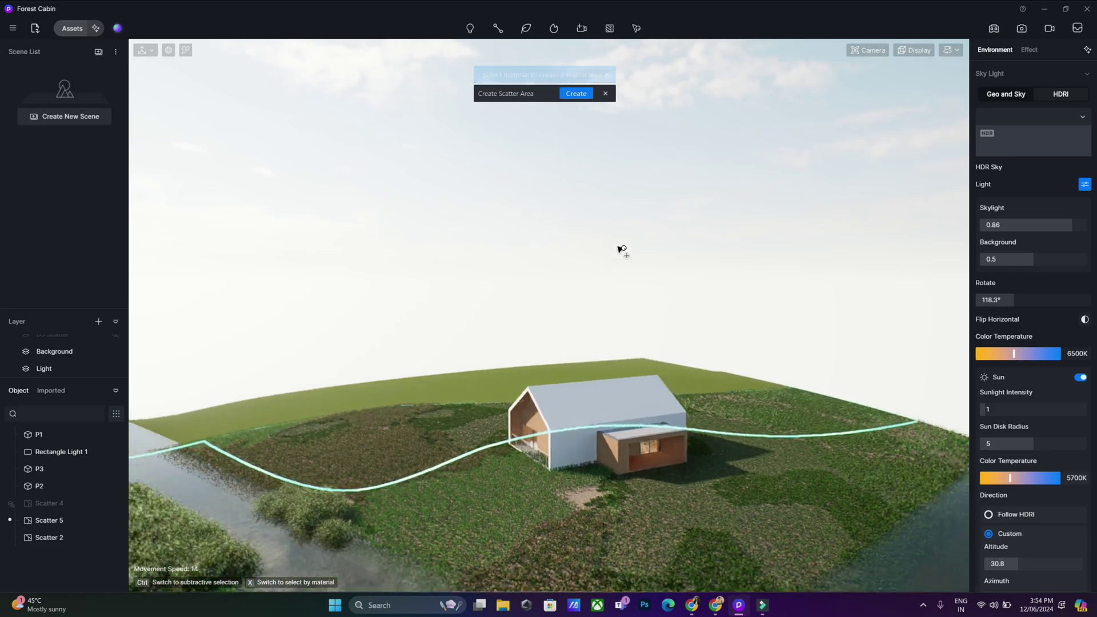
pyautogui.scroll(-3, 617, 243)
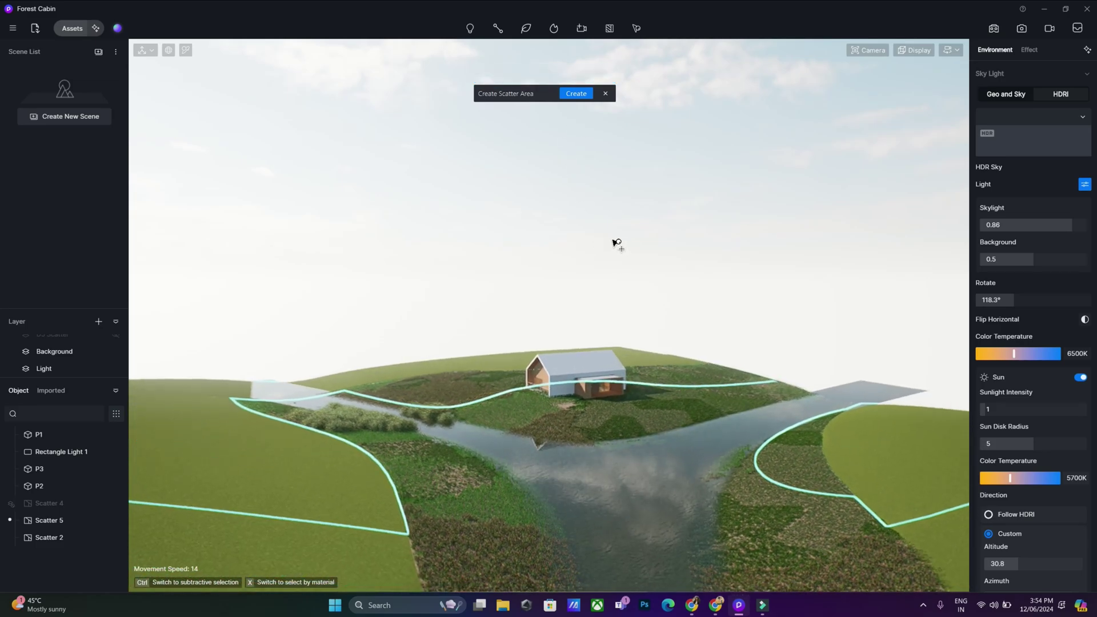
pyautogui.click(574, 96)
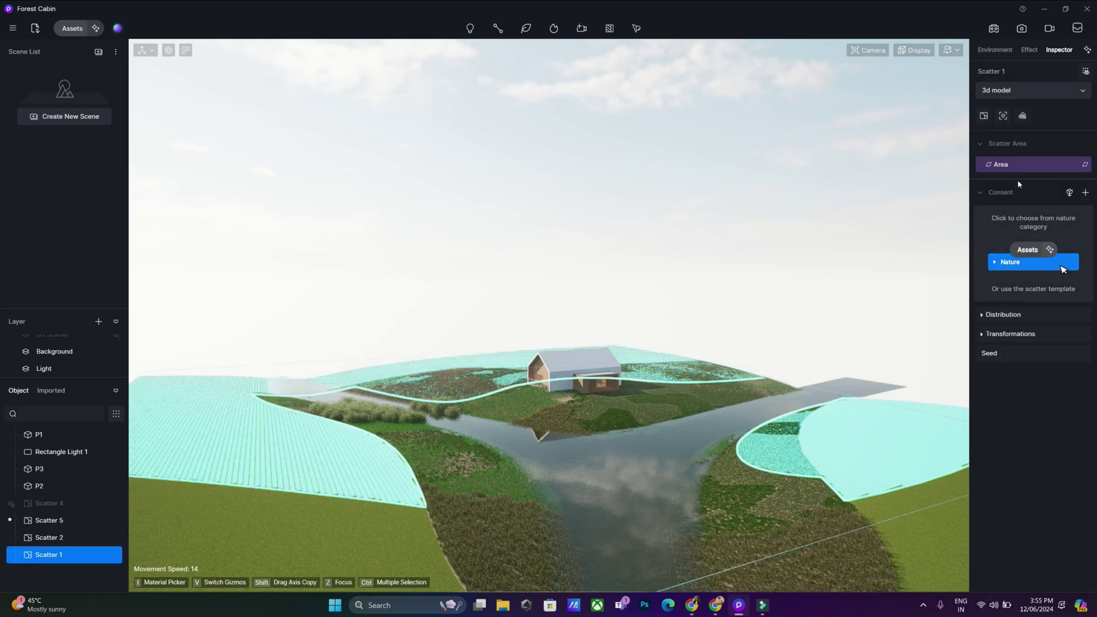
# - Add the Tilia americana 01 tree from the nature assets to the new green-ground scatter
pyautogui.click(1010, 265)
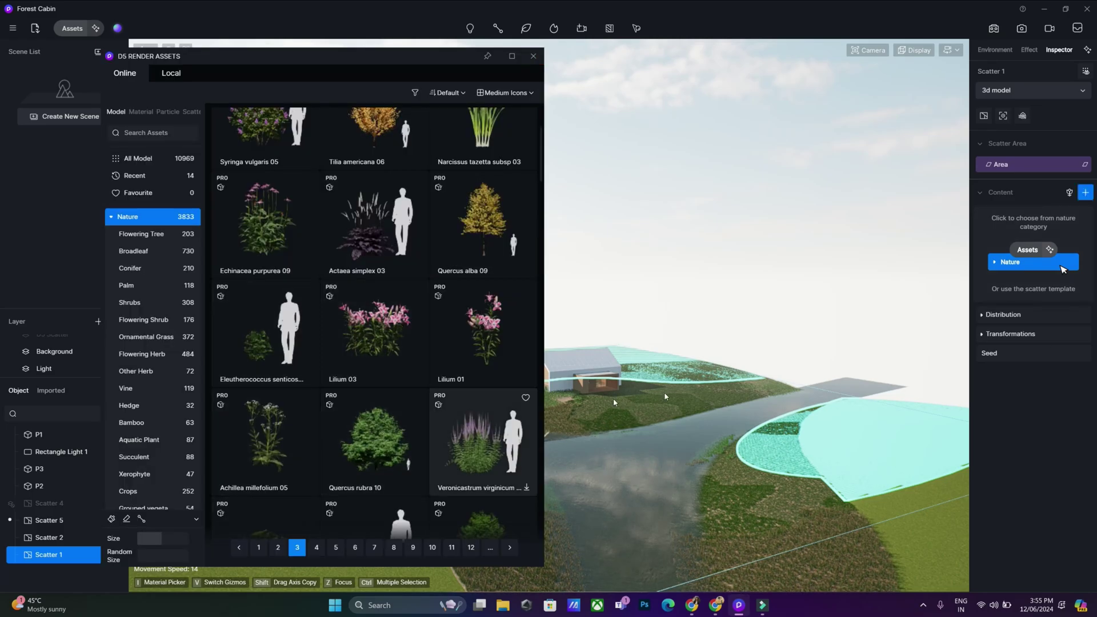
pyautogui.scroll(-3, 393, 449)
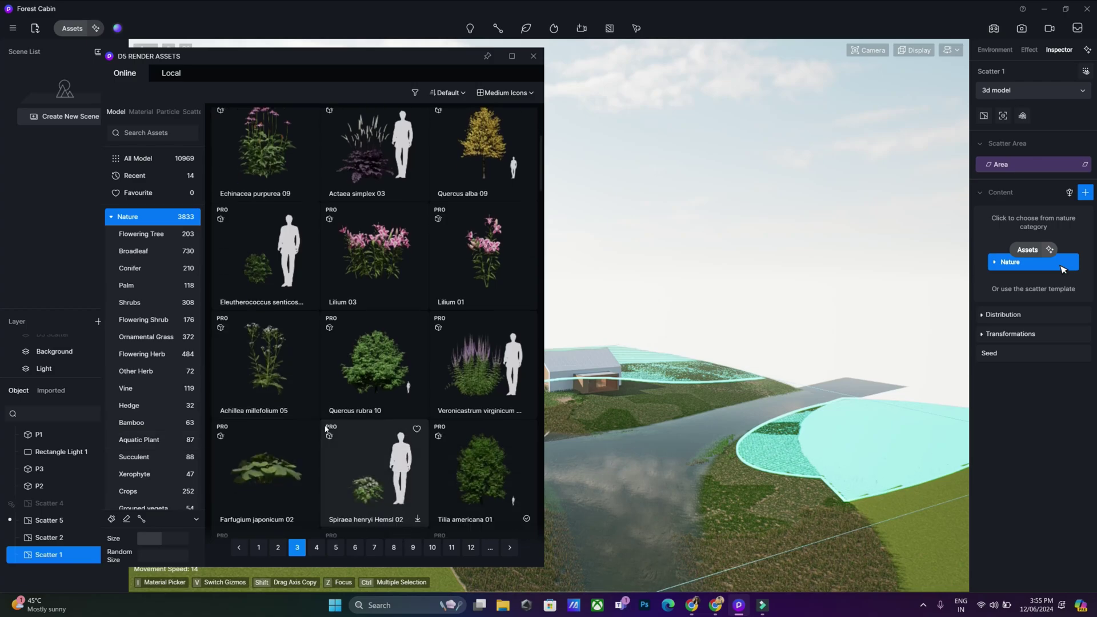
pyautogui.click(477, 320)
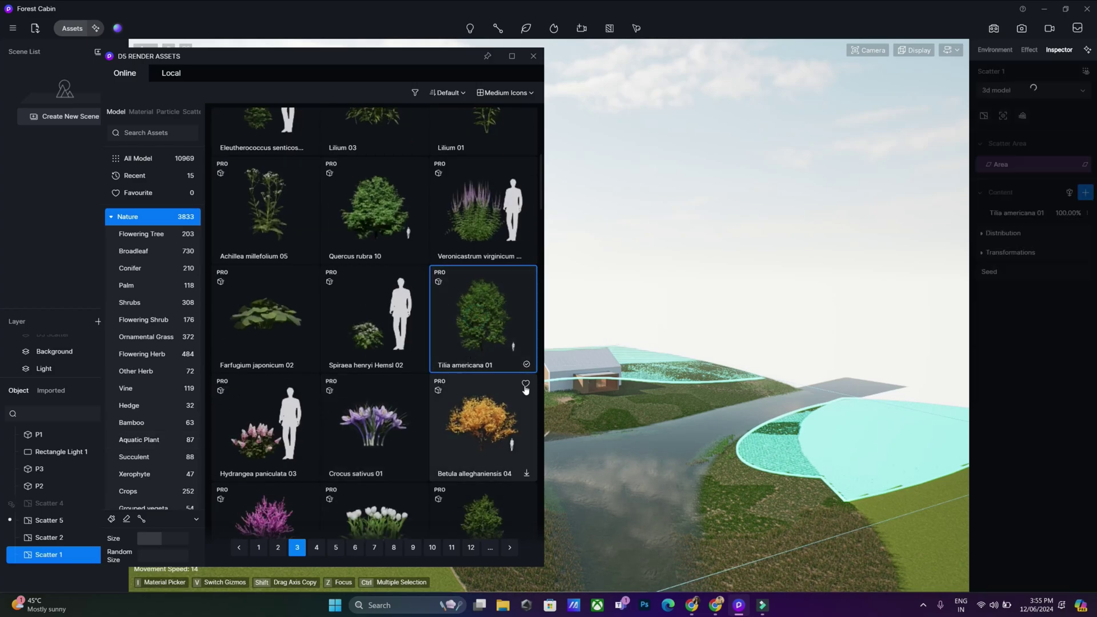
pyautogui.scroll(-1, 496, 409)
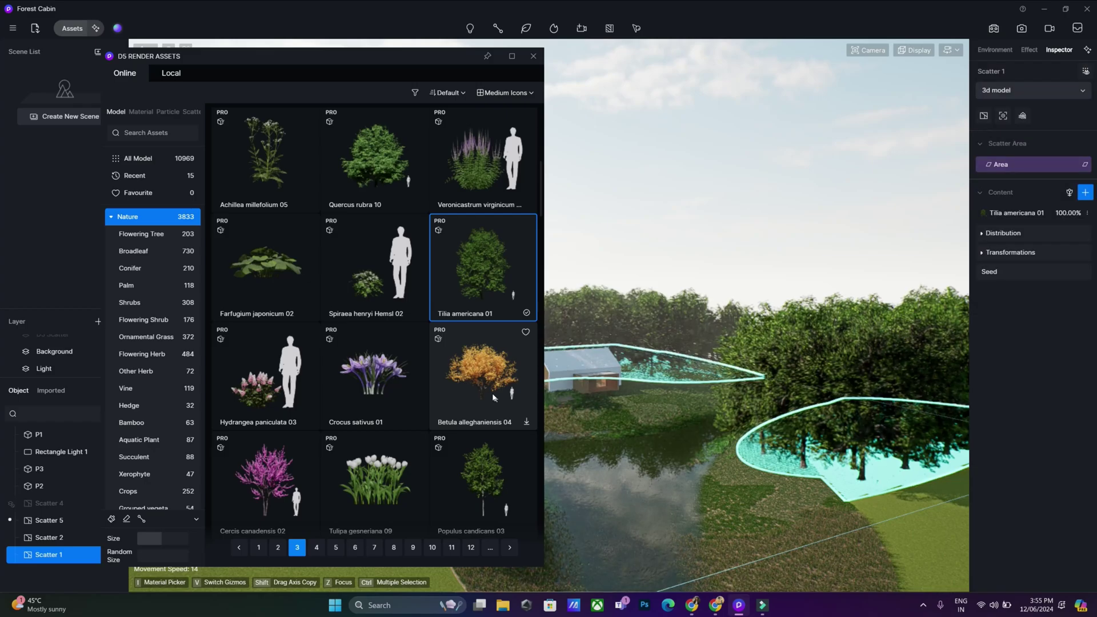
pyautogui.press('z')
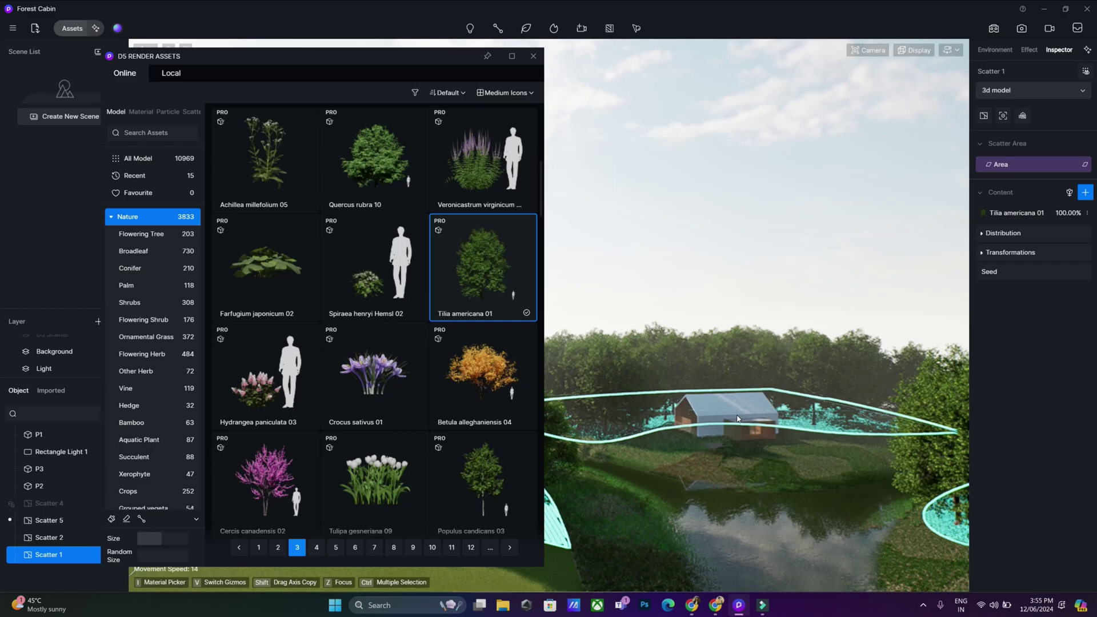
# - Find the Quercus alba 06 tree further down the nature assets and download it
pyautogui.scroll(-2, 469, 412)
pyautogui.scroll(-4, 471, 409)
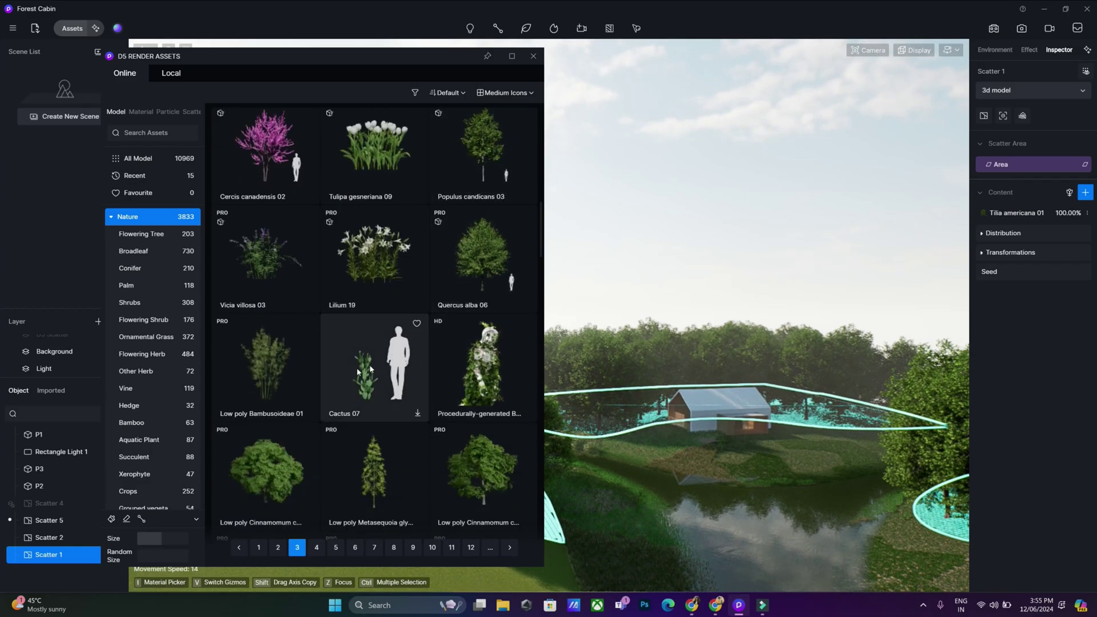
pyautogui.scroll(2, 503, 320)
pyautogui.click(486, 357)
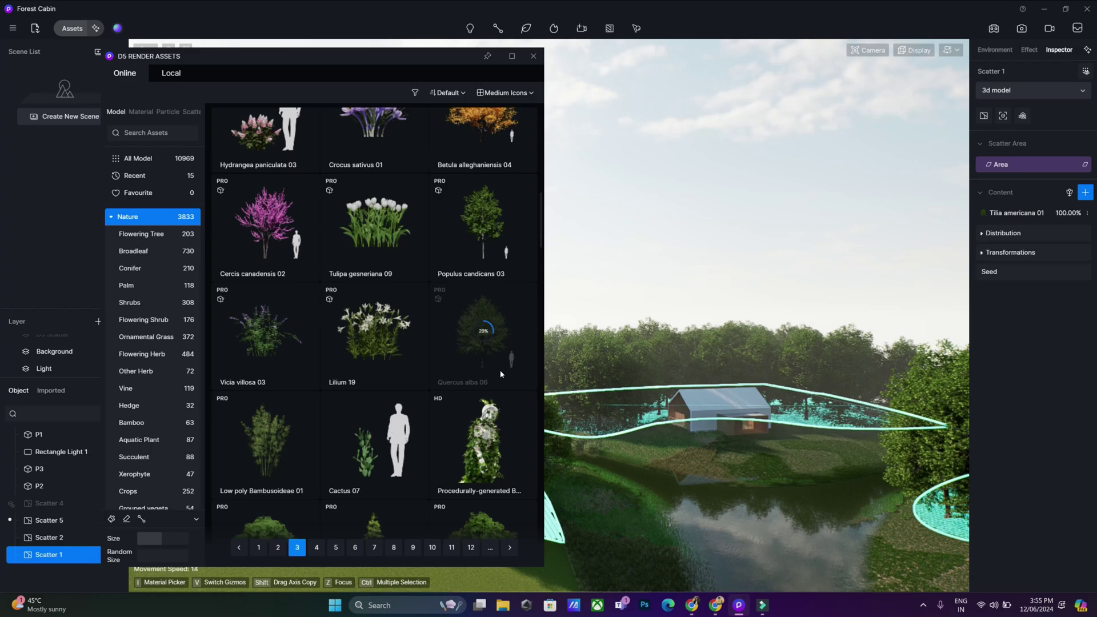
pyautogui.scroll(-3, 500, 374)
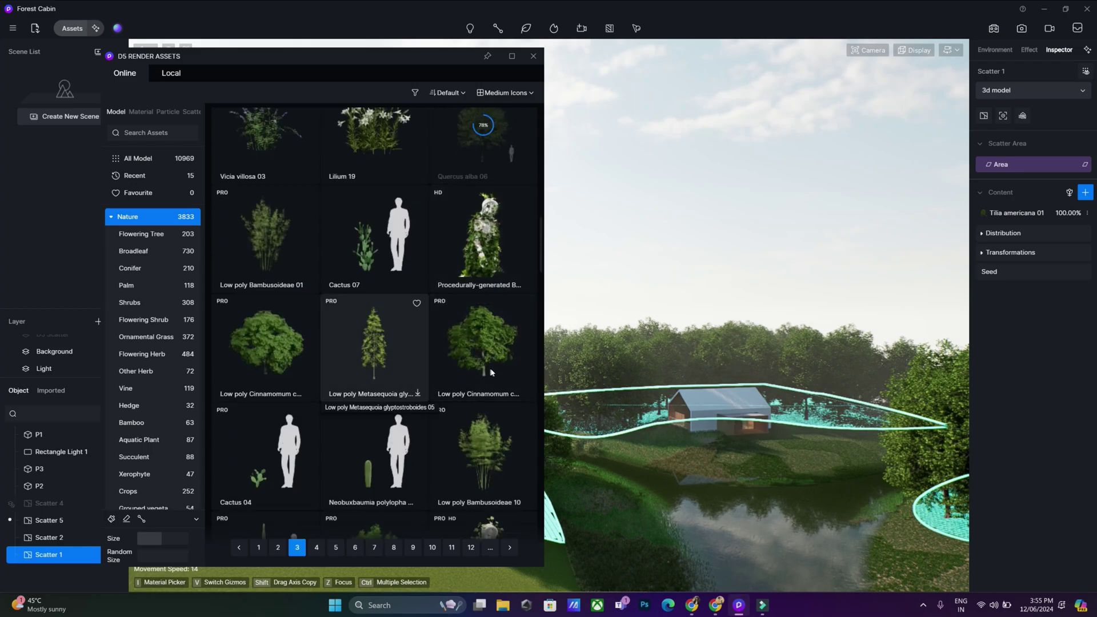
pyautogui.scroll(-2, 492, 370)
pyautogui.scroll(3, 487, 379)
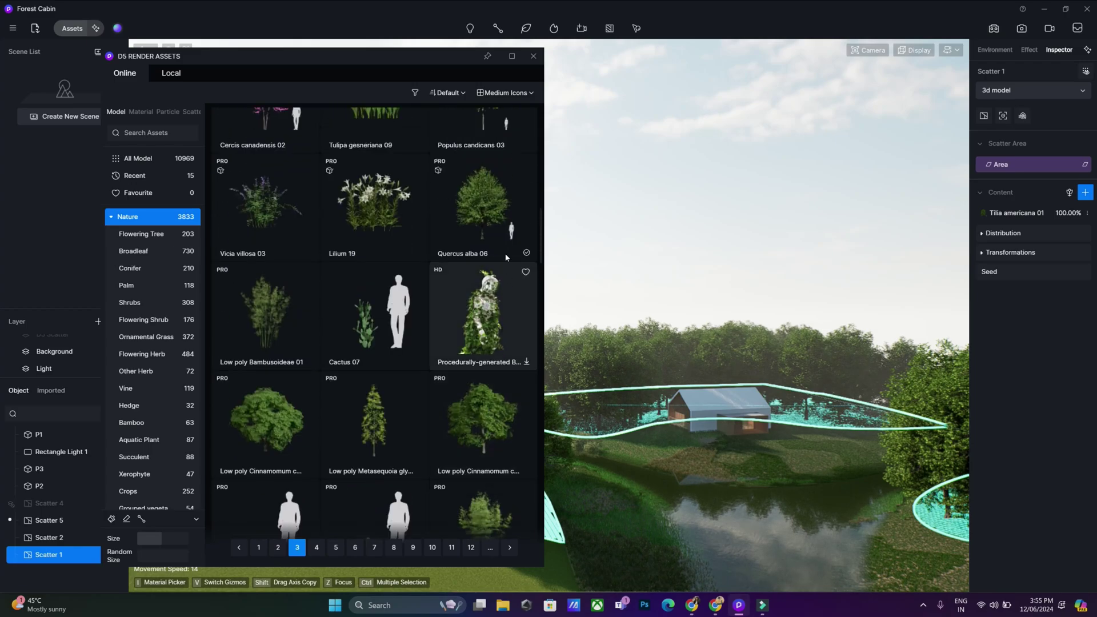
pyautogui.scroll(1, 505, 257)
# - Download the Populus candicans 03 tree and add both it and Quercus alba 06 to the tree scatter
pyautogui.click(489, 173)
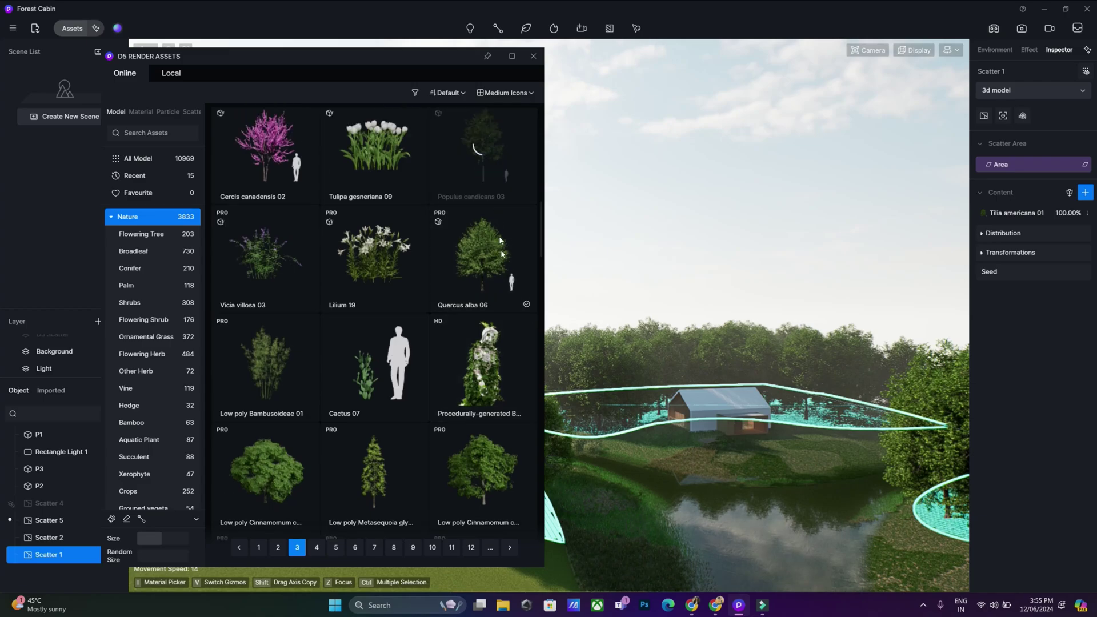
pyautogui.scroll(1, 513, 333)
pyautogui.click(495, 332)
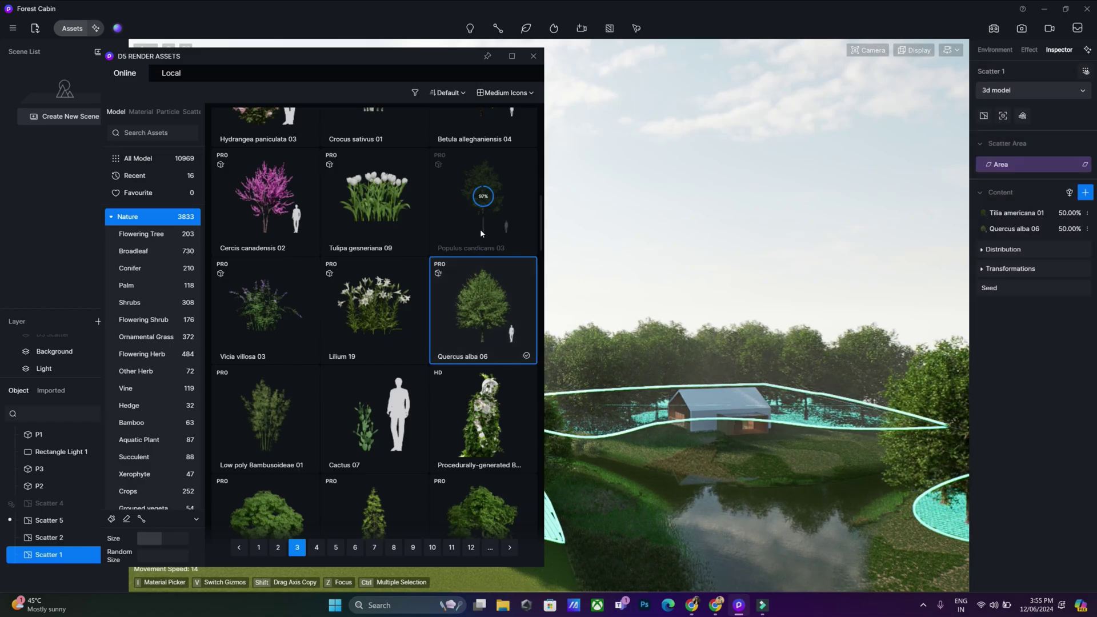
pyautogui.click(475, 210)
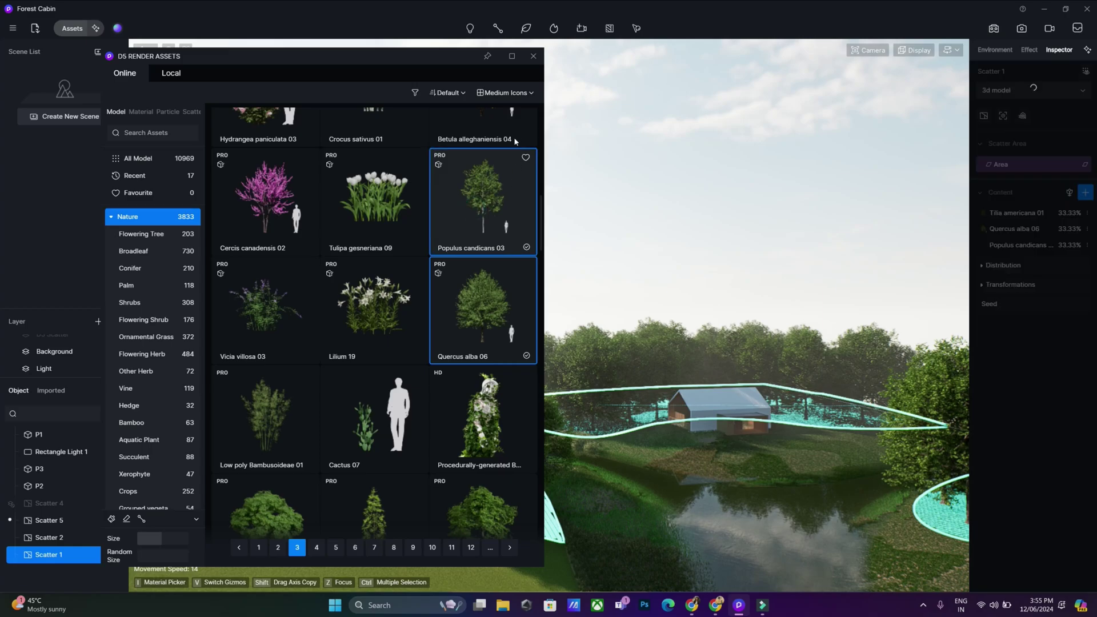
pyautogui.click(533, 56)
# - Set the tree scatter's density to 5 points per 100 m² and apply the blurred blotchy pattern from the preset library
pyautogui.scroll(5, 683, 543)
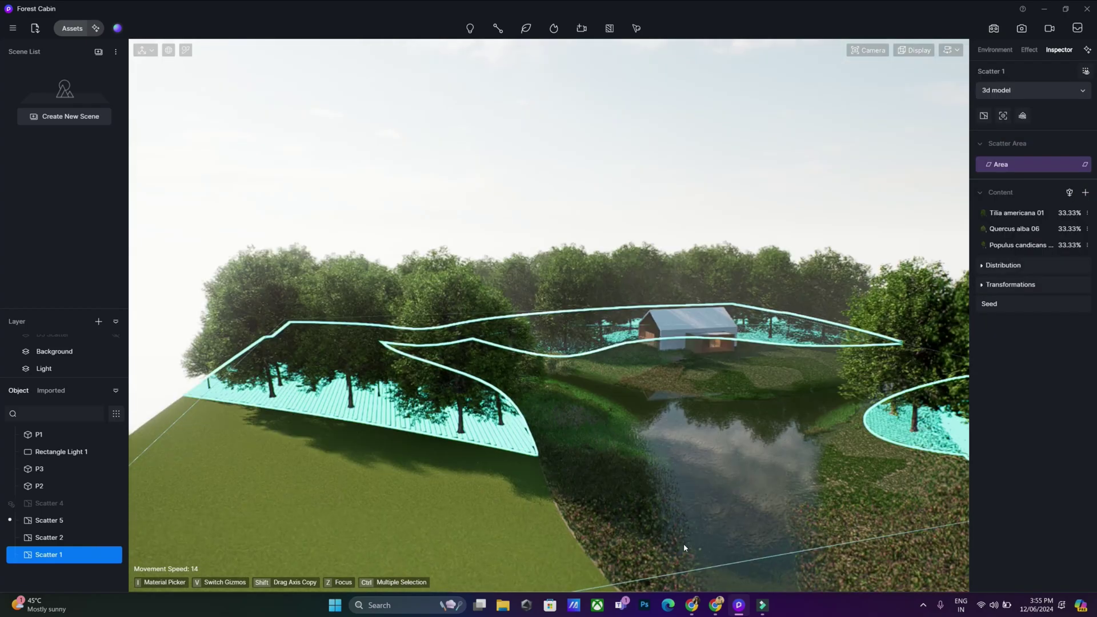
pyautogui.scroll(8, 654, 539)
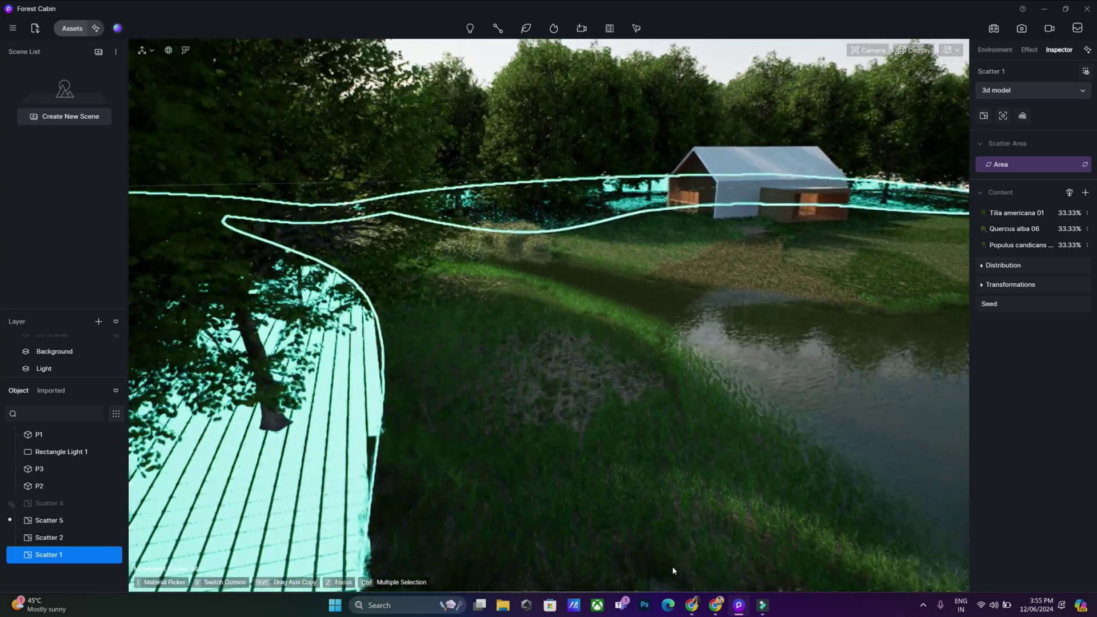
pyautogui.scroll(5, 694, 585)
pyautogui.moveTo(701, 574); pyautogui.dragTo(702, 368, button='right')
pyautogui.press('d')
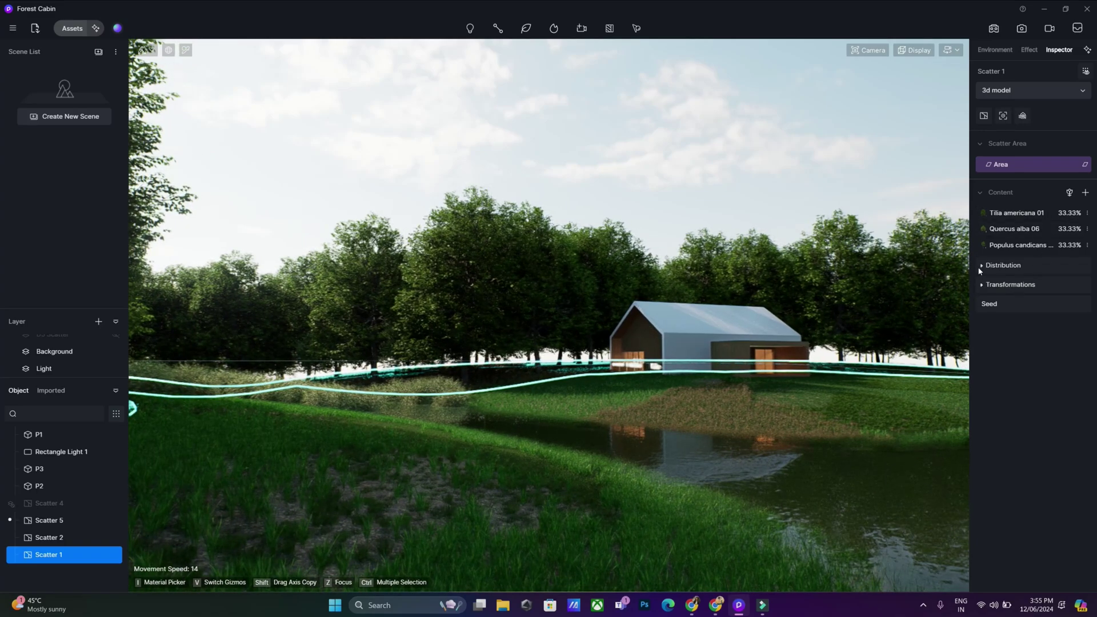
pyautogui.click(979, 268)
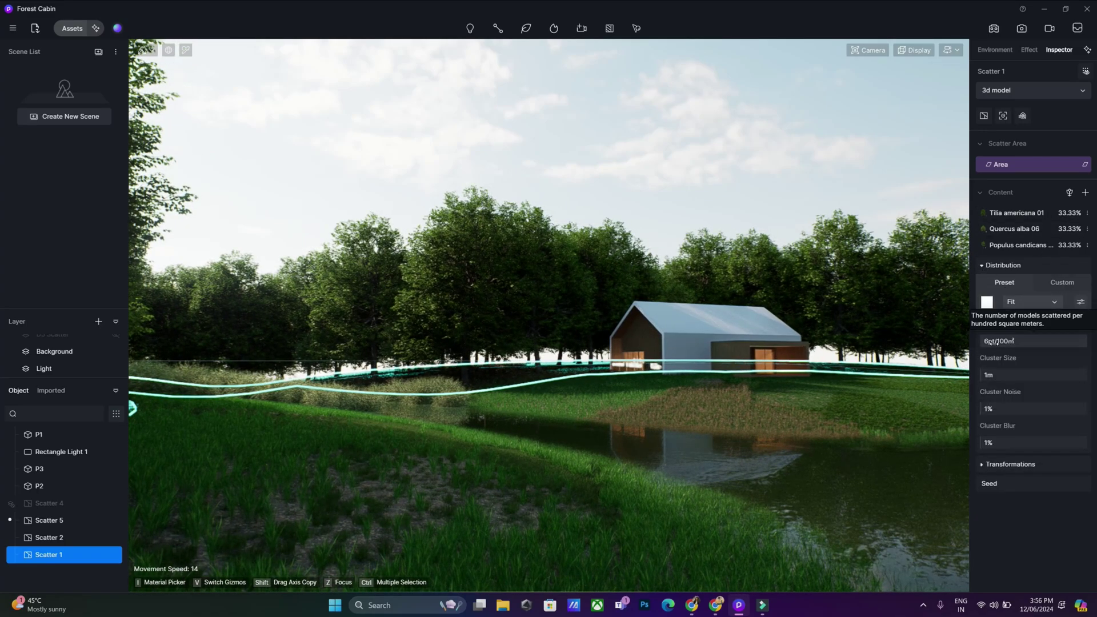
pyautogui.click(994, 341)
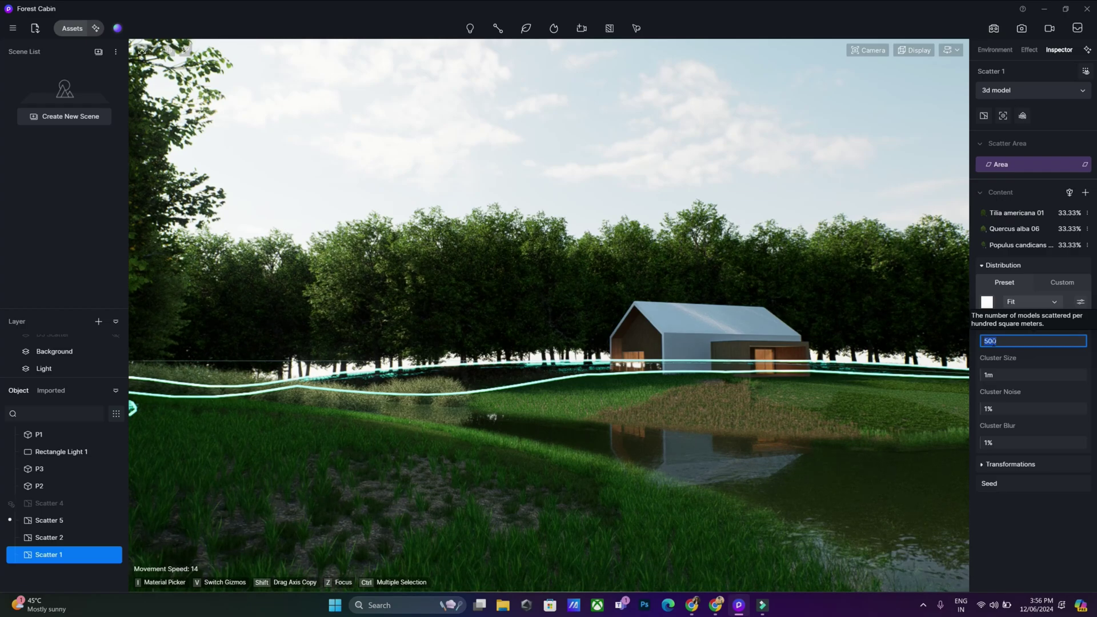
pyautogui.press('Return')
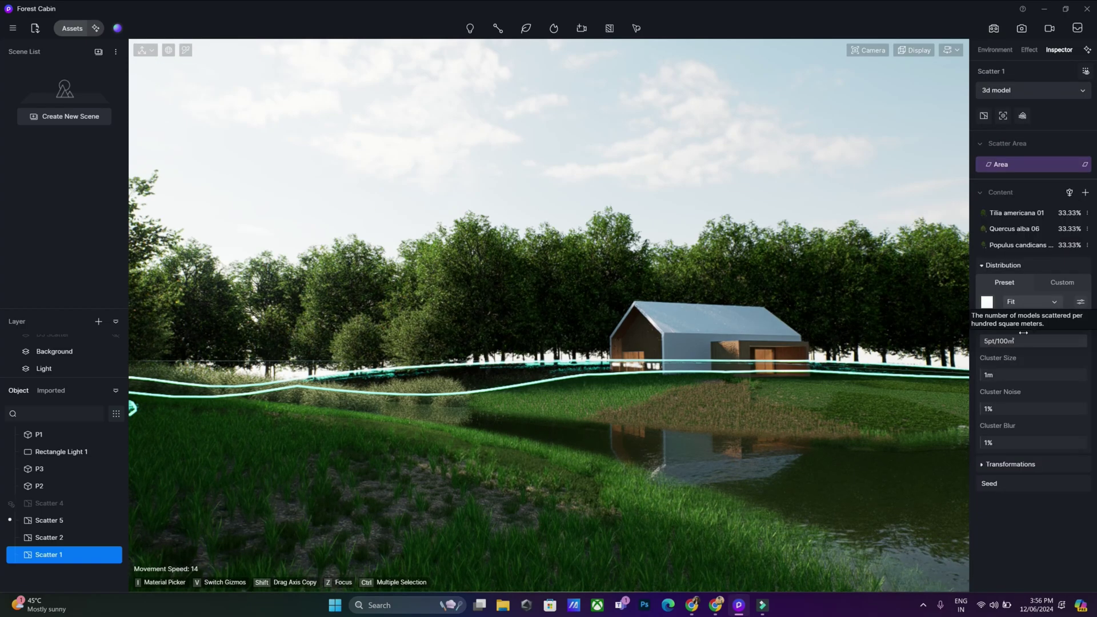
pyautogui.click(986, 307)
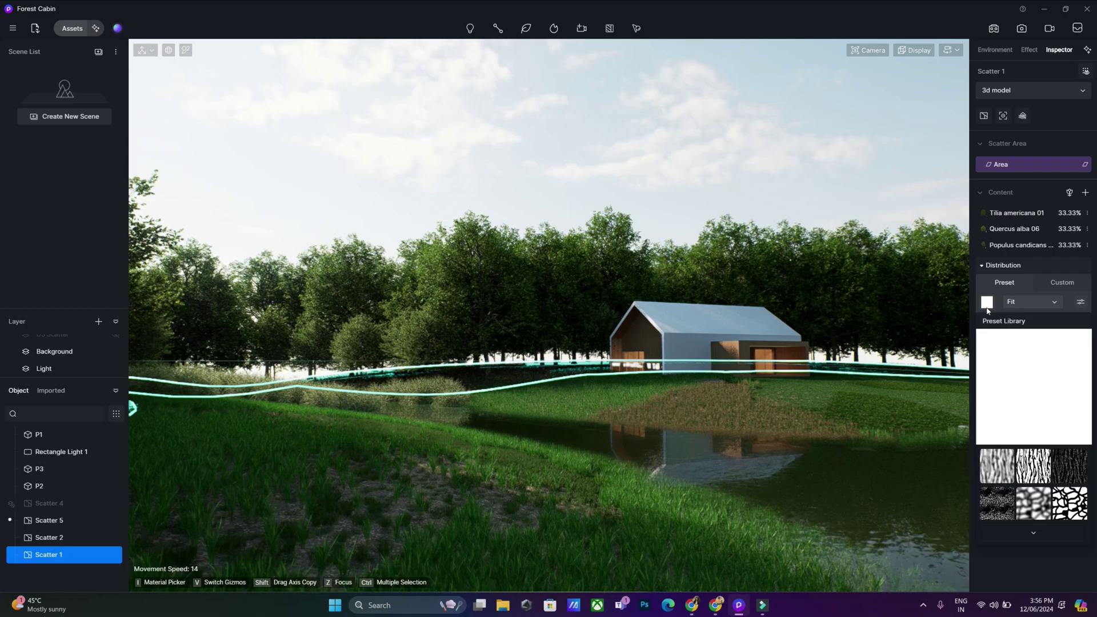
pyautogui.click(1034, 501)
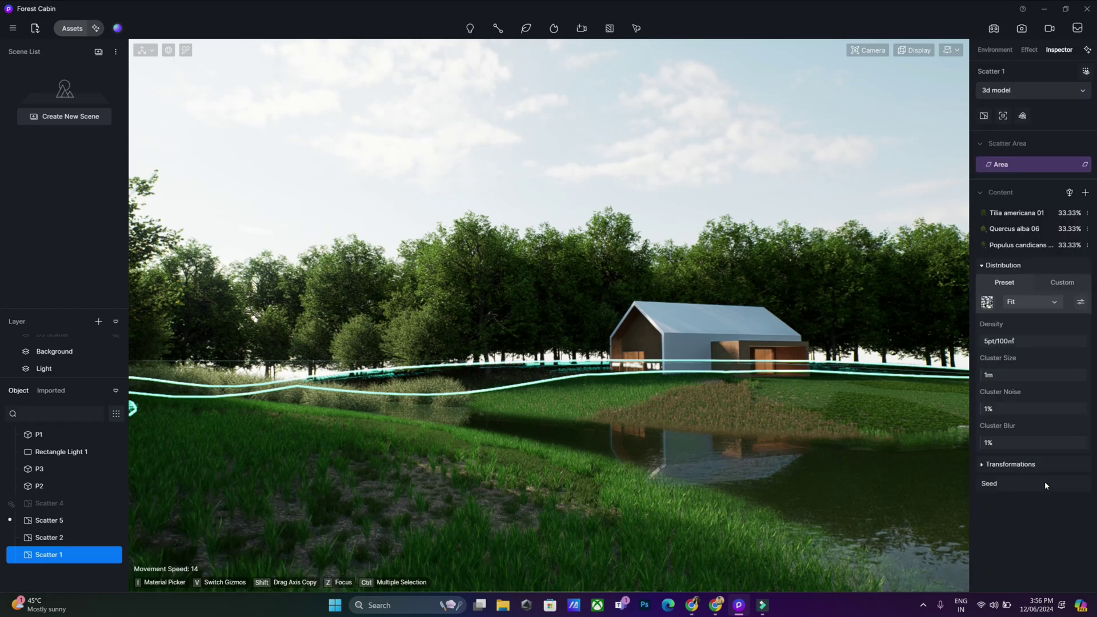
# - Try the fine speckled distribution pattern on the tree scatter, then apply a different pattern from the preset library
pyautogui.click(988, 305)
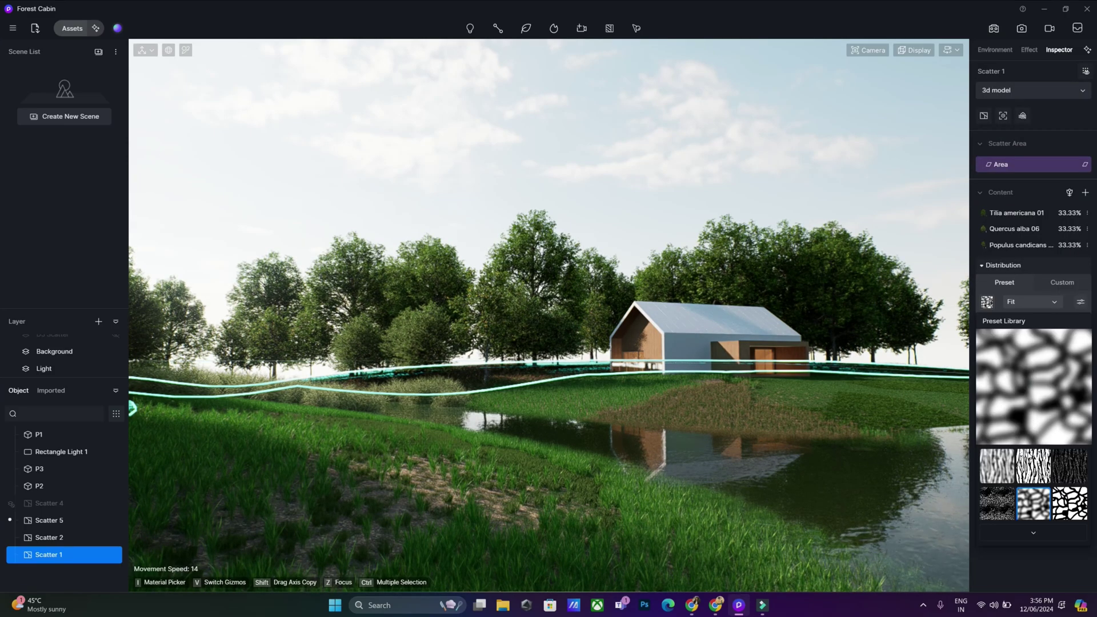
pyautogui.click(1033, 482)
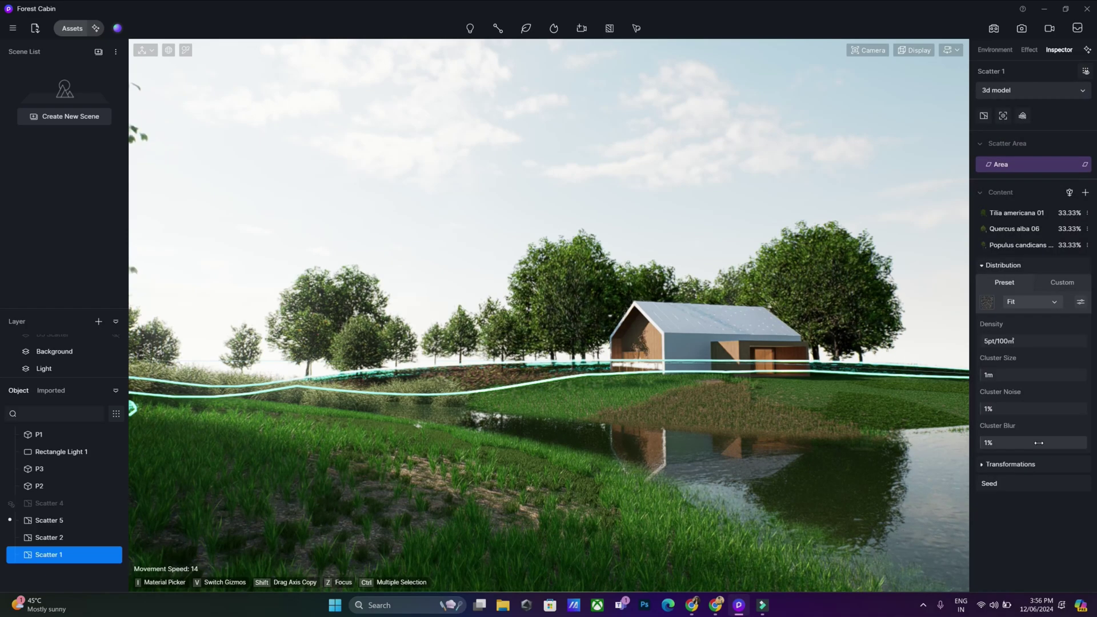
pyautogui.click(988, 305)
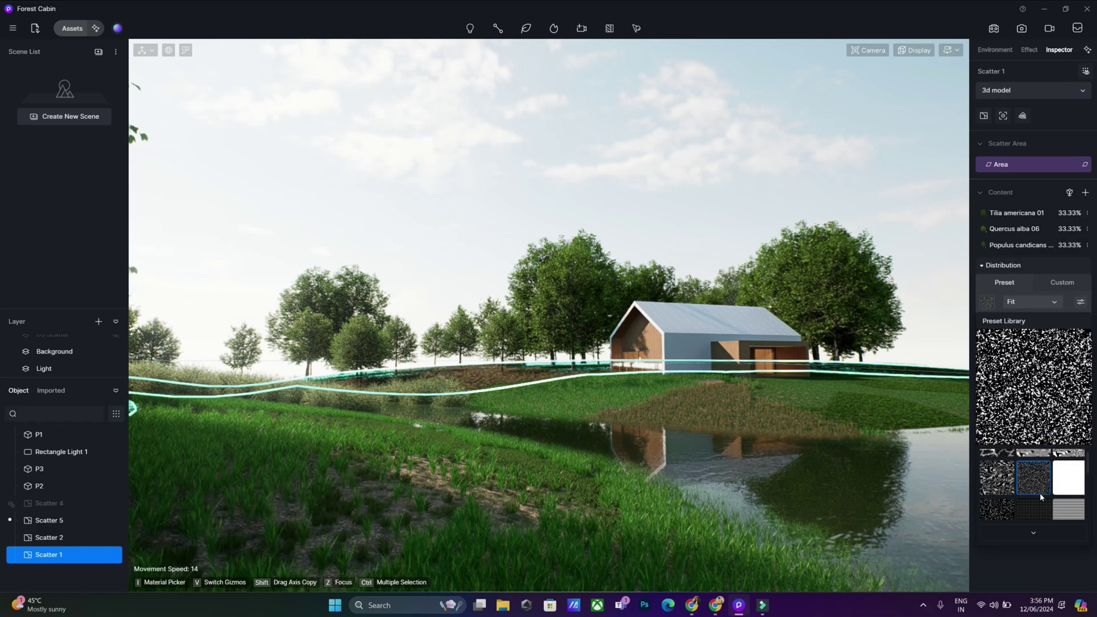
pyautogui.click(1067, 476)
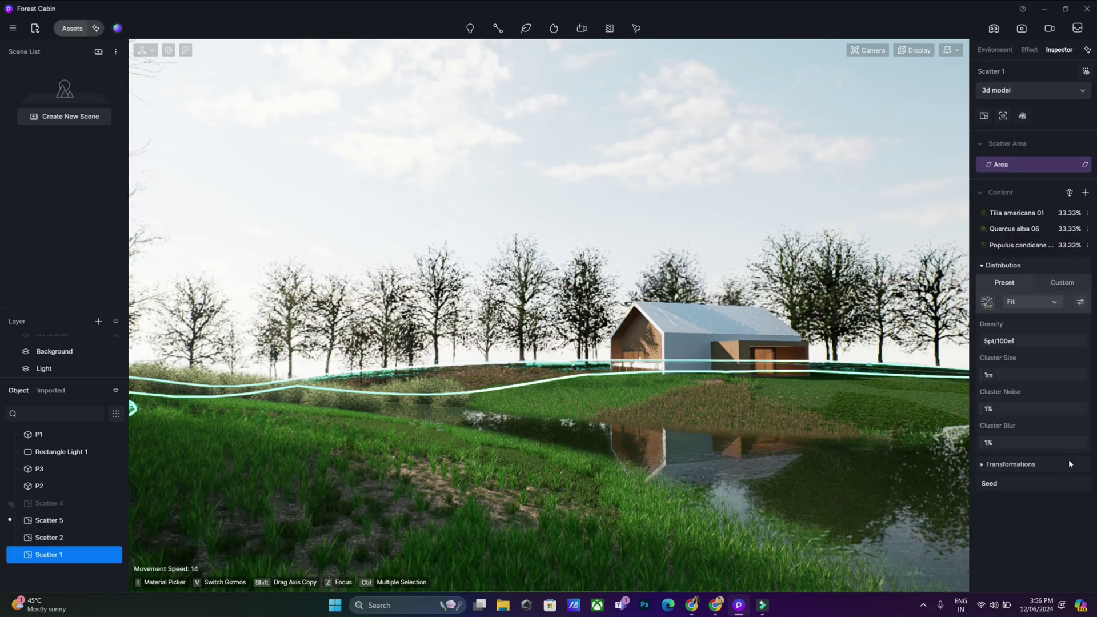
# - Set the tree scatter's density to 100 points per 100 m² and its linked random scaling minimum to 40%
pyautogui.click(997, 341)
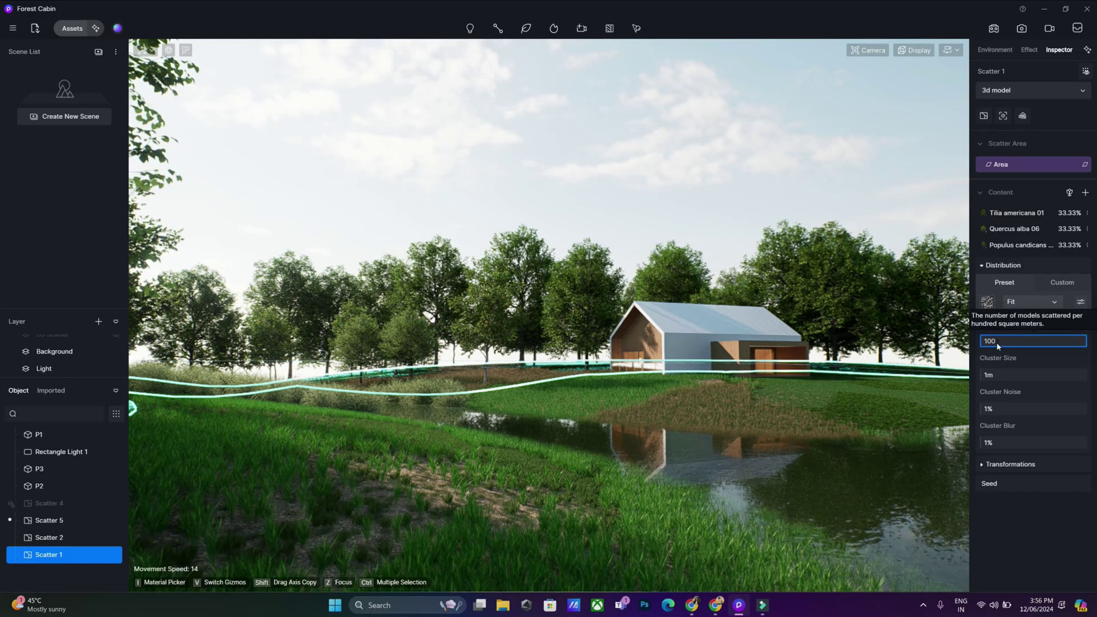
pyautogui.press('Return')
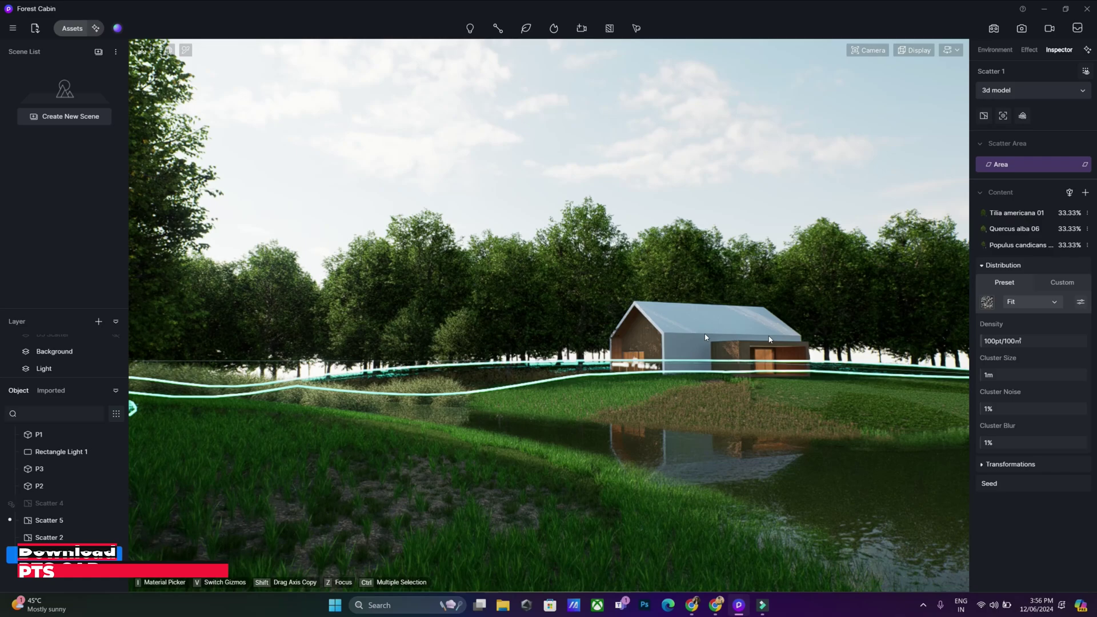
pyautogui.click(983, 467)
pyautogui.click(1014, 513)
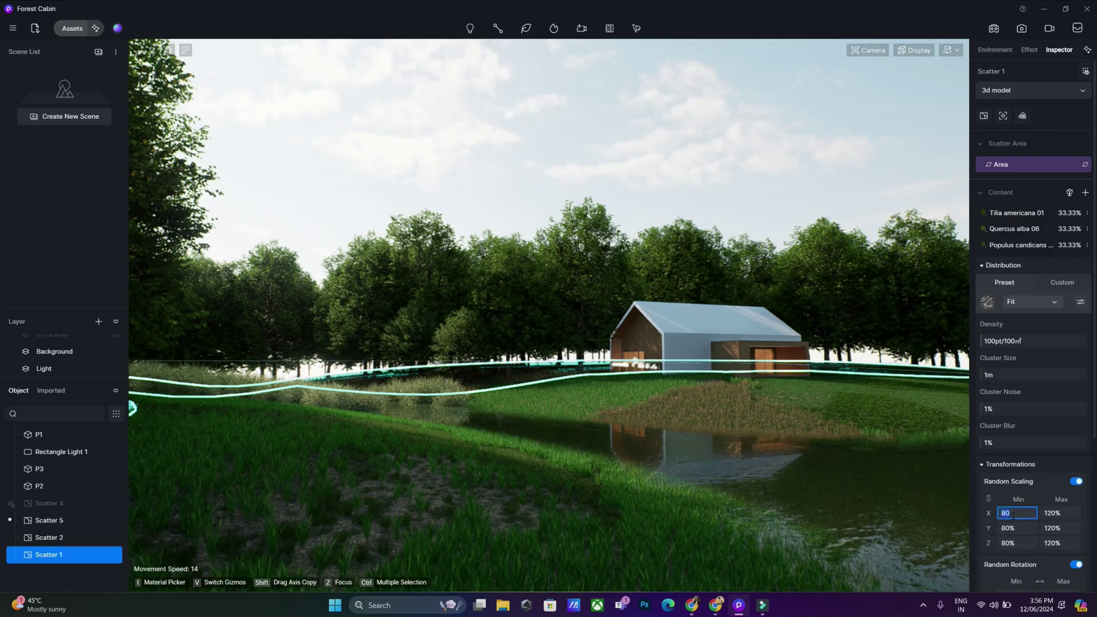
pyautogui.write('40')
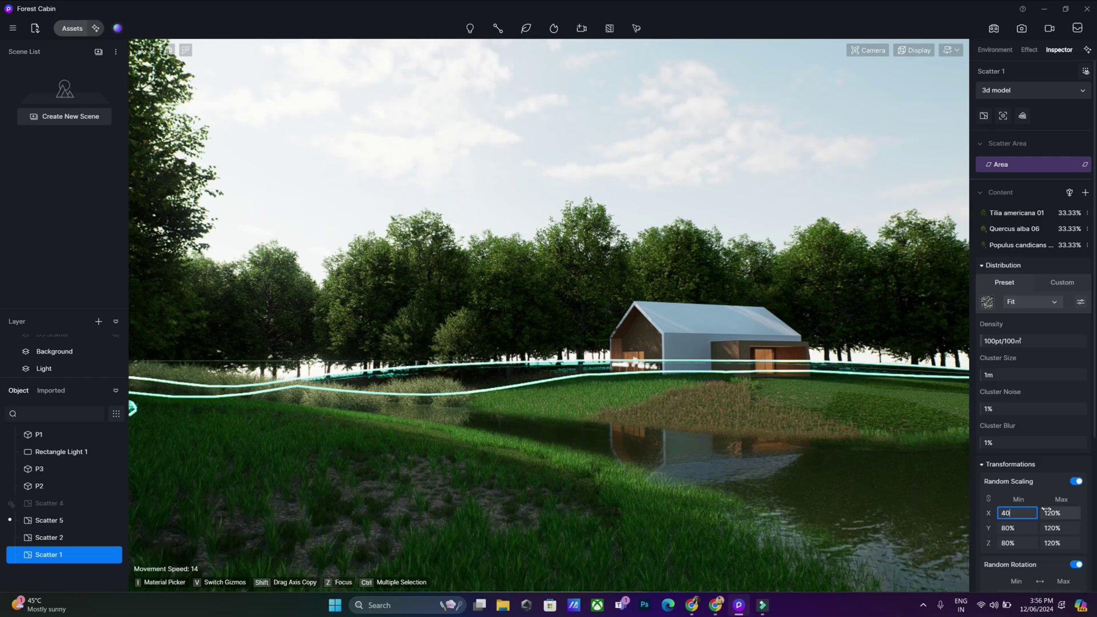
pyautogui.click(1055, 512)
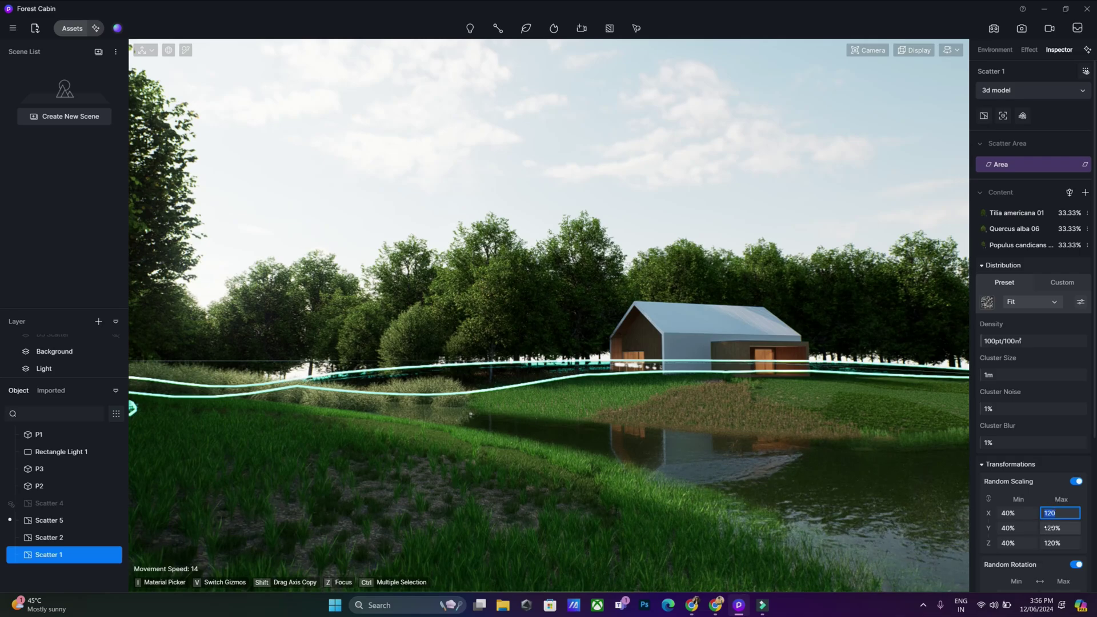
pyautogui.scroll(-2, 1023, 517)
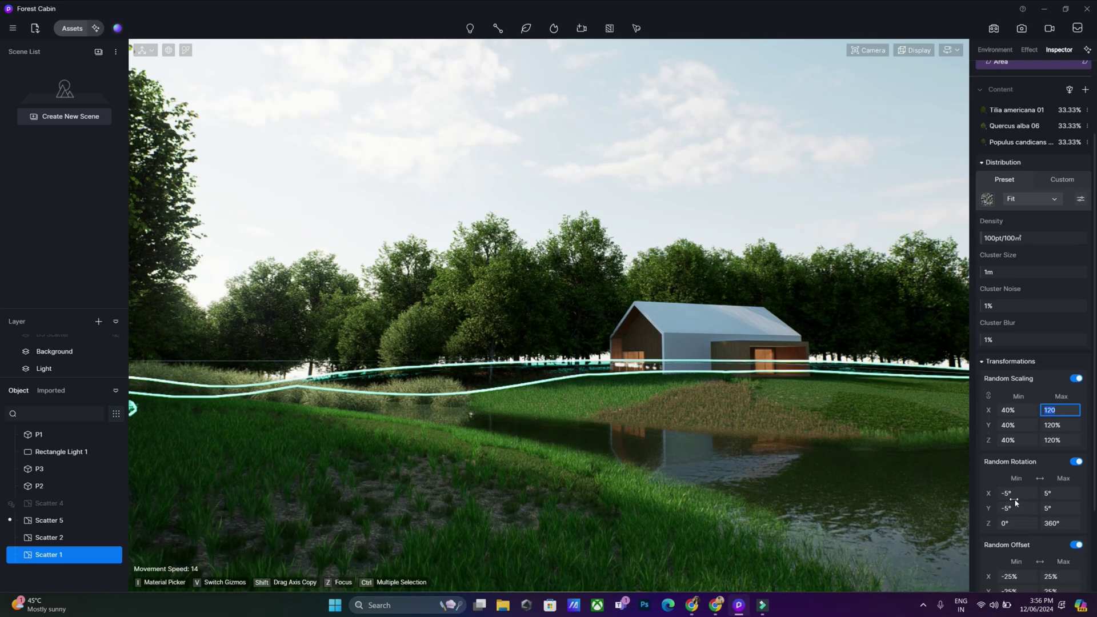
# - Set the tree scatter's minimum random rotation to -50° on both the X and Y axes
pyautogui.click(1017, 495)
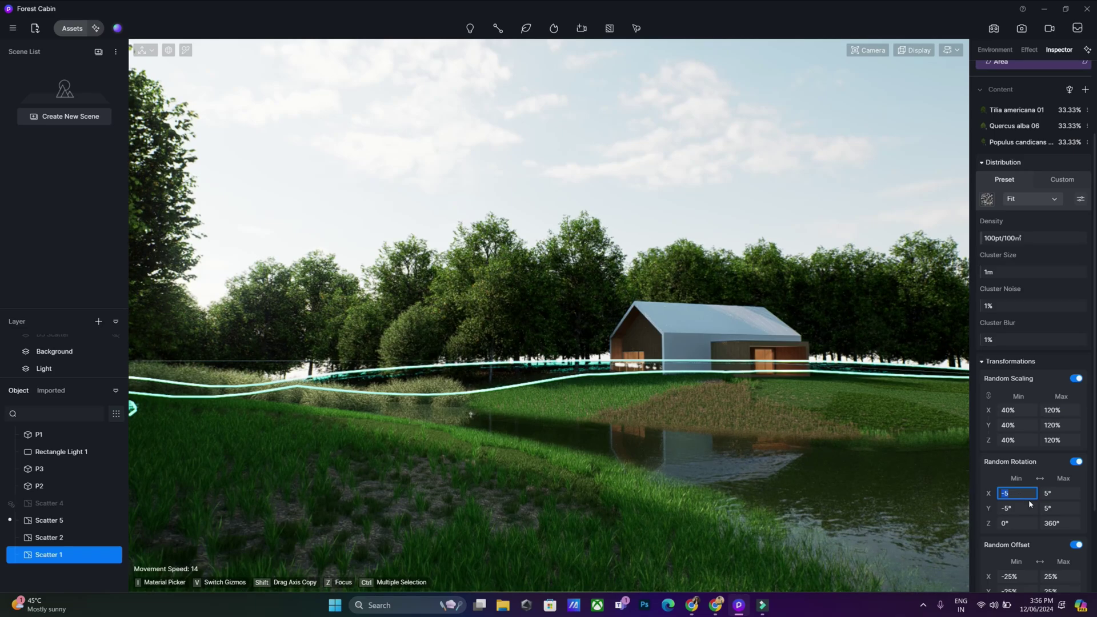
pyautogui.write('-5')
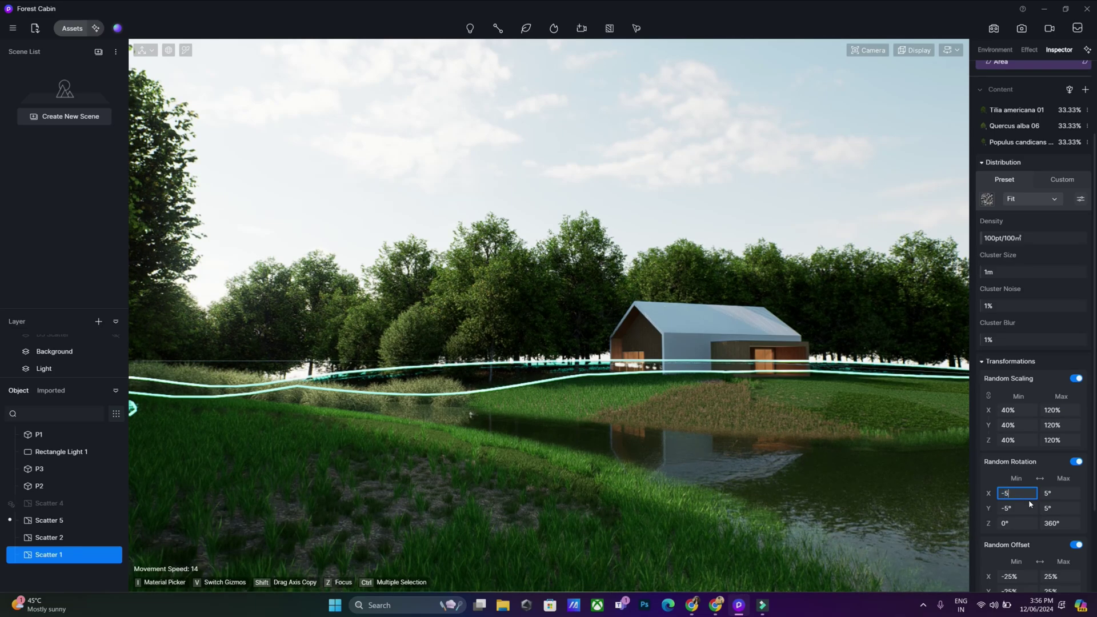
pyautogui.write('0')
pyautogui.click(1026, 511)
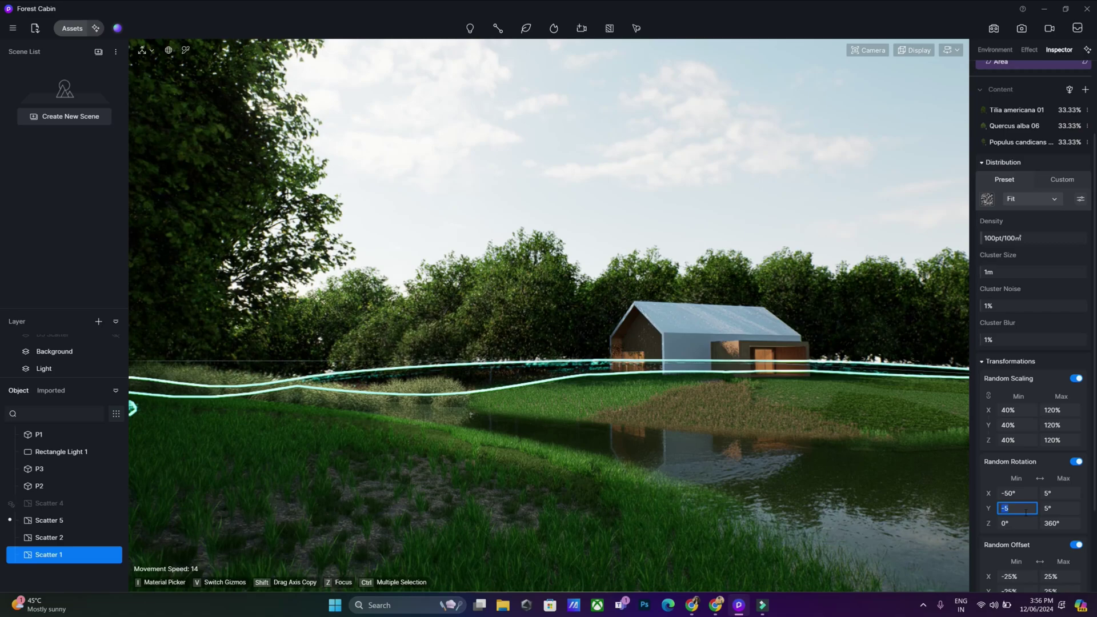
pyautogui.write('-')
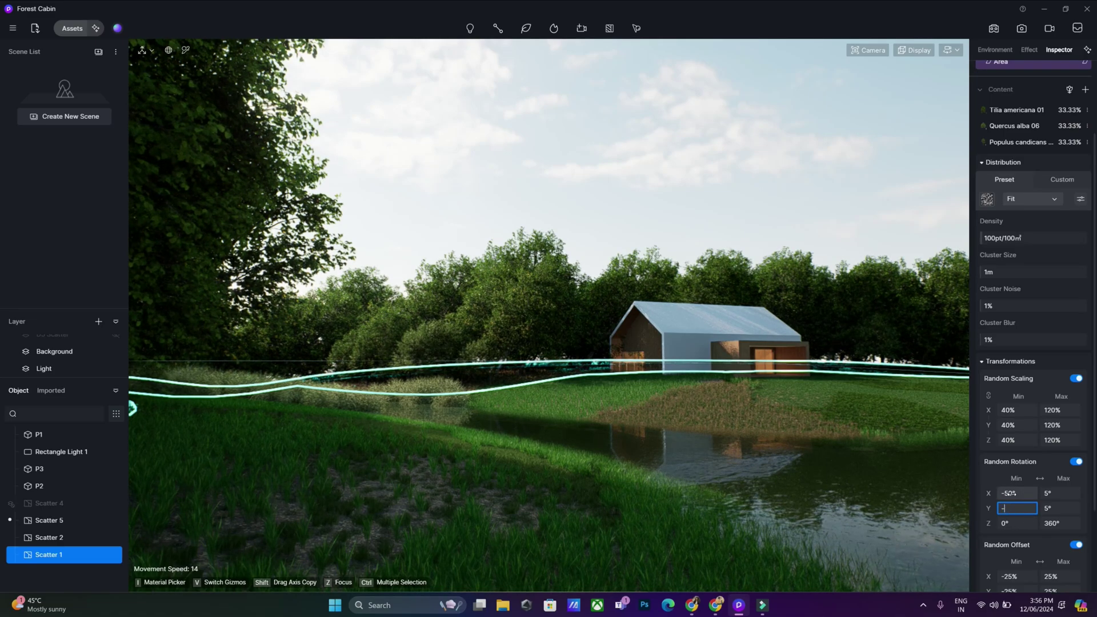
pyautogui.write('50')
pyautogui.click(1016, 495)
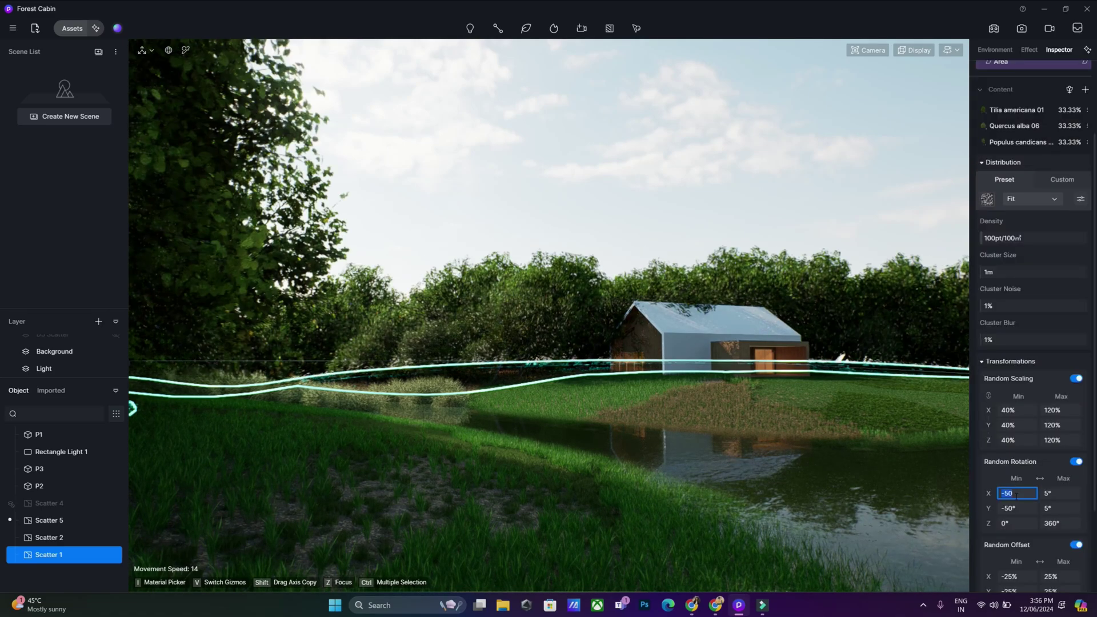
pyautogui.scroll(-3, 1036, 564)
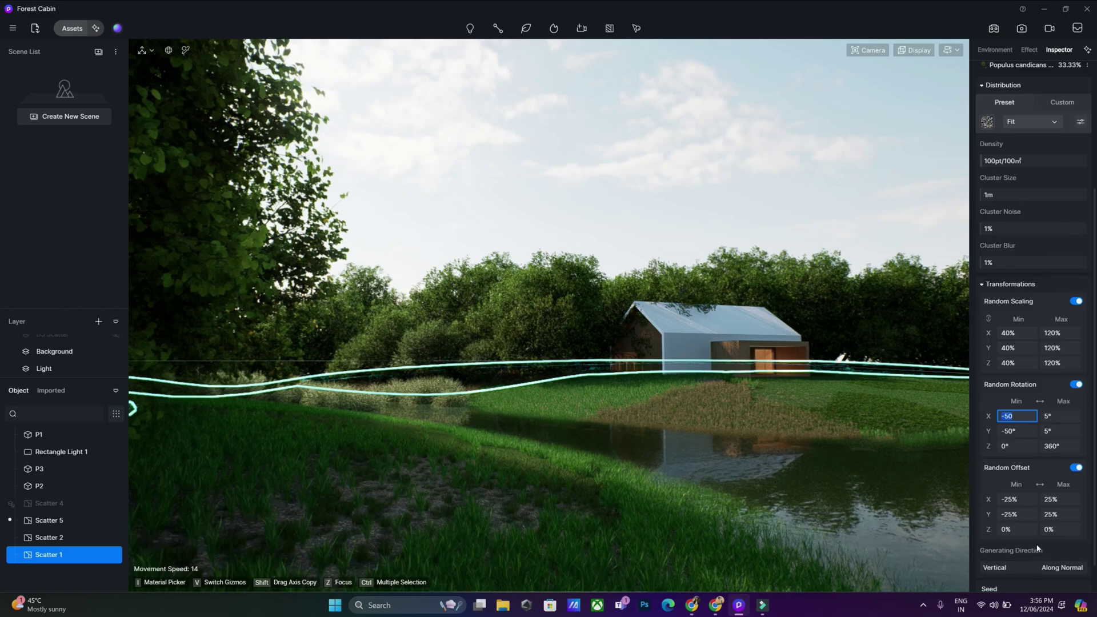
# - Set the tree scatter's minimum Y rotation to -5° and its density to 80 points per 100 m²
pyautogui.click(1021, 433)
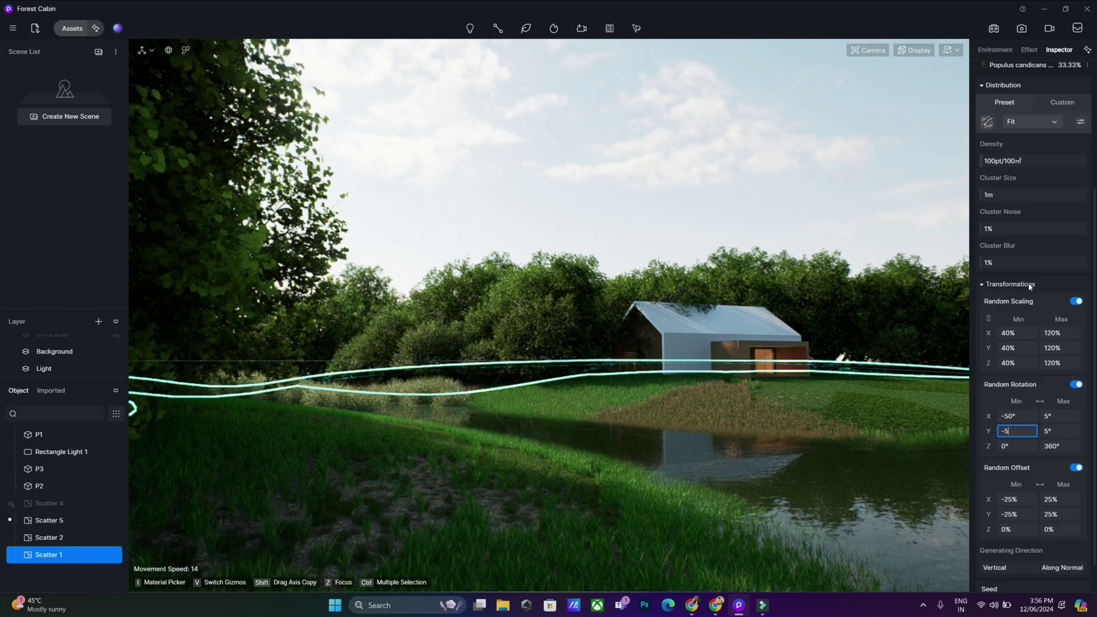
pyautogui.click(995, 162)
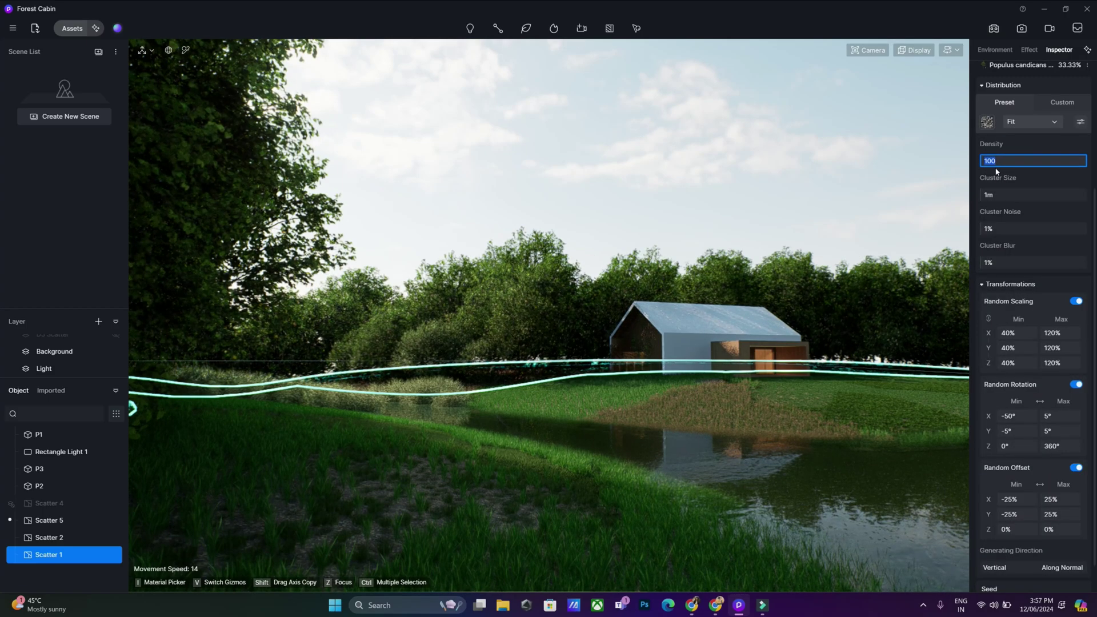
pyautogui.write('80')
pyautogui.press('Return')
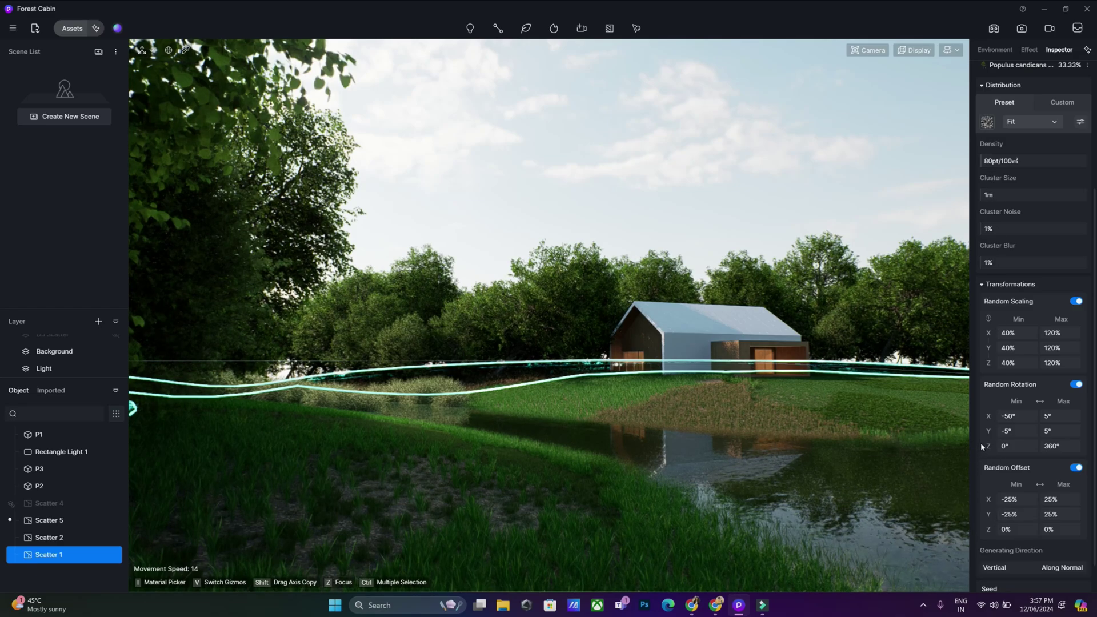
# - Set the tree scatter's seed to 1 and deselect the scatter
pyautogui.scroll(-1, 998, 494)
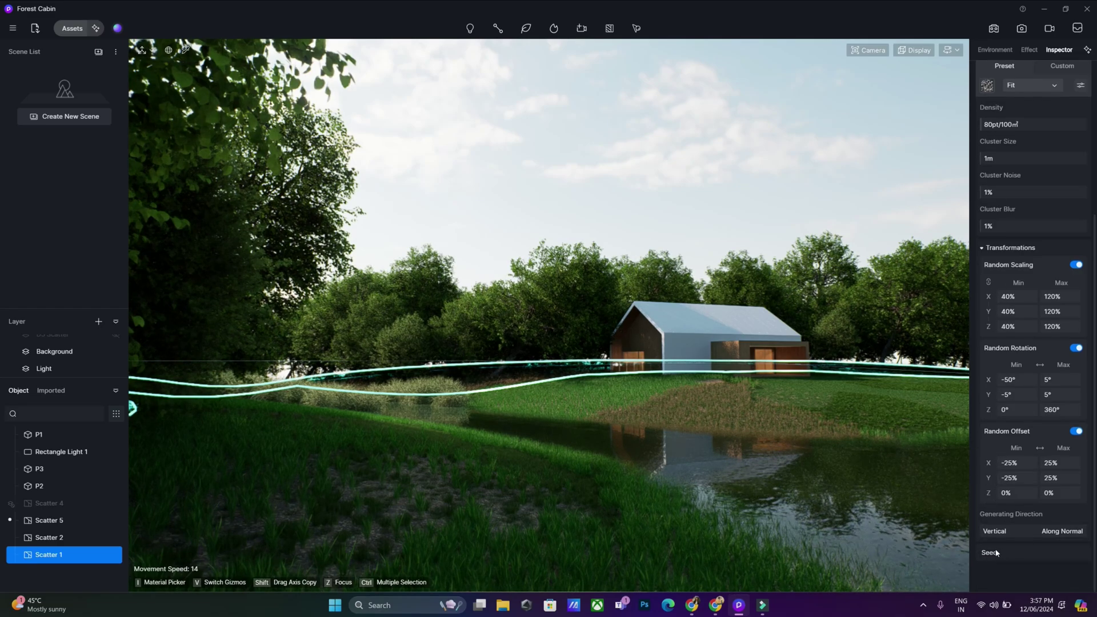
pyautogui.click(996, 572)
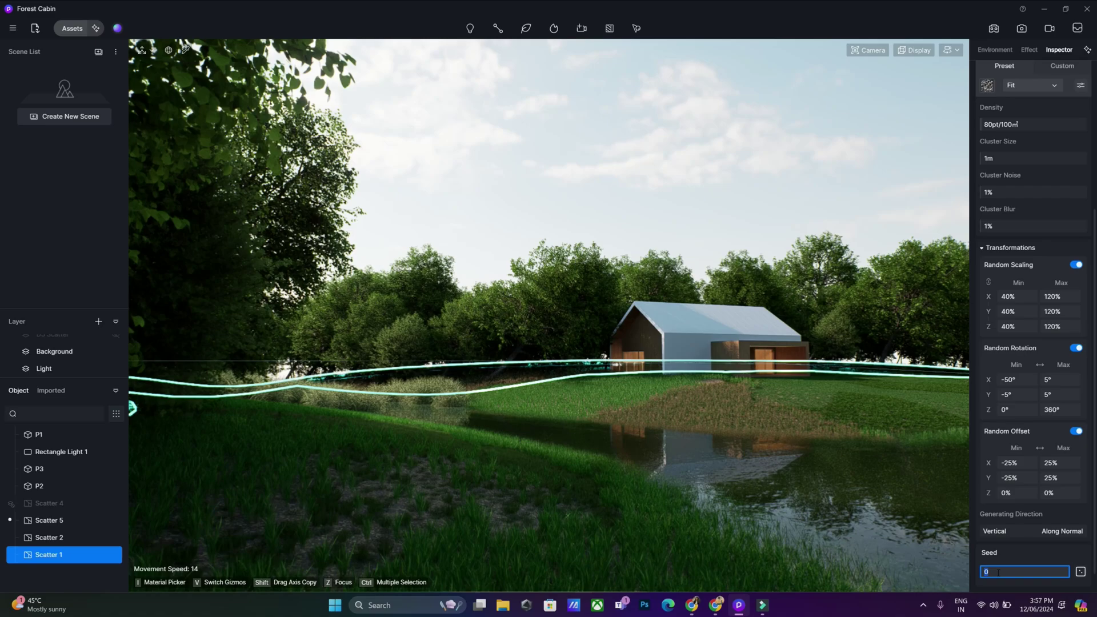
pyautogui.write('1')
pyautogui.press('Return')
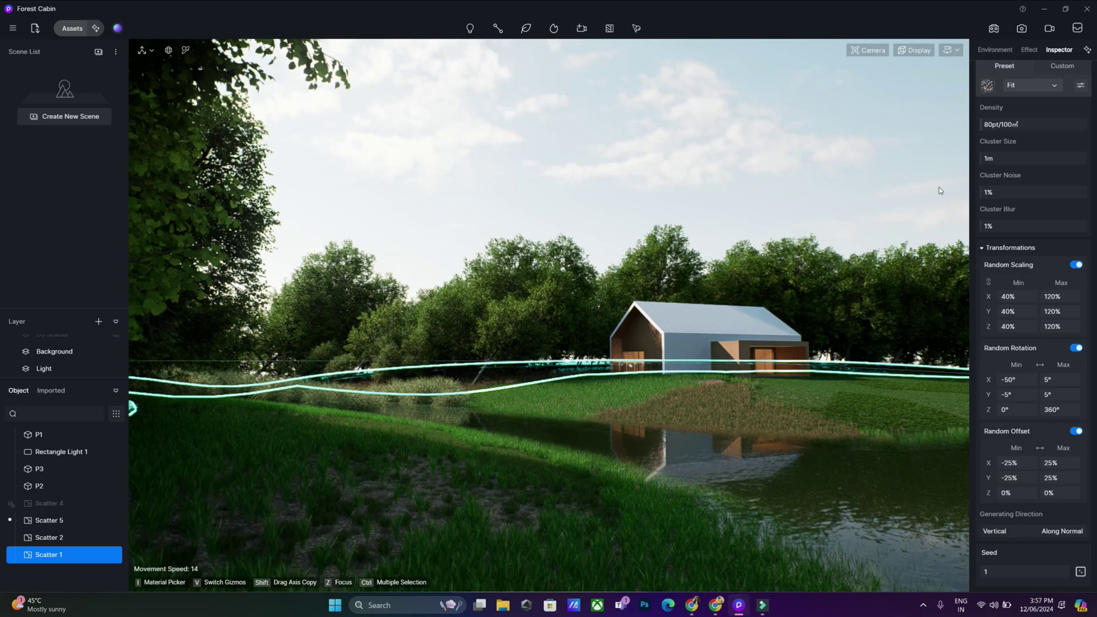
pyautogui.scroll(3, 1032, 126)
pyautogui.click(766, 157)
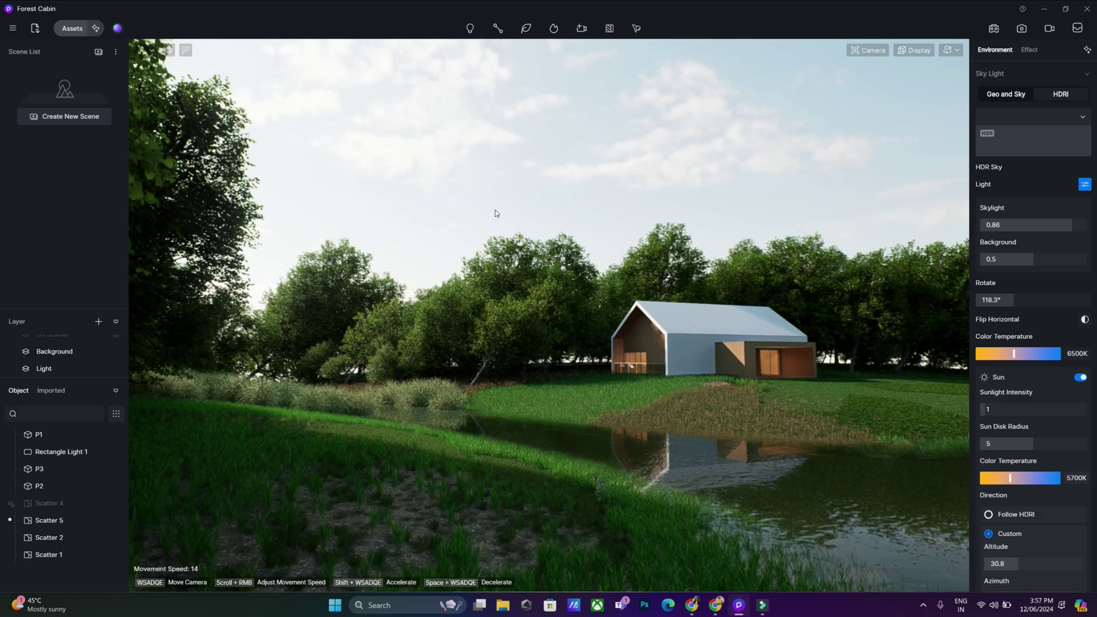
# - Reselect the tree scatter and set its minimum random rotation to 0° on X and Y and -50° on Z
pyautogui.click(503, 321)
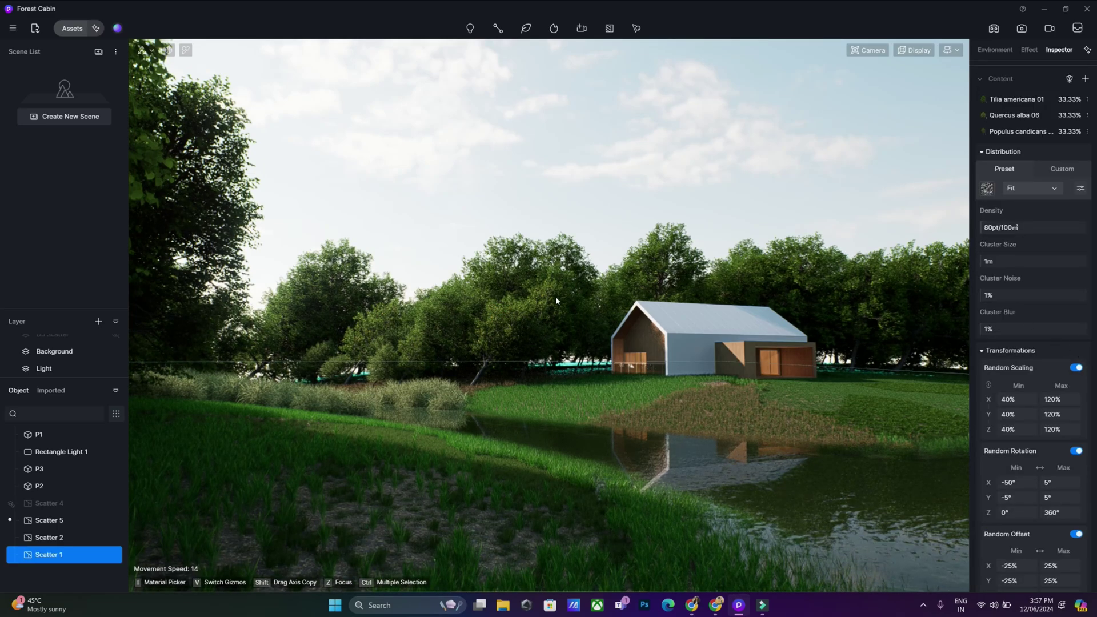
pyautogui.click(1011, 496)
pyautogui.write('0')
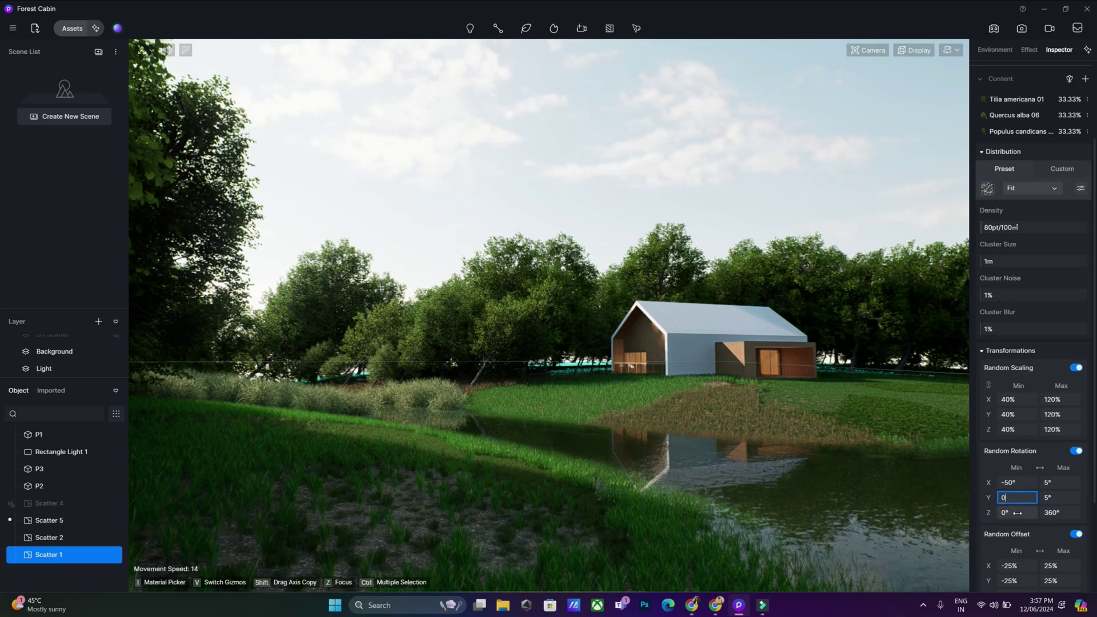
pyautogui.press('Return')
pyautogui.click(1015, 482)
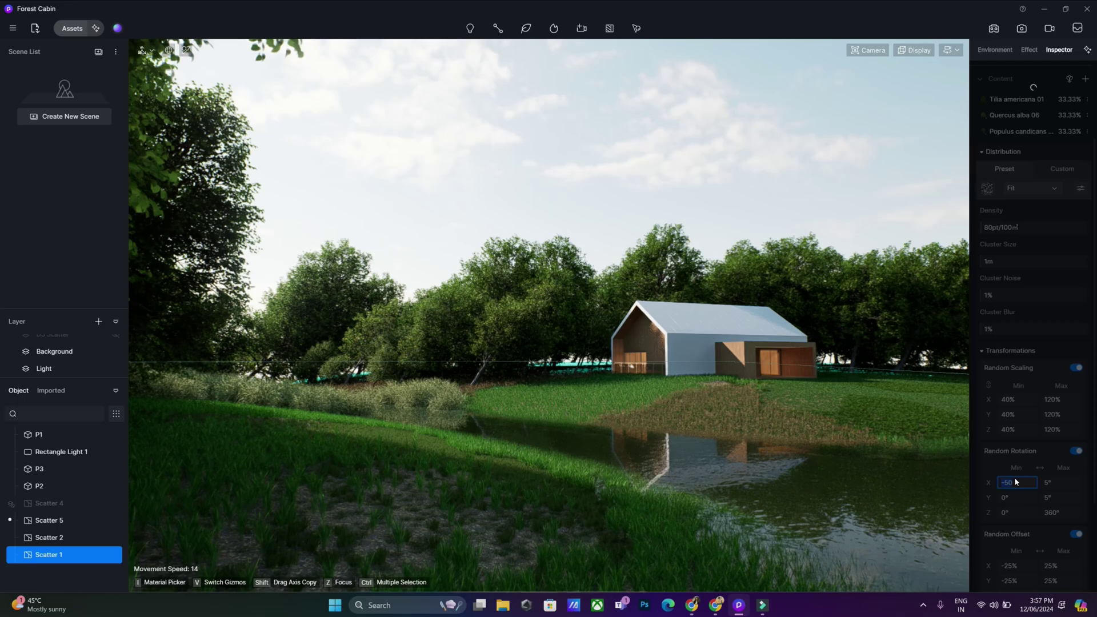
pyautogui.write('0')
pyautogui.click(1019, 512)
pyautogui.write('0')
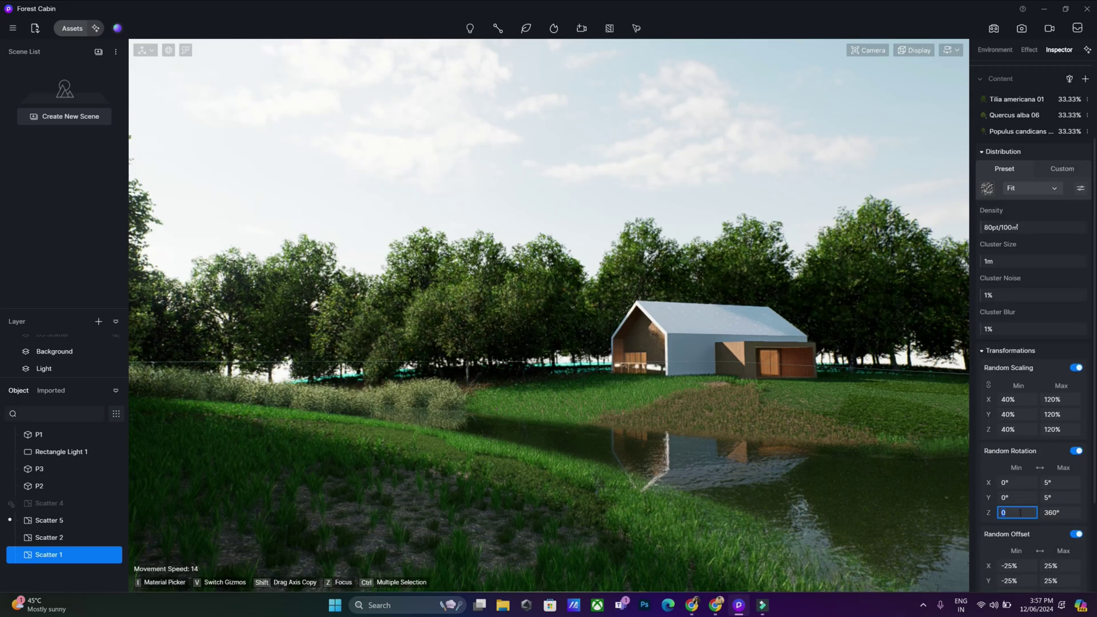
pyautogui.press('BackSpace')
pyautogui.write('-5')
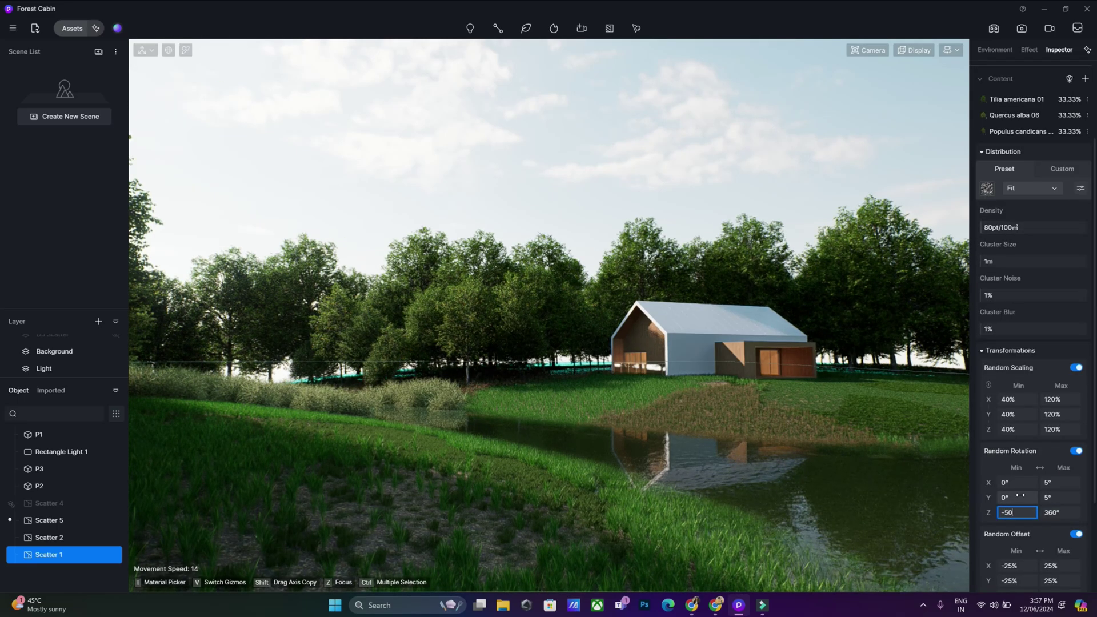
# - Set the tree scatter's minimum random rotation to 2° on the X and Y axes
pyautogui.click(1017, 483)
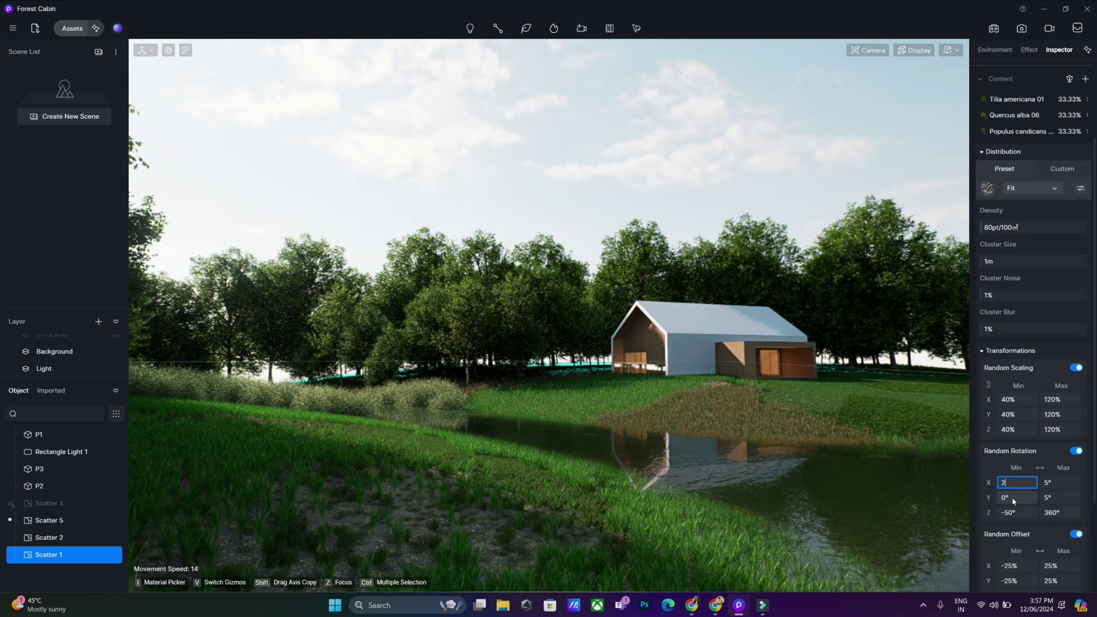
pyautogui.click(1013, 498)
pyautogui.write('2')
pyautogui.click(1017, 481)
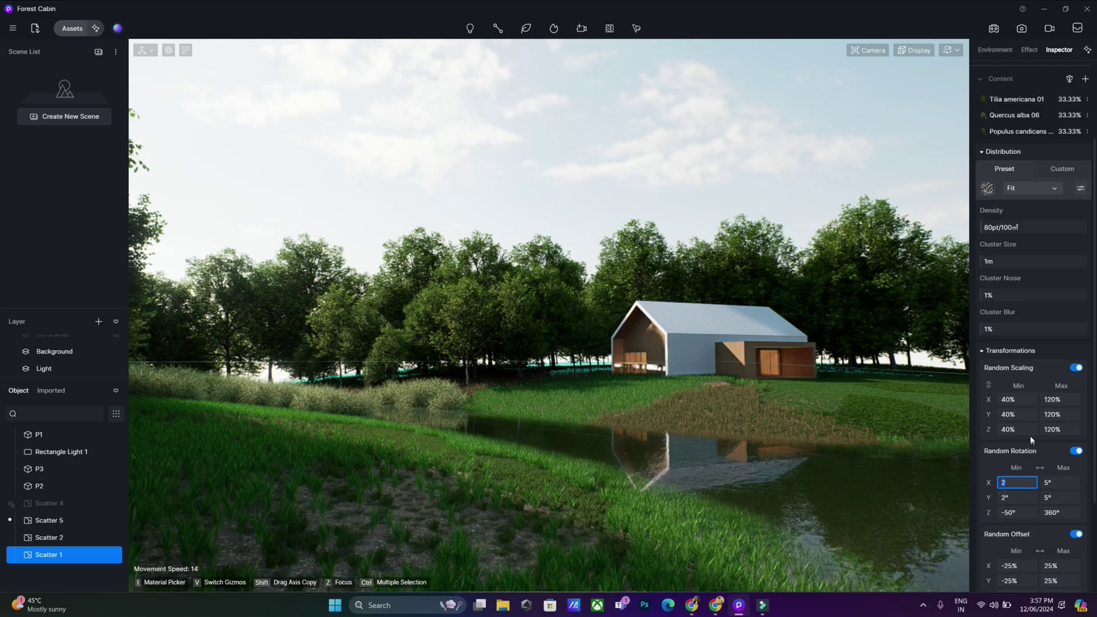
# - Set the tree scatter's linked random scaling minimum to 20% on all axes
pyautogui.click(1022, 400)
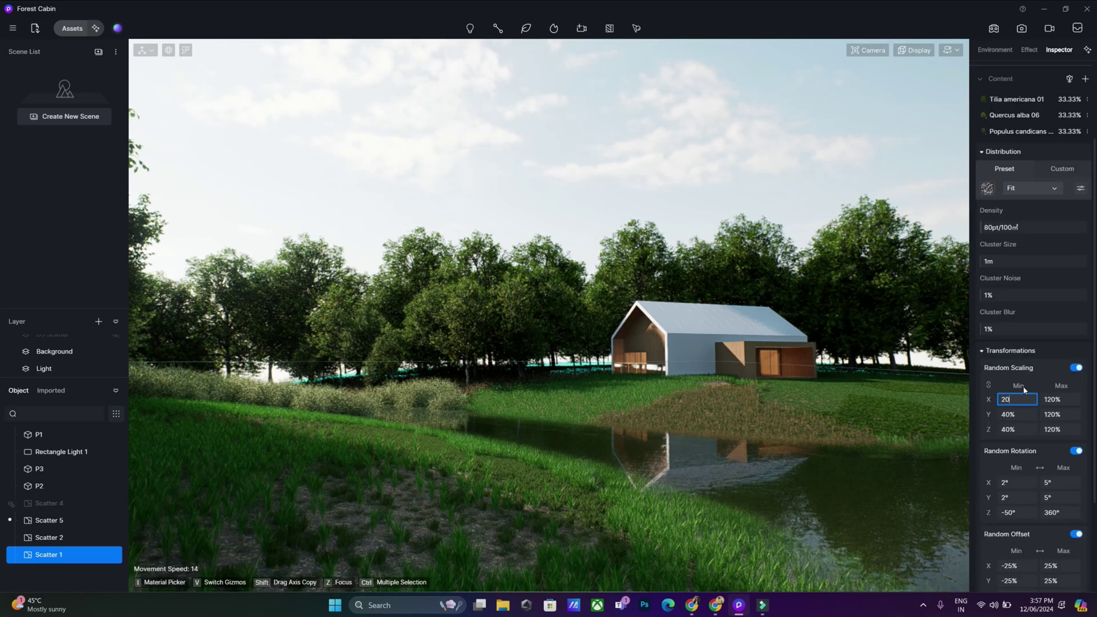
pyautogui.write('20')
pyautogui.press('Tab')
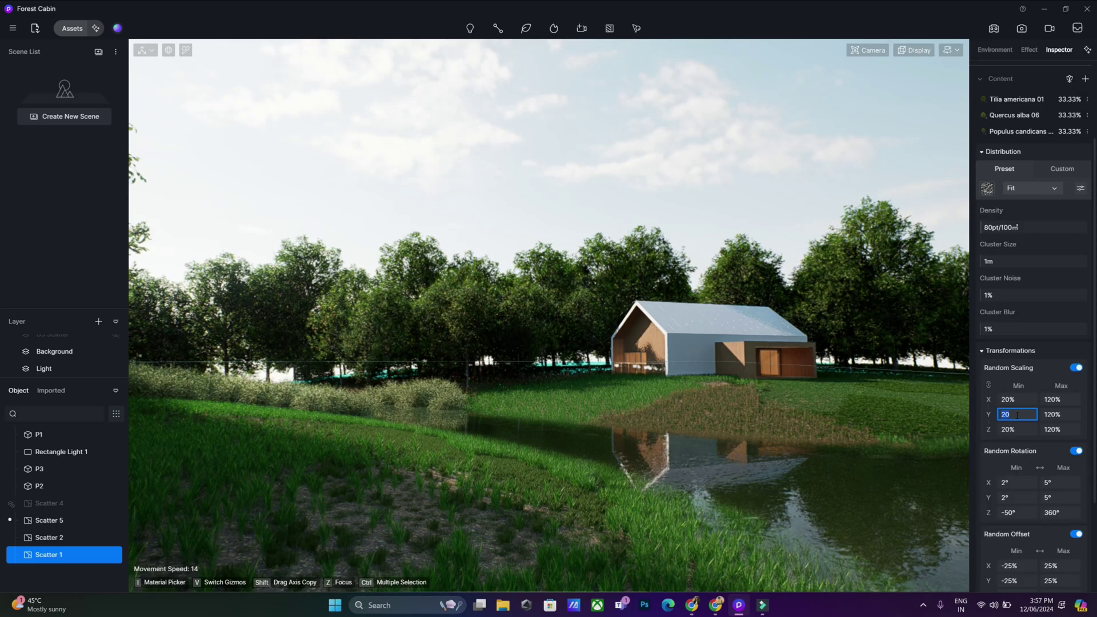
# - Try a tree scatter density of 550 points per 100 m², then set it to 100 points per 100 m²
pyautogui.click(992, 228)
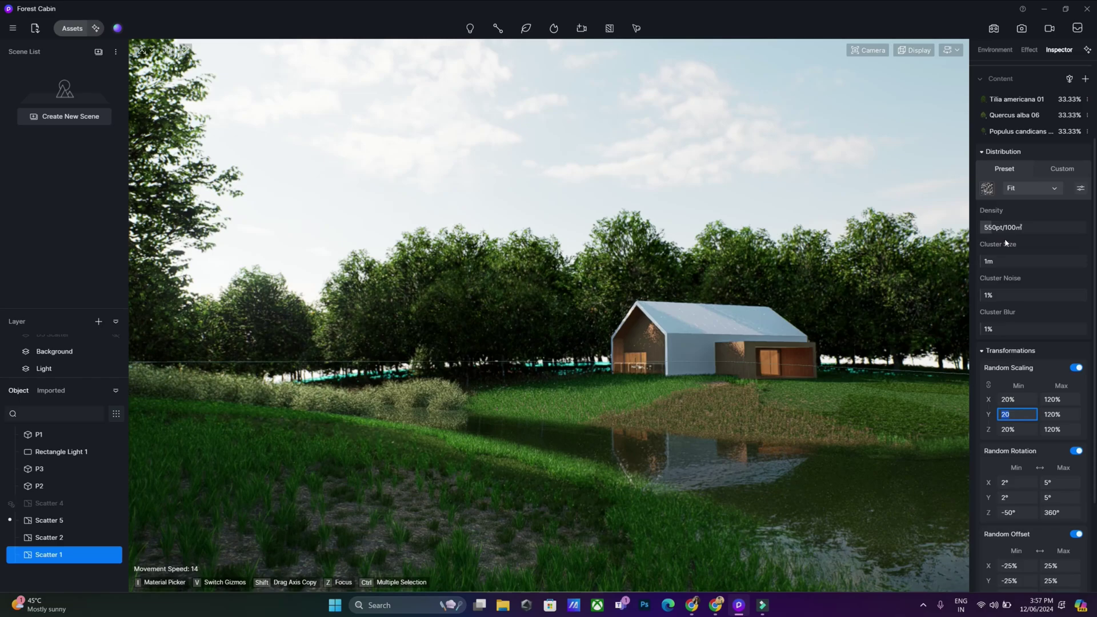
pyautogui.click(1028, 228)
pyautogui.write('100')
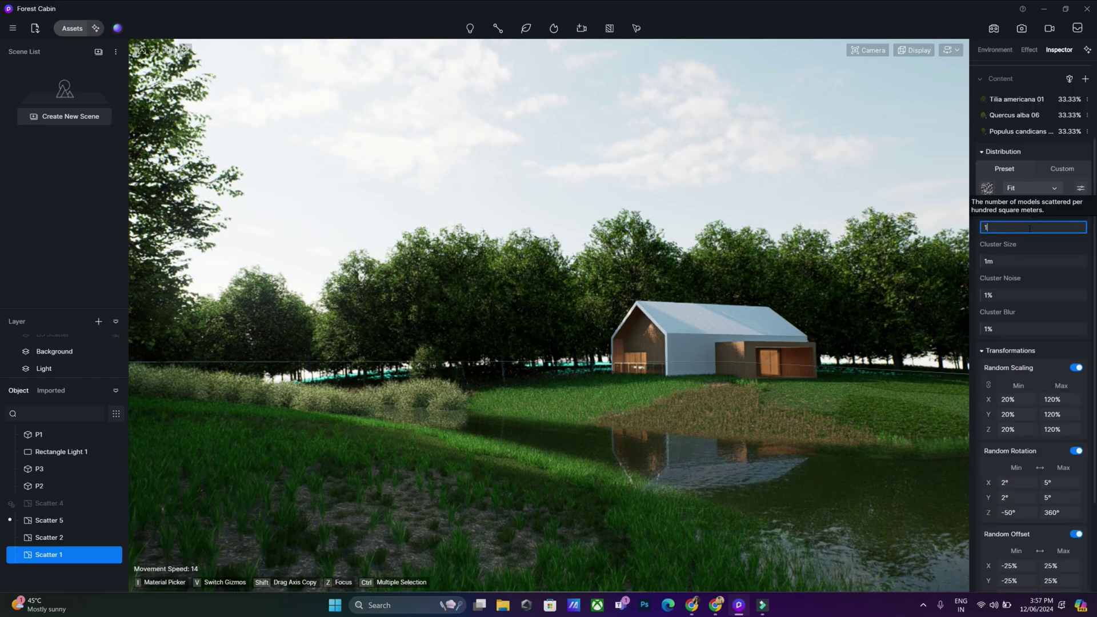
pyautogui.press('Return')
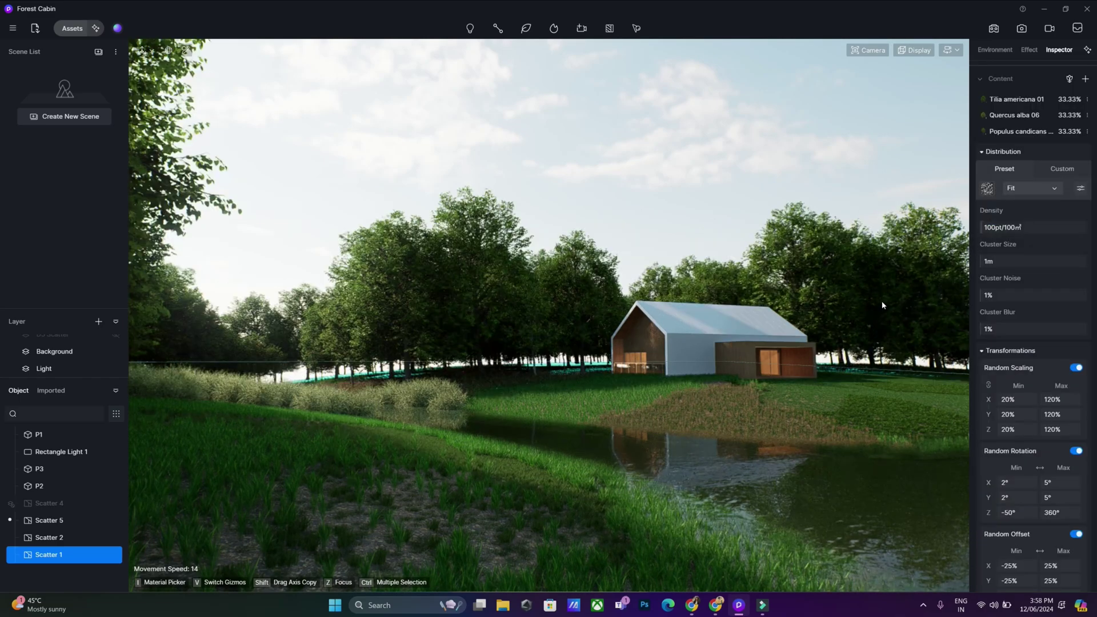
# - Deselect the tree scatter and examine the tree coverage around the cabin and river from above
pyautogui.click(740, 165)
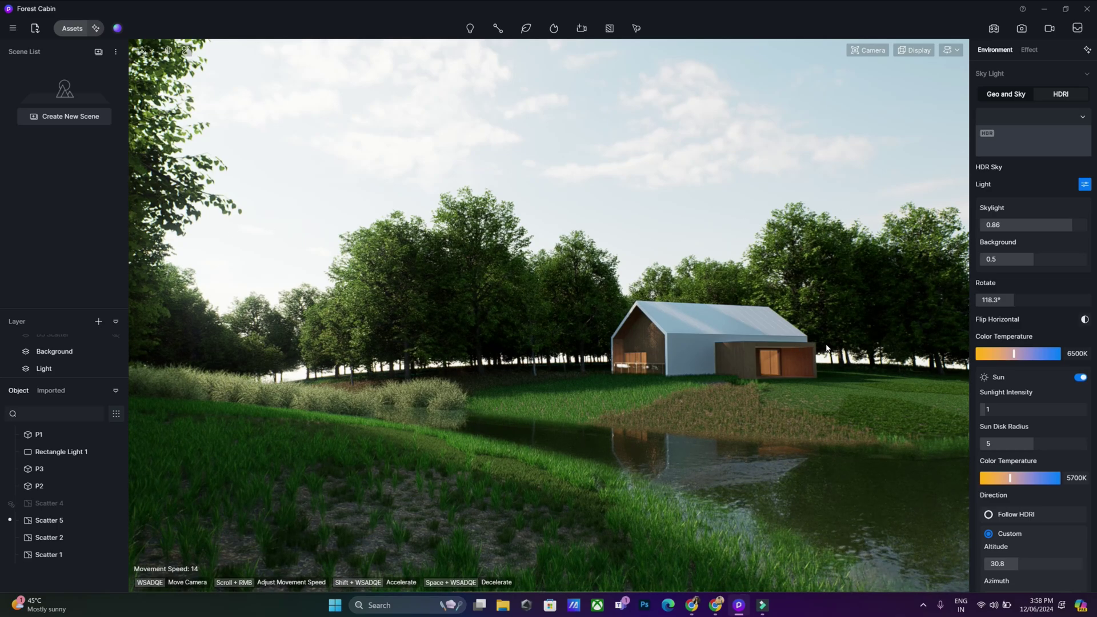
pyautogui.moveTo(580, 293); pyautogui.dragTo(578, 252, button='right')
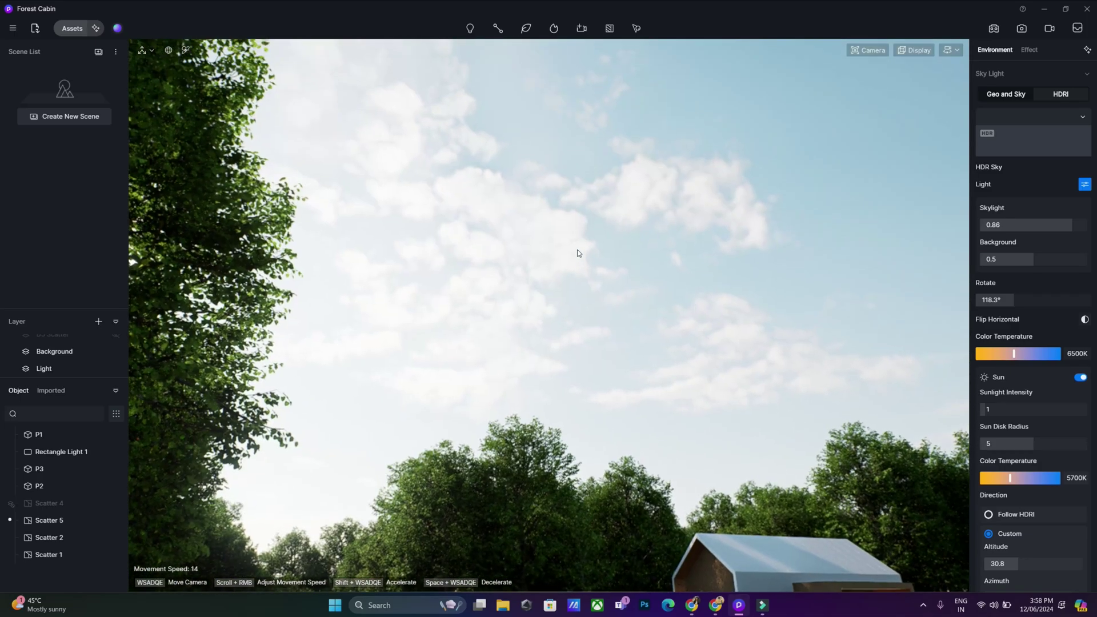
pyautogui.scroll(5, 602, 288)
pyautogui.moveTo(602, 288); pyautogui.dragTo(606, 366, button='right')
pyautogui.scroll(-10, 617, 482)
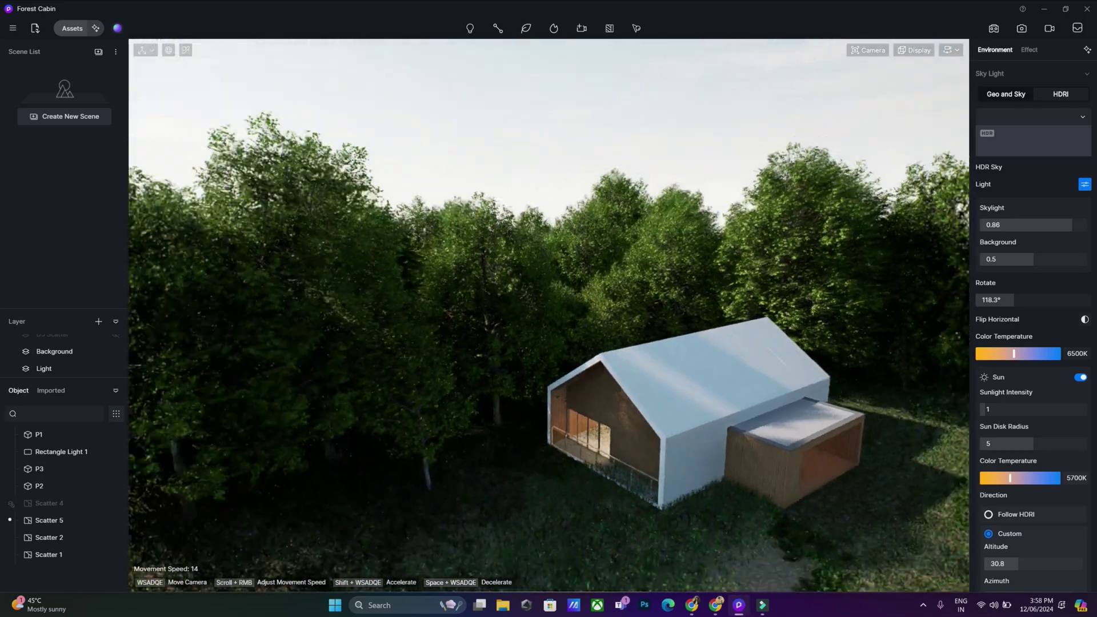
pyautogui.scroll(-10, 617, 481)
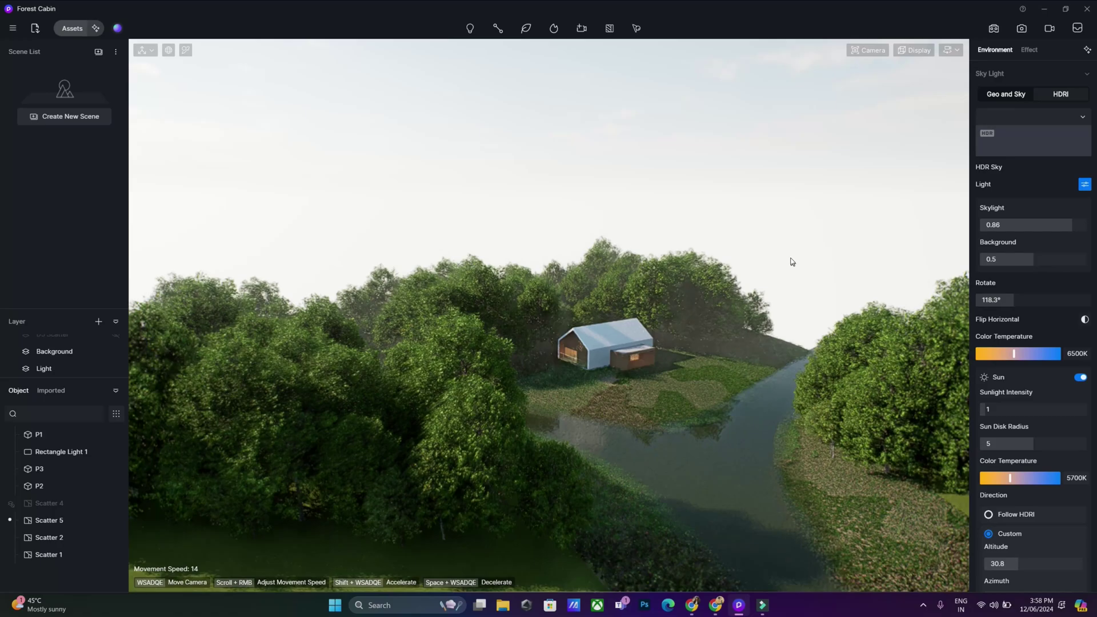
pyautogui.moveTo(553, 262); pyautogui.dragTo(612, 348, button='right')
pyautogui.scroll(2, 605, 301)
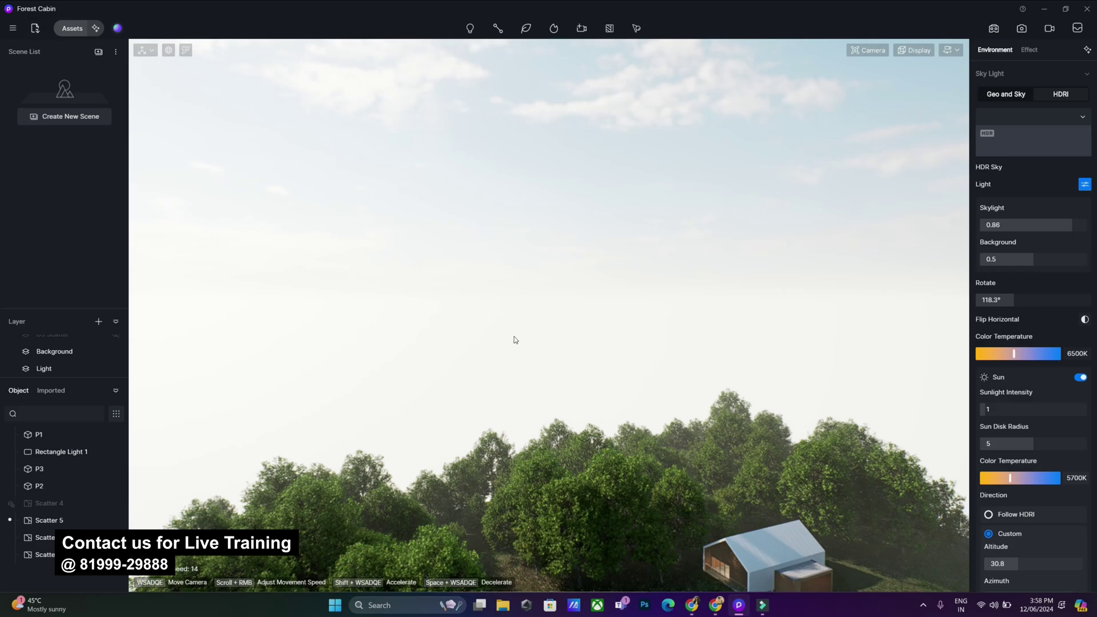
pyautogui.moveTo(537, 308); pyautogui.dragTo(657, 502, button='right')
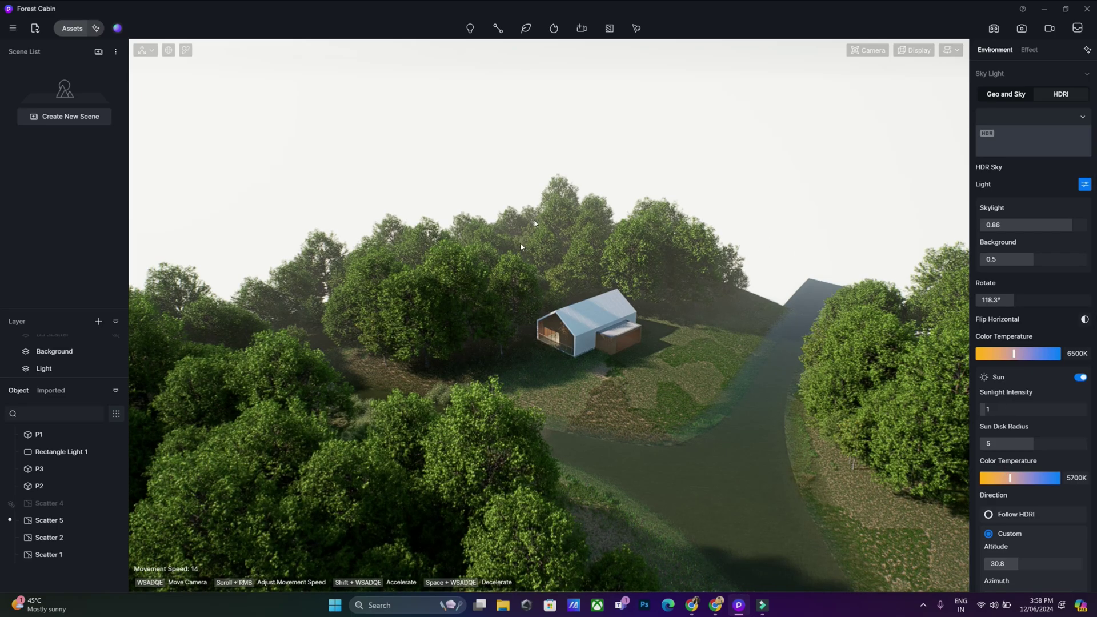
# - Browse the ready-made scatter presets in the online asset library, from tree boxes and lawns to forests
pyautogui.click(73, 29)
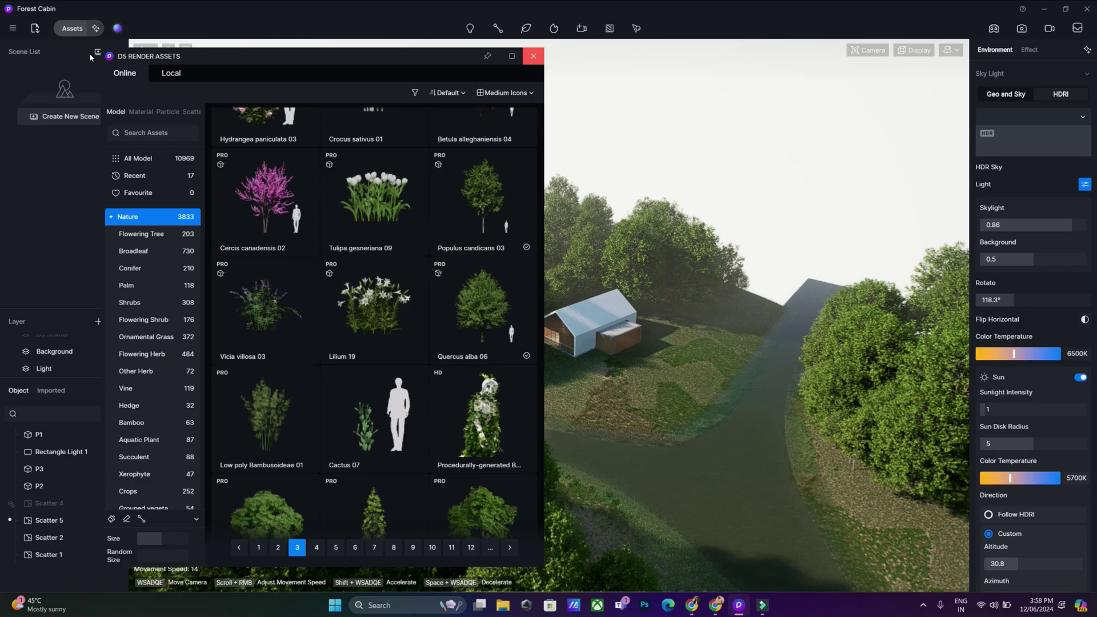
pyautogui.click(191, 112)
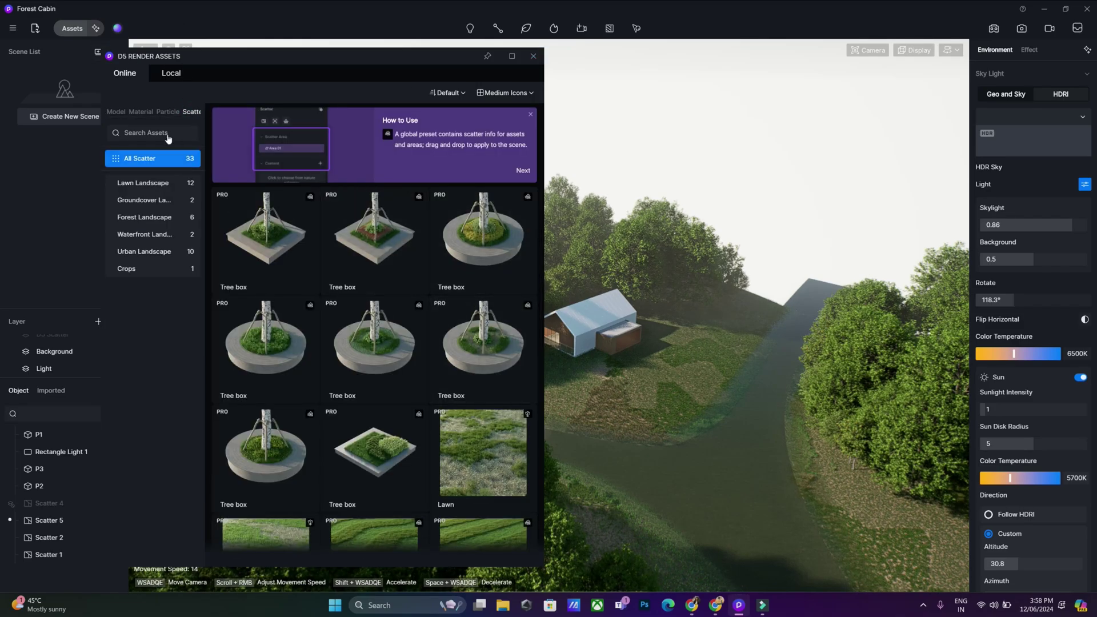
pyautogui.scroll(-10, 309, 396)
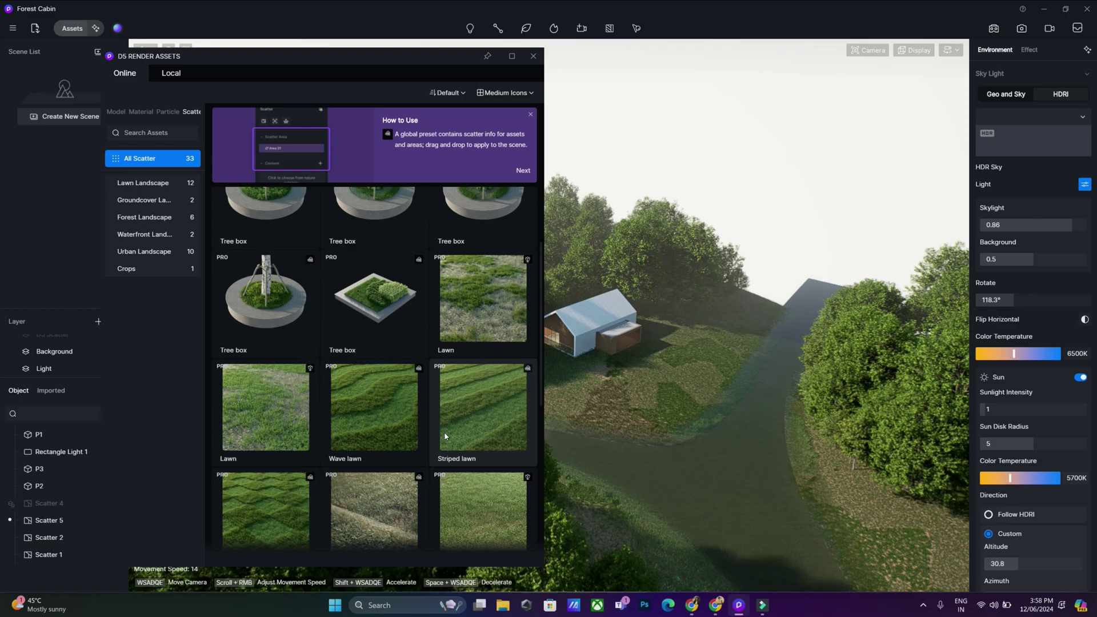
pyautogui.scroll(-6, 309, 397)
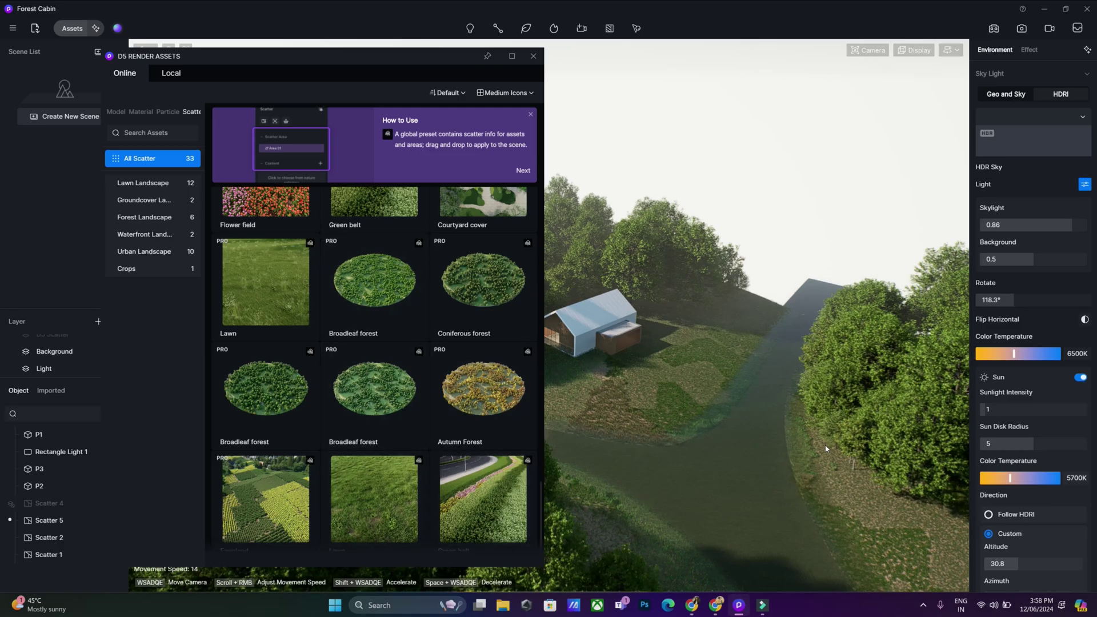
pyautogui.scroll(10, 409, 409)
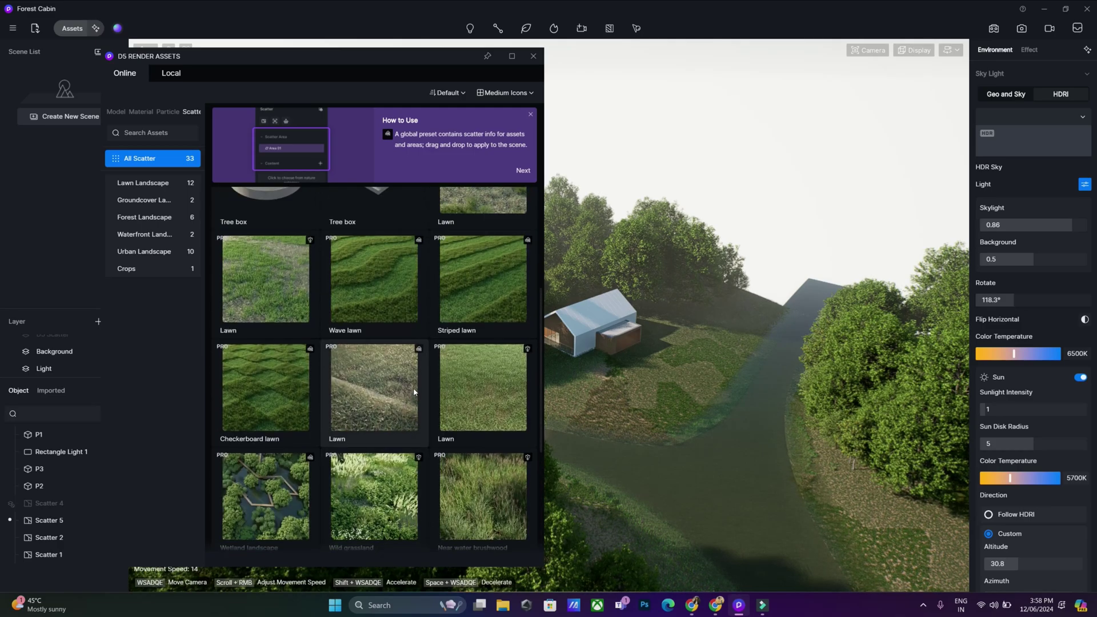
pyautogui.moveTo(725, 312); pyautogui.dragTo(522, 282, button='right')
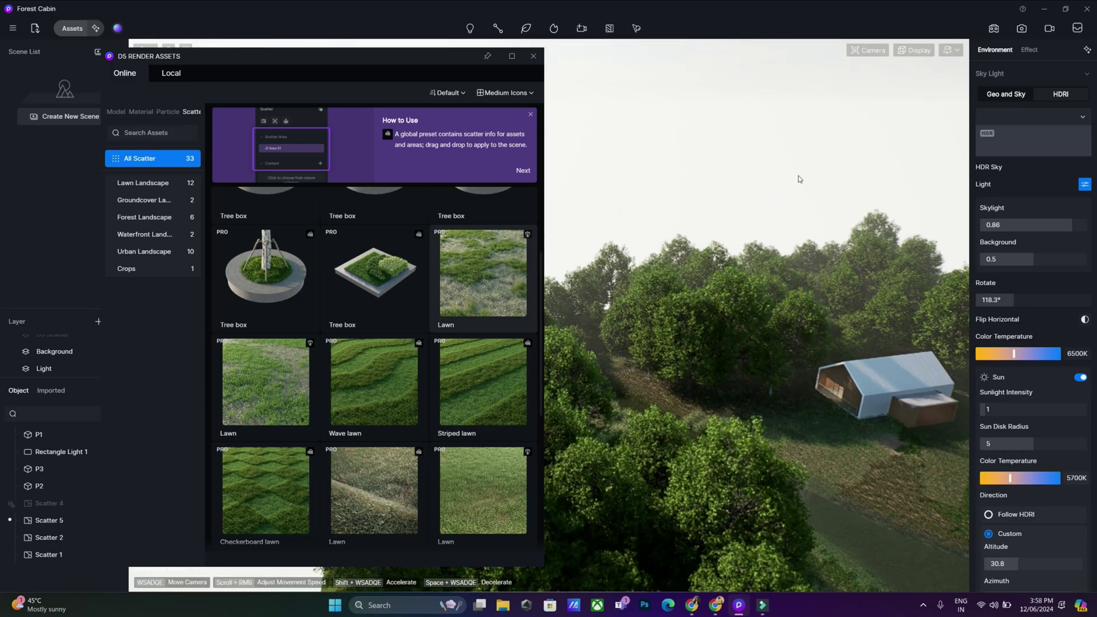
# - Place the Autumn Trees 02 backdrop plane from the model library among the trees behind the cabin
pyautogui.click(116, 111)
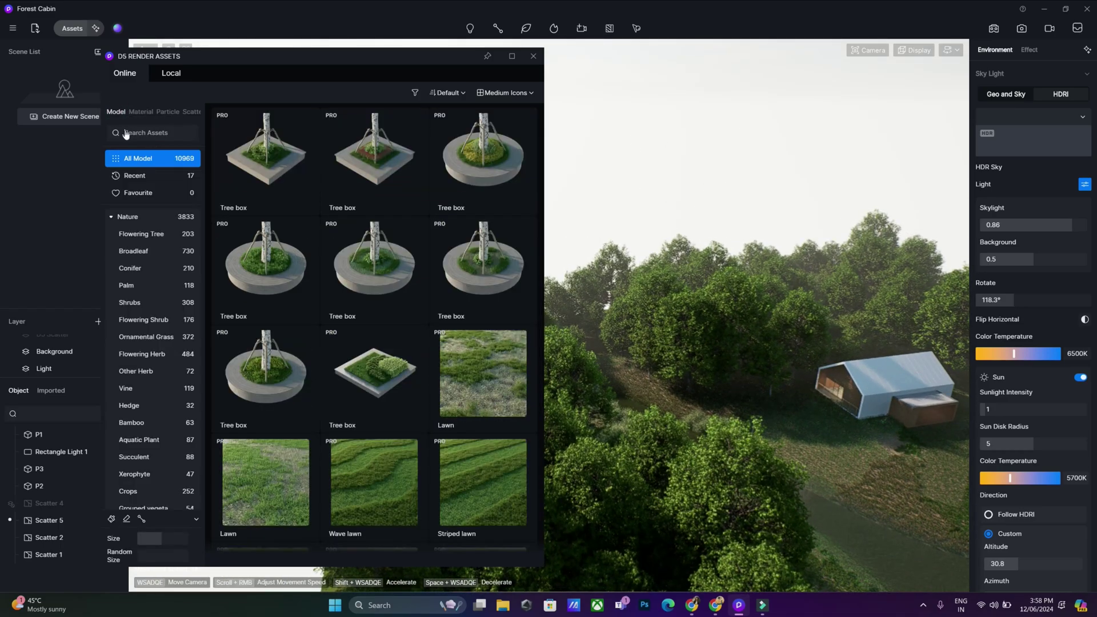
pyautogui.scroll(-2, 179, 460)
pyautogui.scroll(-3, 178, 460)
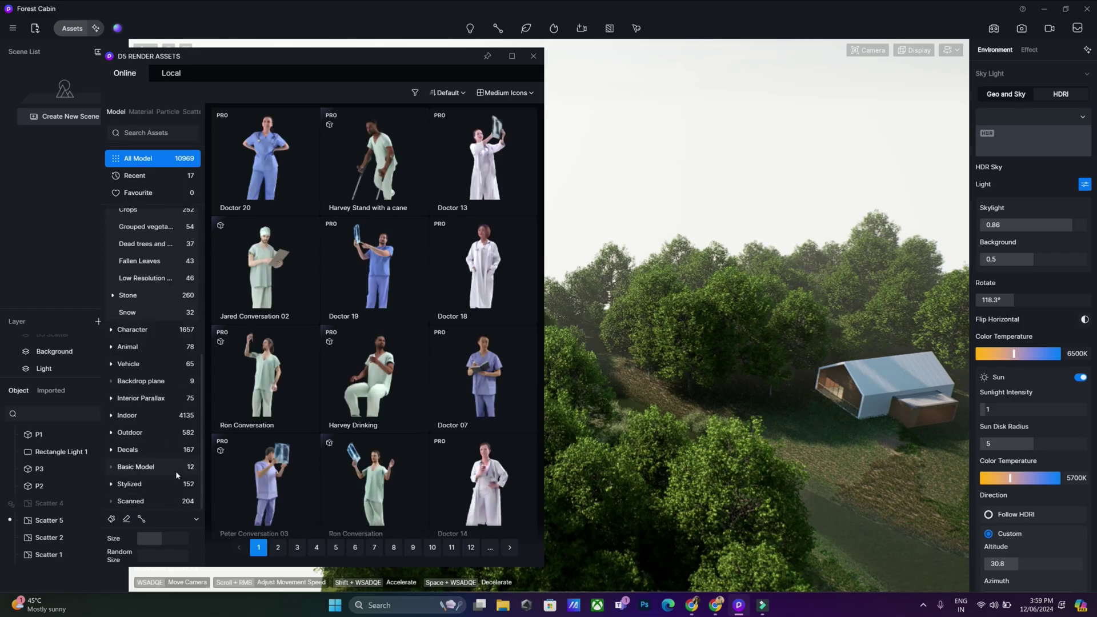
pyautogui.click(121, 381)
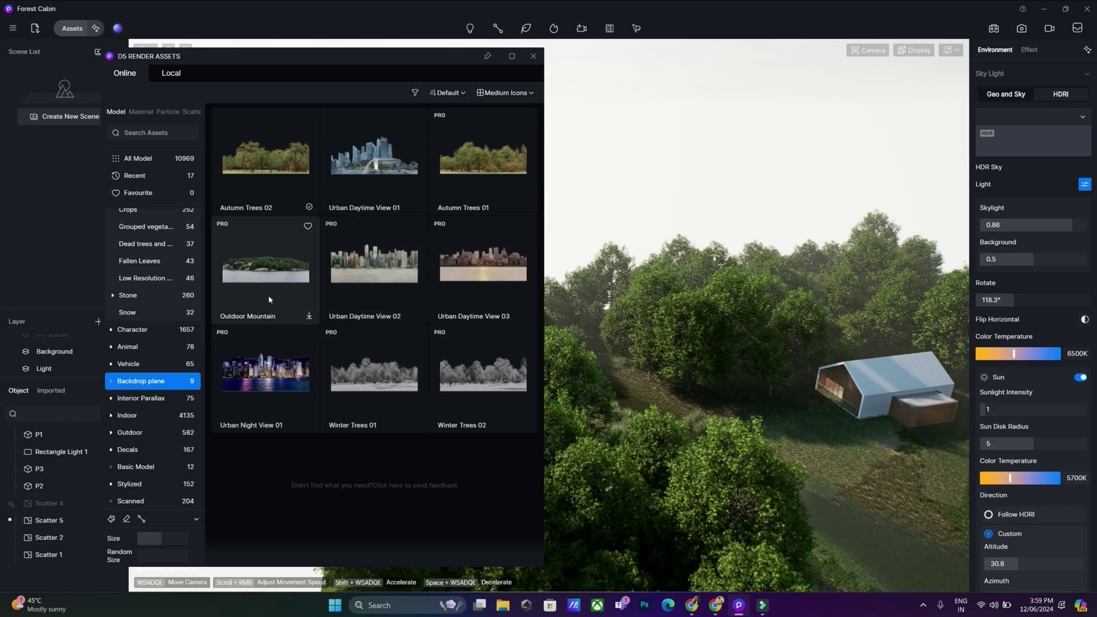
pyautogui.click(281, 178)
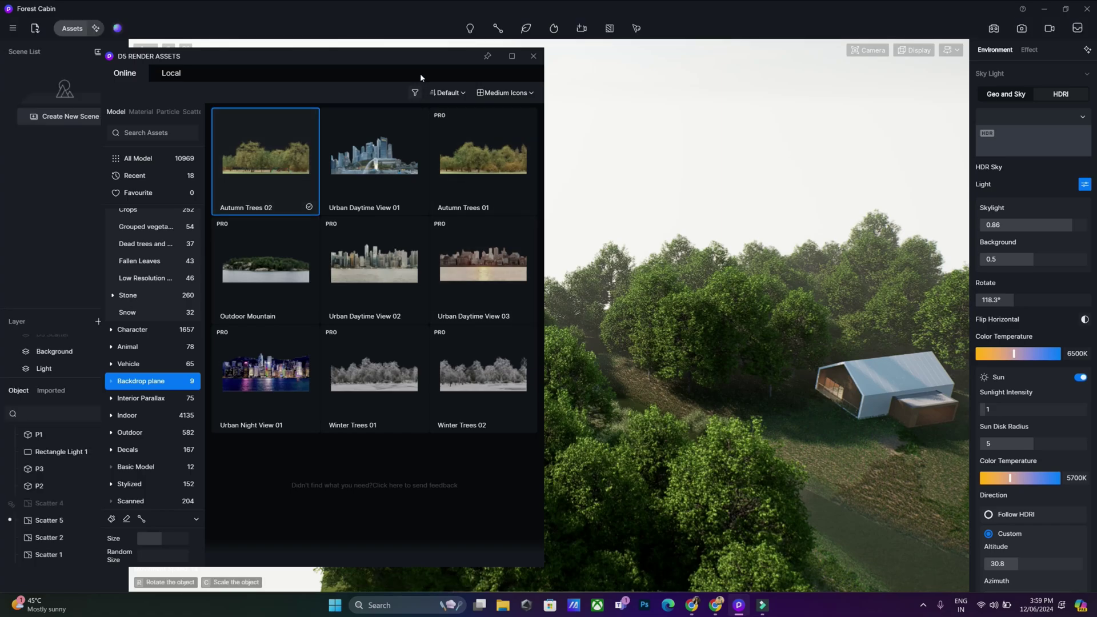
pyautogui.moveTo(420, 60); pyautogui.dragTo(120, 154)
pyautogui.click(120, 154)
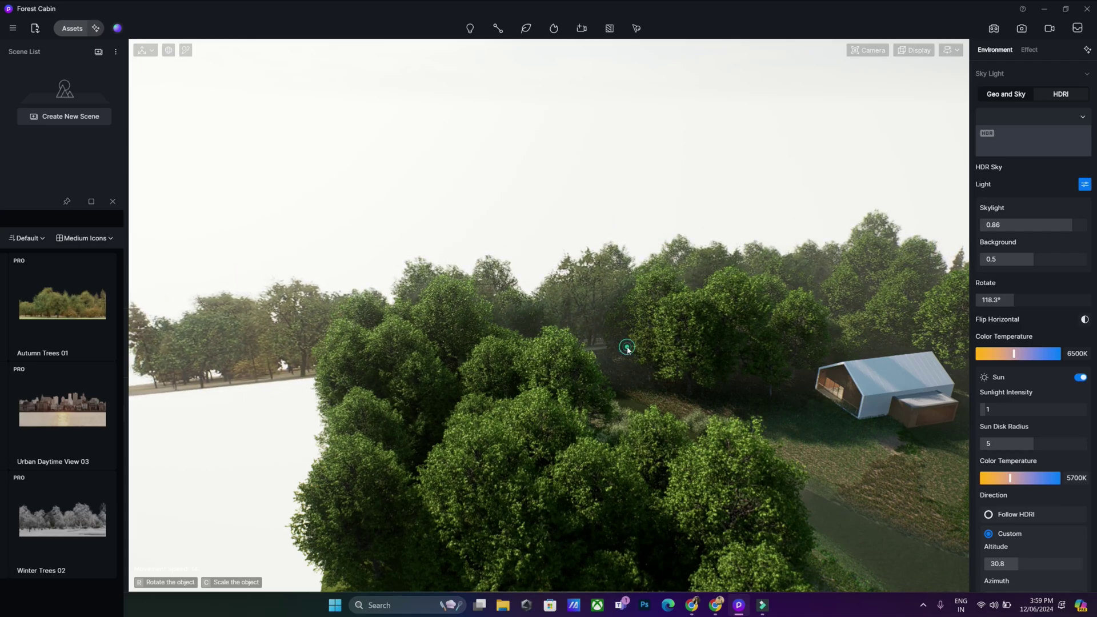
pyautogui.click(626, 345)
pyautogui.moveTo(794, 380); pyautogui.dragTo(675, 336, button='right')
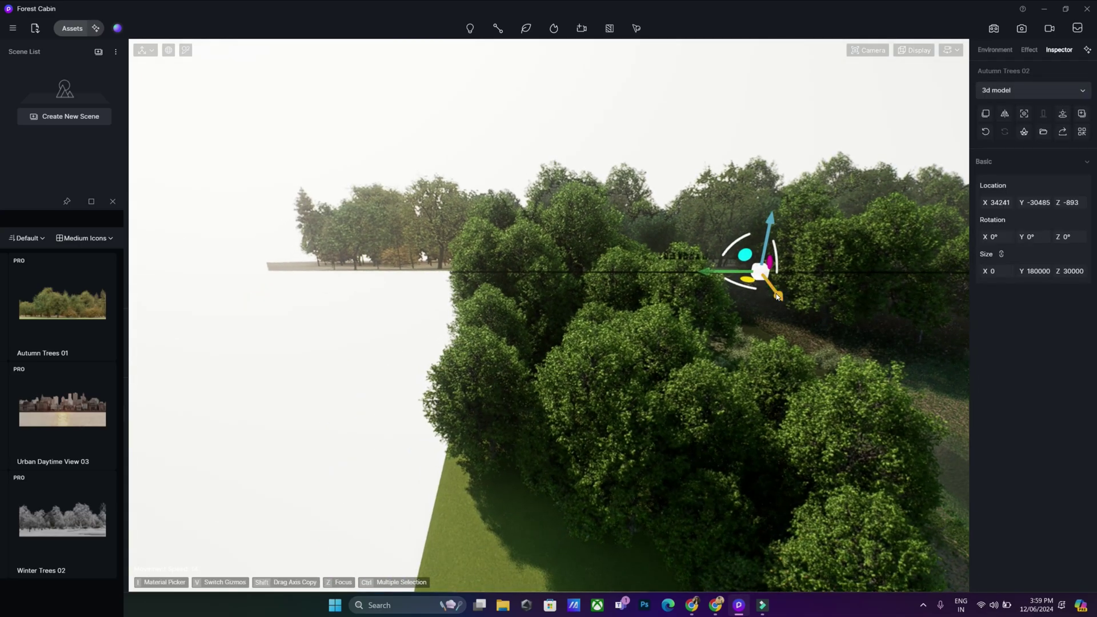
# - Move the Autumn Trees 02 backdrop farther behind the forest, to about X 61487 and Y 9153, and lower it
pyautogui.moveTo(776, 295); pyautogui.dragTo(898, 222)
pyautogui.moveTo(803, 330); pyautogui.dragTo(591, 213, button='right')
pyautogui.moveTo(563, 216); pyautogui.dragTo(564, 217)
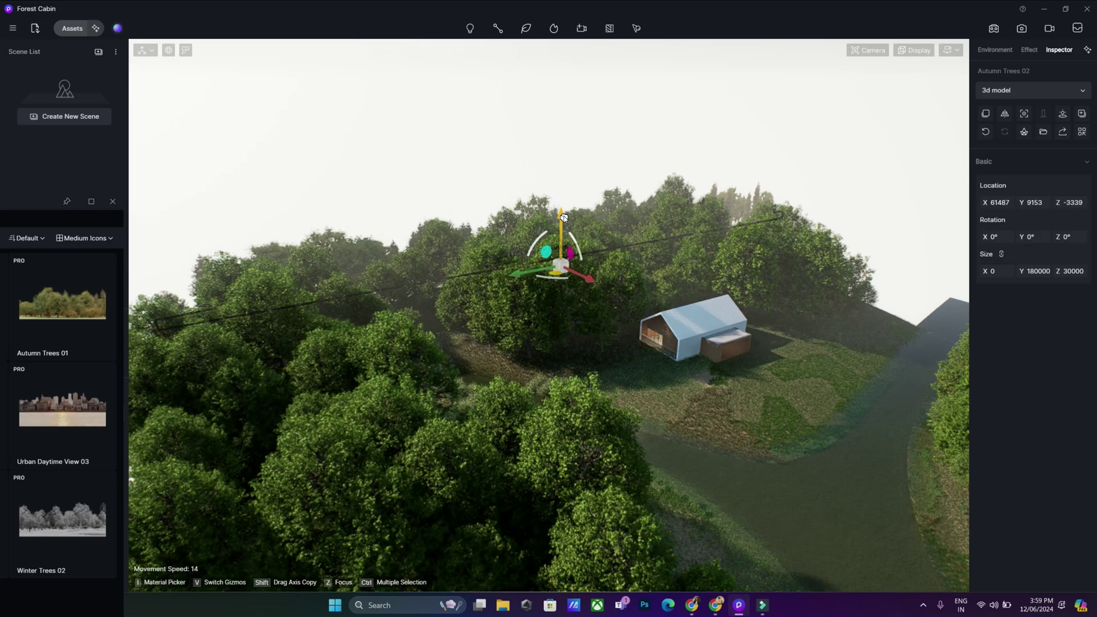
pyautogui.click(559, 201)
# - Examine the backdrop trees behind the forest from a low viewpoint across the water, with the cabin in frame
pyautogui.moveTo(706, 423); pyautogui.dragTo(664, 451, button='right')
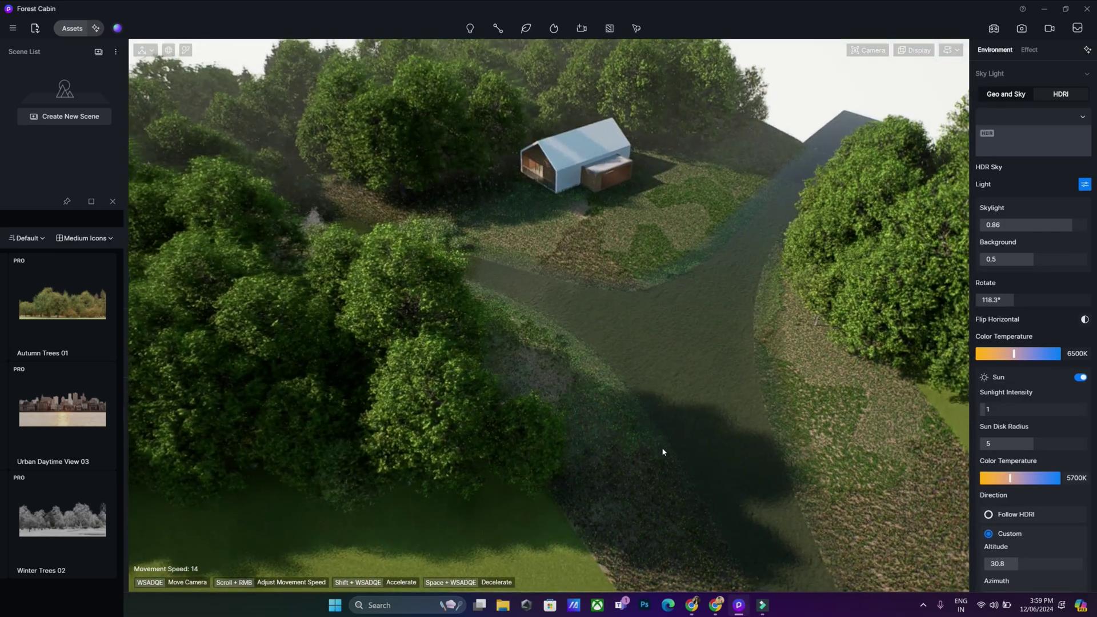
pyautogui.scroll(10, 665, 454)
pyautogui.scroll(-10, 683, 436)
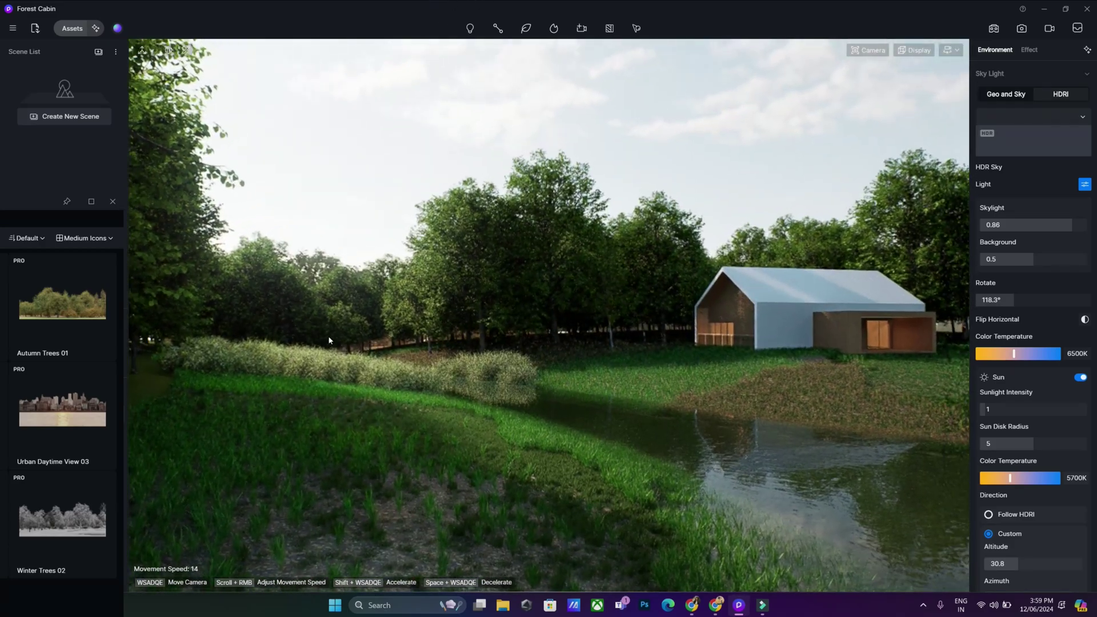
pyautogui.scroll(-3, 554, 386)
pyautogui.press('d')
pyautogui.moveTo(560, 377); pyautogui.dragTo(547, 386, button='right')
pyautogui.press('s')
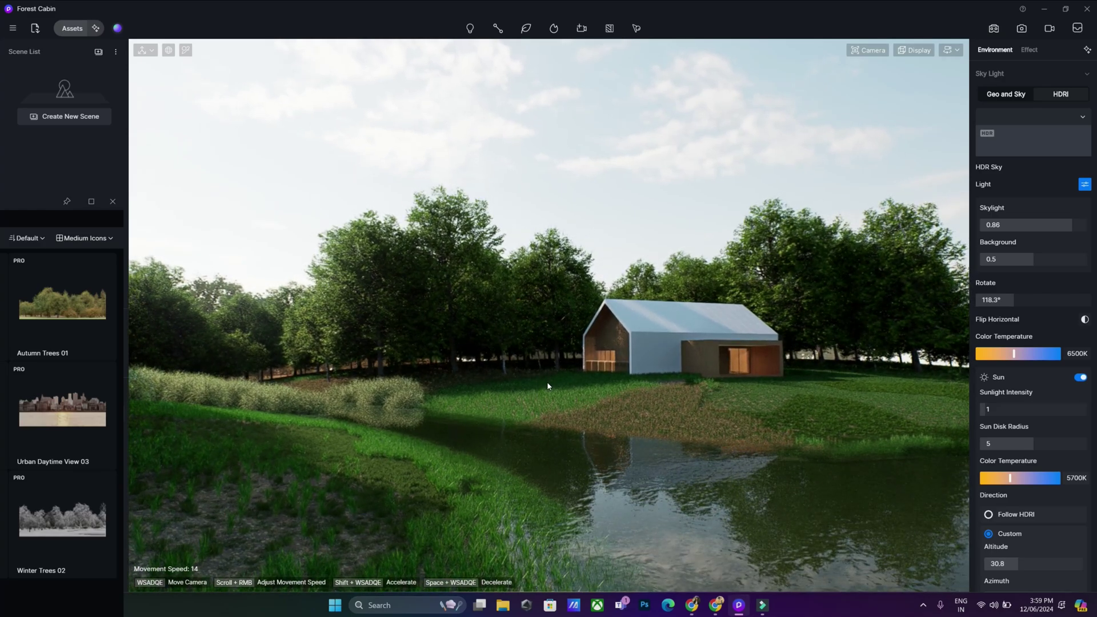
pyautogui.press('d')
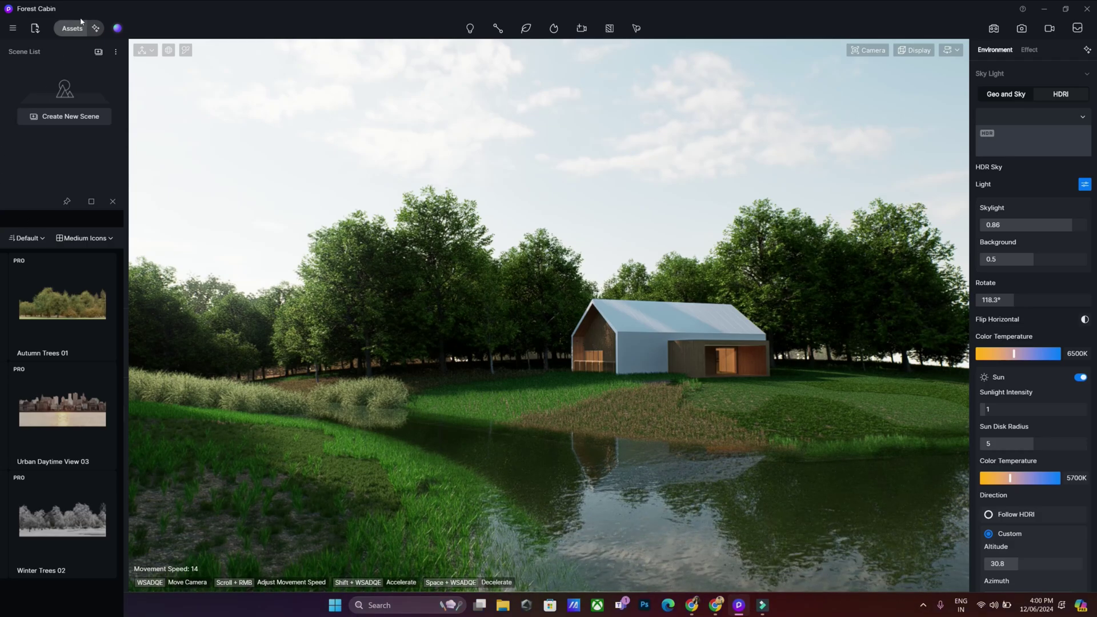
# - Place a Cedrus deodara 01 conifer from the model library on the grassy near bank opposite the cabin
pyautogui.click(70, 30)
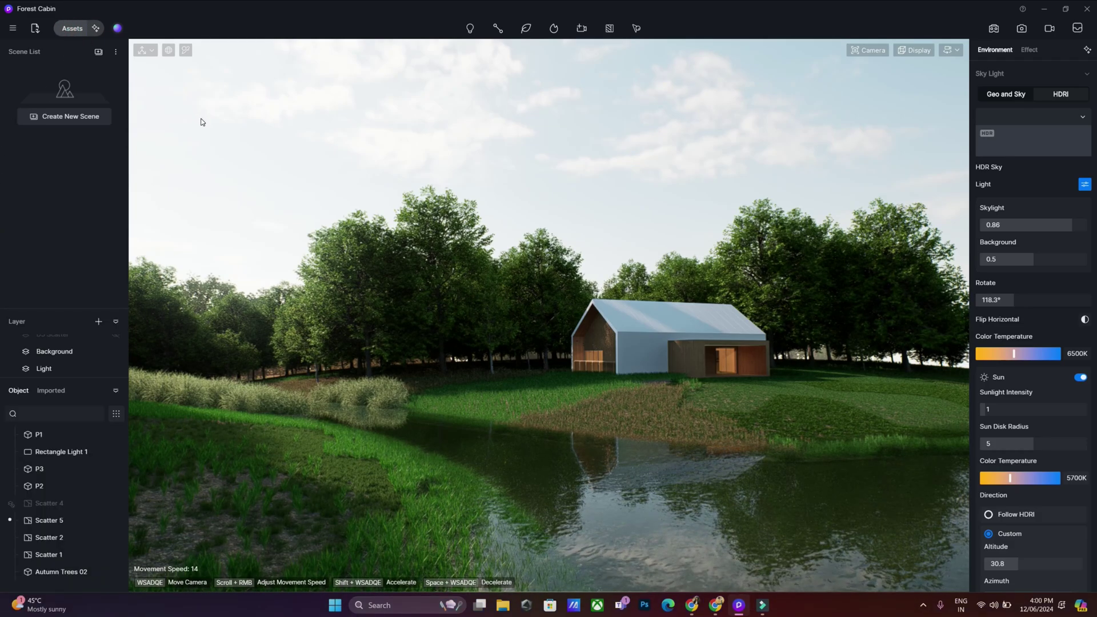
pyautogui.click(75, 28)
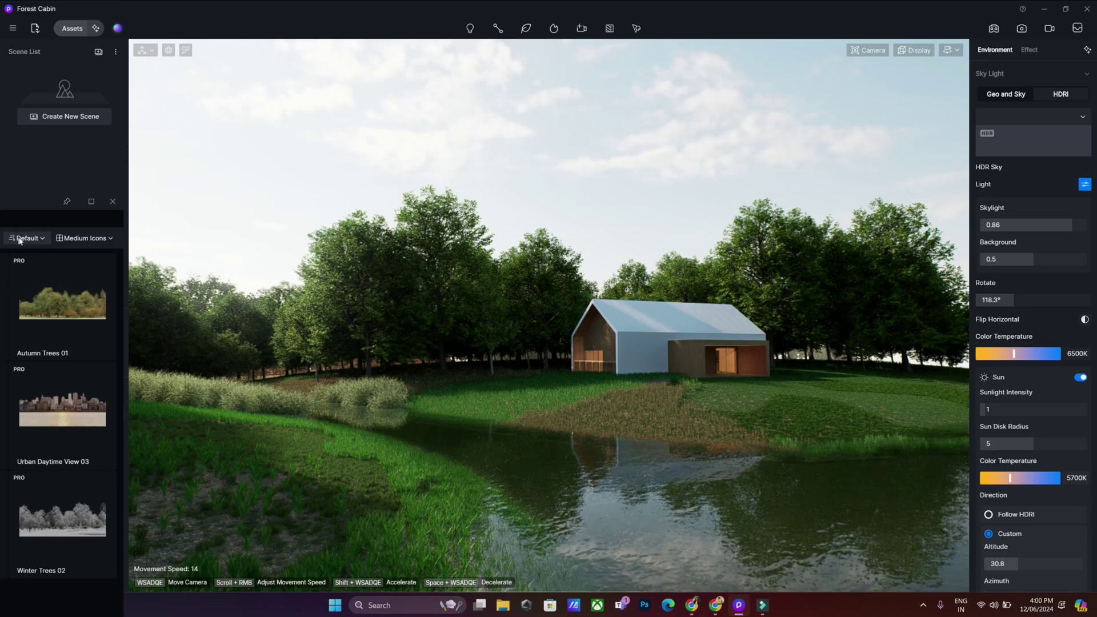
pyautogui.click(44, 203)
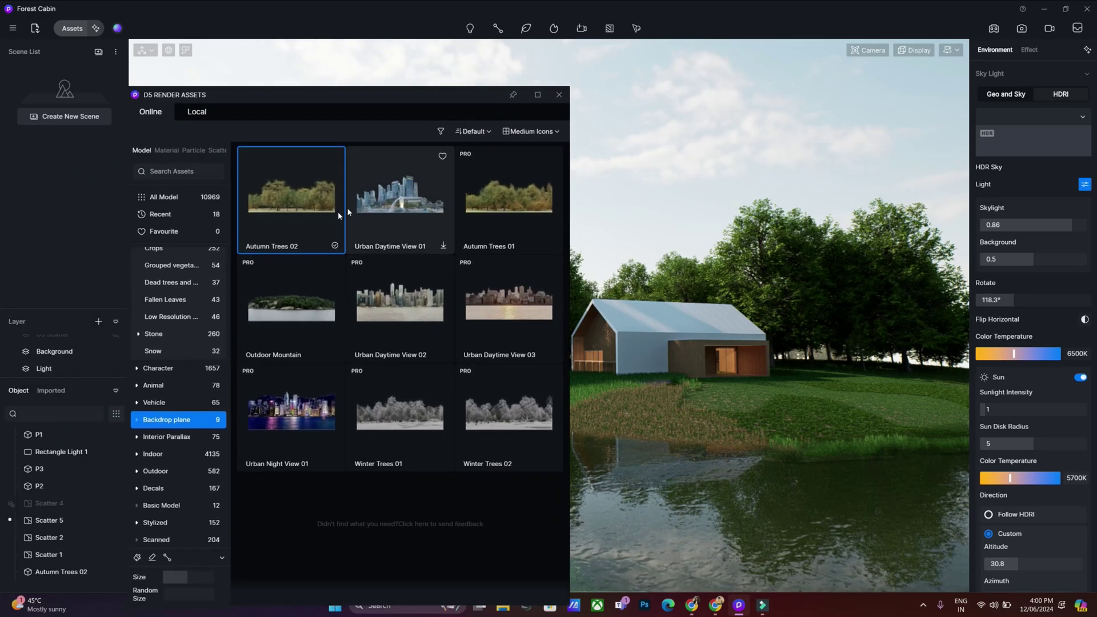
pyautogui.scroll(5, 211, 348)
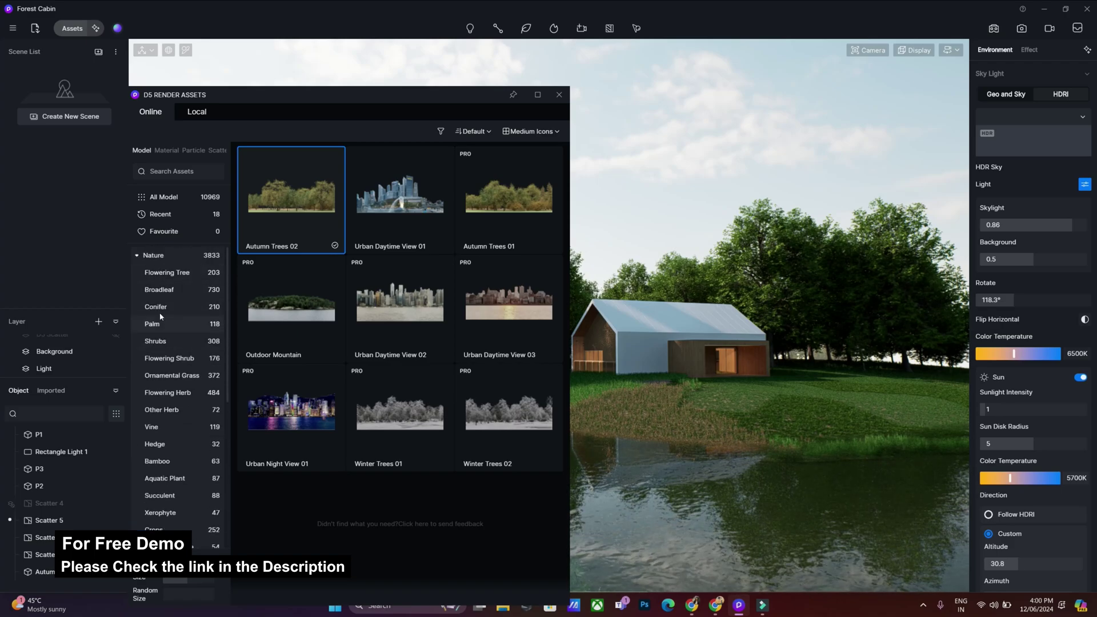
pyautogui.click(168, 308)
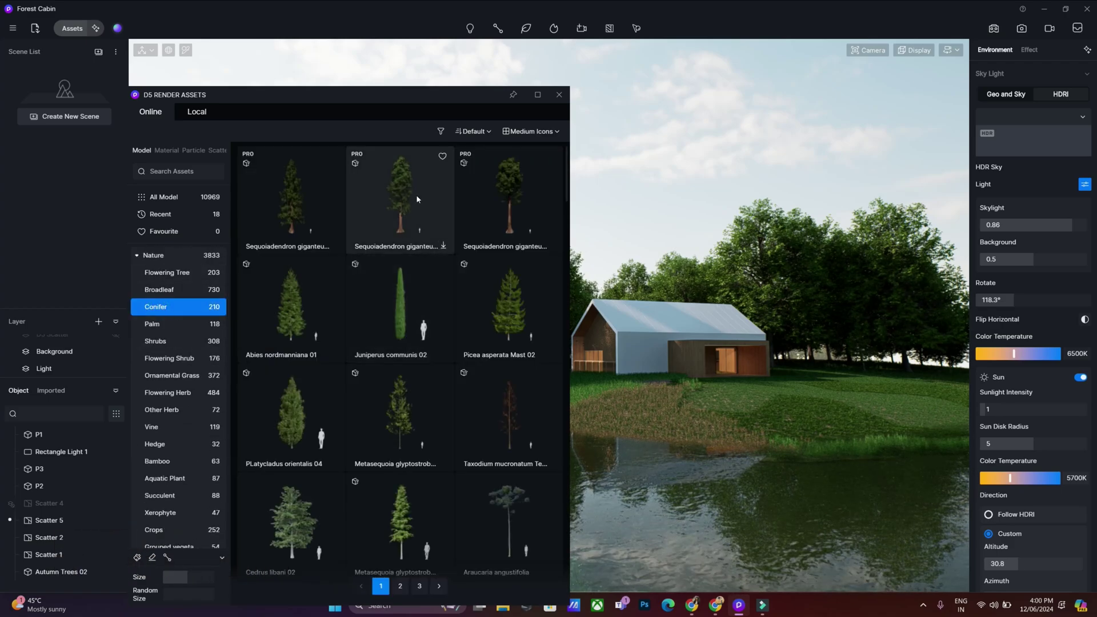
pyautogui.scroll(-3, 390, 409)
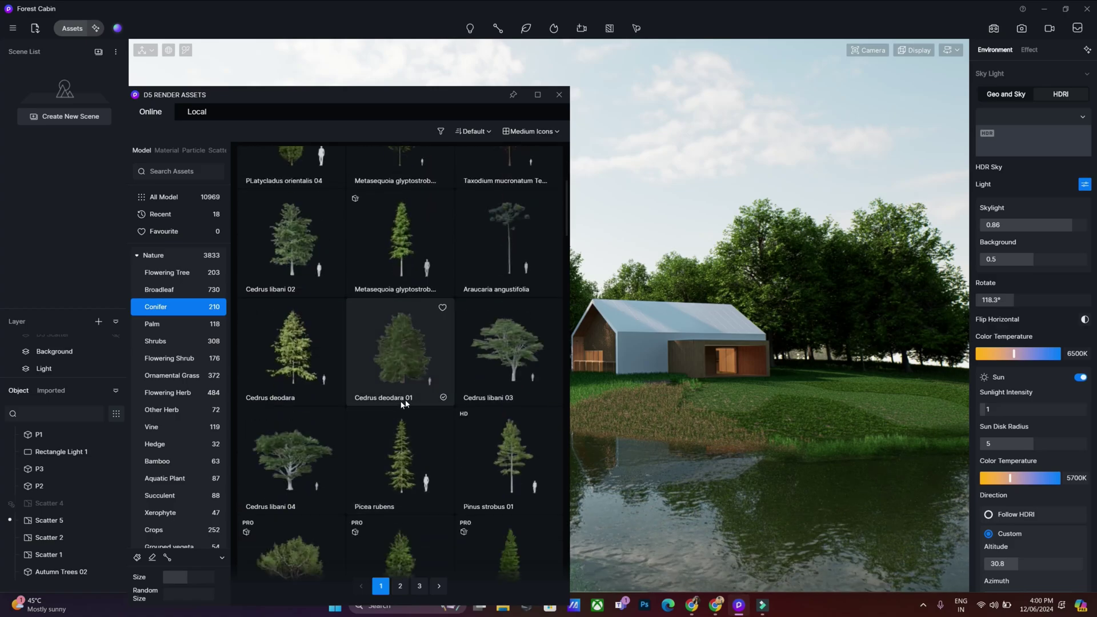
pyautogui.click(372, 356)
pyautogui.moveTo(417, 115); pyautogui.dragTo(805, 110)
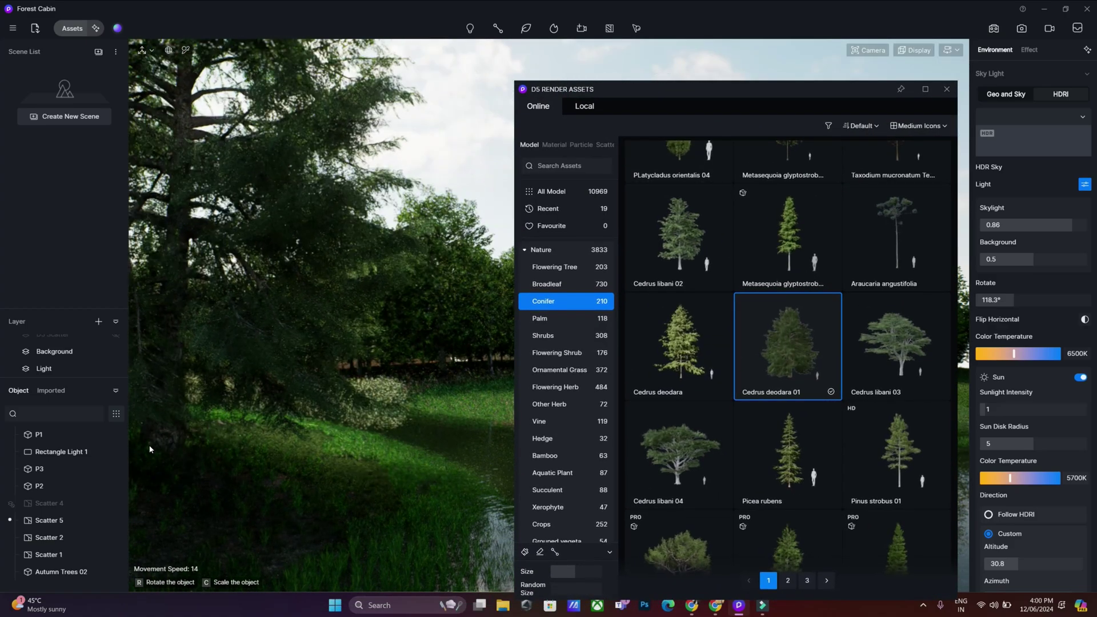
pyautogui.click(136, 432)
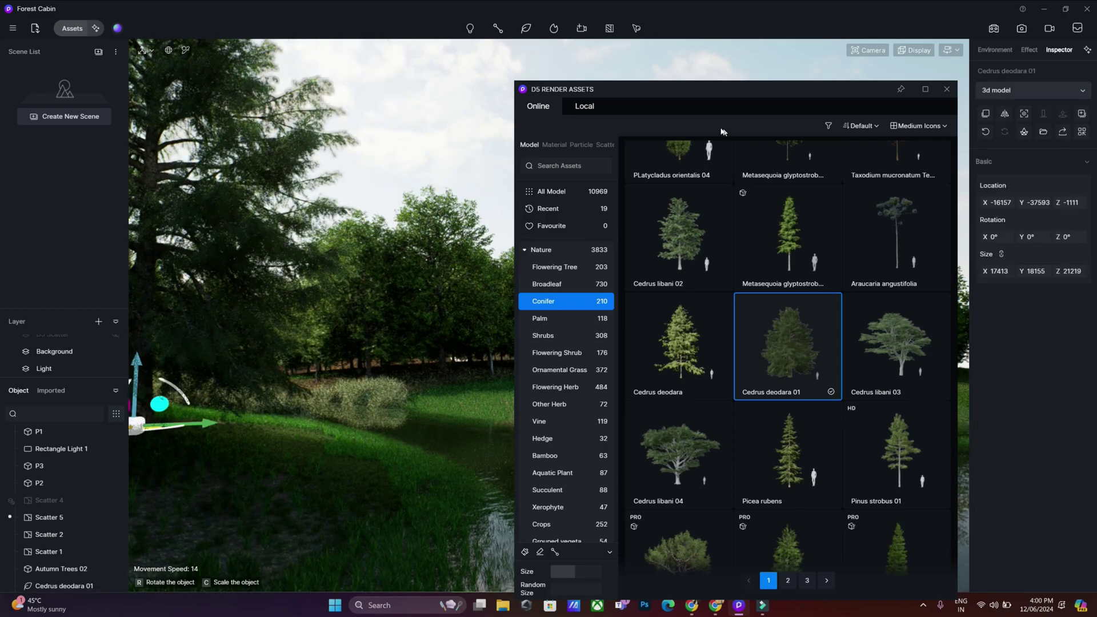
# - Place two more Cedrus deodara 01 trees, one on the opposite riverbank and one beyond the cabin near the water, and end placement
pyautogui.moveTo(742, 86); pyautogui.dragTo(265, 563)
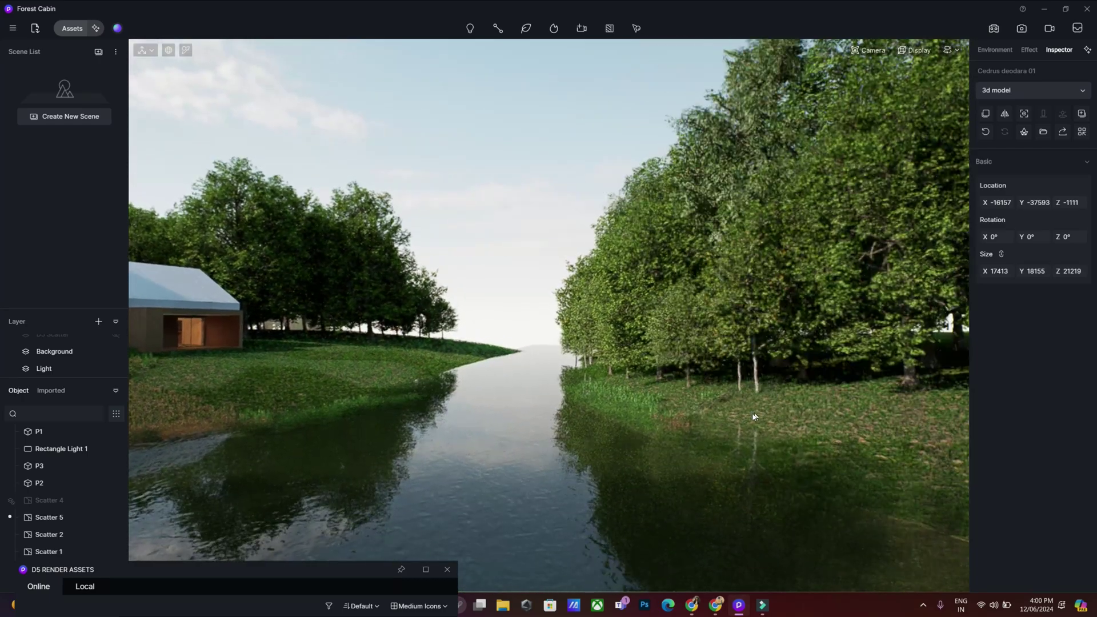
pyautogui.click(675, 409)
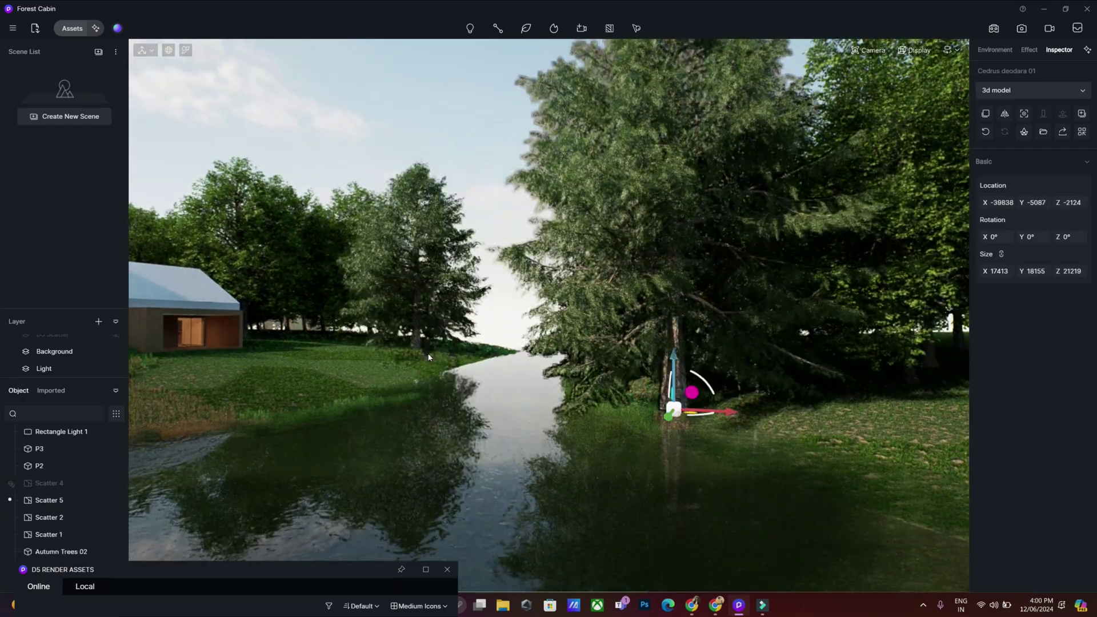
pyautogui.press('Escape')
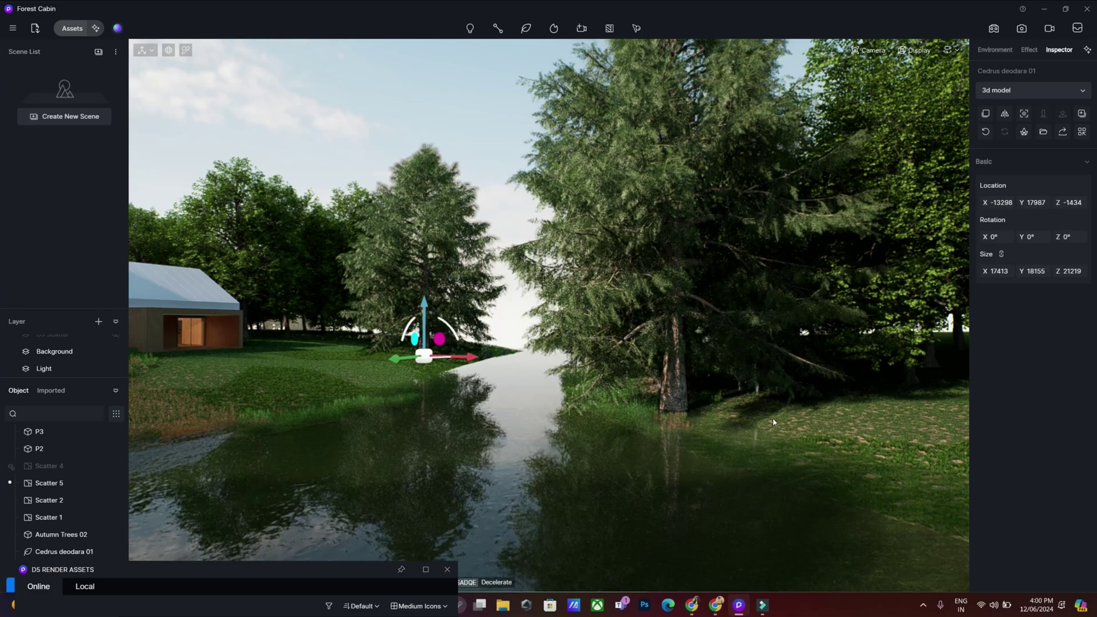
pyautogui.moveTo(582, 396); pyautogui.dragTo(414, 360, button='right')
pyautogui.click(554, 182)
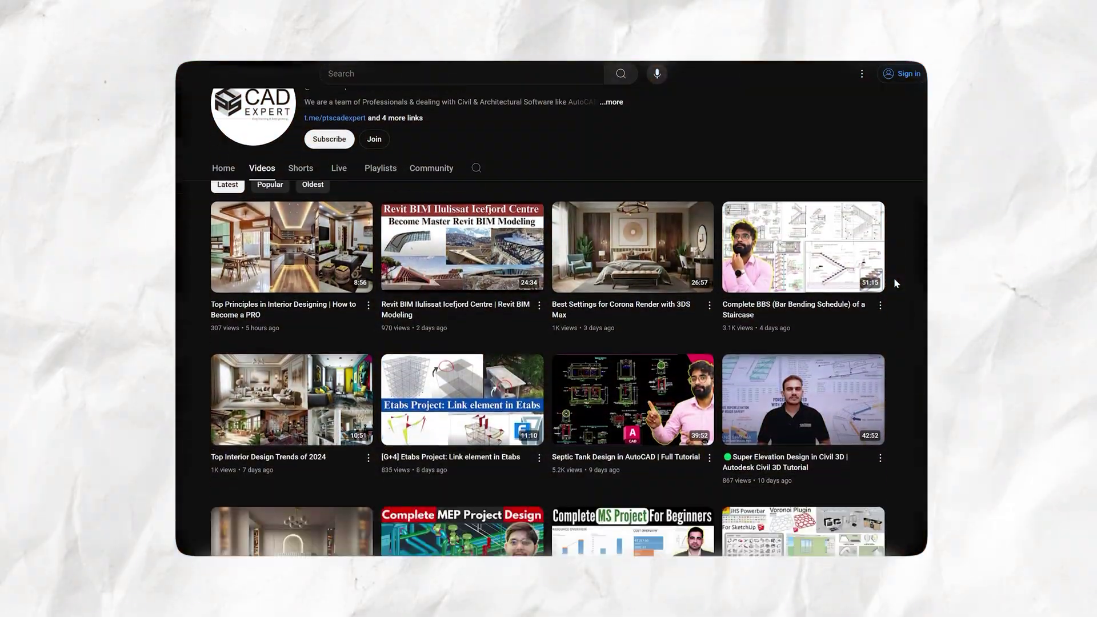
pyautogui.scroll(-5, 894, 277)
pyautogui.scroll(-12, 894, 307)
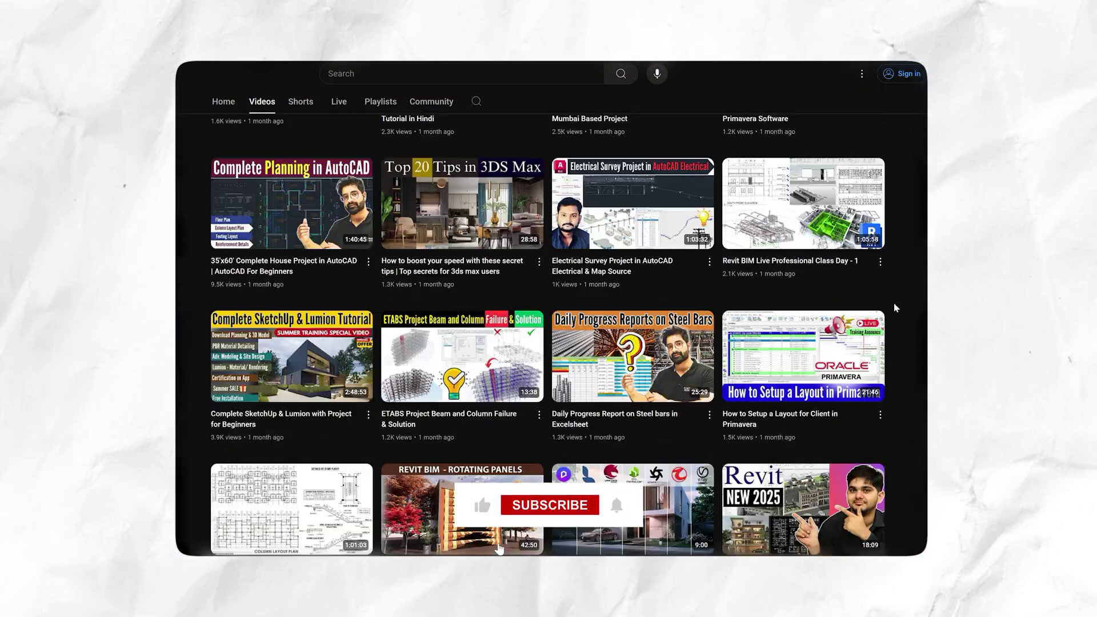
pyautogui.scroll(-10, 894, 306)
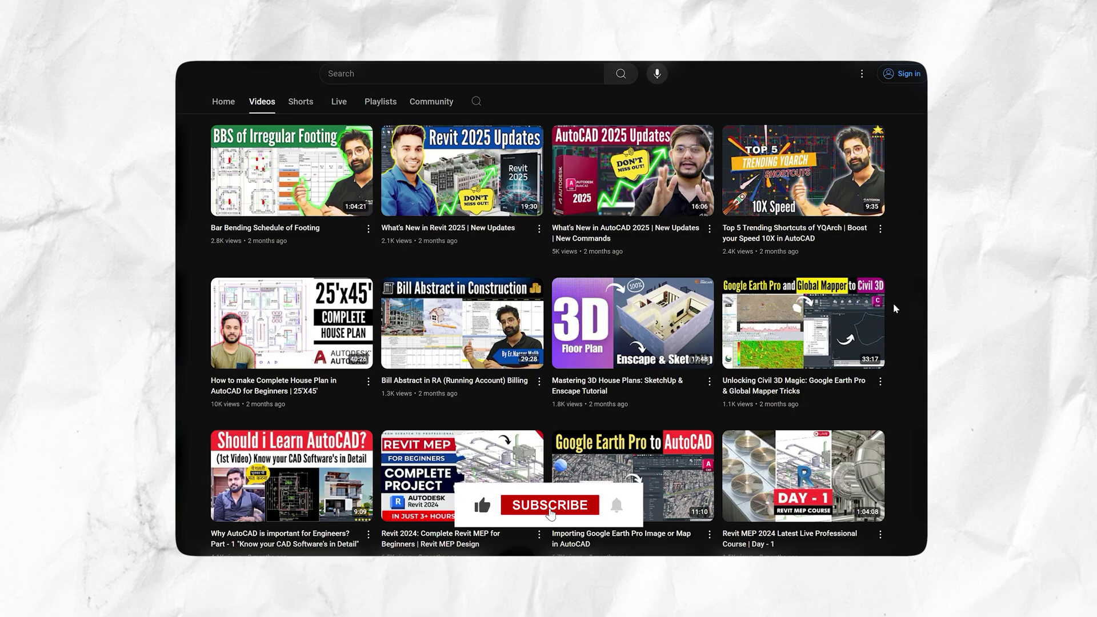
pyautogui.scroll(-10, 894, 309)
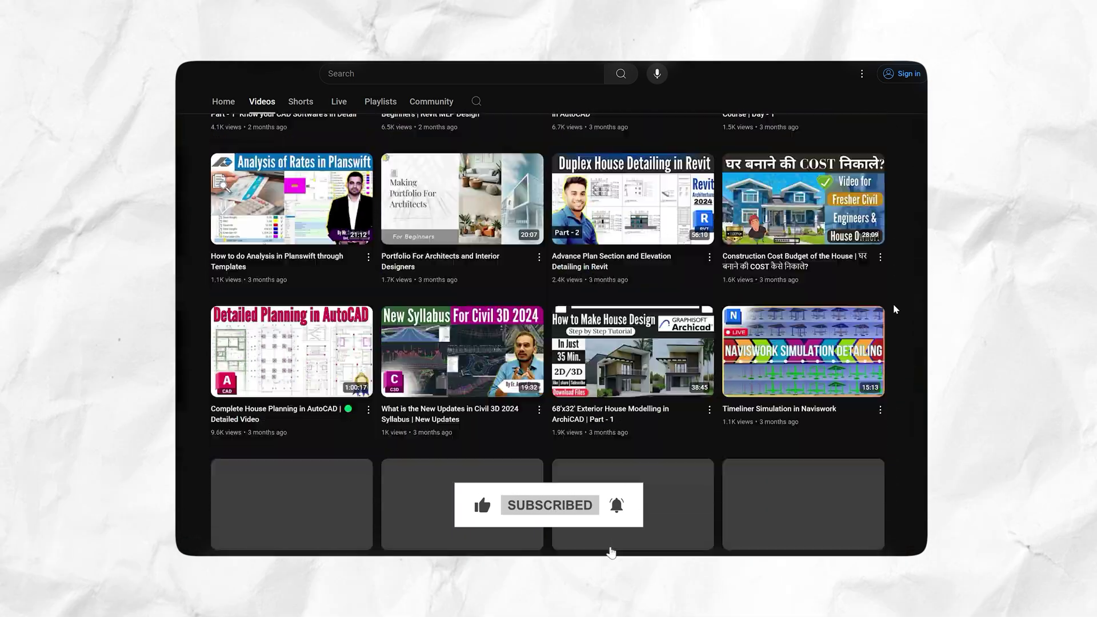
pyautogui.scroll(-7, 894, 309)
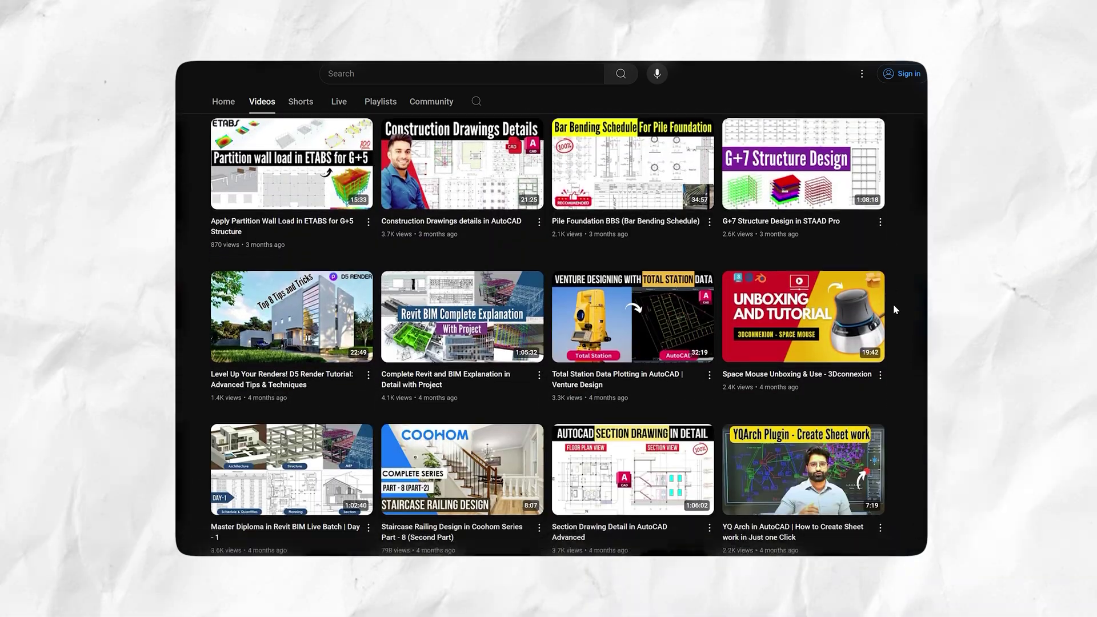
pyautogui.scroll(-3, 894, 309)
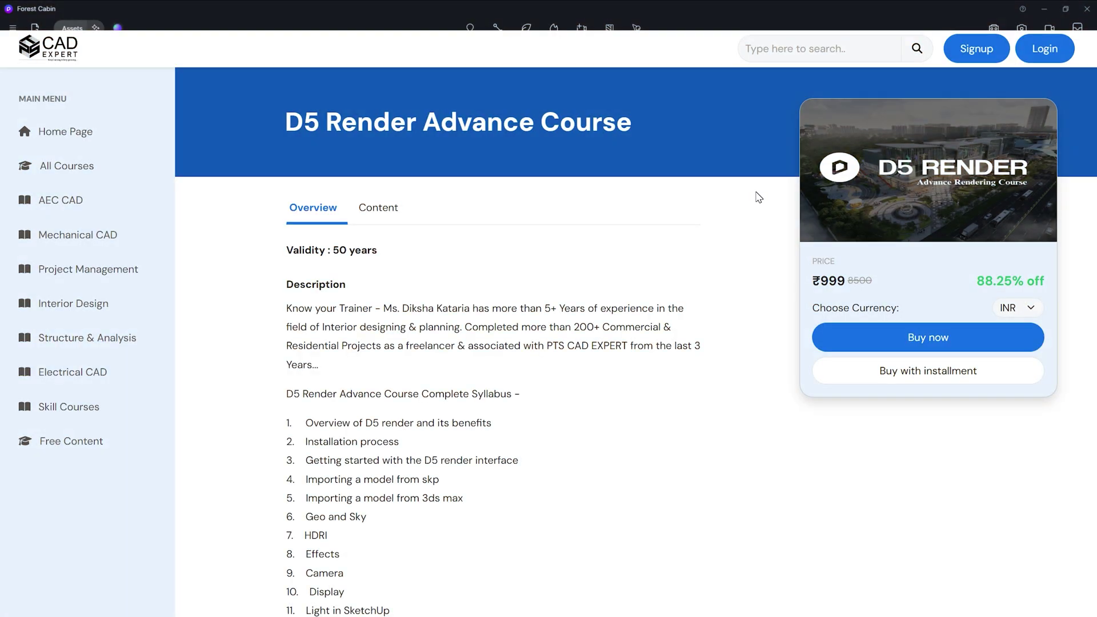
# - Read the D5 Render Advance Course overview, including its syllabus and the list of what the course includes
pyautogui.scroll(-2, 757, 197)
pyautogui.scroll(-3, 759, 197)
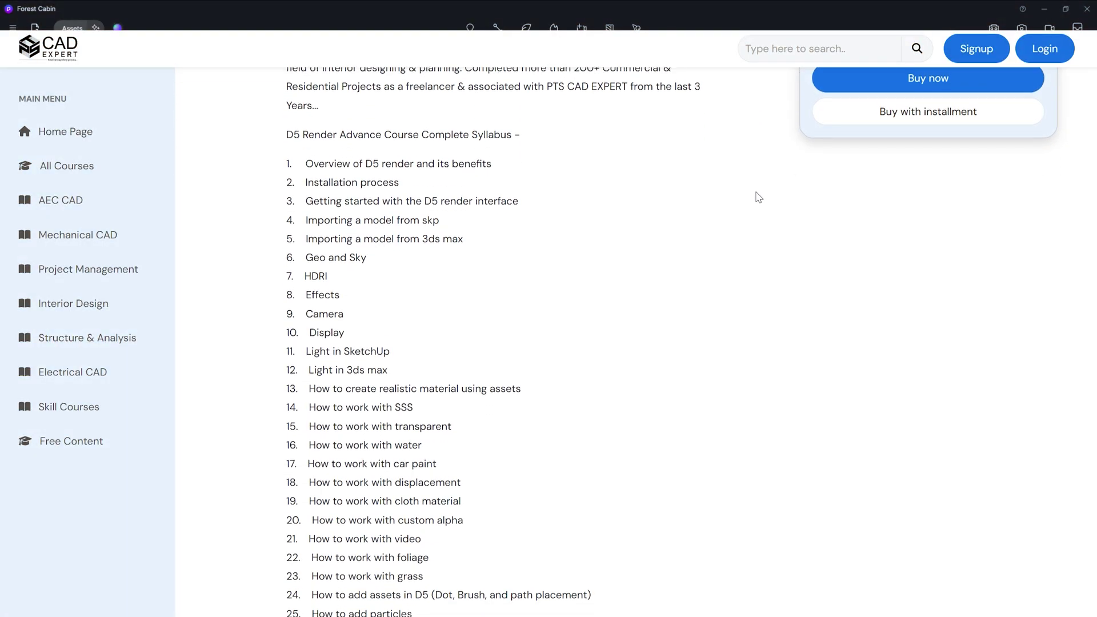
pyautogui.scroll(-6, 758, 196)
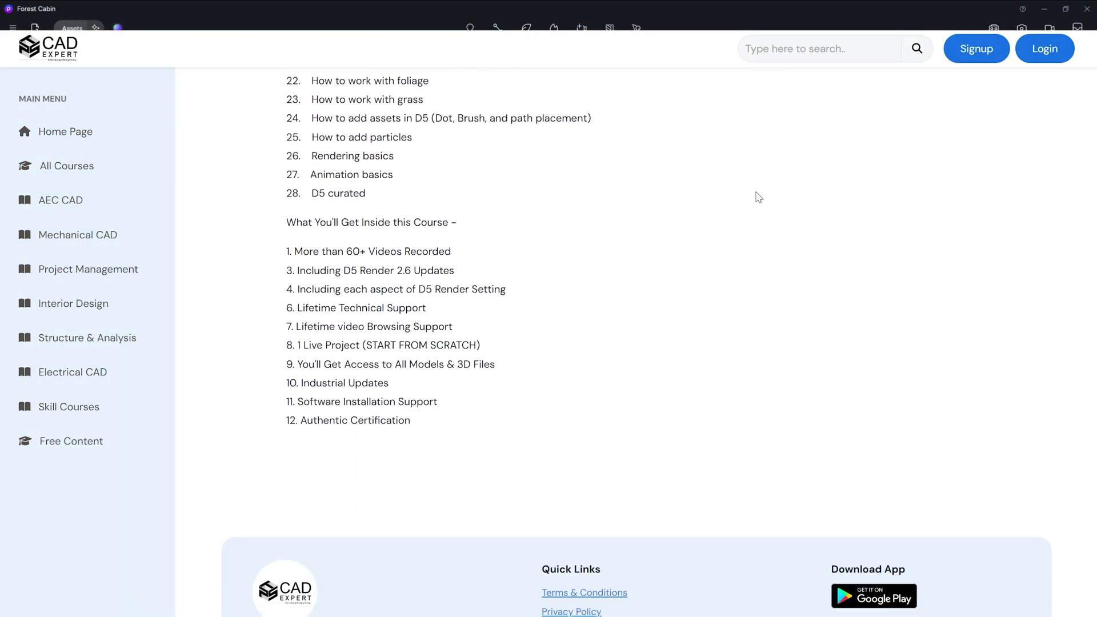
pyautogui.scroll(12, 758, 197)
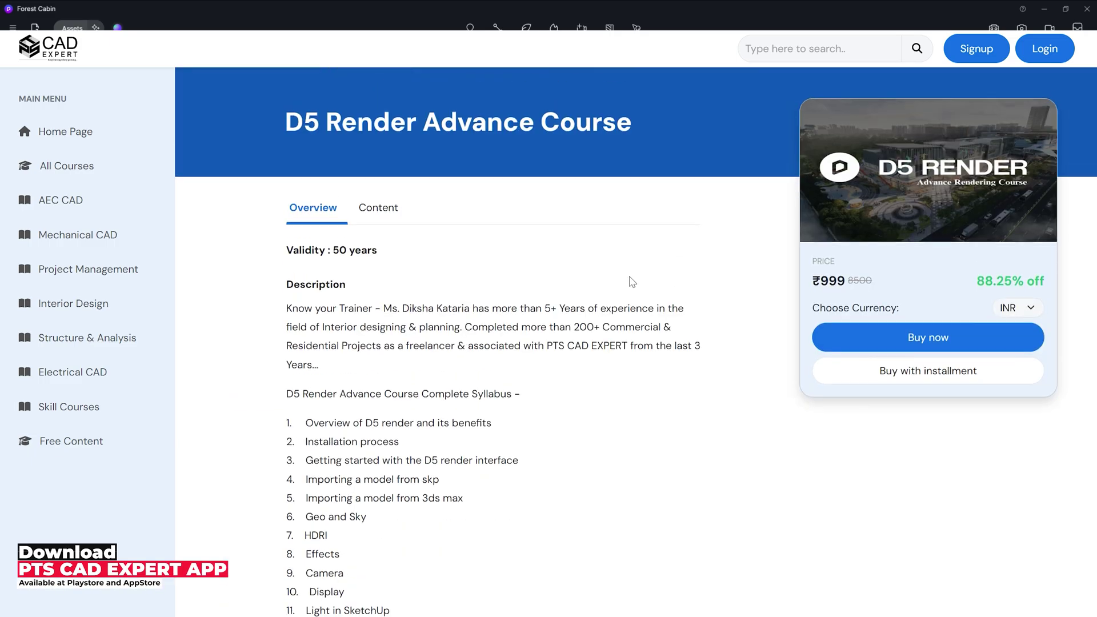
# - Open the D5 Render Advance Course's content list and look through its video topics and project lessons
pyautogui.click(384, 207)
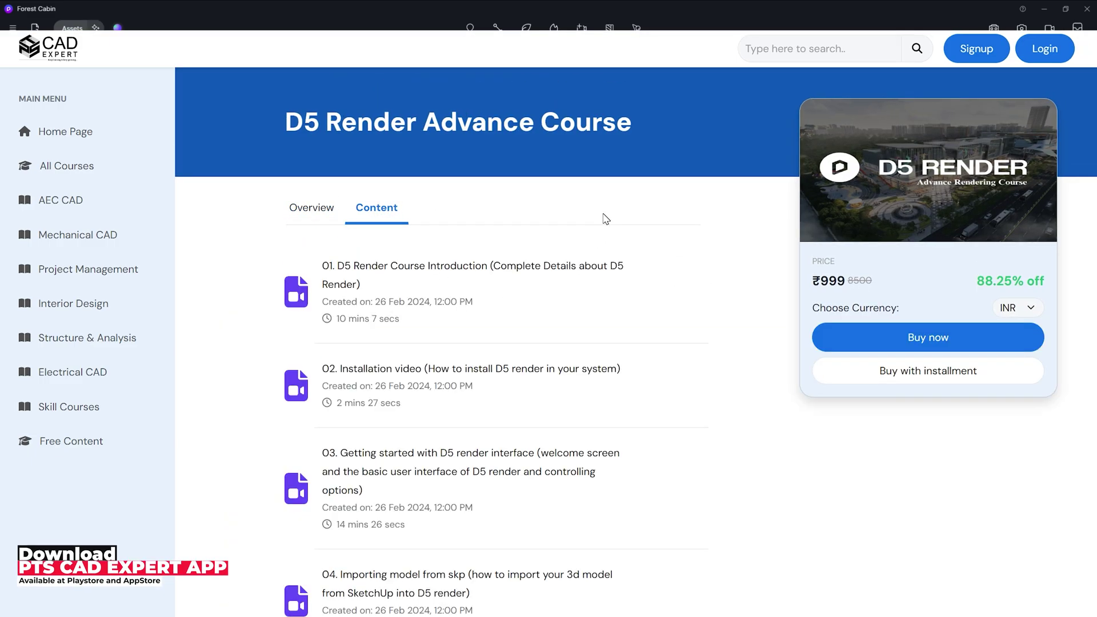
pyautogui.scroll(-10, 612, 252)
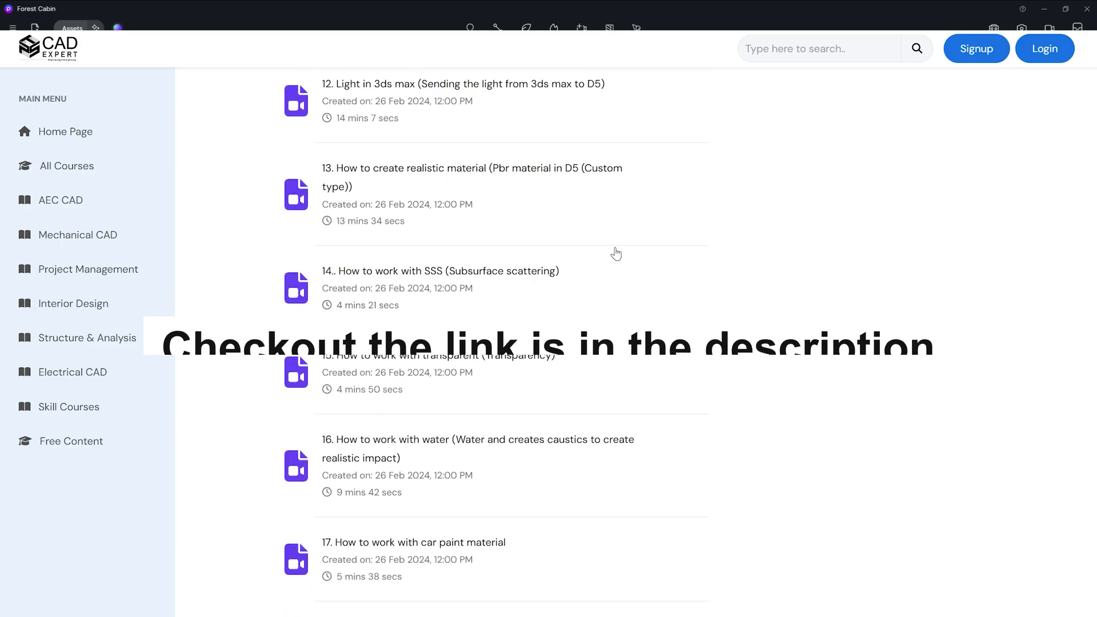
pyautogui.scroll(-10, 616, 253)
pyautogui.scroll(-4, 616, 254)
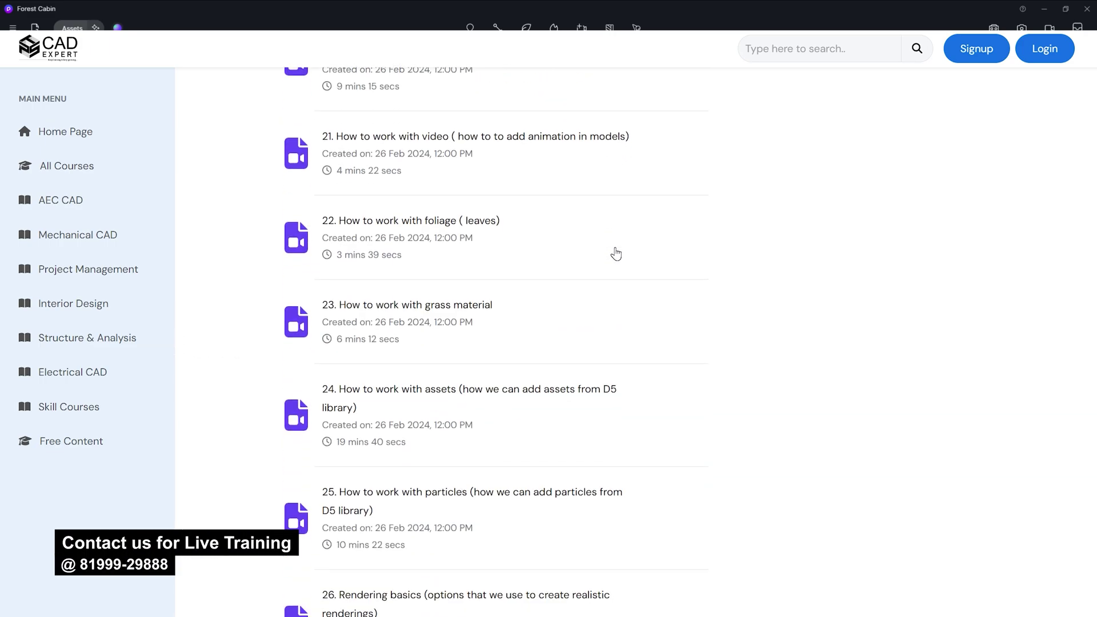
pyautogui.scroll(-4, 616, 254)
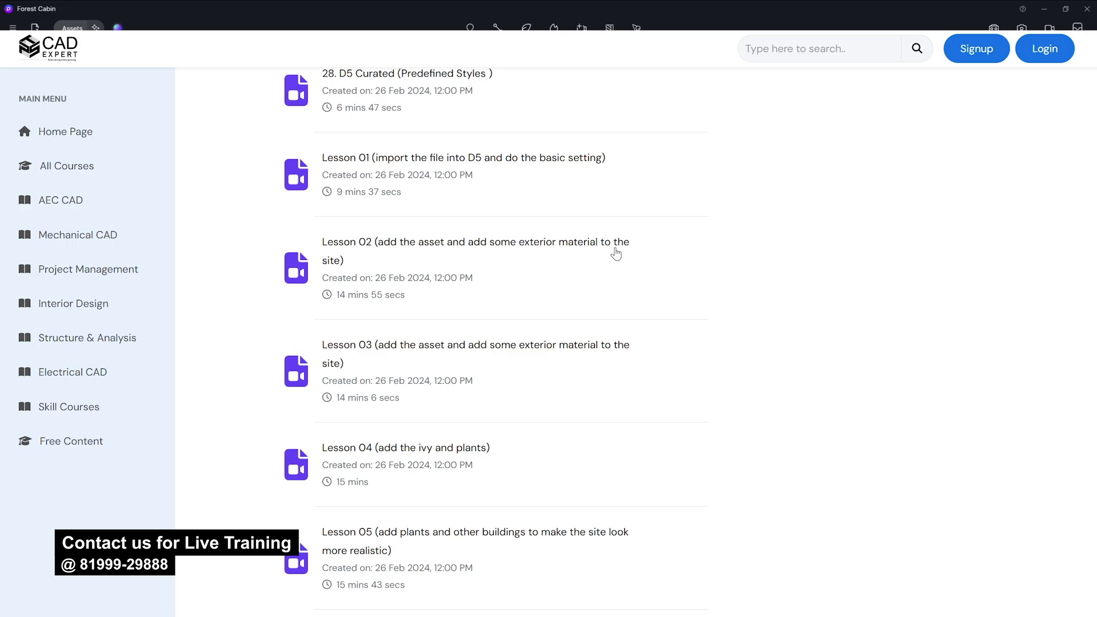
pyautogui.scroll(-1, 616, 253)
pyautogui.scroll(-13, 616, 253)
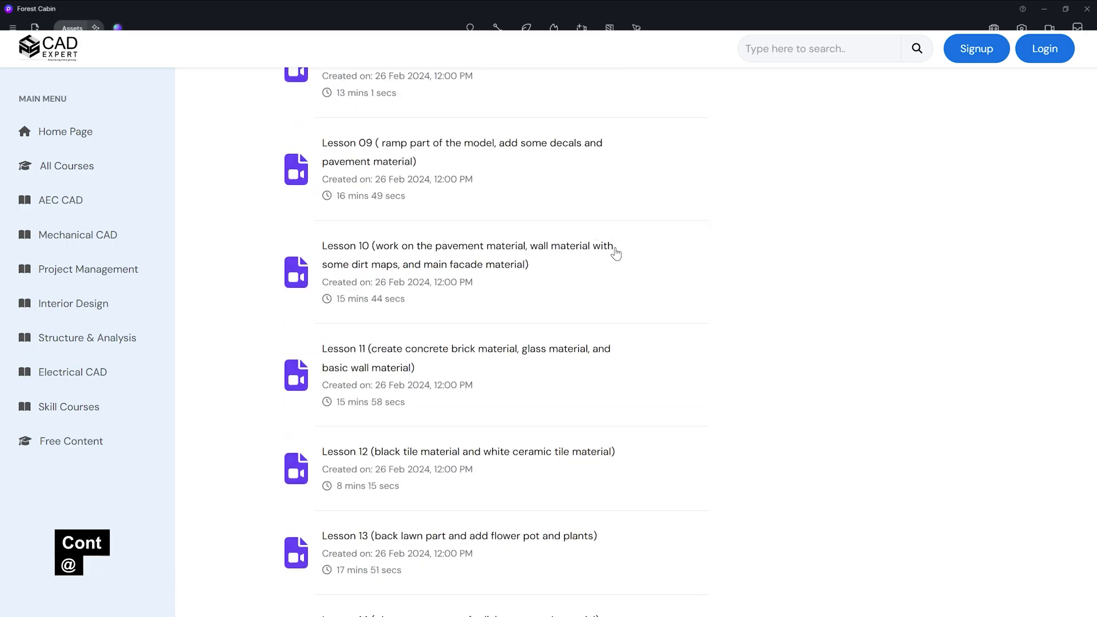
pyautogui.scroll(-14, 616, 254)
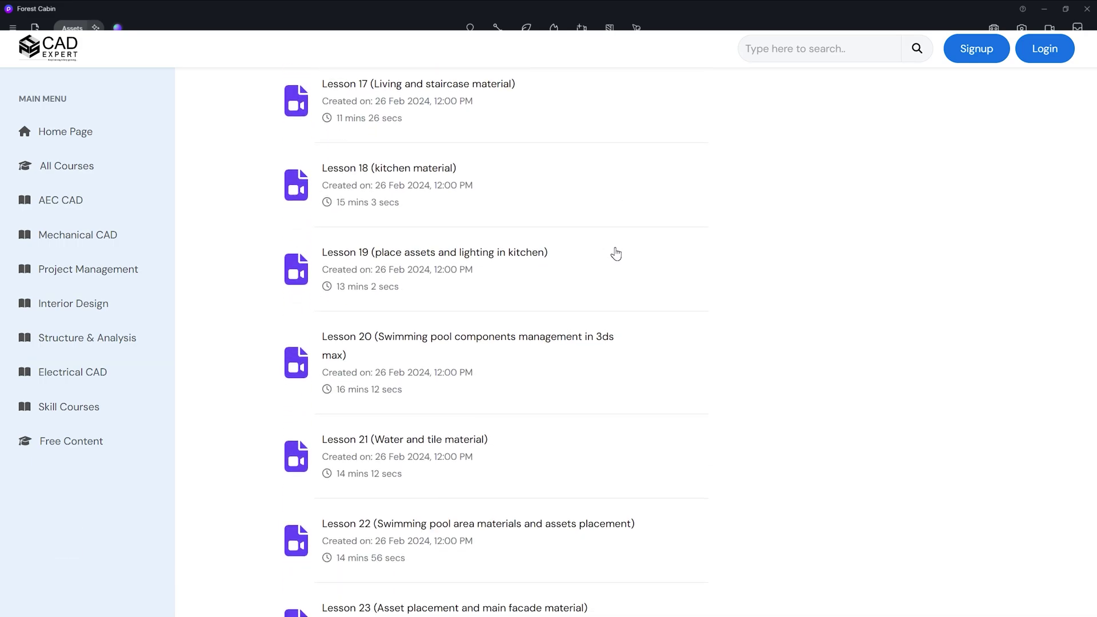
pyautogui.scroll(-1, 616, 253)
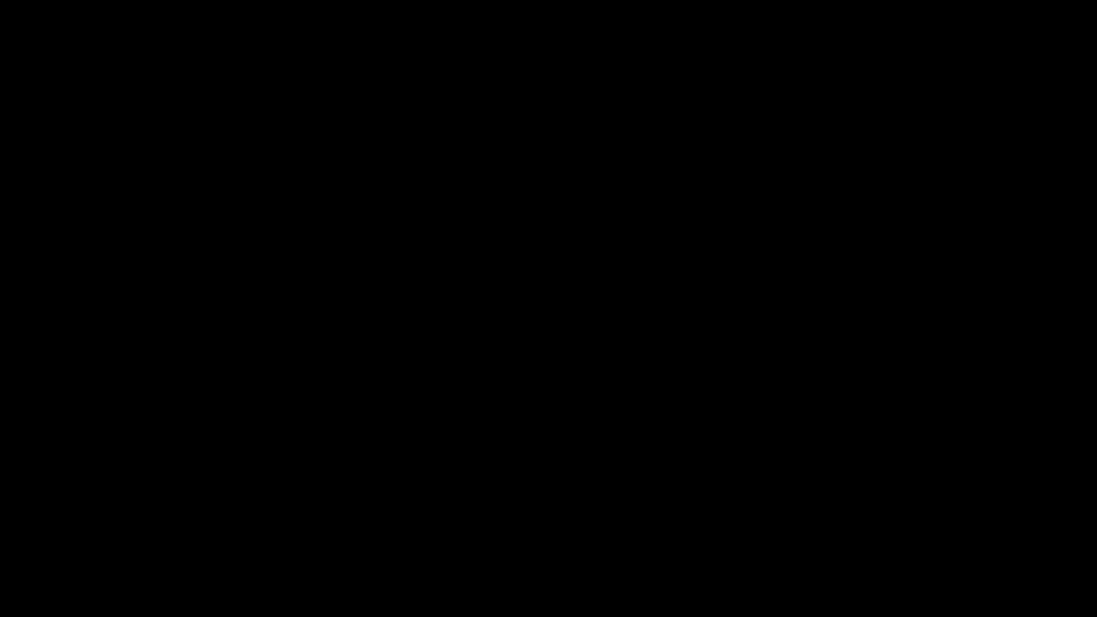